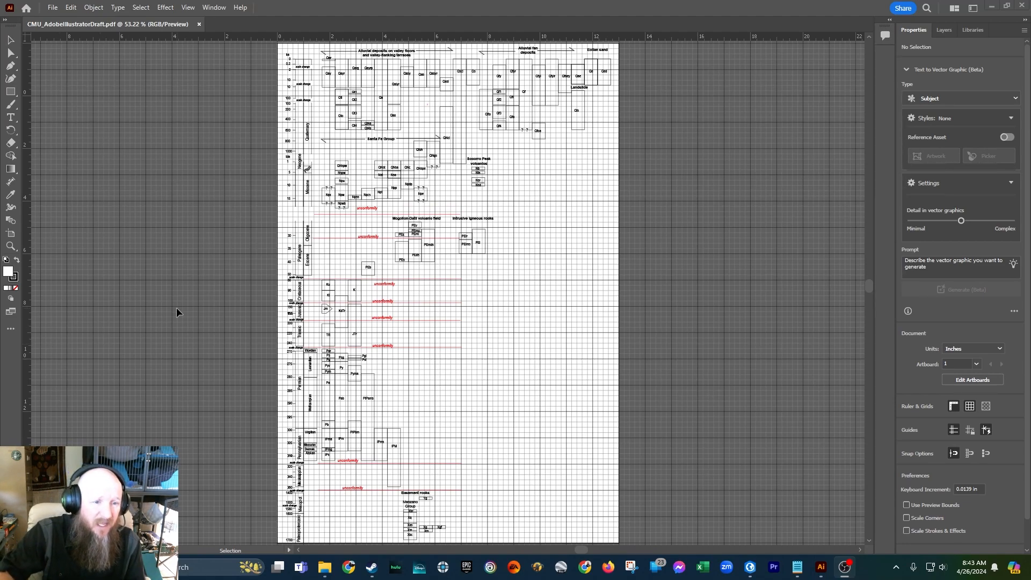
# - Hide the document grid
pyautogui.rightClick(133, 226)
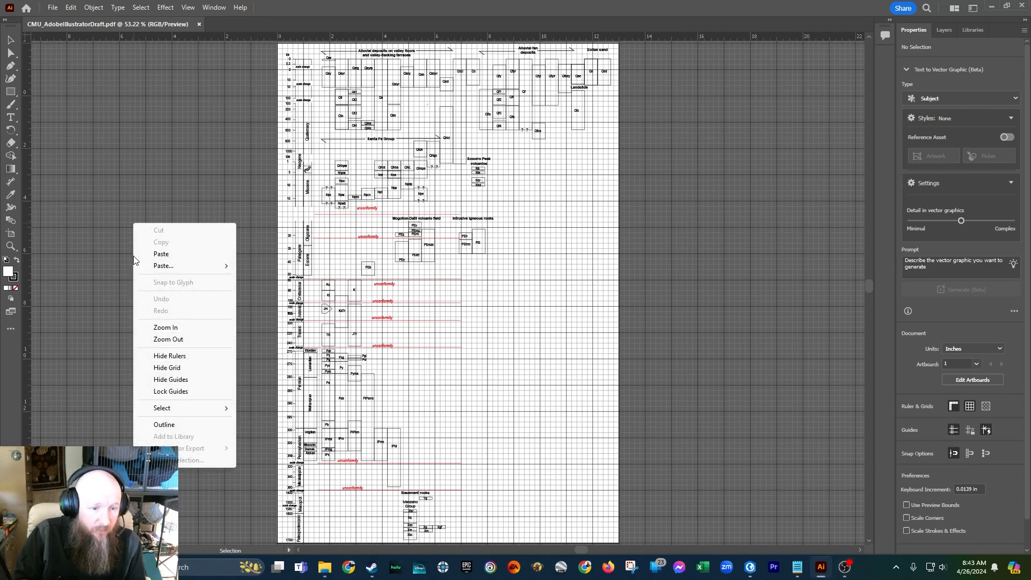
pyautogui.click(156, 367)
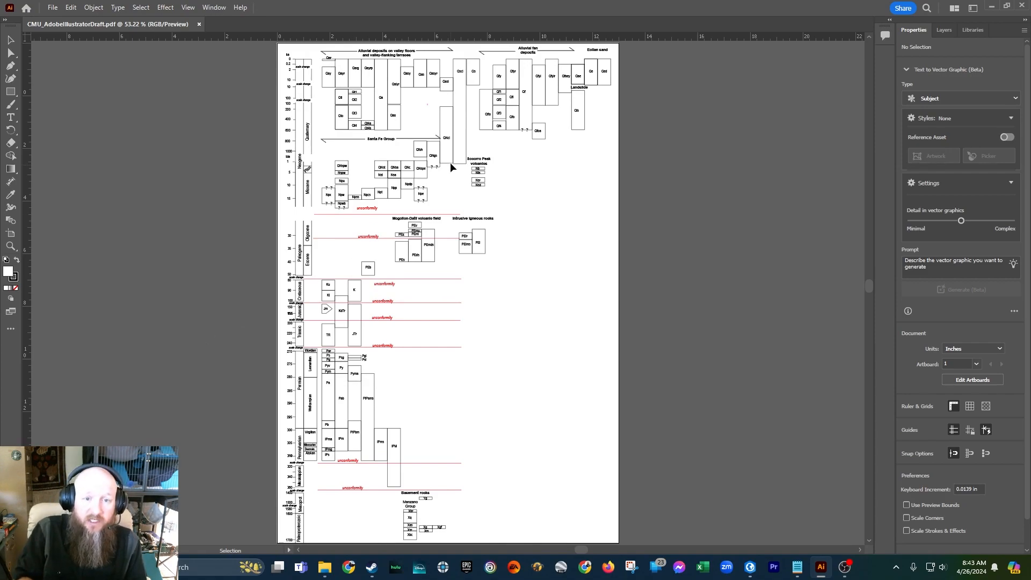
# - Try moving the tall Qscl rectangle without its label into the blank area below the alluvial fan units
pyautogui.click(461, 136)
pyautogui.moveTo(461, 136); pyautogui.dragTo(540, 243)
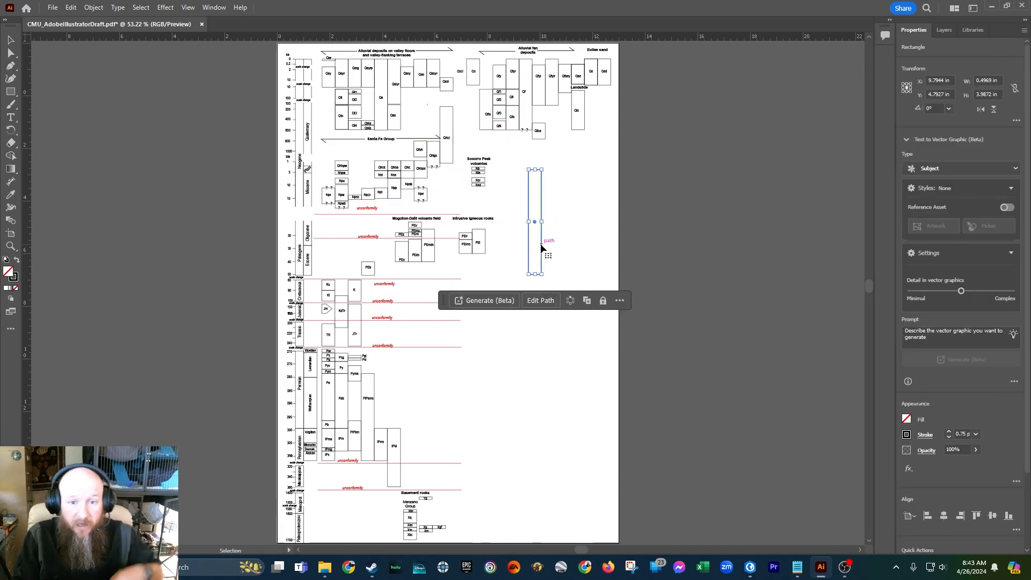
pyautogui.press('a')
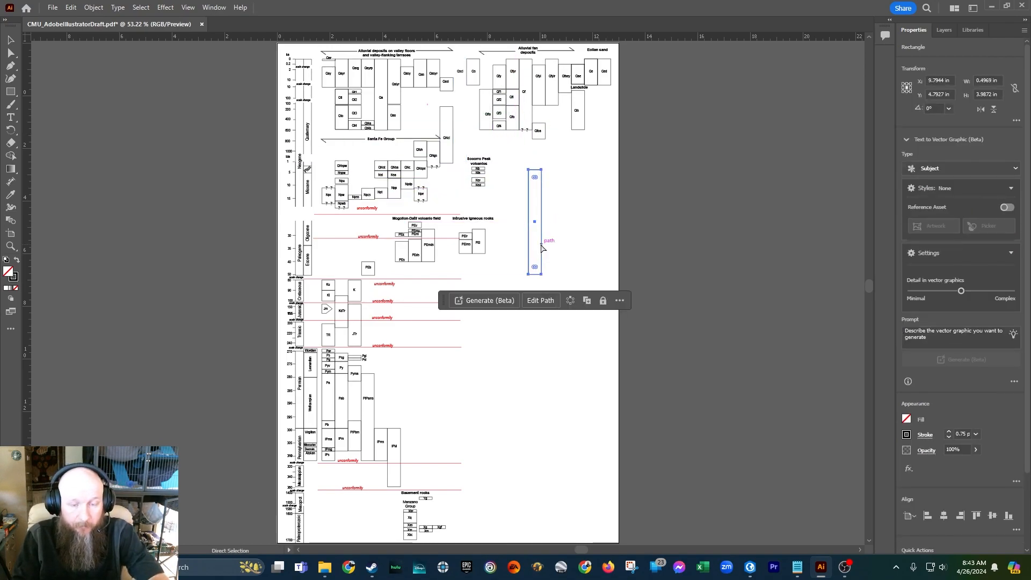
pyautogui.hotkey('ctrl', 'z')
pyautogui.click(554, 235)
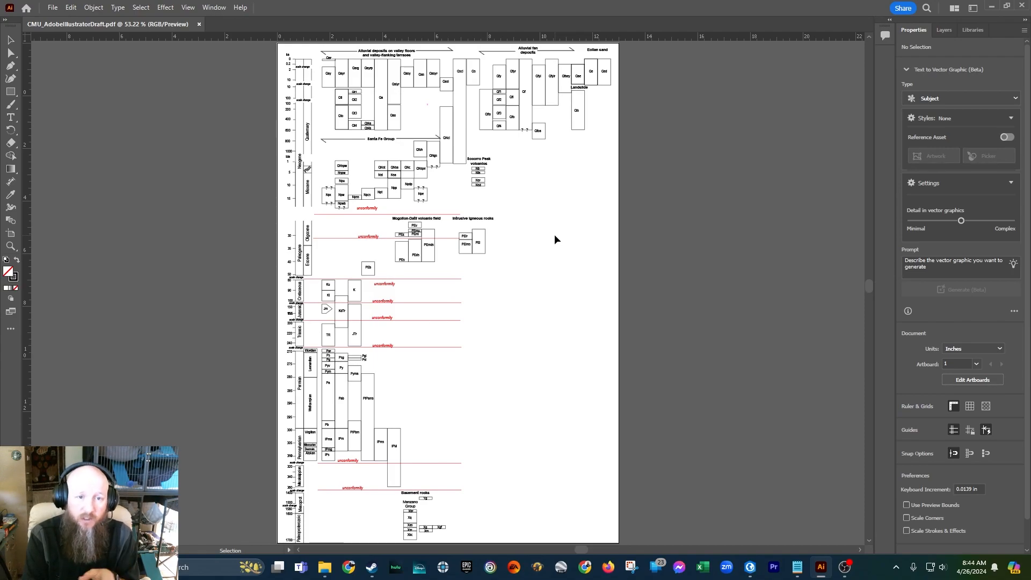
# - Examine the time scale and unit boxes from the Quaternary at the chart's top down to the Triassic
pyautogui.hotkey('ctrl', 'space')
pyautogui.moveTo(281, 52); pyautogui.dragTo(499, 260)
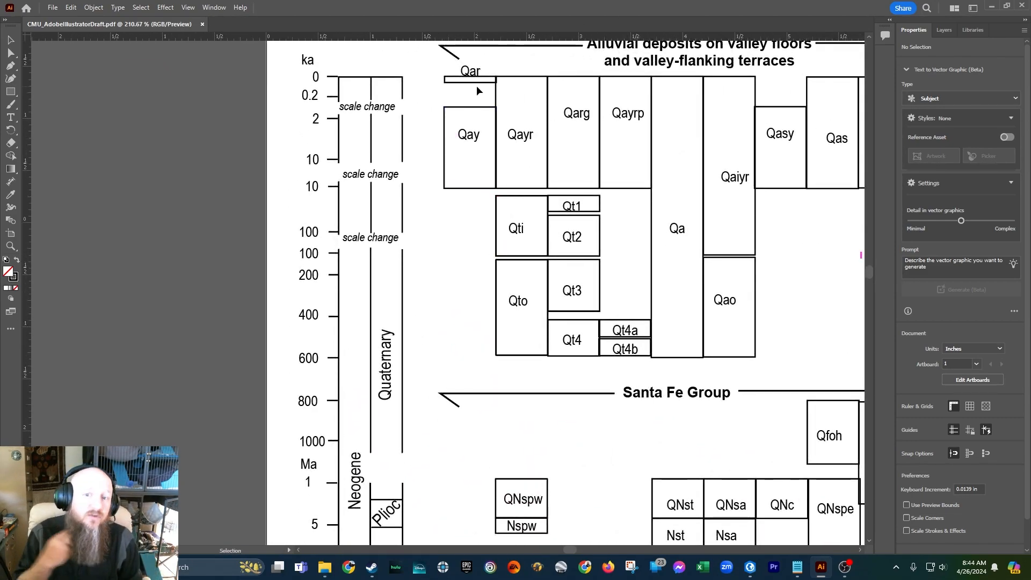
pyautogui.scroll(-5, 473, 149)
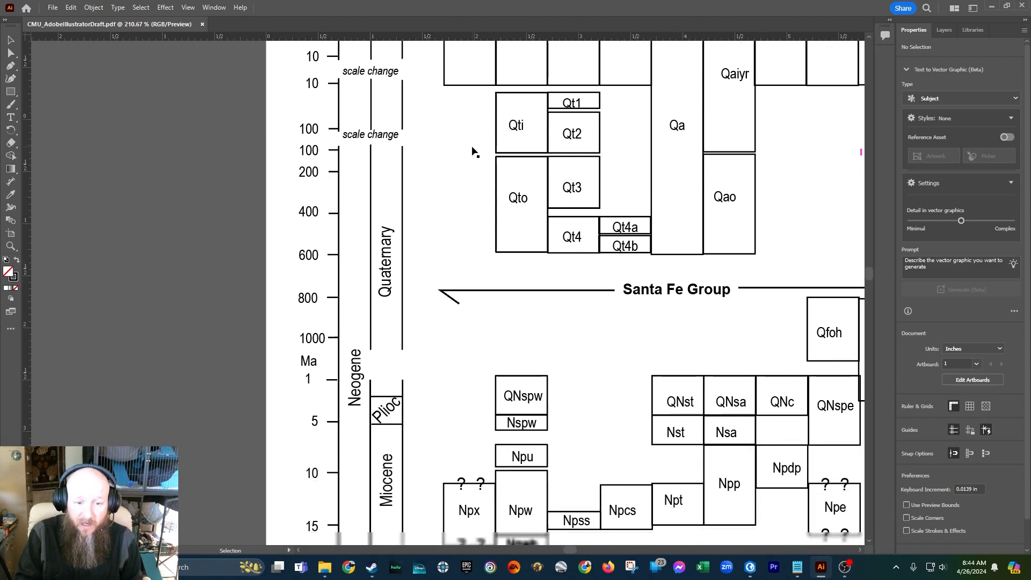
pyautogui.scroll(-8, 473, 152)
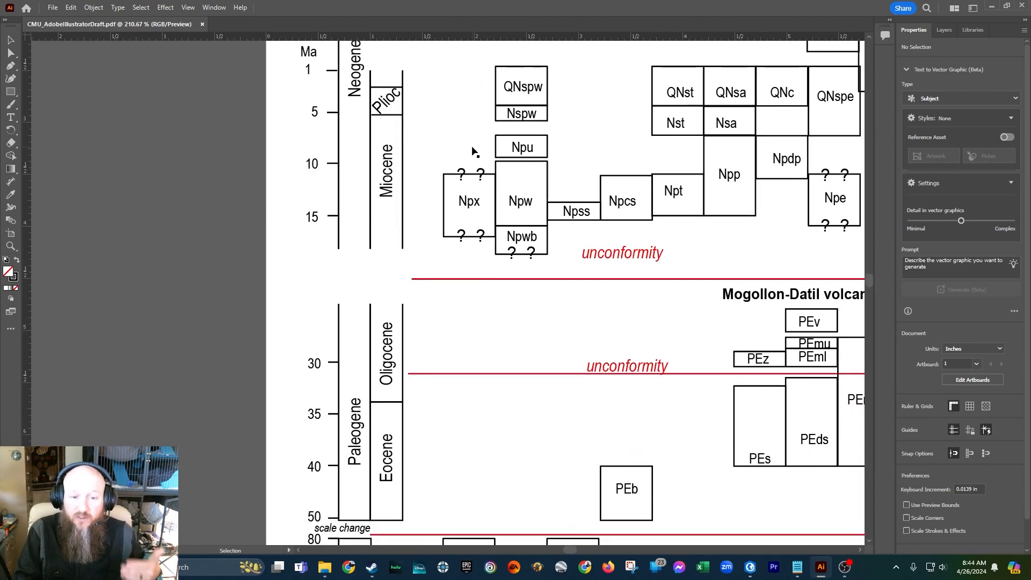
pyautogui.scroll(-4, 473, 152)
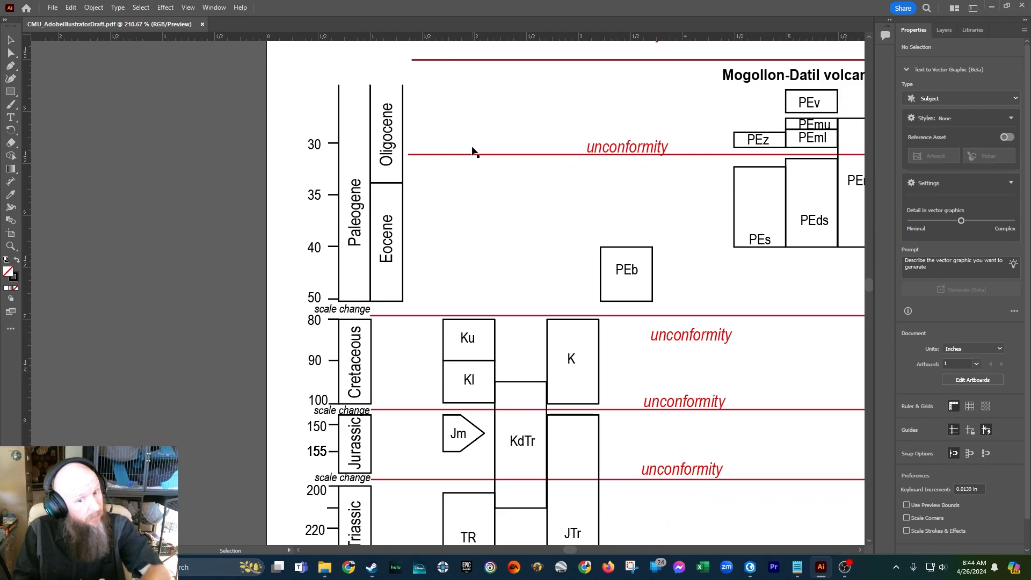
pyautogui.hotkey('ctrl', '0')
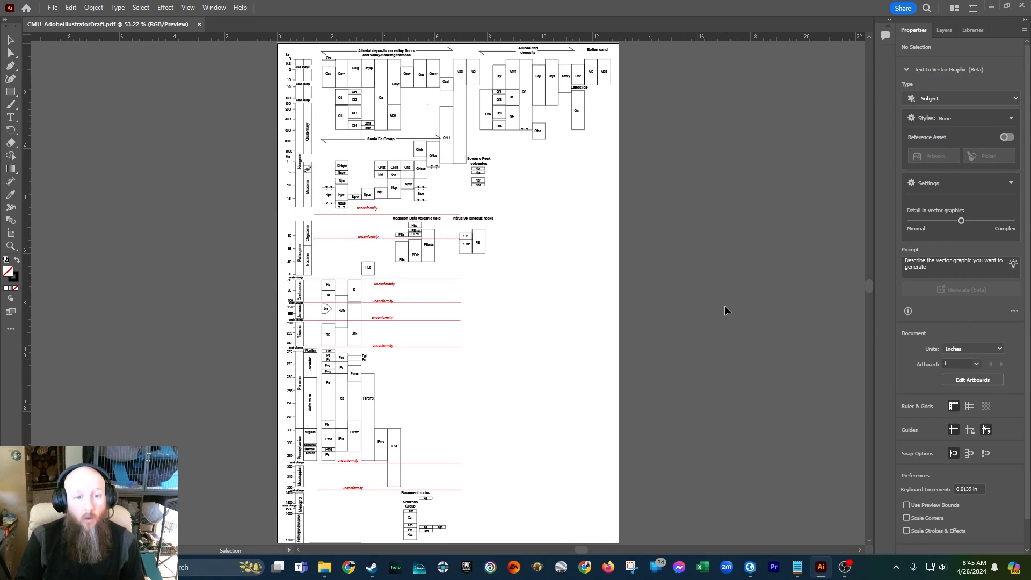
# - Examine the Miocene and Pliocene unit boxes against the age scale and their place in the overall chart
pyautogui.press('z')
pyautogui.moveTo(316, 180); pyautogui.dragTo(601, 325)
pyautogui.press('v')
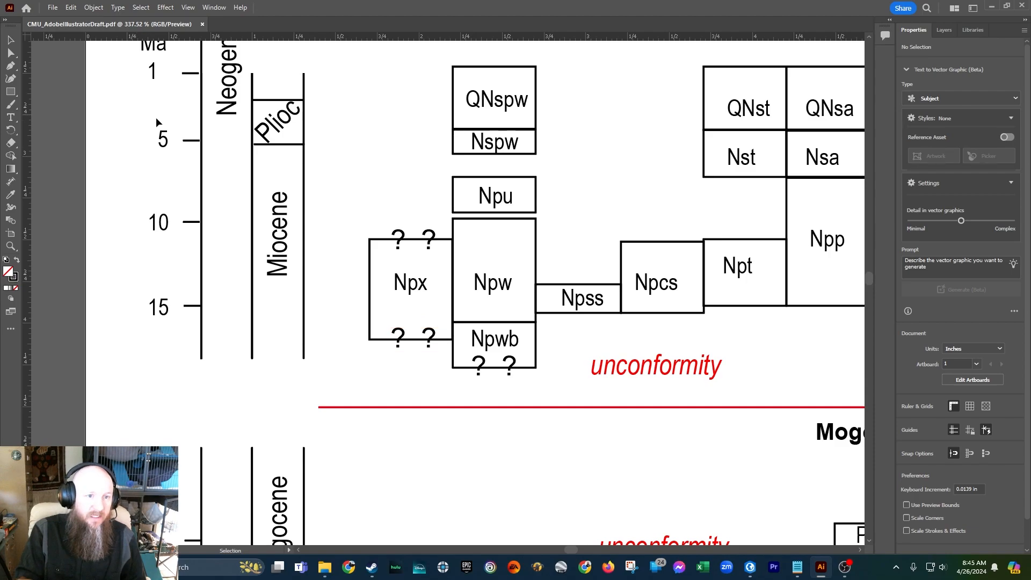
pyautogui.hotkey('ctrl', '1')
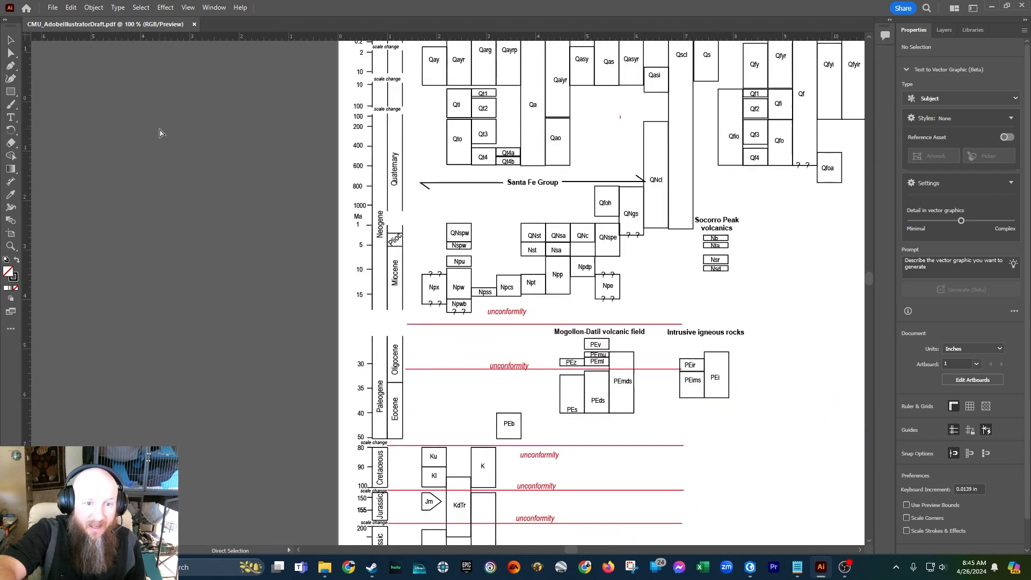
pyautogui.hotkey('ctrl', '-')
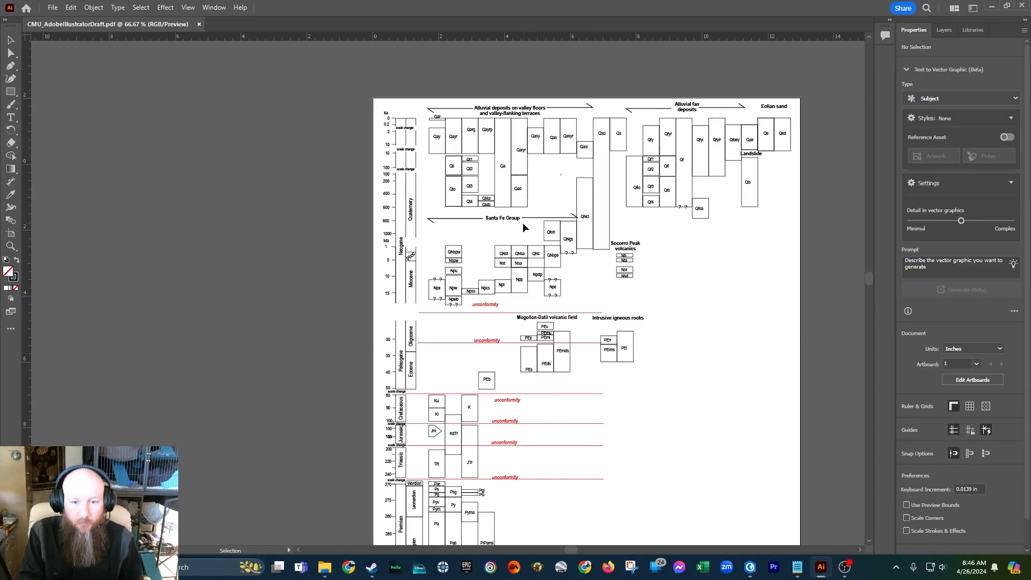
pyautogui.scroll(-2, 356, 80)
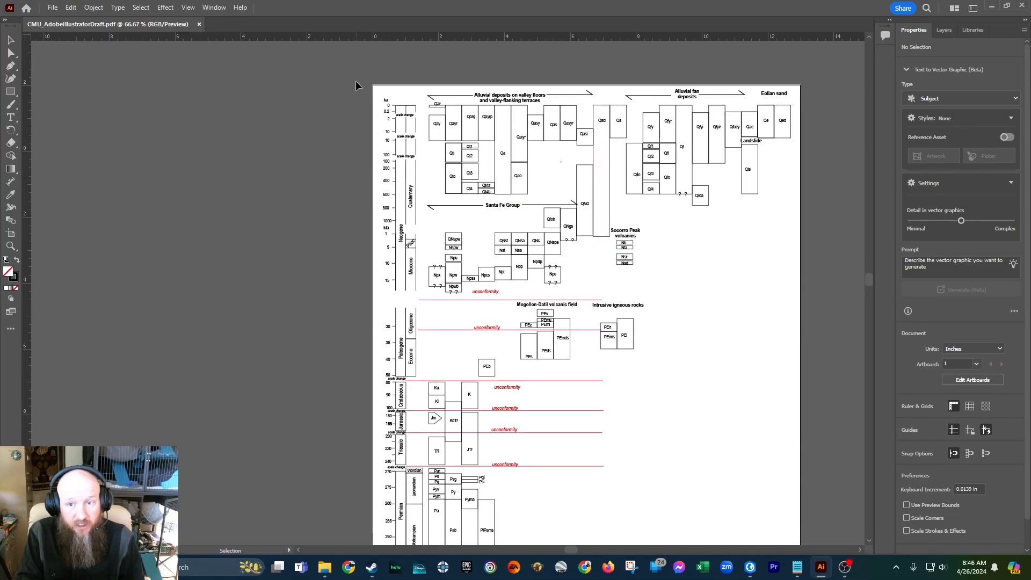
pyautogui.hotkey('ctrl', '0')
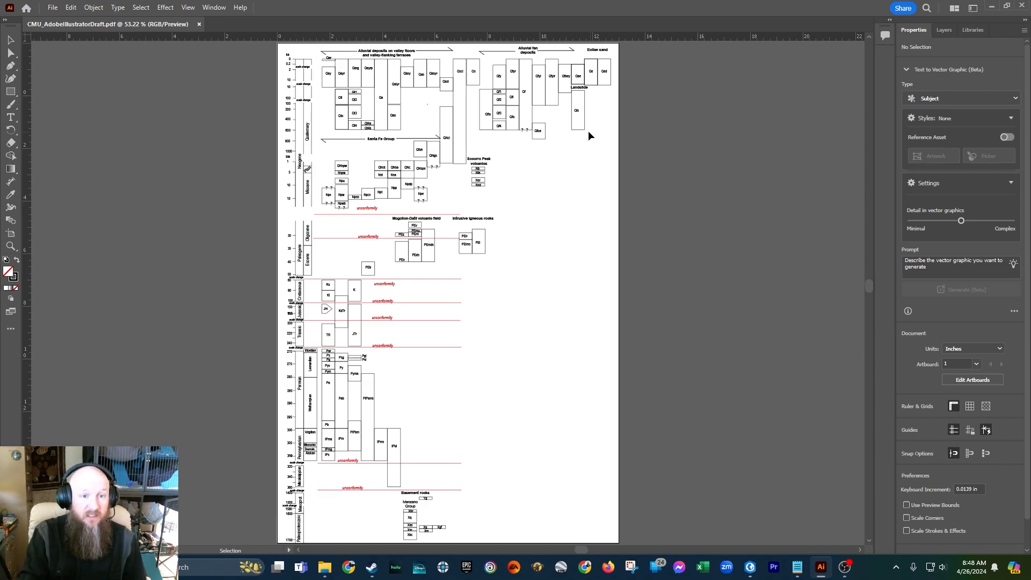
pyautogui.scroll(2, 338, 69)
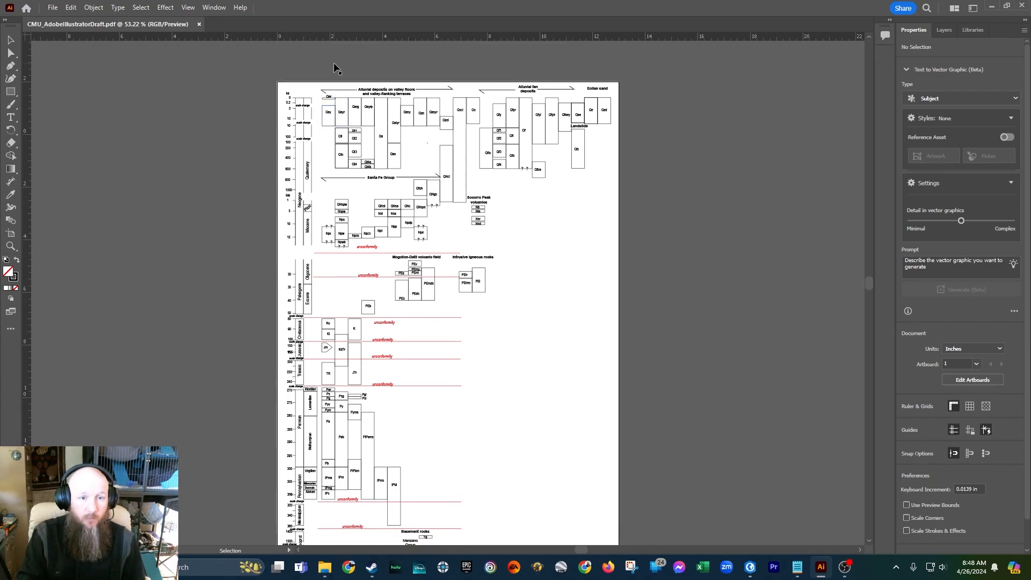
# - Inspect up close how the edges of the Qar and Qayr boxes line up
pyautogui.press('z')
pyautogui.moveTo(328, 89); pyautogui.dragTo(691, 259)
pyautogui.press('v')
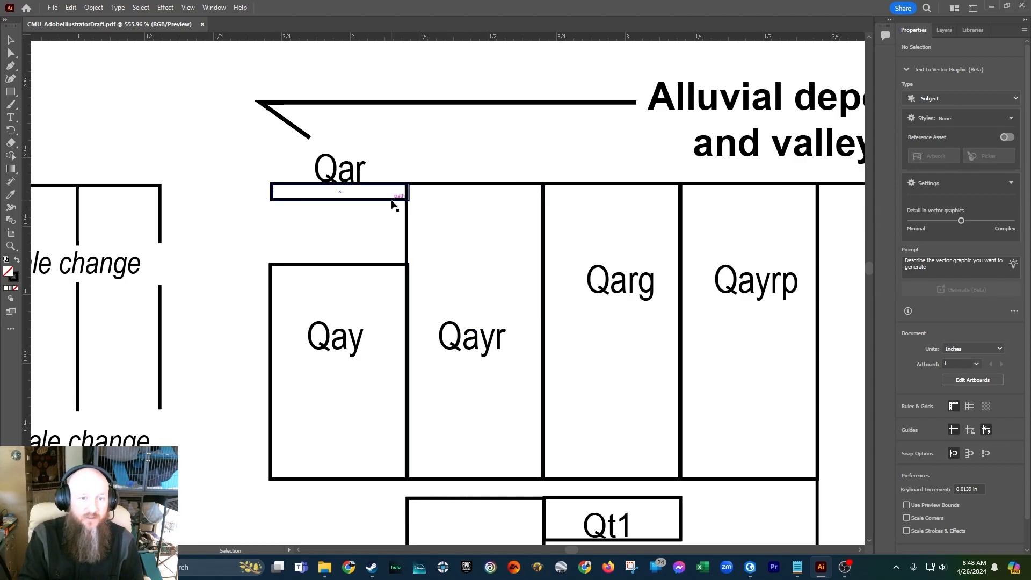
pyautogui.scroll(-2, 387, 202)
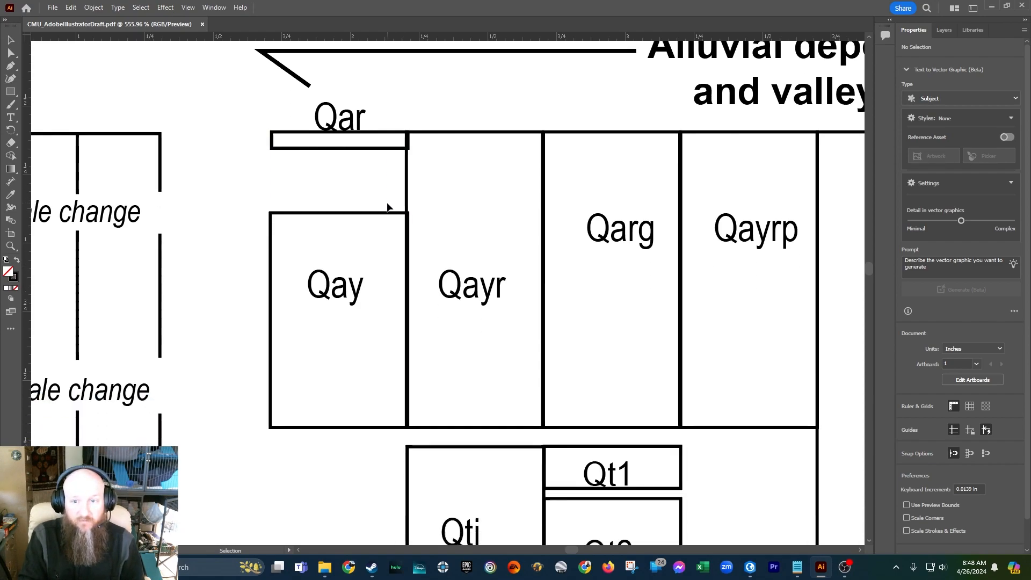
pyautogui.press('a')
pyautogui.press('v')
pyautogui.click(465, 147)
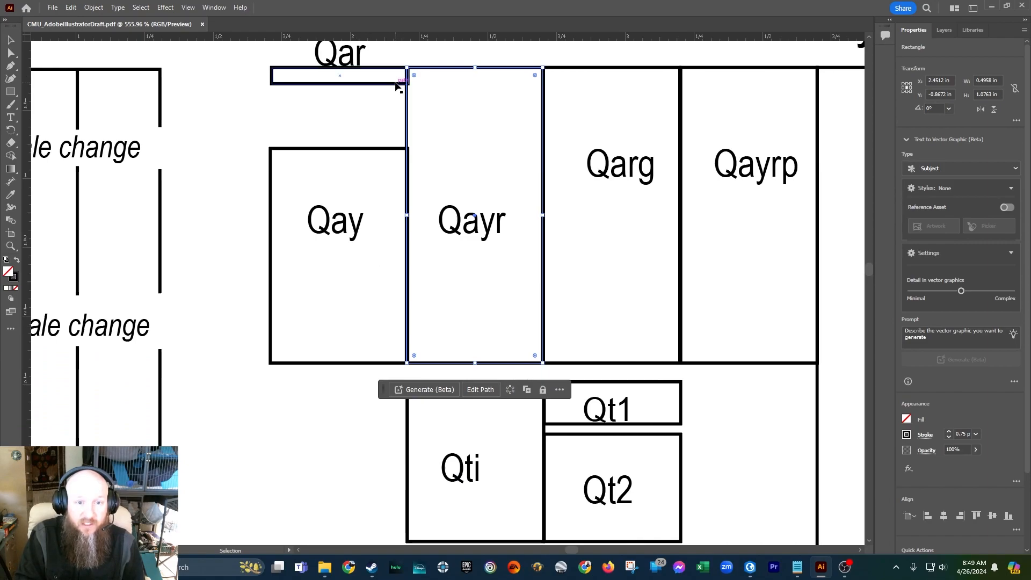
pyautogui.click(405, 80)
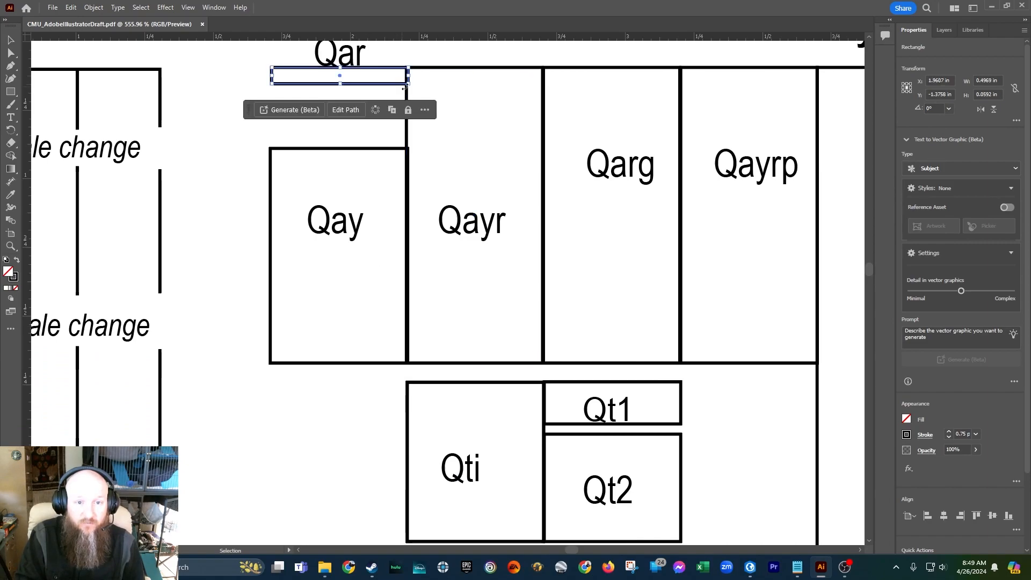
# - Inspect how the bottom edges of the Qto, Qt4, Qt4b and Qa boxes line up near the 600 ka mark
pyautogui.scroll(-10, 409, 102)
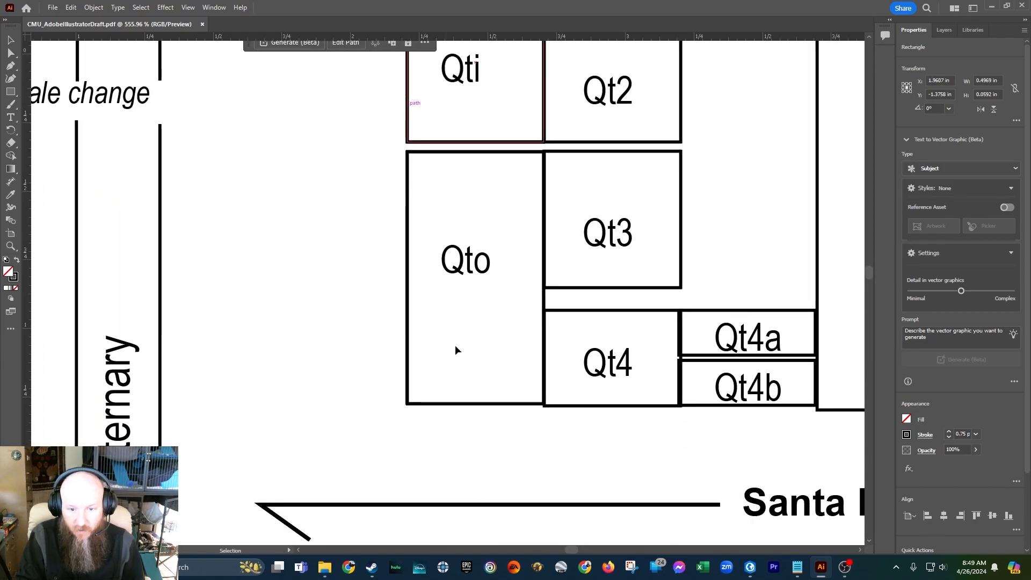
pyautogui.click(558, 406)
pyautogui.click(708, 407)
pyautogui.click(709, 409)
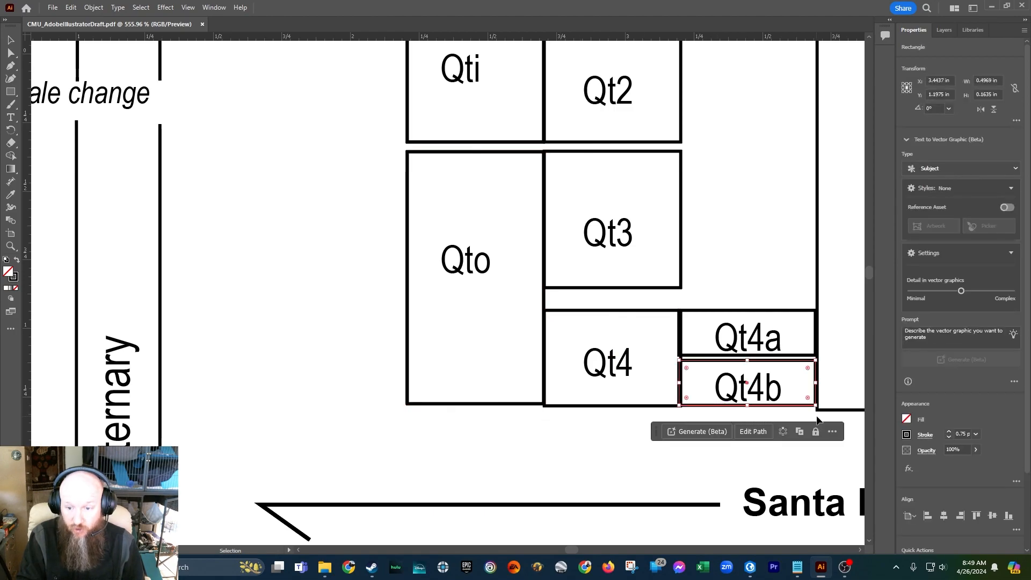
pyautogui.click(825, 412)
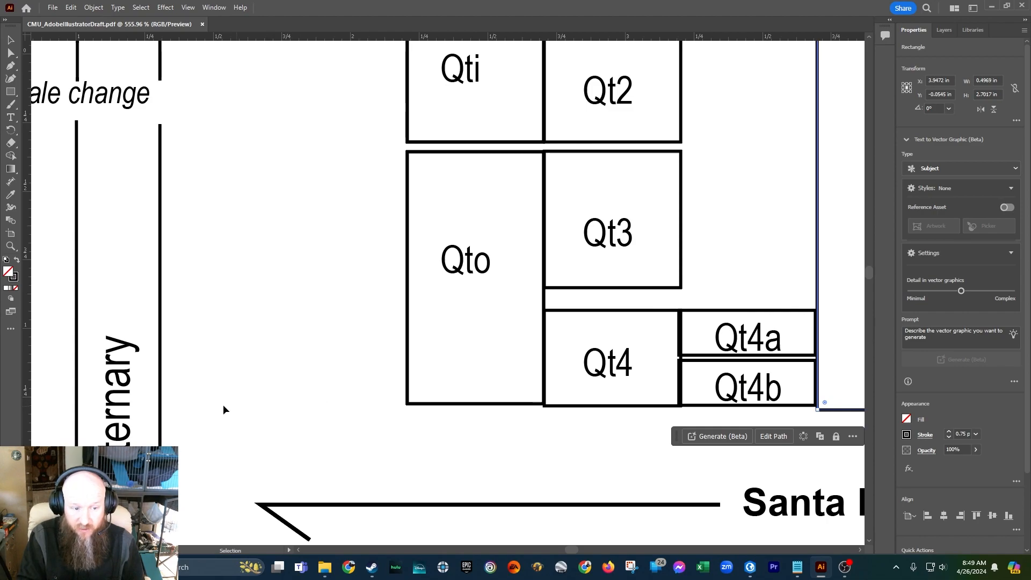
pyautogui.scroll(-2, 320, 417)
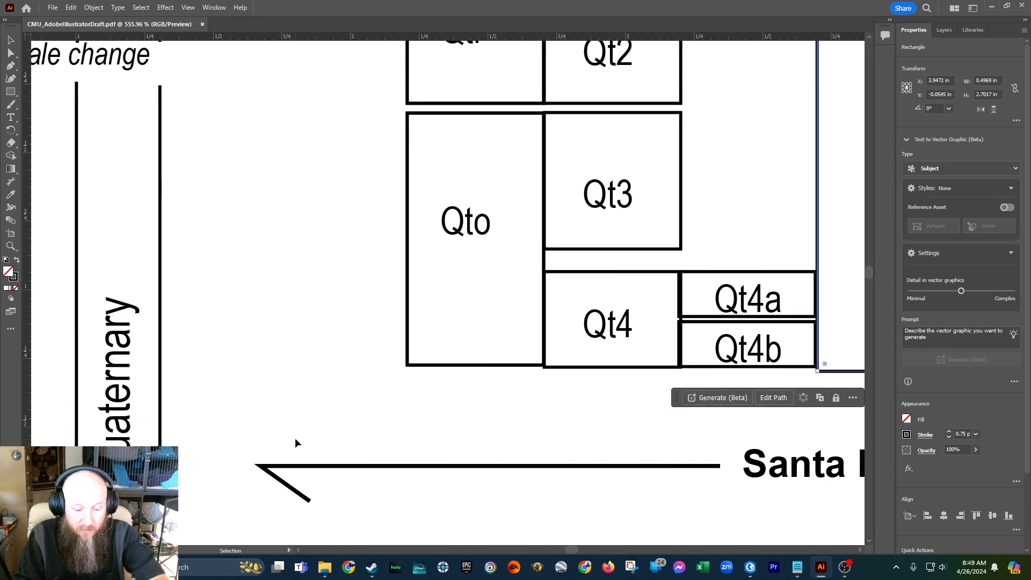
pyautogui.moveTo(241, 431); pyautogui.dragTo(428, 424)
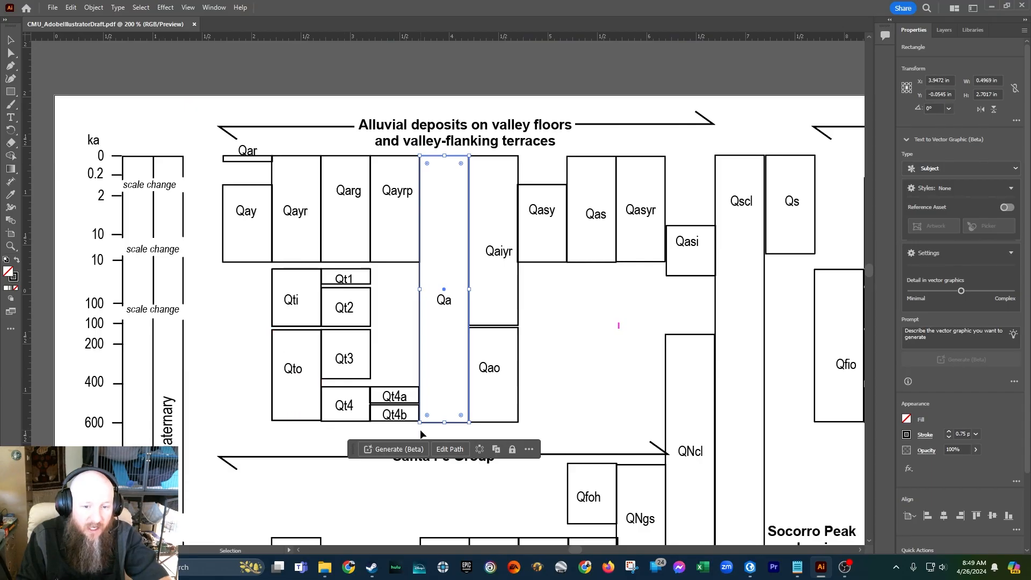
pyautogui.click(427, 427)
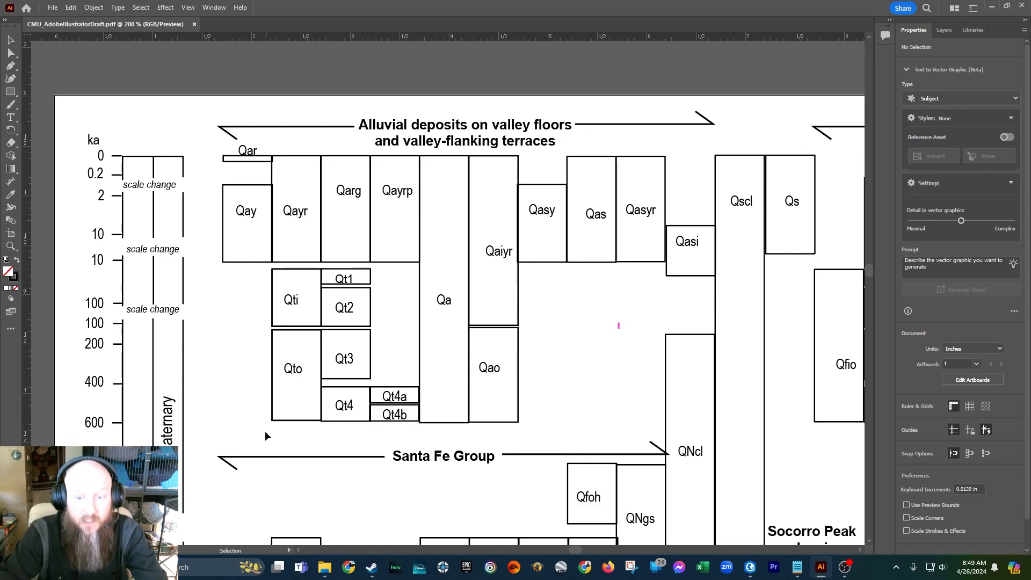
# - Delete the small stray magenta path in the blank space between the Qao and QNcl boxes
pyautogui.click(617, 326)
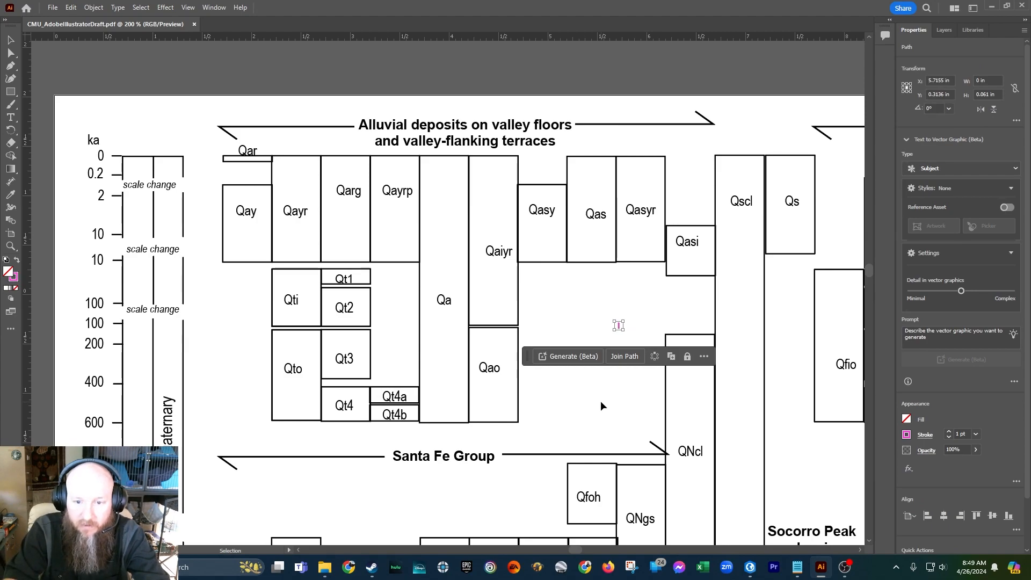
pyautogui.press('Delete')
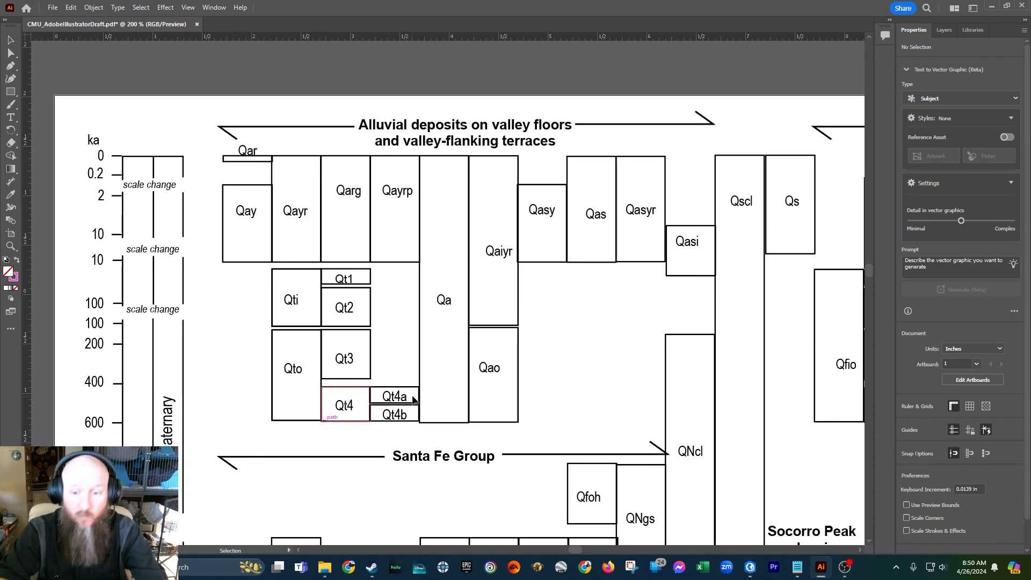
# - Try shifting the QNcl rectangle slightly right to line up with the edges of the Qasi and Qscl boxes
pyautogui.scroll(-1, 736, 362)
pyautogui.press('z')
pyautogui.moveTo(710, 318); pyautogui.dragTo(872, 410)
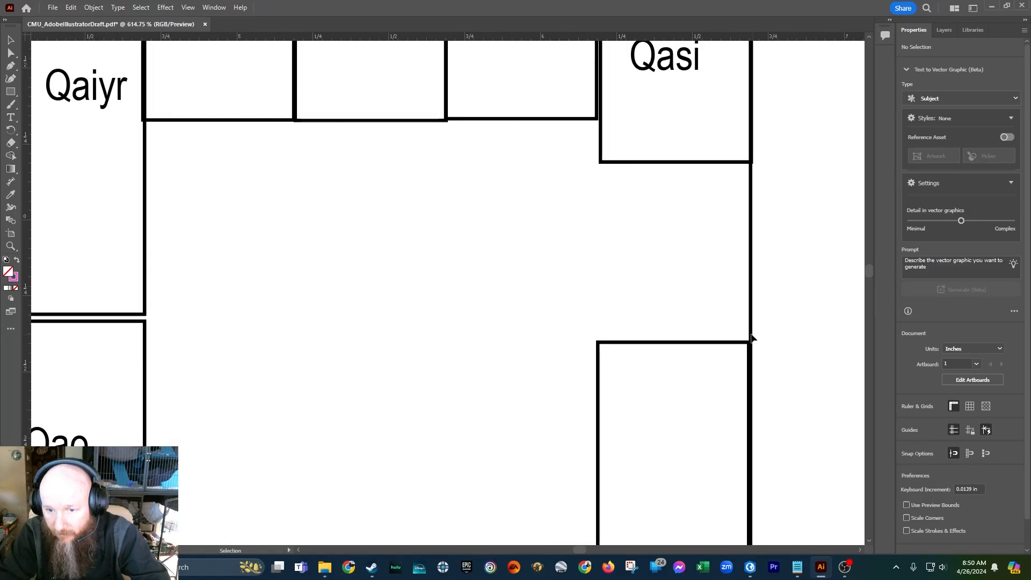
pyautogui.click(740, 344)
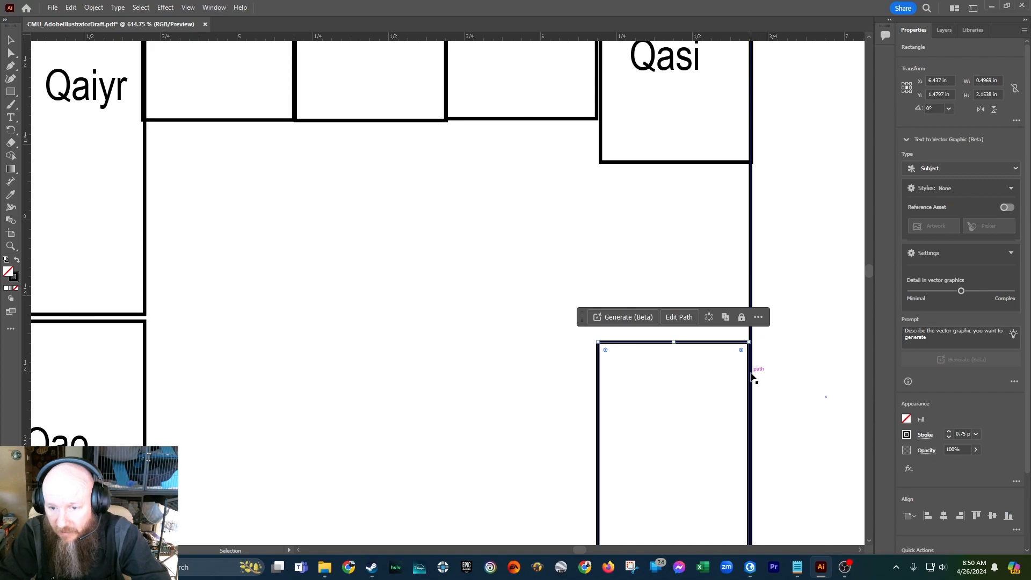
pyautogui.moveTo(751, 379); pyautogui.dragTo(754, 379)
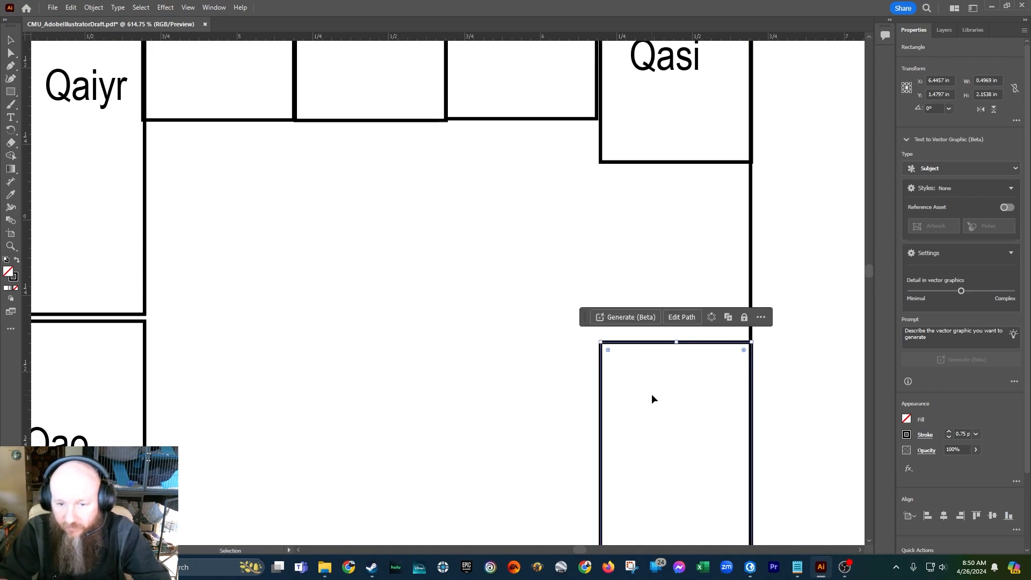
pyautogui.hotkey('ctrl', 'z')
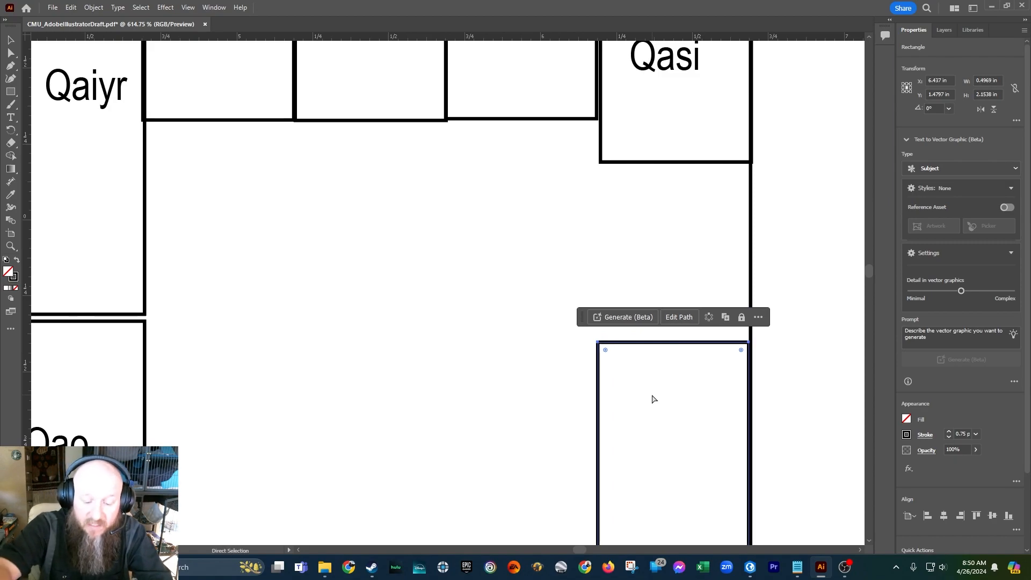
# - Move the Qfyir box together with its label from the alluvial fan deposits to the blank Oligocene–Eocene area beside the time scale
pyautogui.hotkey('ctrl', '0')
pyautogui.click(690, 391)
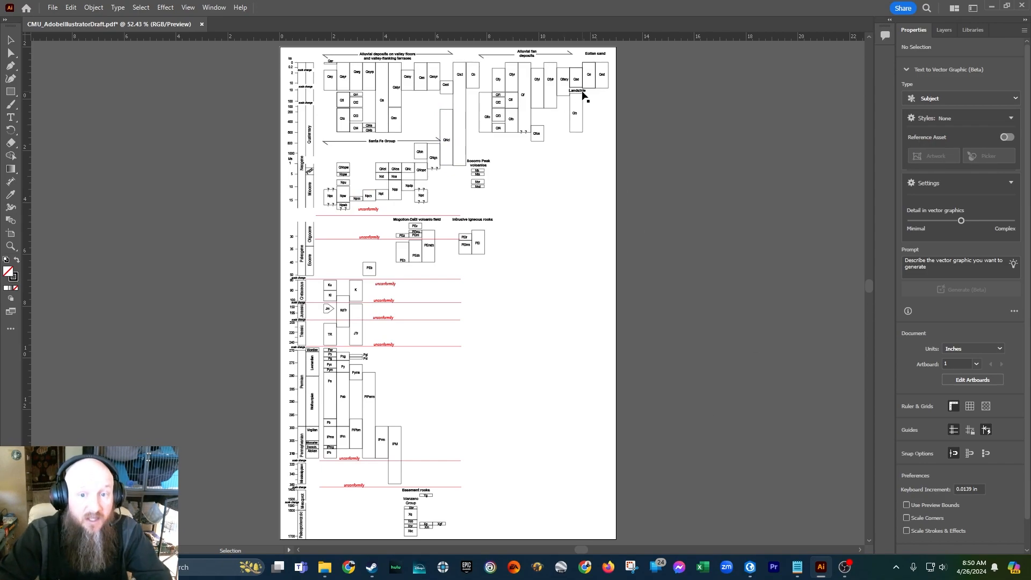
pyautogui.click(554, 67)
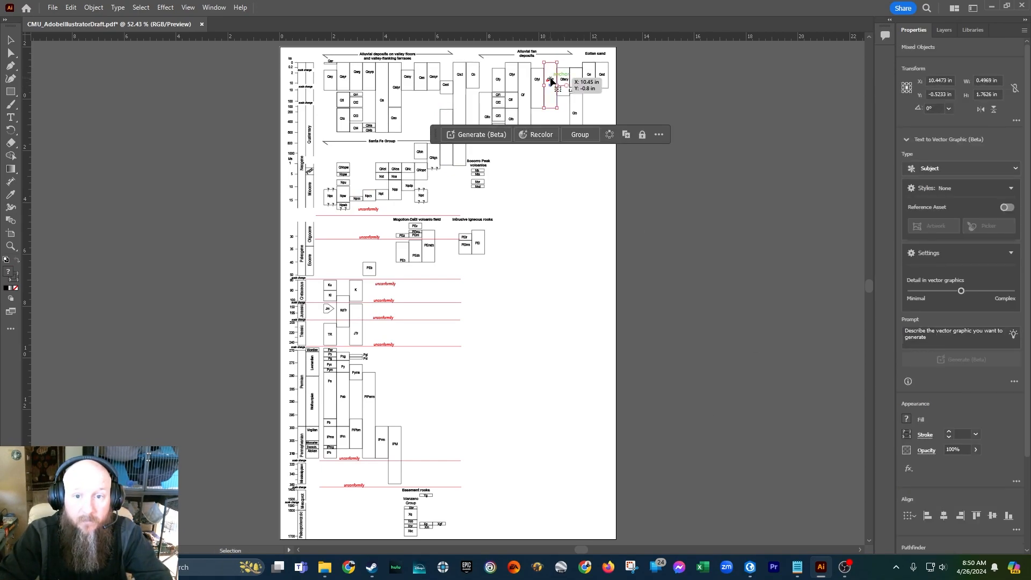
pyautogui.moveTo(552, 82); pyautogui.dragTo(341, 239)
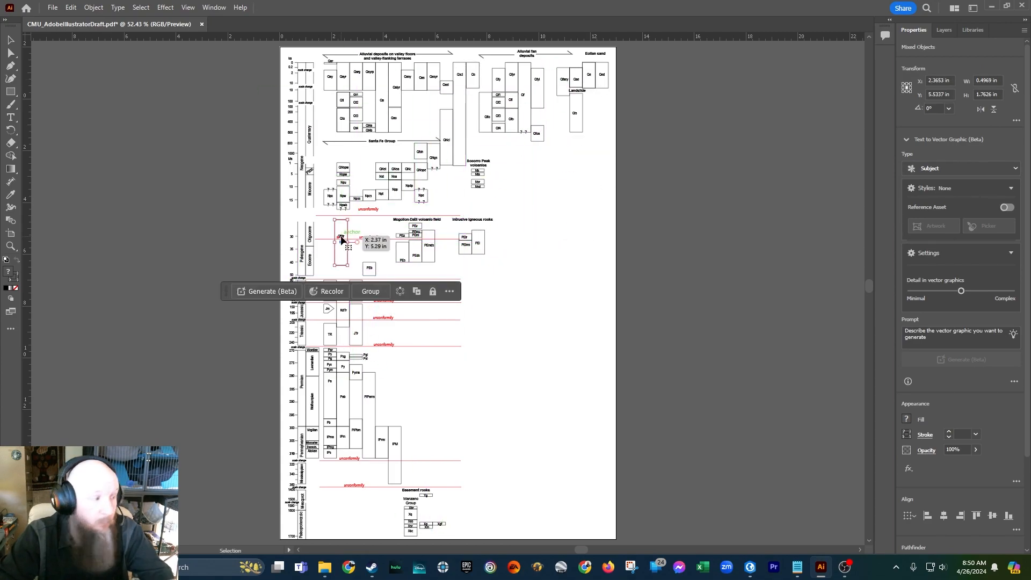
# - Undo the move of the Qfyir box and its label to the Oligocene–Eocene area, leaving nothing selected
pyautogui.press('a')
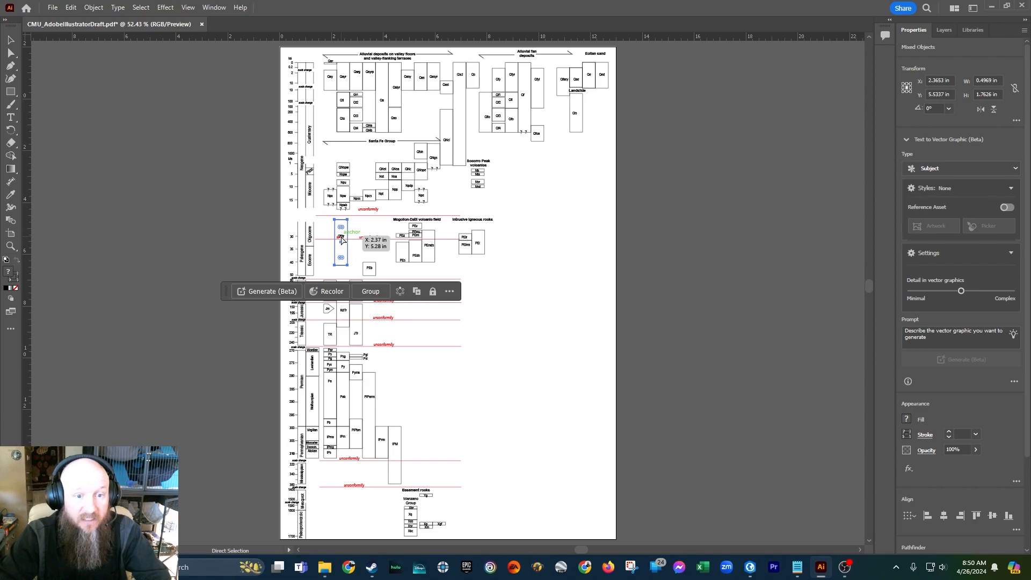
pyautogui.hotkey('ctrl', 'z')
pyautogui.press('v')
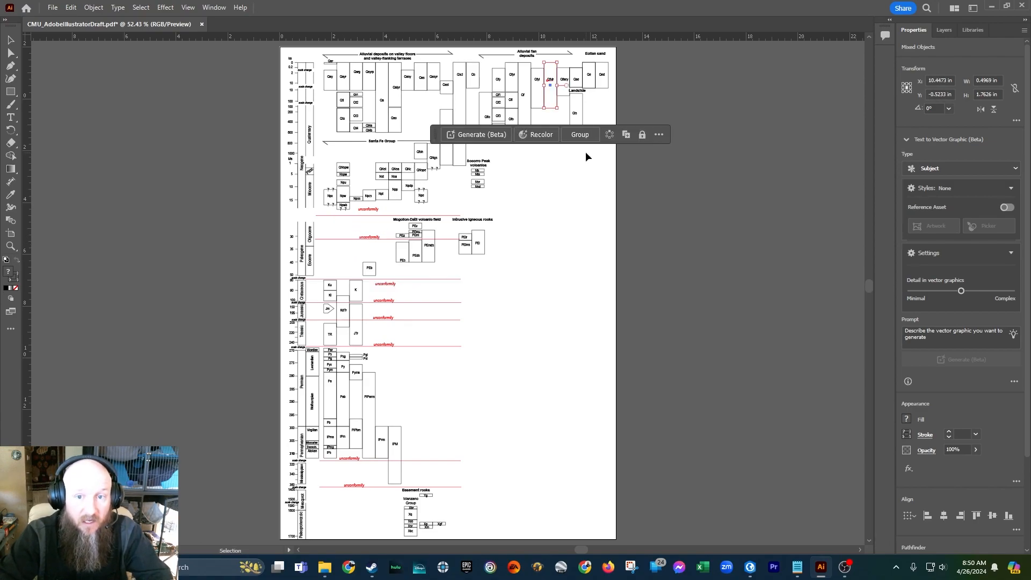
pyautogui.click(658, 190)
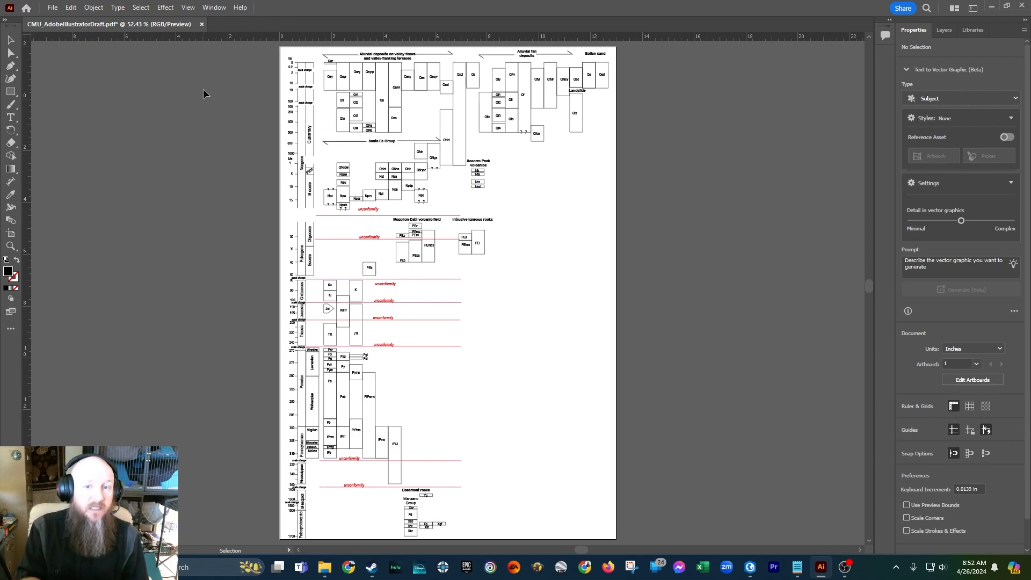
# - Draw a rectangle about 12.98 by 19.02 in over the whole artboard, from its lower-right corner to its upper-left corner
pyautogui.click(11, 40)
pyautogui.press('m')
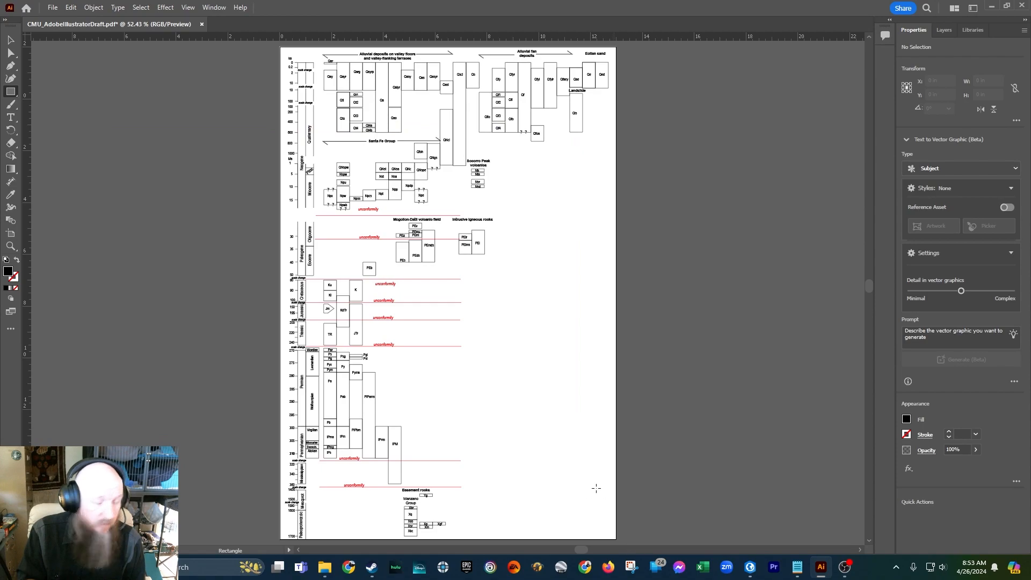
pyautogui.hotkey('ctrl', 'space')
pyautogui.moveTo(597, 530); pyautogui.dragTo(610, 334)
pyautogui.press('space')
pyautogui.hotkey('ctrl', 'space')
pyautogui.moveTo(518, 362); pyautogui.dragTo(470, 275)
pyautogui.press('space')
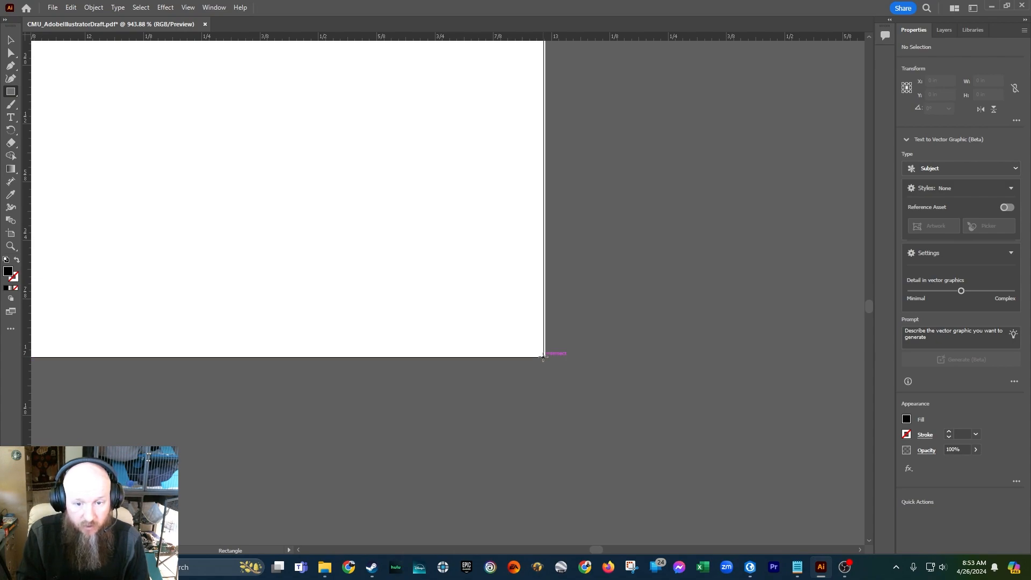
pyautogui.hotkey('ctrl', '0')
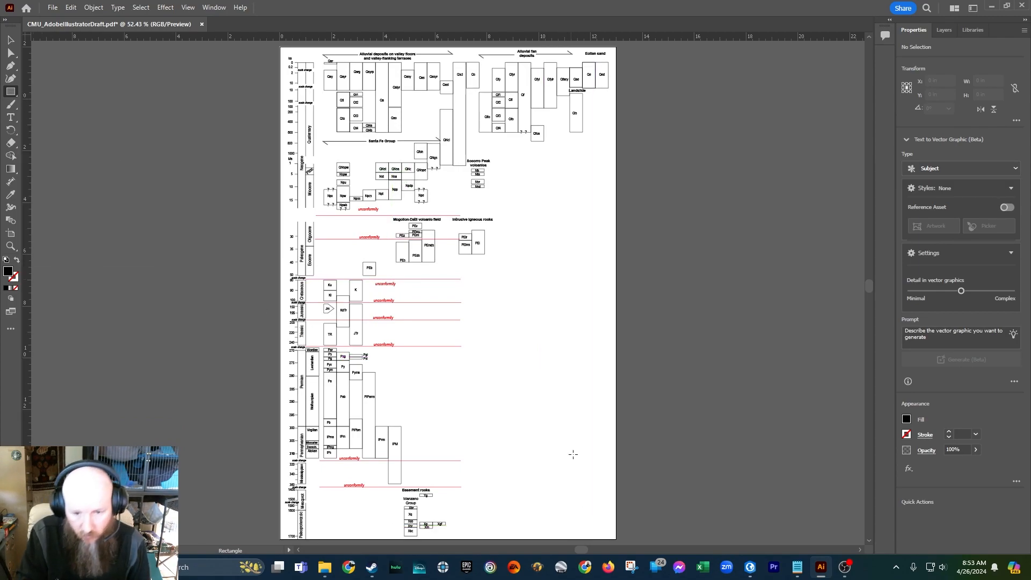
pyautogui.moveTo(617, 540); pyautogui.dragTo(280, 46)
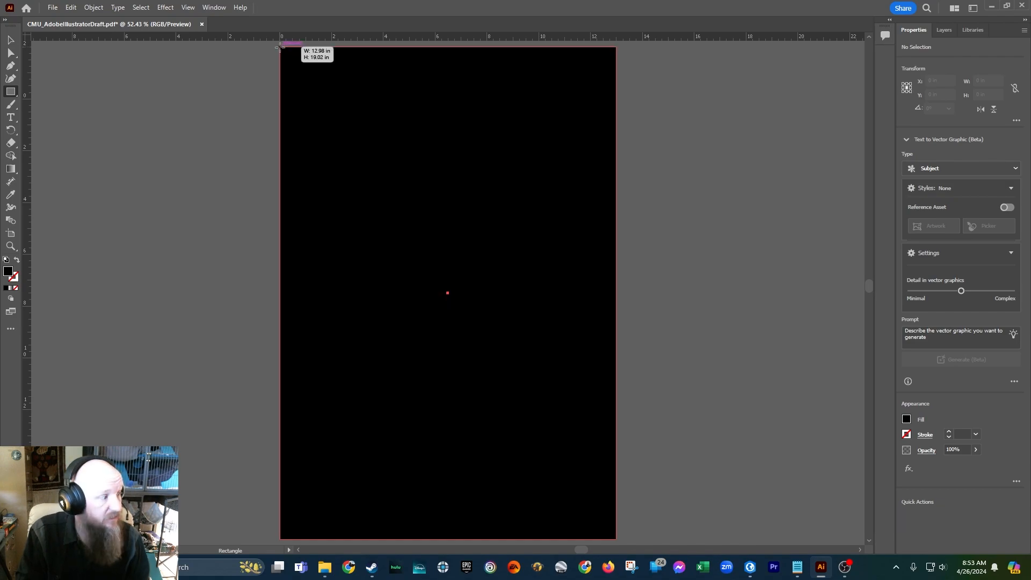
pyautogui.moveTo(280, 48); pyautogui.dragTo(279, 47)
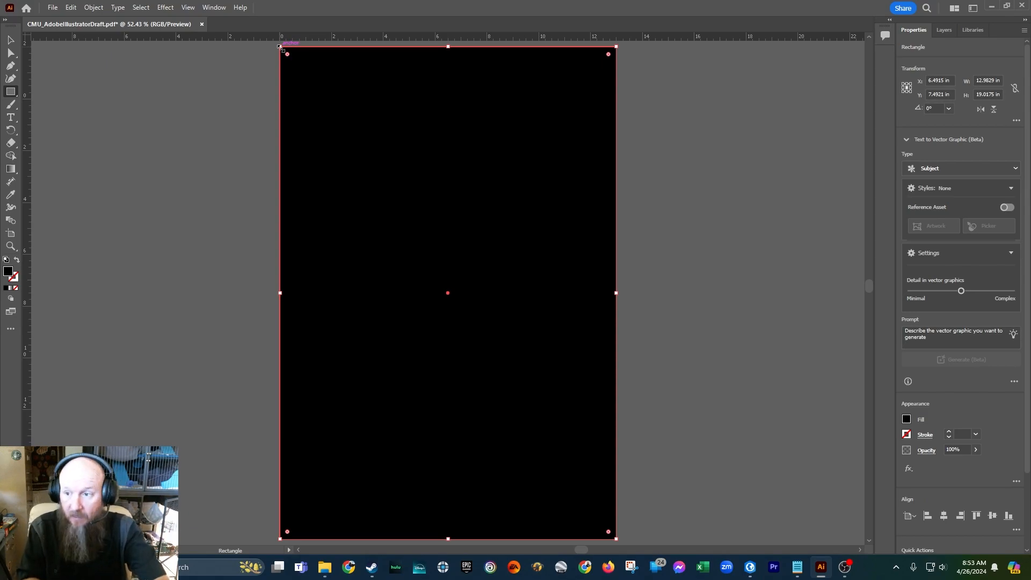
# - Turn the artboard-sized rectangle into a border with no fill and a 2 pt black stroke, leaving it deselected
pyautogui.hotkey('shift', 'x')
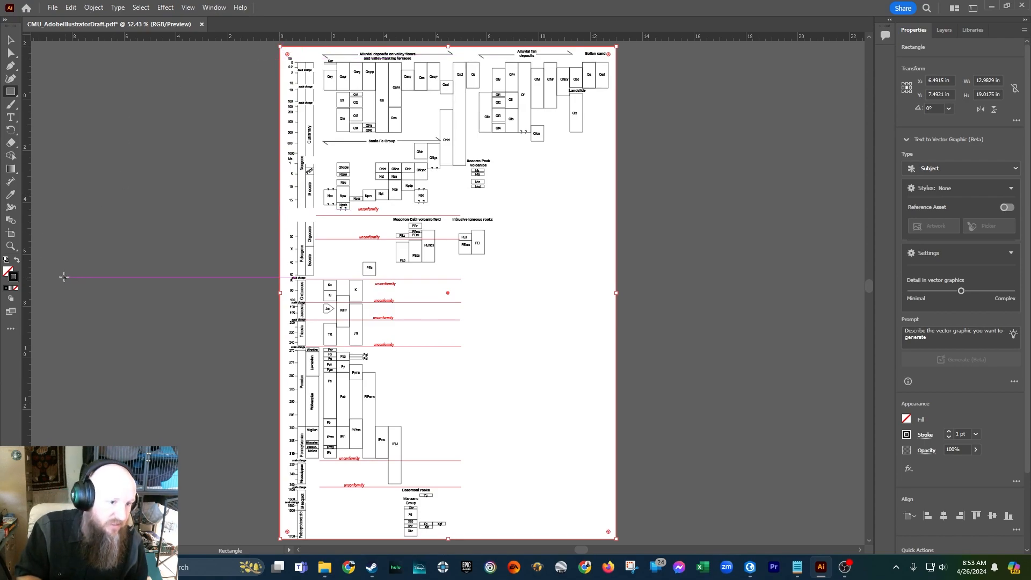
pyautogui.hotkey('shift', 'x')
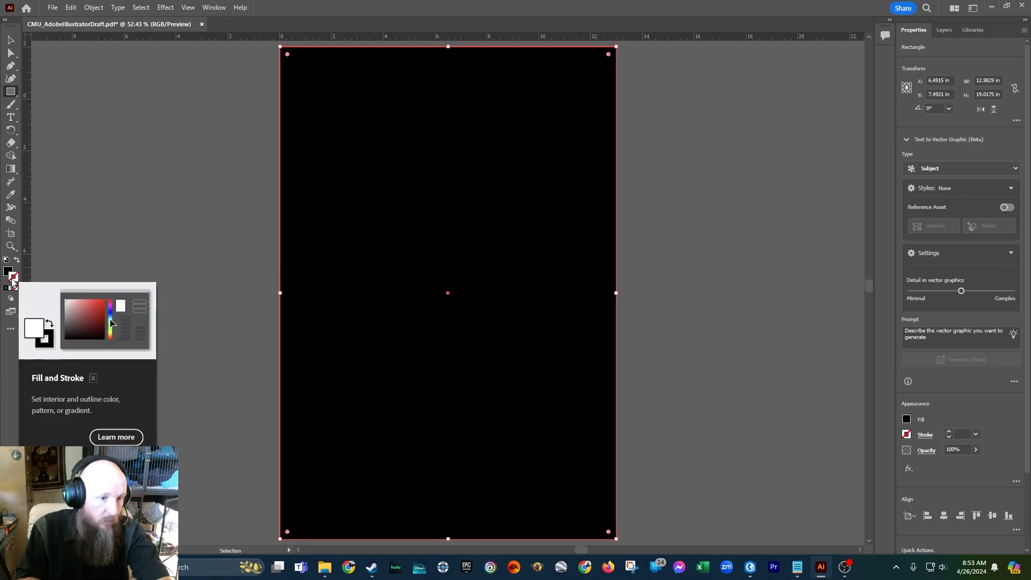
pyautogui.hotkey('shift', 'x')
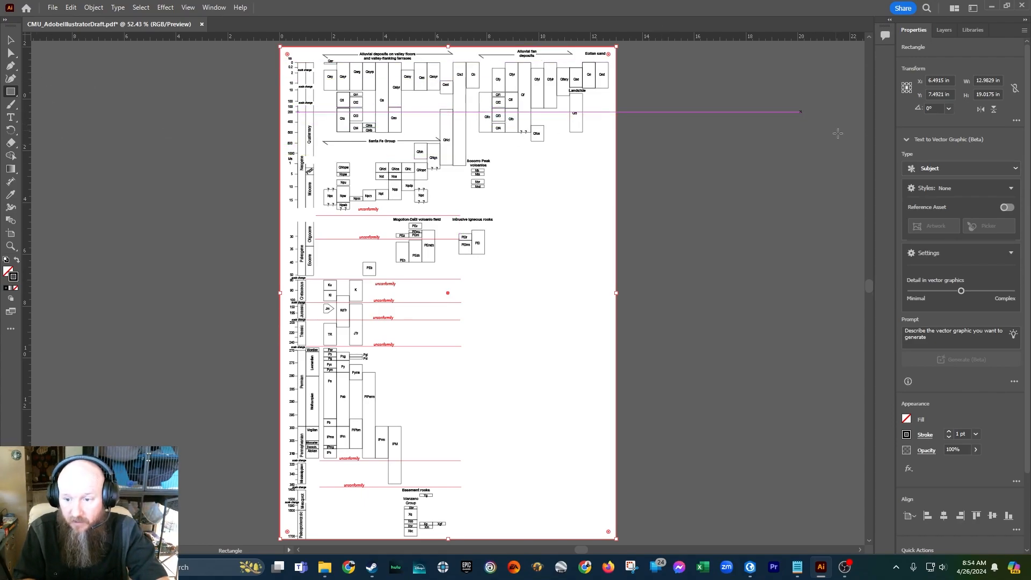
pyautogui.click(949, 432)
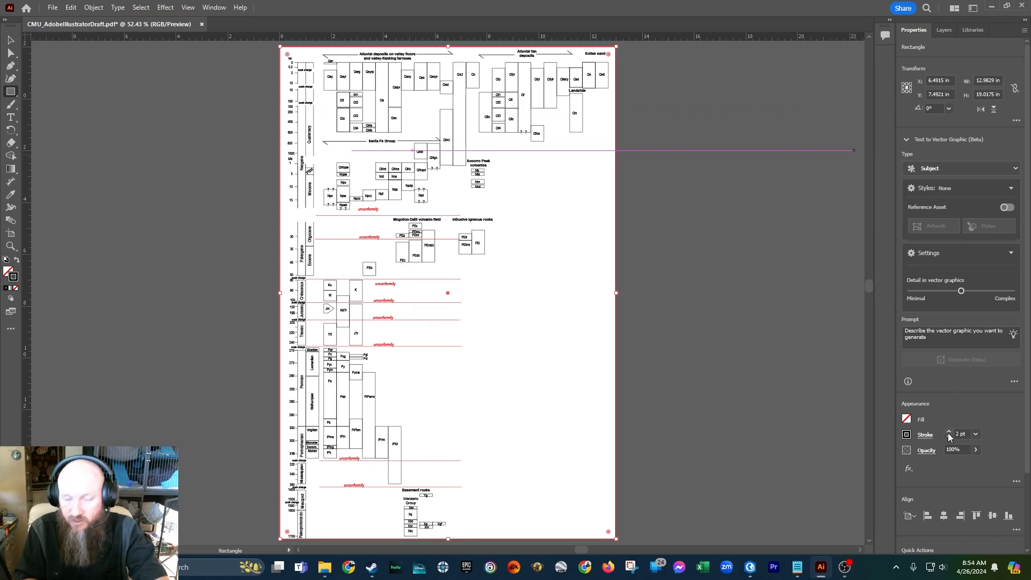
pyautogui.click(10, 40)
pyautogui.click(103, 134)
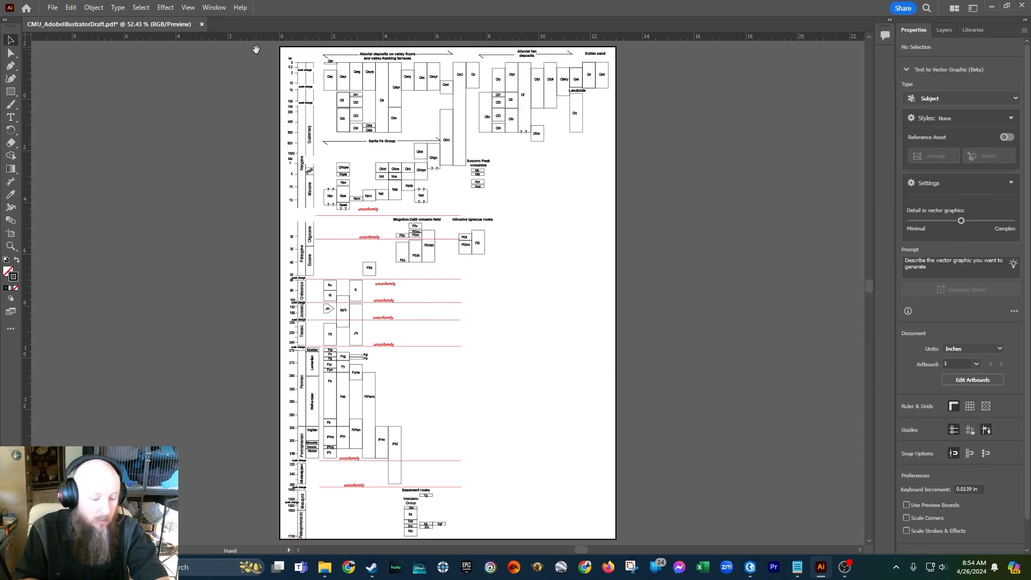
# - Inspect how the border's stroke sits against the artboard edges at the upper-left and lower-right corners
pyautogui.hotkey('ctrl', 'space')
pyautogui.moveTo(269, 47); pyautogui.dragTo(707, 535)
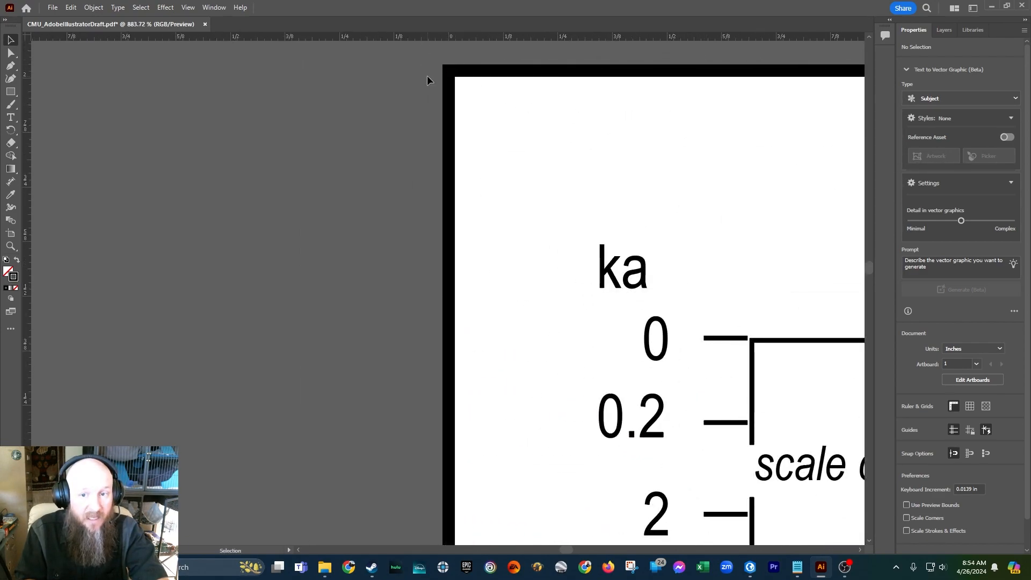
pyautogui.press('ctrl')
pyautogui.hotkey('ctrl', '0')
pyautogui.hotkey('ctrl', 'space')
pyautogui.moveTo(586, 518); pyautogui.dragTo(737, 579)
pyautogui.moveTo(613, 429); pyautogui.dragTo(539, 307)
pyautogui.moveTo(607, 473); pyautogui.dragTo(816, 579)
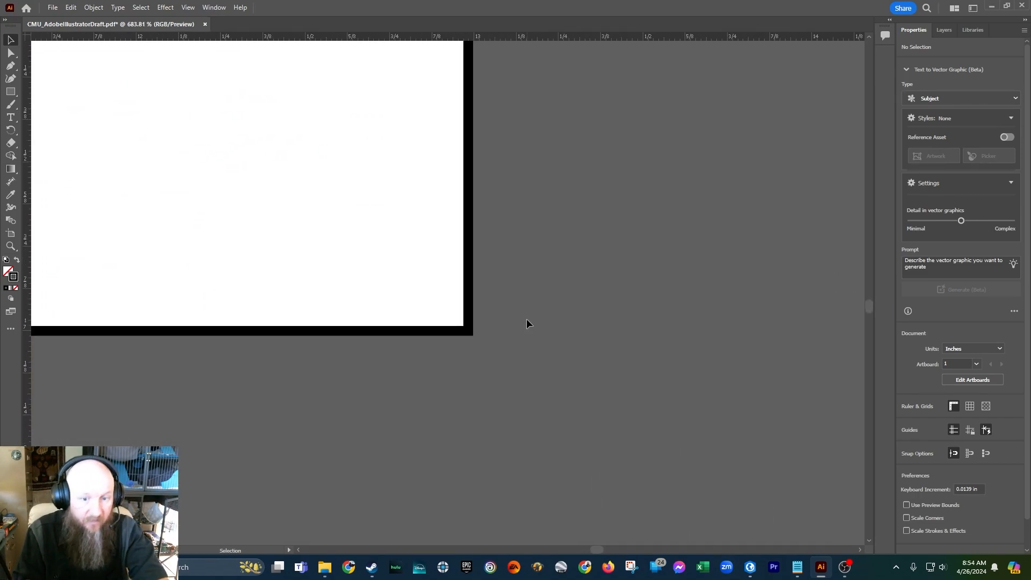
pyautogui.click(471, 300)
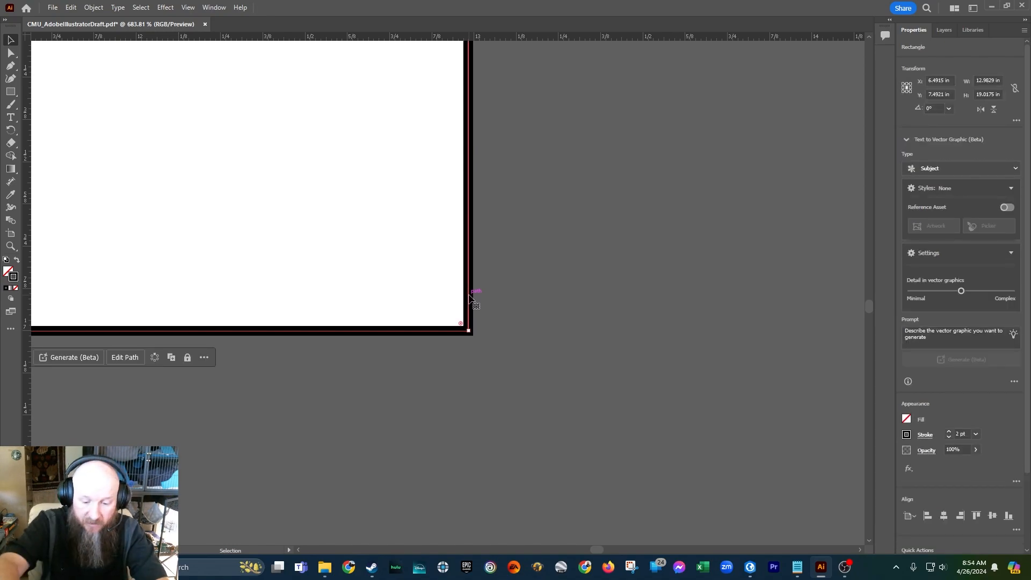
pyautogui.hotkey('ctrl', '0')
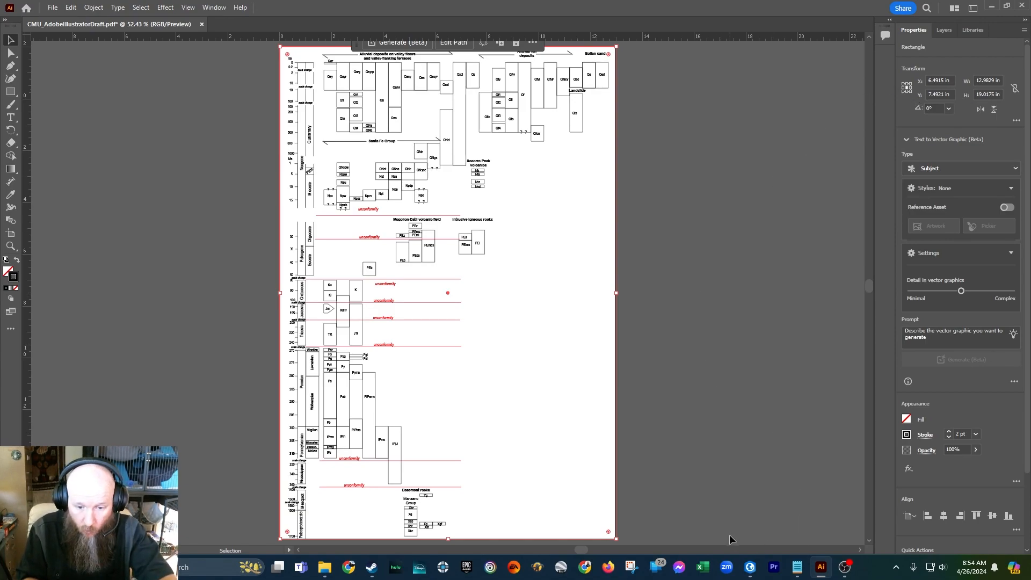
# - Switch to Notepad++ and write the map scale as 1/100,000 on the first line of the blank document
pyautogui.moveTo(796, 568)
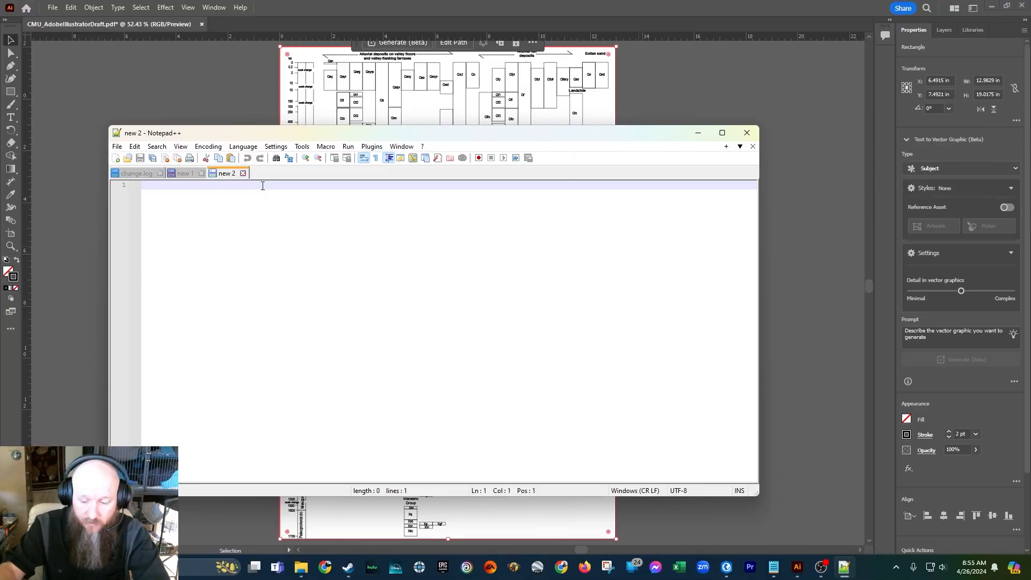
pyautogui.write('1/100000')
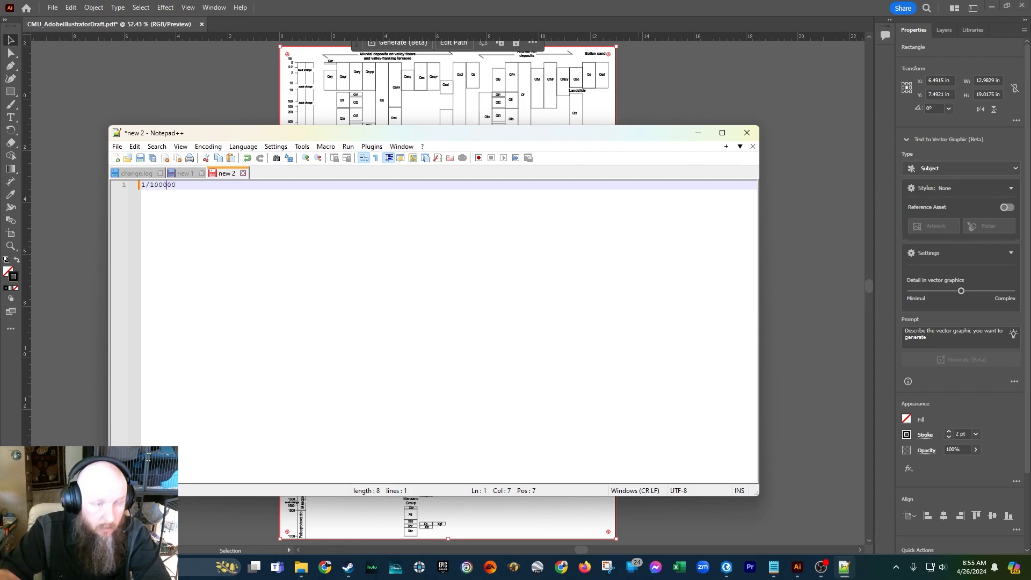
pyautogui.press('Left')
pyautogui.press('Left')
pyautogui.write(',')
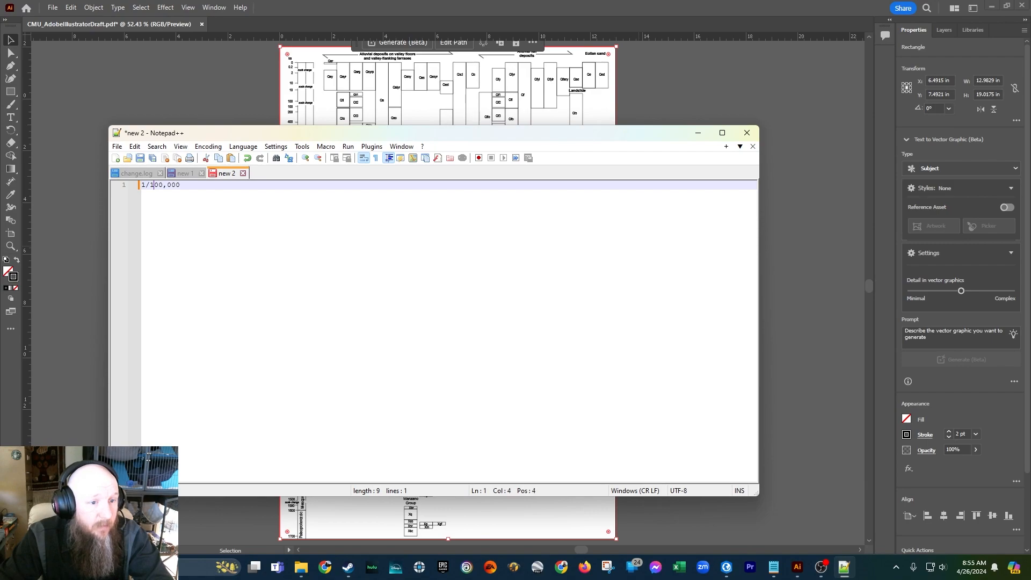
pyautogui.press('Right')
# - Add the line "map size/real world size" below the scale ratio
pyautogui.press('Return')
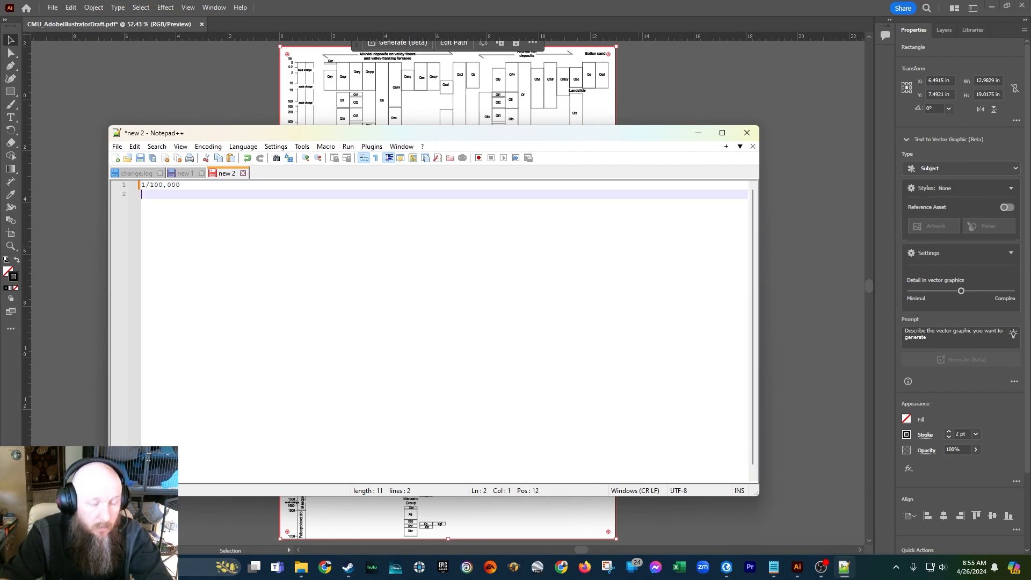
pyautogui.write('map size/')
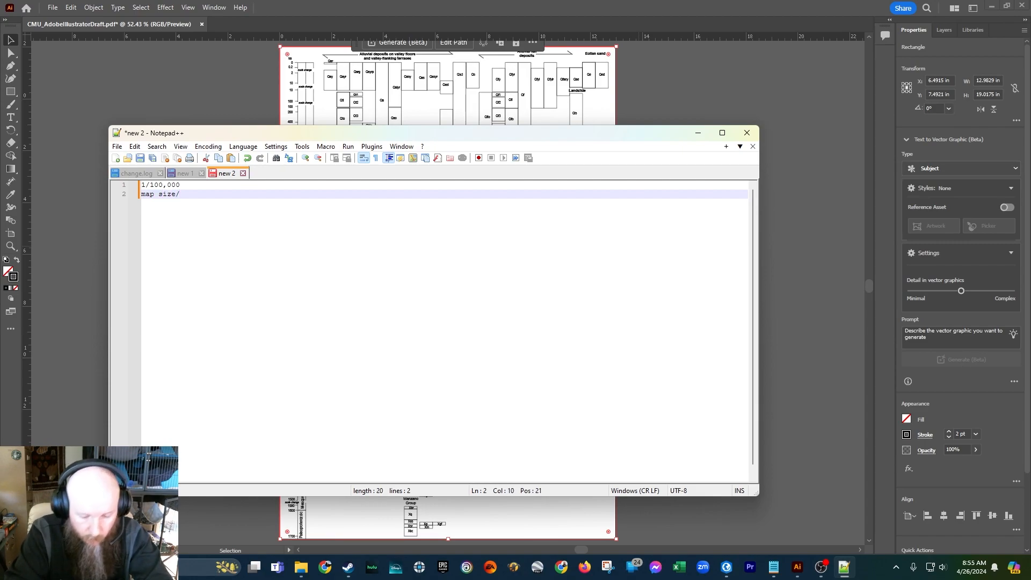
pyautogui.write('real world')
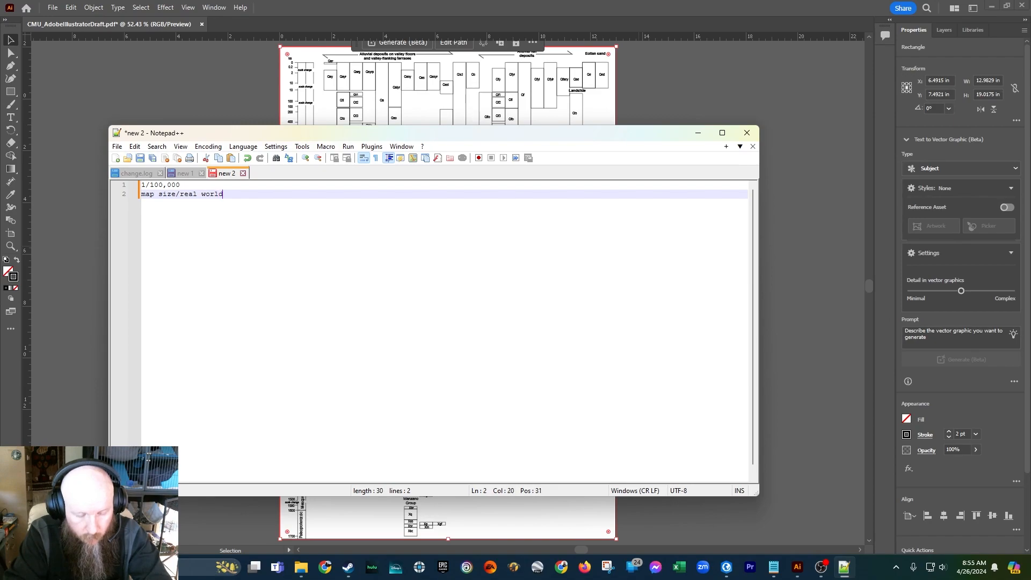
pyautogui.write(' size')
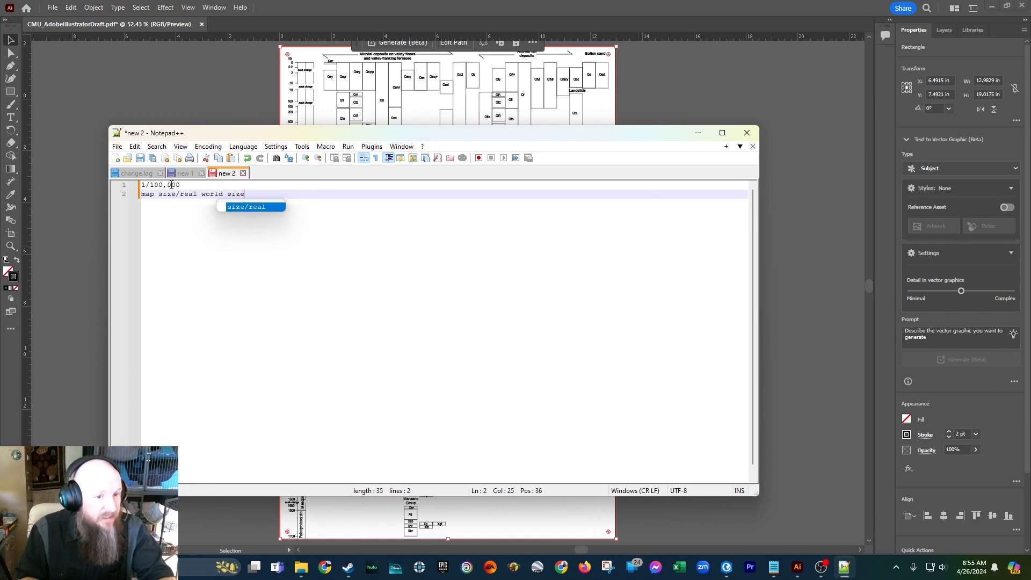
# - Insert two blank lines below the scale ratio and extend it to the equation 1/100,000=13/x
pyautogui.click(145, 186)
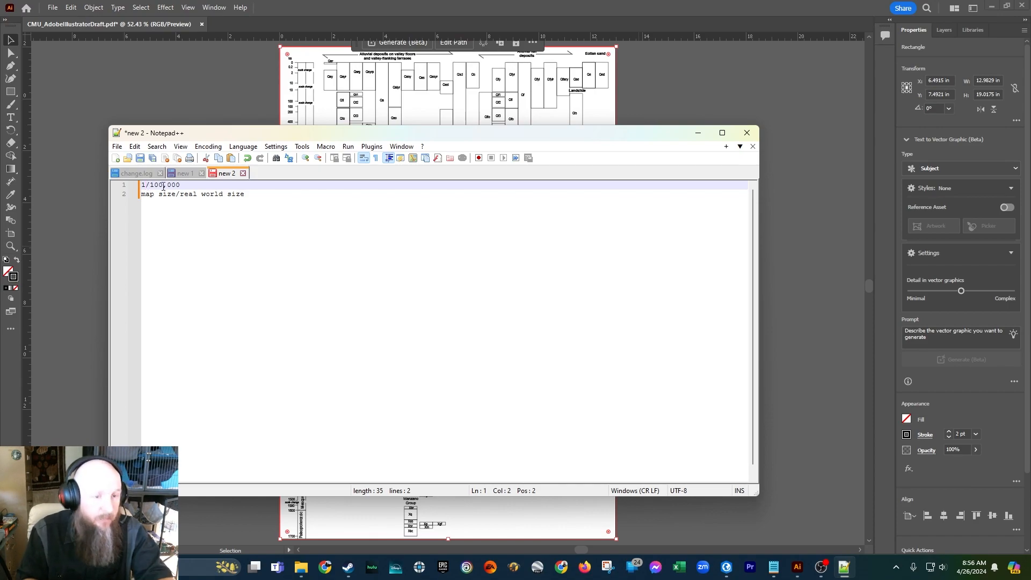
pyautogui.click(191, 187)
pyautogui.press('Return')
pyautogui.press('Return')
pyautogui.press('Left')
pyautogui.press('Left')
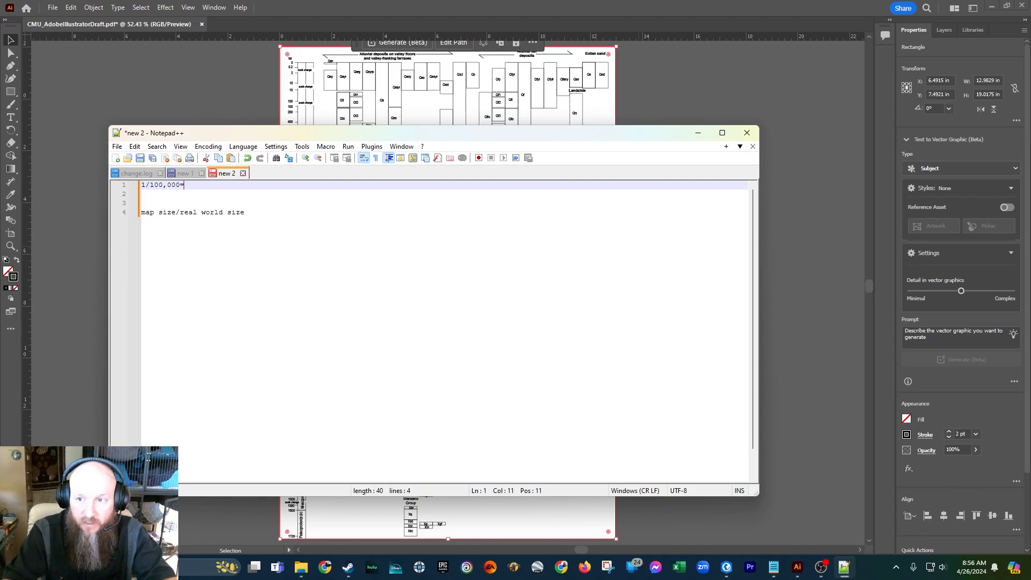
pyautogui.write('13')
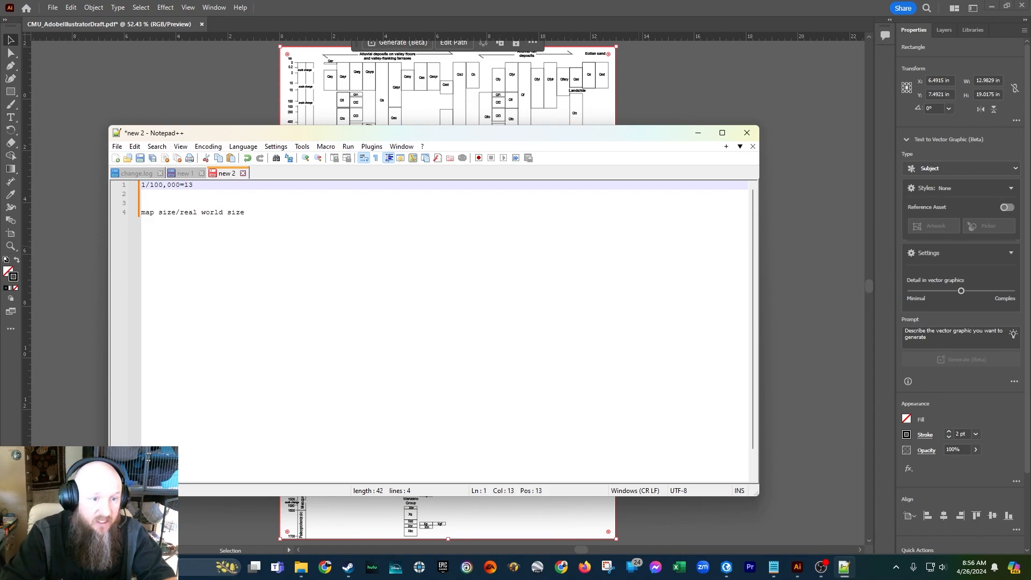
pyautogui.write('/x')
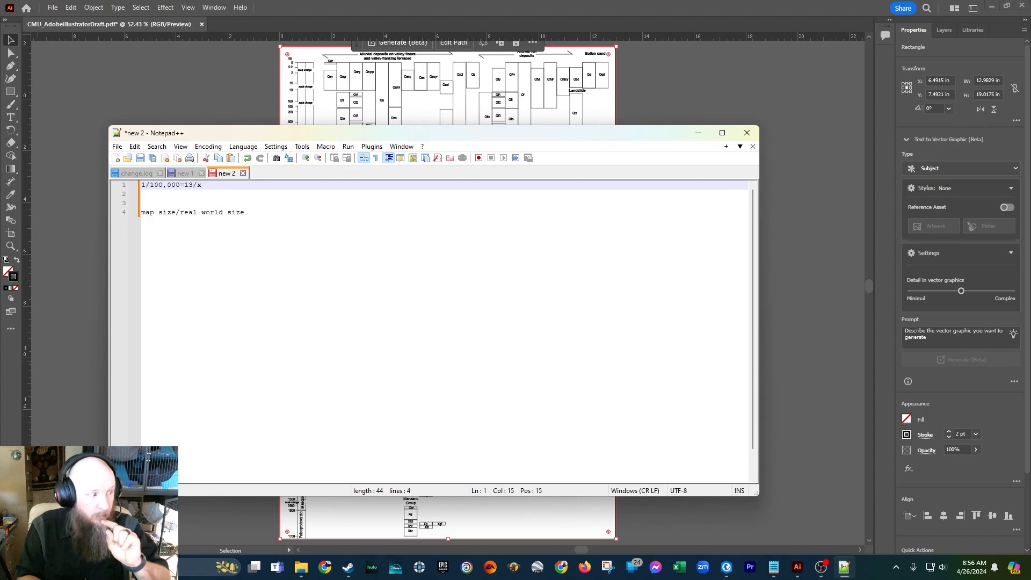
pyautogui.moveTo(202, 185); pyautogui.dragTo(196, 186)
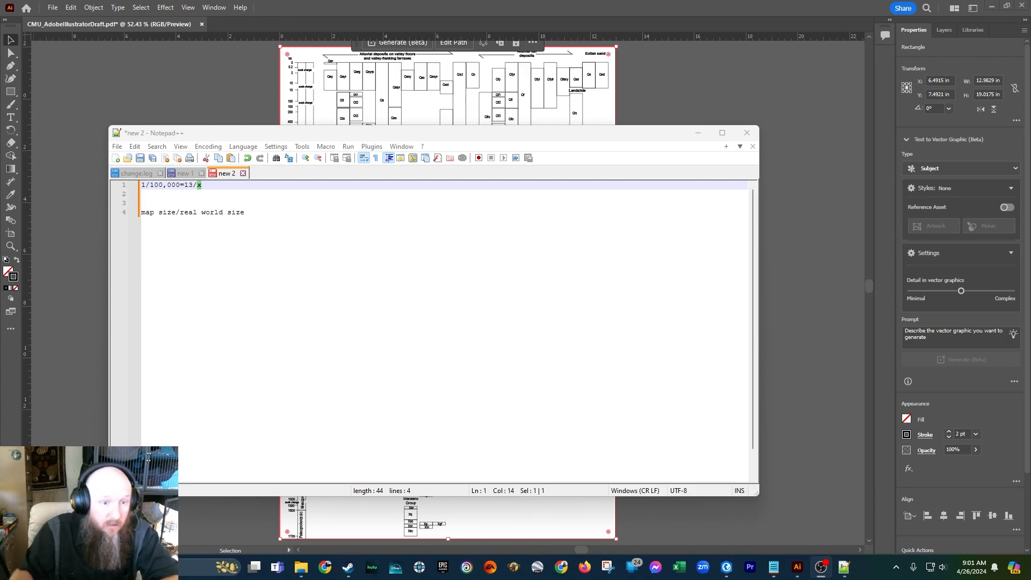
# - Write the solution x=33020m on the line directly below the equation
pyautogui.click(231, 319)
pyautogui.press('Up')
pyautogui.press('Up')
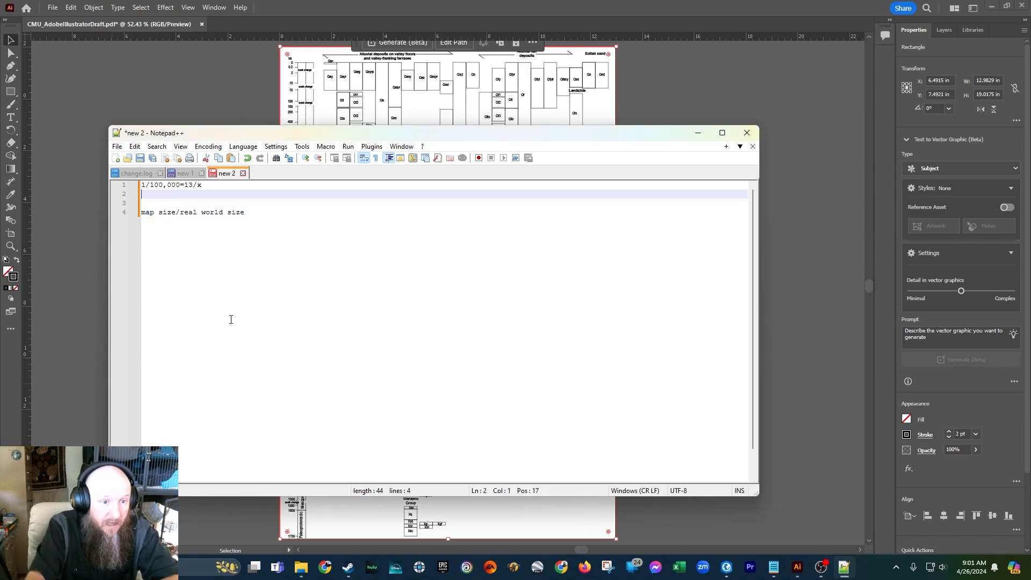
pyautogui.write('x=')
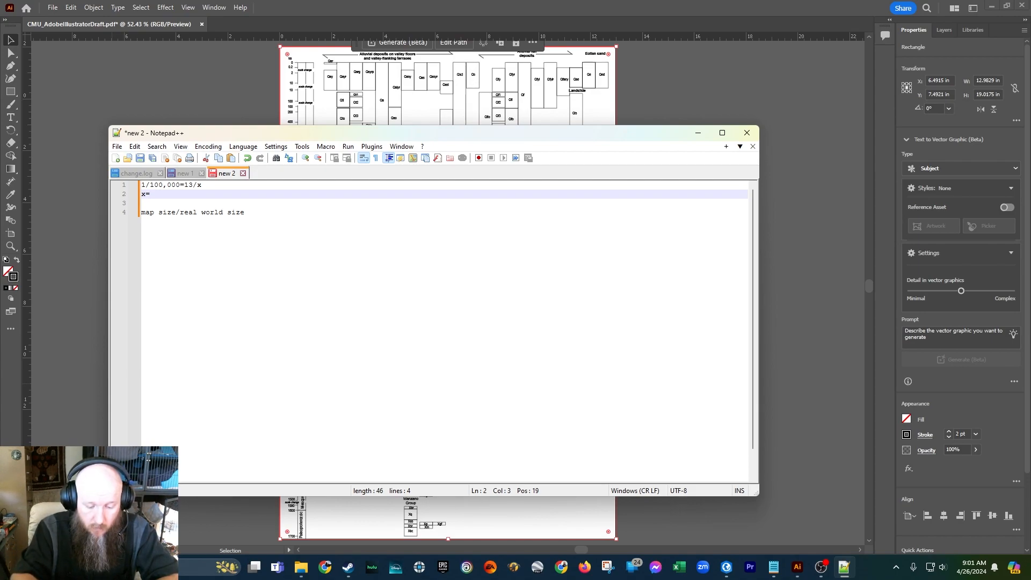
pyautogui.write('33020')
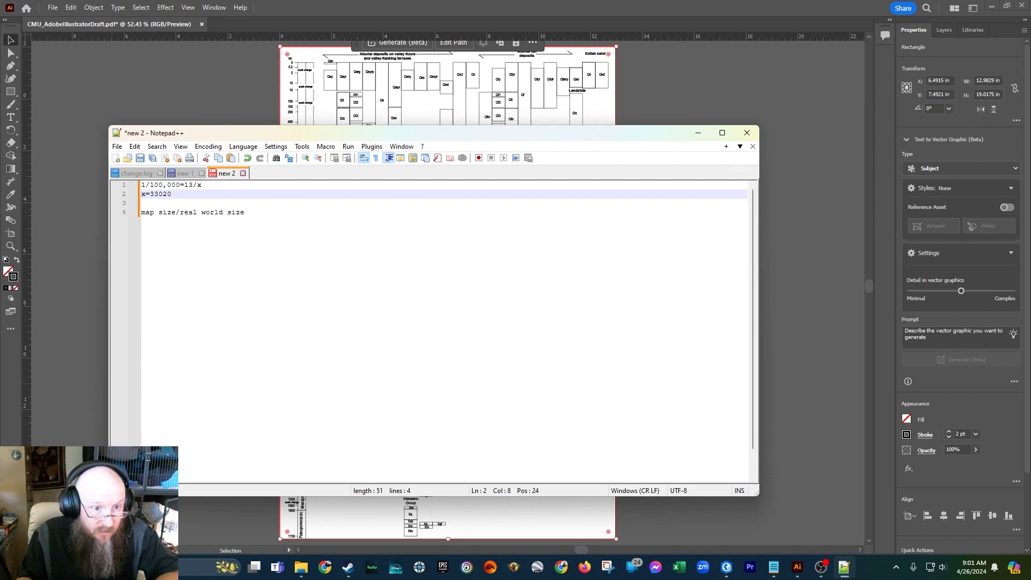
pyautogui.write('m')
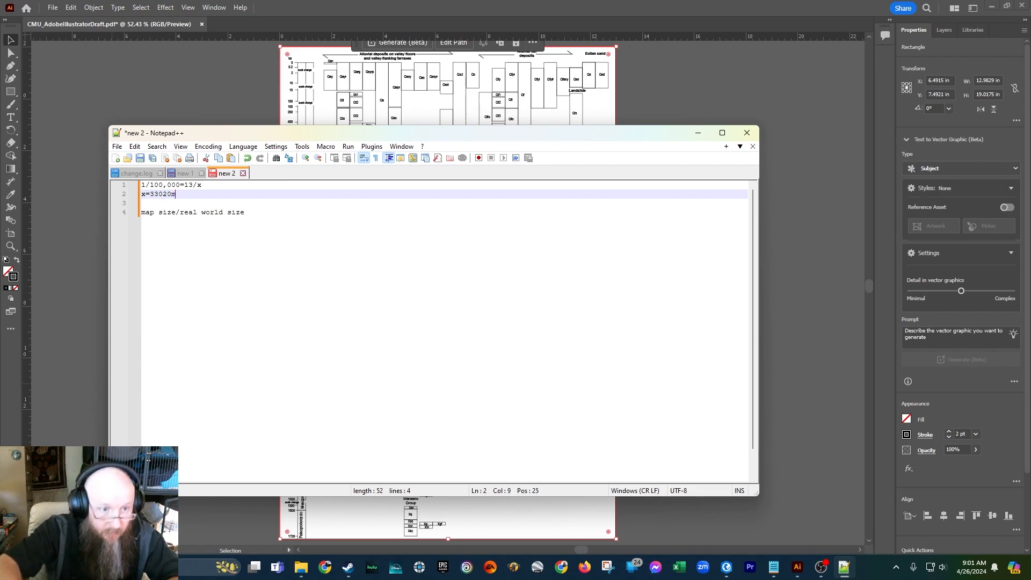
# - Add the unit "in" after the 13 in the equation and insert a new line below the x solution
pyautogui.press('Up')
pyautogui.press('Right')
pyautogui.press('Right')
pyautogui.press('Right')
pyautogui.write('in')
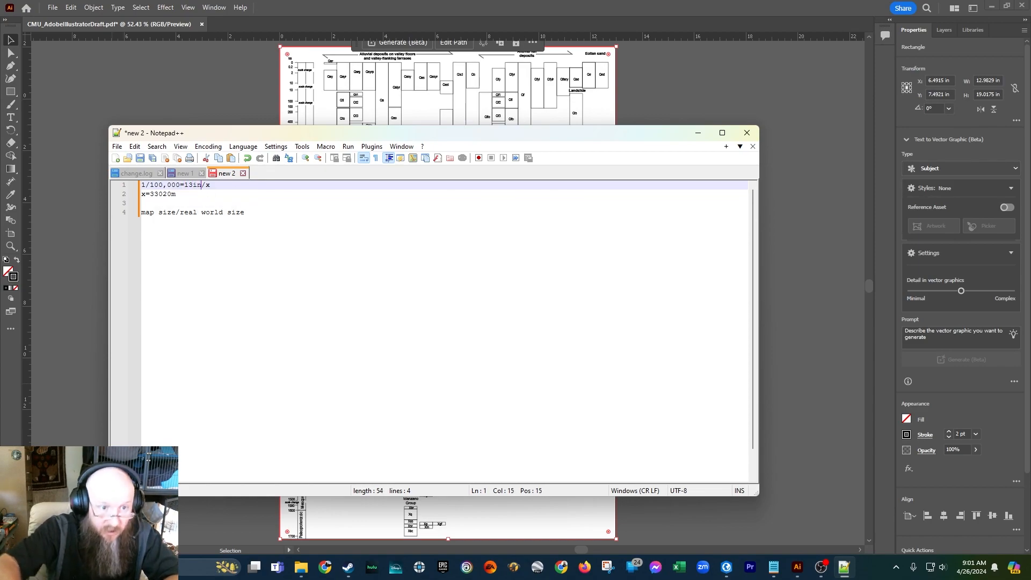
pyautogui.press('Down')
pyautogui.press('Return')
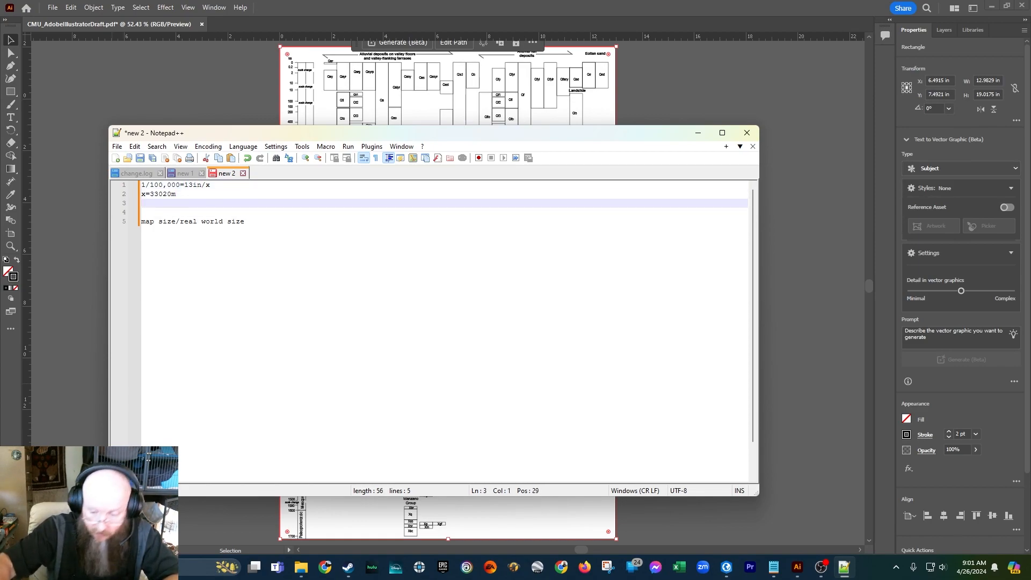
# - Add the second scale equation 1/100,000=19in/x on its own line, one blank line below the first solution
pyautogui.press('Return')
pyautogui.write('1/1')
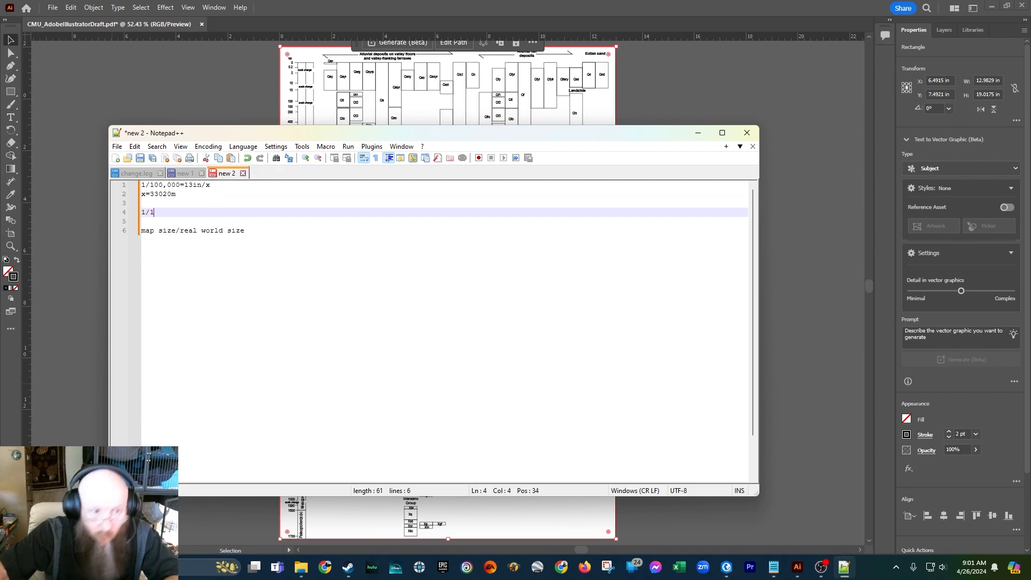
pyautogui.write('00000')
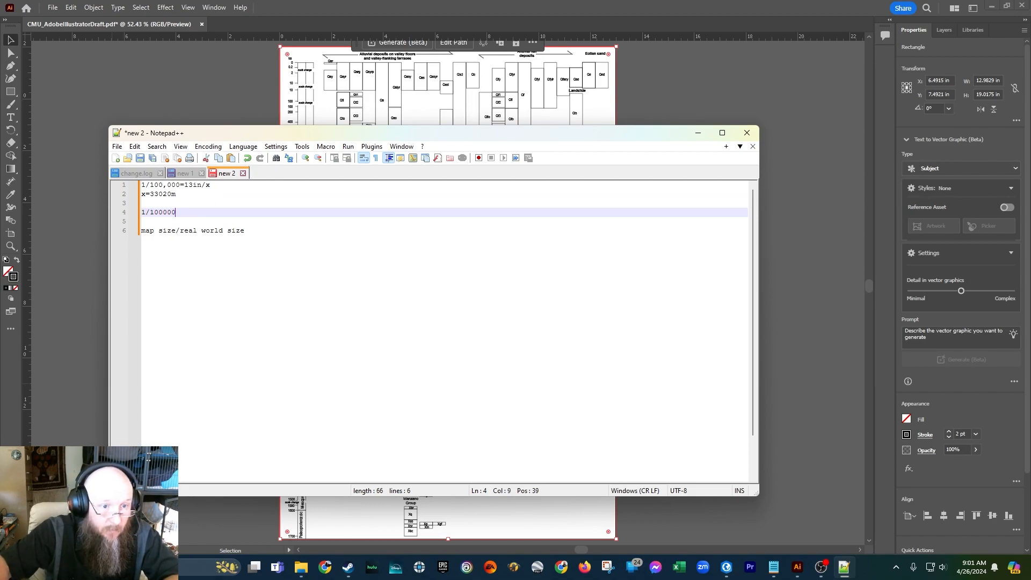
pyautogui.write(',')
pyautogui.press('Right')
pyautogui.press('Down')
pyautogui.press('Left')
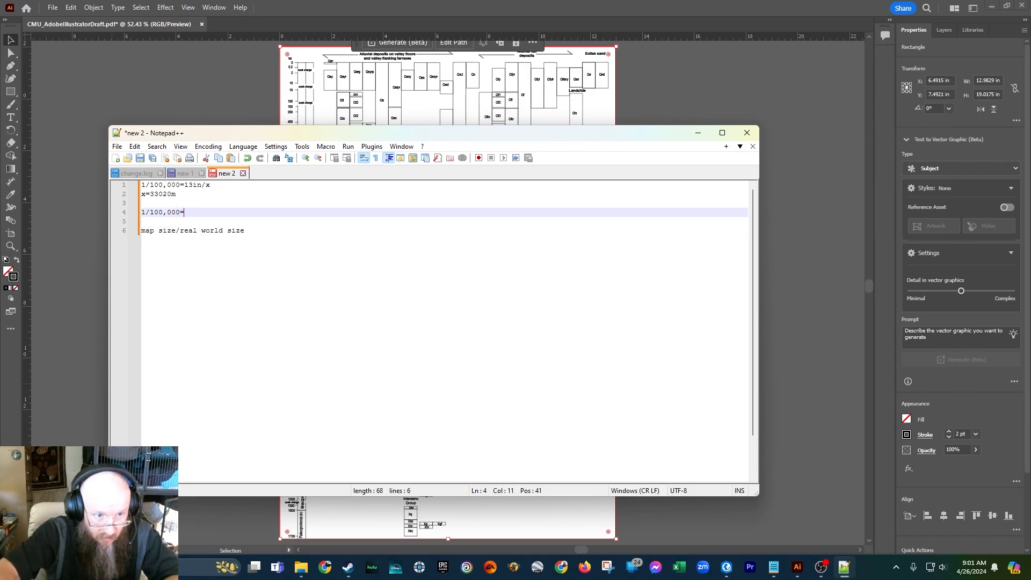
pyautogui.write('=19in/')
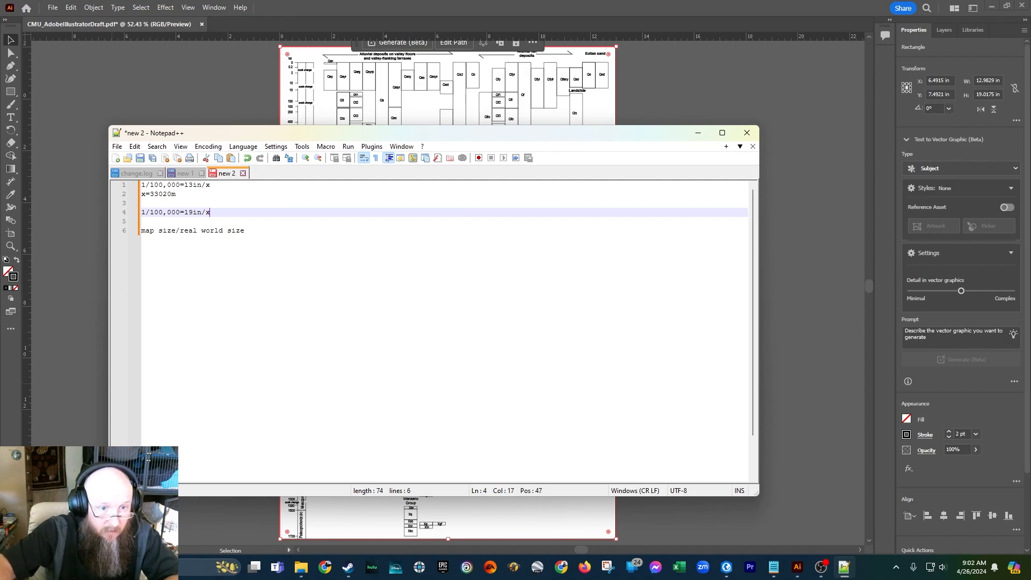
pyautogui.write('x')
# - Write the solution x=48260m on the line directly below the 19-inch equation
pyautogui.press('Return')
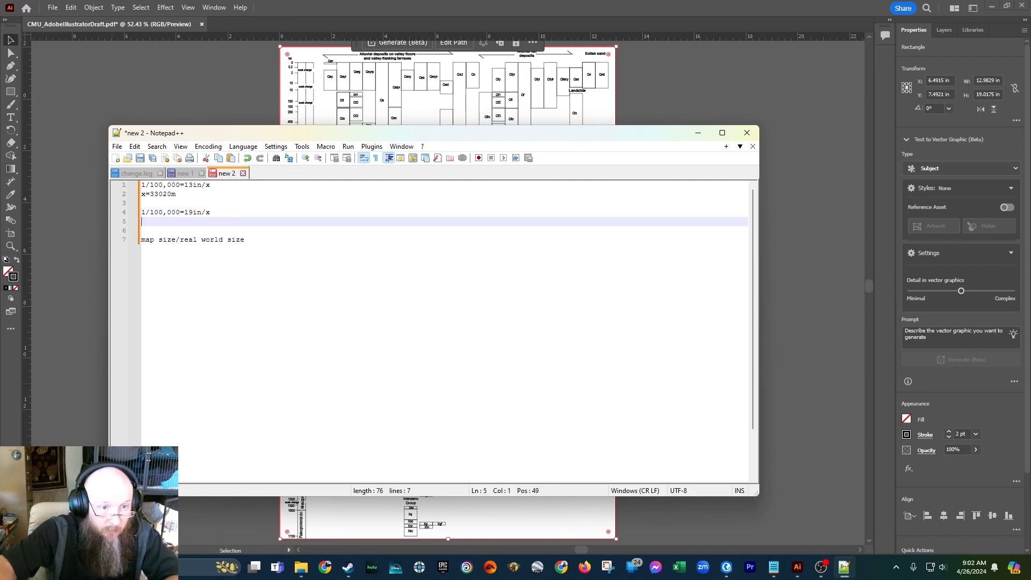
pyautogui.write('x=')
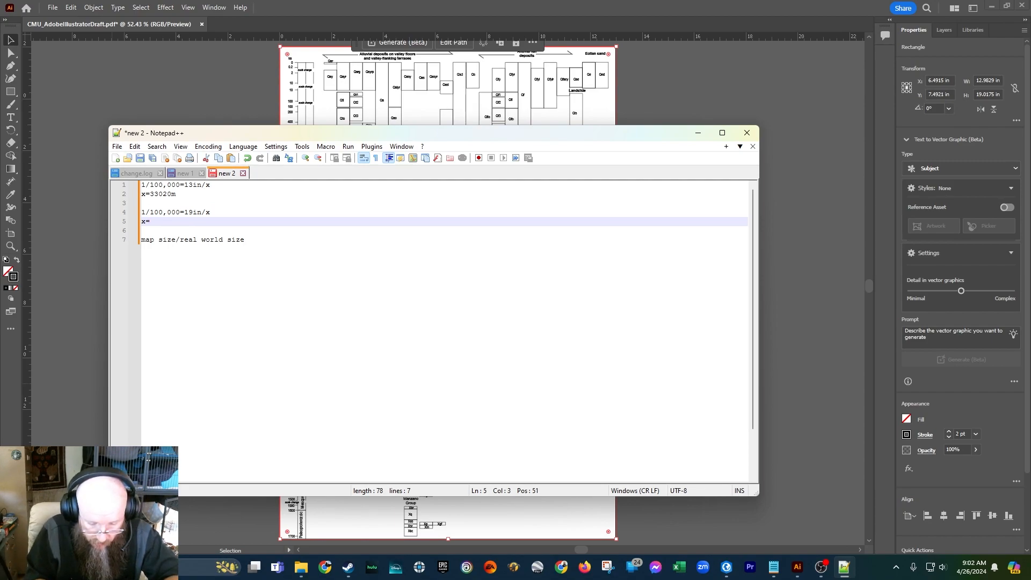
pyautogui.write('48')
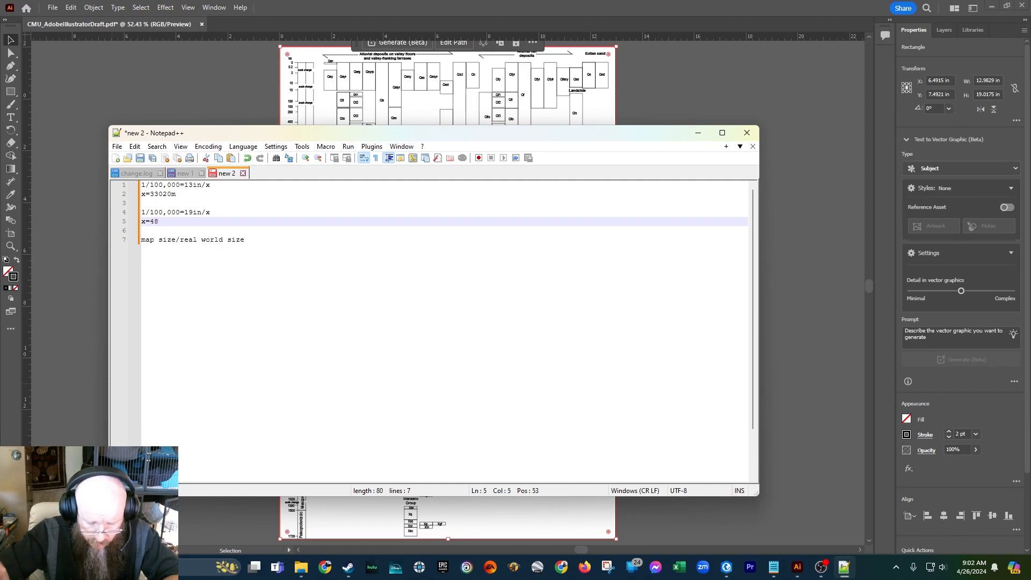
pyautogui.write('260')
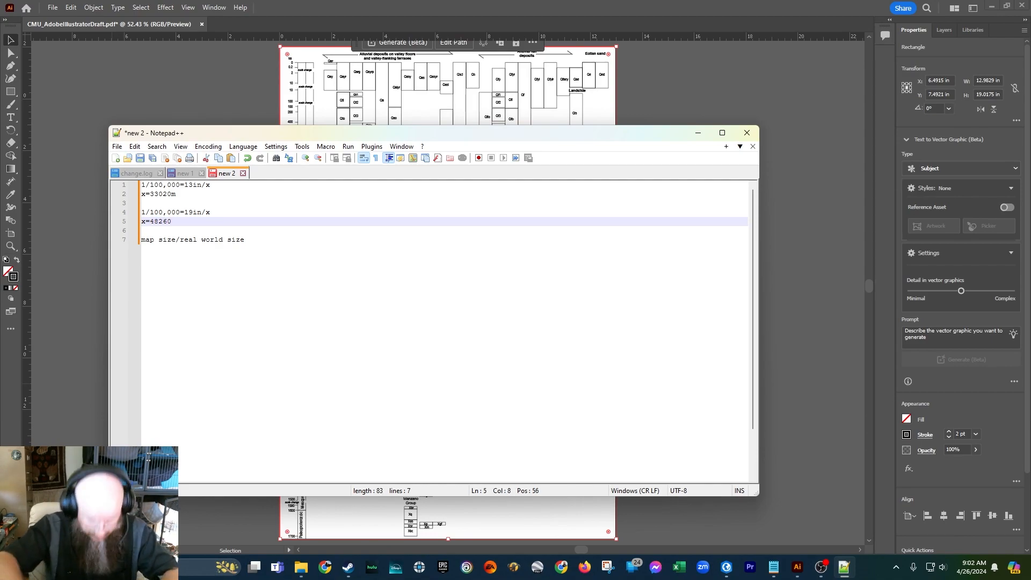
pyautogui.write('m')
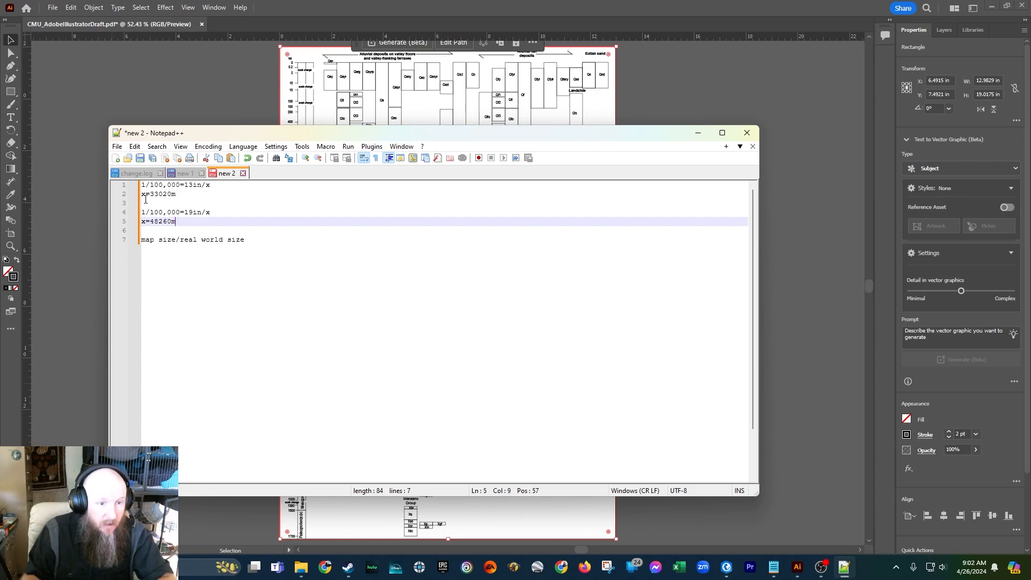
# - Rename the variable from x to y in both the 48260m solution and the 19-inch equation above it
pyautogui.click(145, 221)
pyautogui.press('BackSpace')
pyautogui.write('y')
pyautogui.press('Up')
pyautogui.press('Right')
pyautogui.press('Right')
pyautogui.press('Right')
pyautogui.press('Right')
pyautogui.press('Right')
pyautogui.press('Right')
pyautogui.press('Right')
pyautogui.press('Right')
pyautogui.press('Right')
pyautogui.press('Right')
pyautogui.press('Right')
pyautogui.press('Right')
pyautogui.press('BackSpace')
pyautogui.write('y')
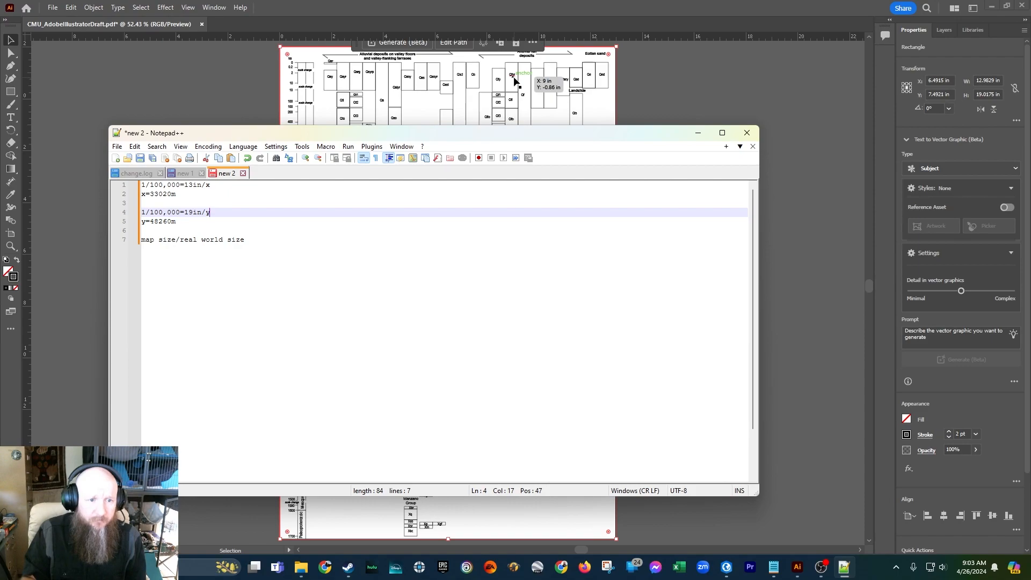
# - Move the notes window completely off the chart and deselect the frame rectangle in Illustrator
pyautogui.moveTo(535, 135); pyautogui.dragTo(587, 134)
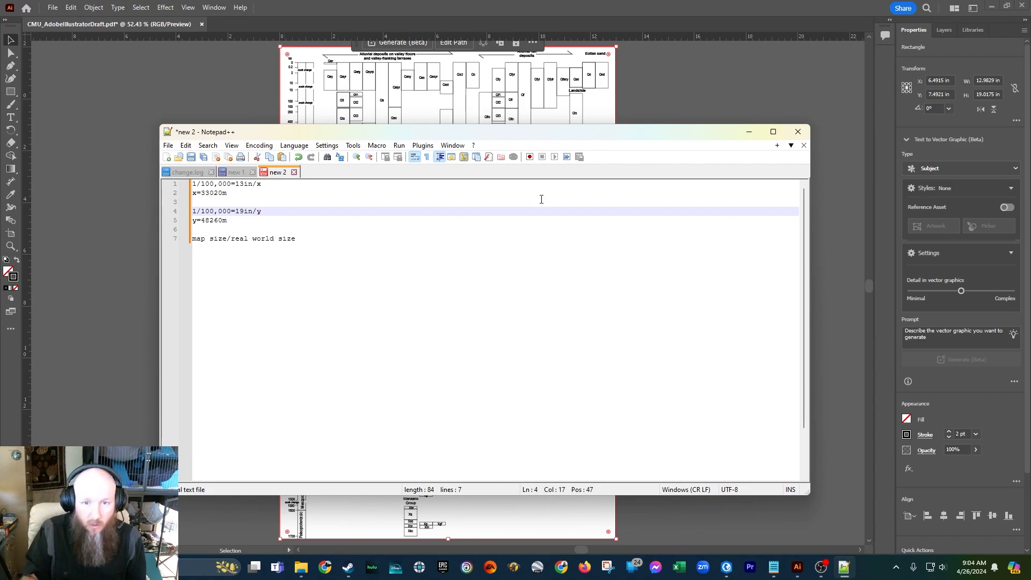
pyautogui.moveTo(517, 135); pyautogui.dragTo(1030, 135)
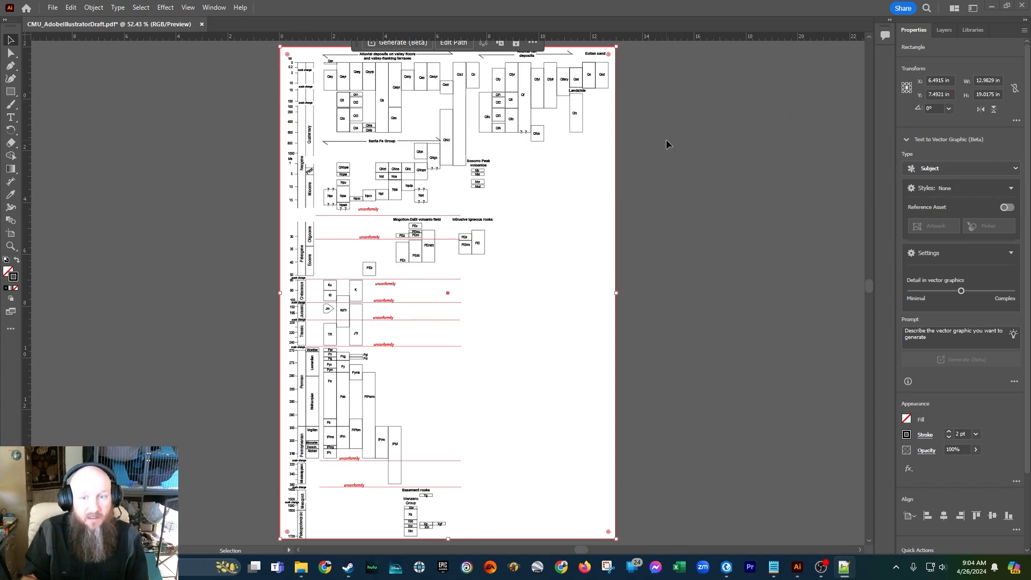
pyautogui.click(185, 178)
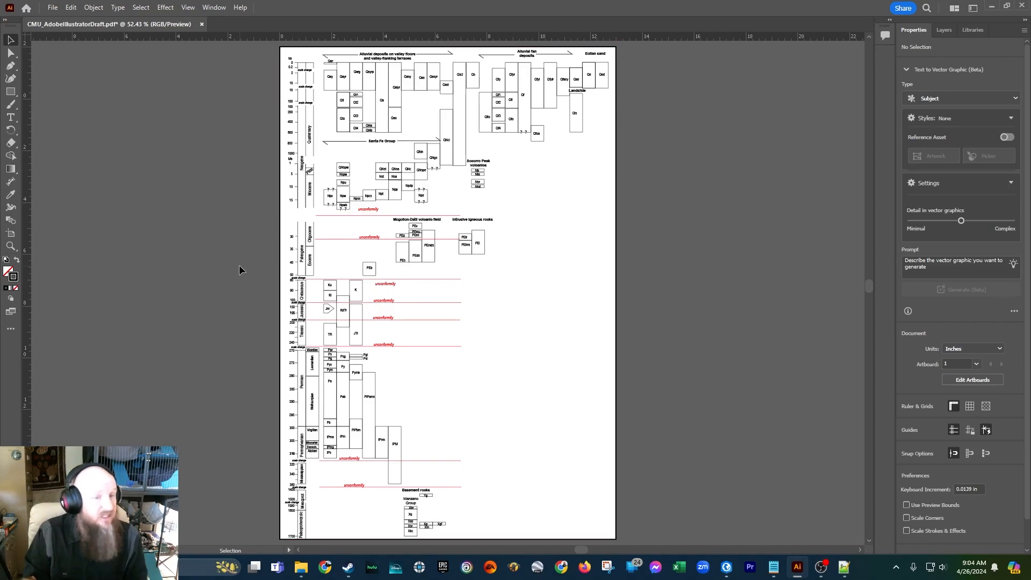
# - Export the chart to the Desktop as the TIFF file CMU_AdobeIllustratorDraft, using the RGB color model and High (300 ppi) resolution
pyautogui.click(52, 8)
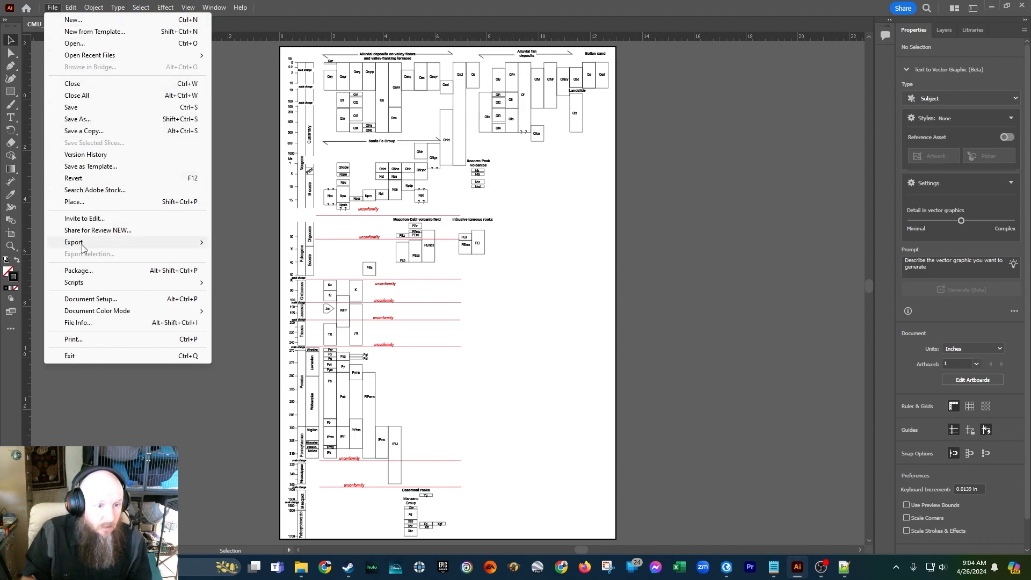
pyautogui.moveTo(81, 242)
pyautogui.click(239, 255)
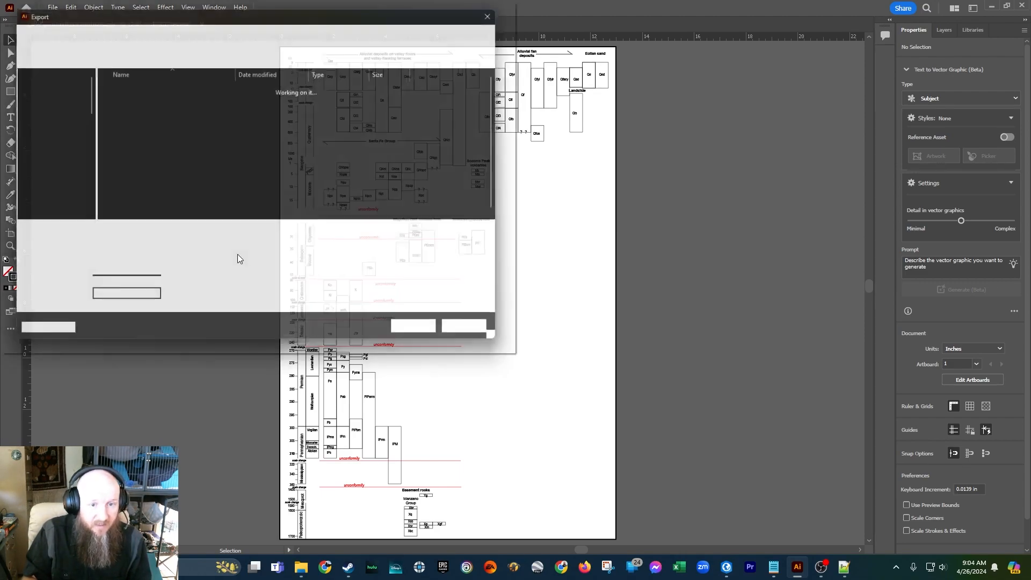
pyautogui.click(193, 247)
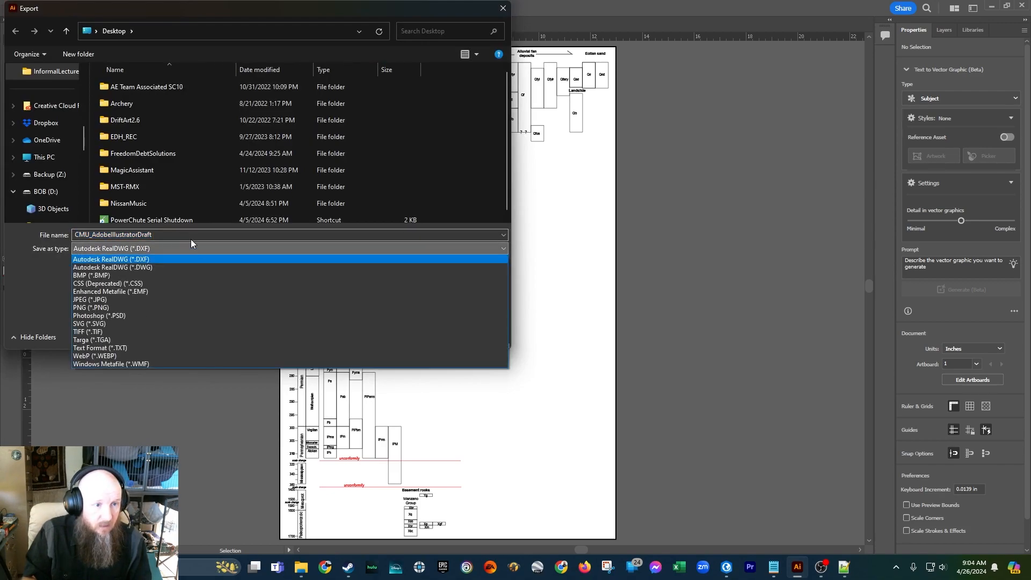
pyautogui.scroll(5, 47, 142)
pyautogui.click(52, 132)
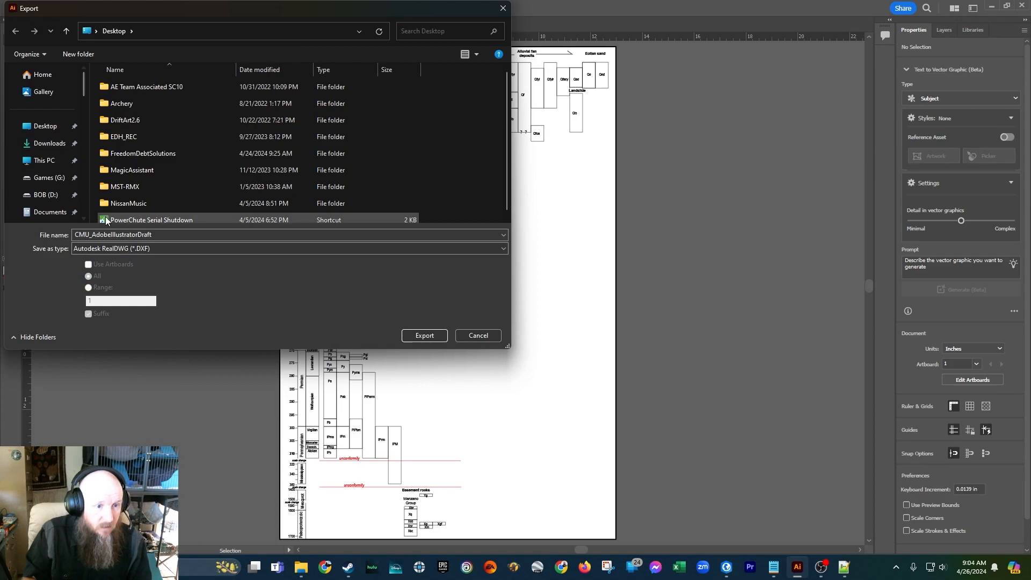
pyautogui.click(185, 247)
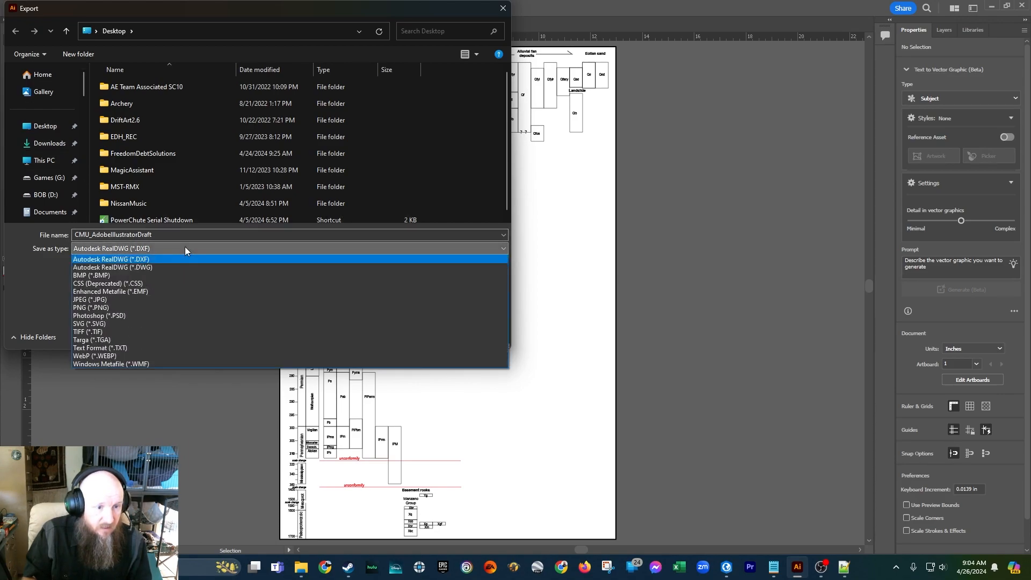
pyautogui.click(159, 331)
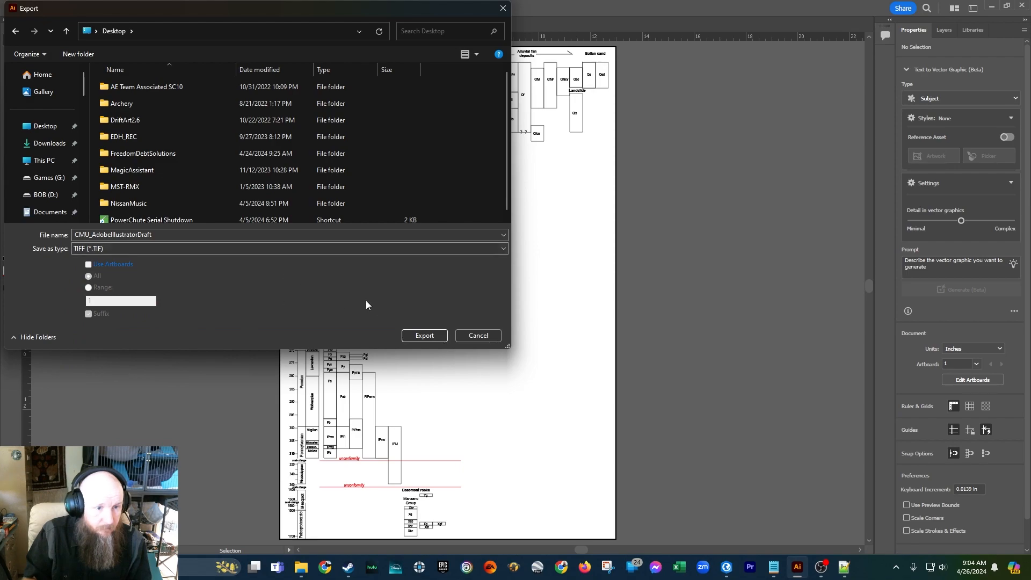
pyautogui.click(425, 335)
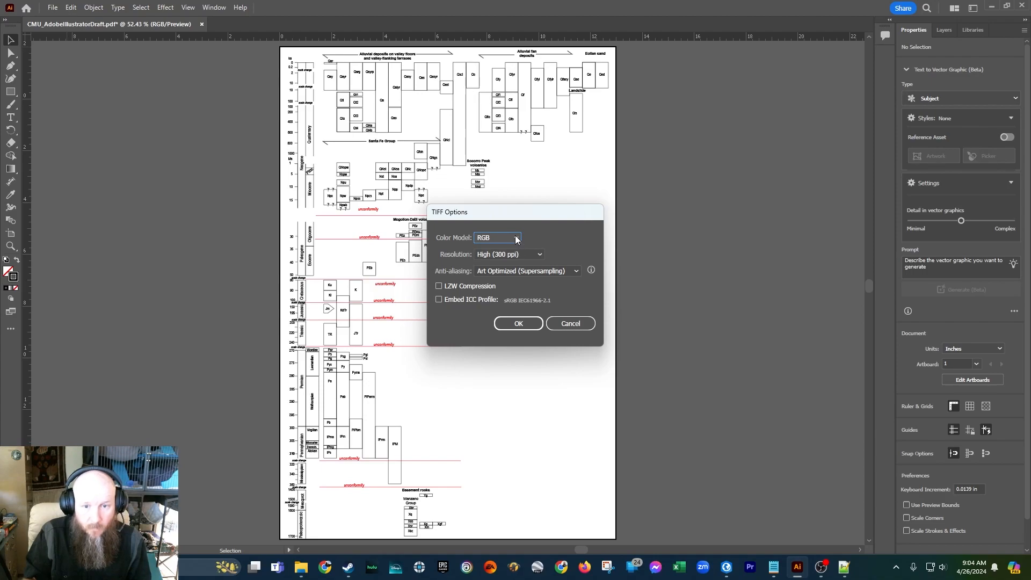
pyautogui.click(518, 323)
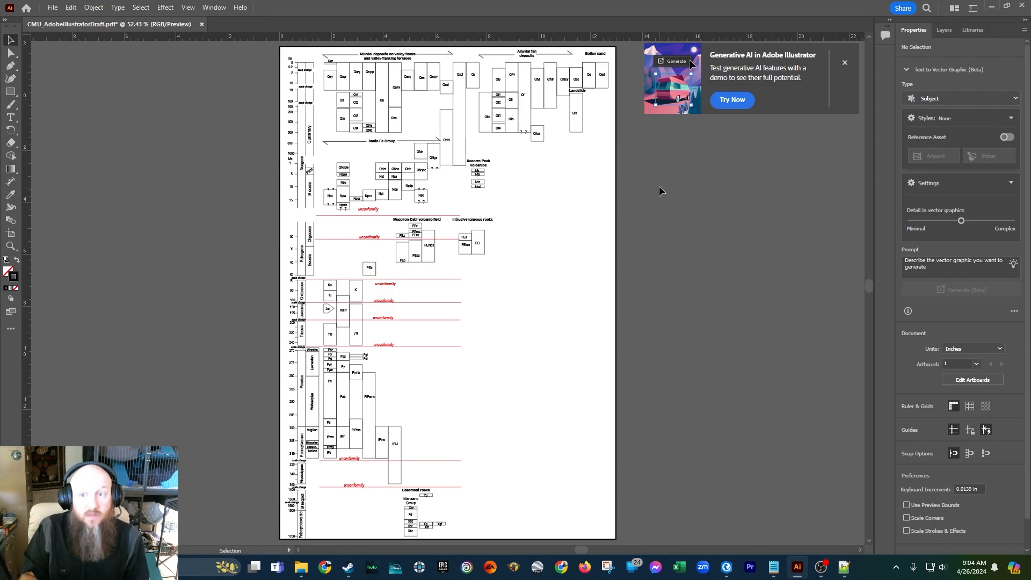
# - Switch to ArcGIS Pro, add CMU_AdobeIllustratorDraft.tif from the Desktop folder to the Correlation of Map Units map, and collapse that folder
pyautogui.click(728, 568)
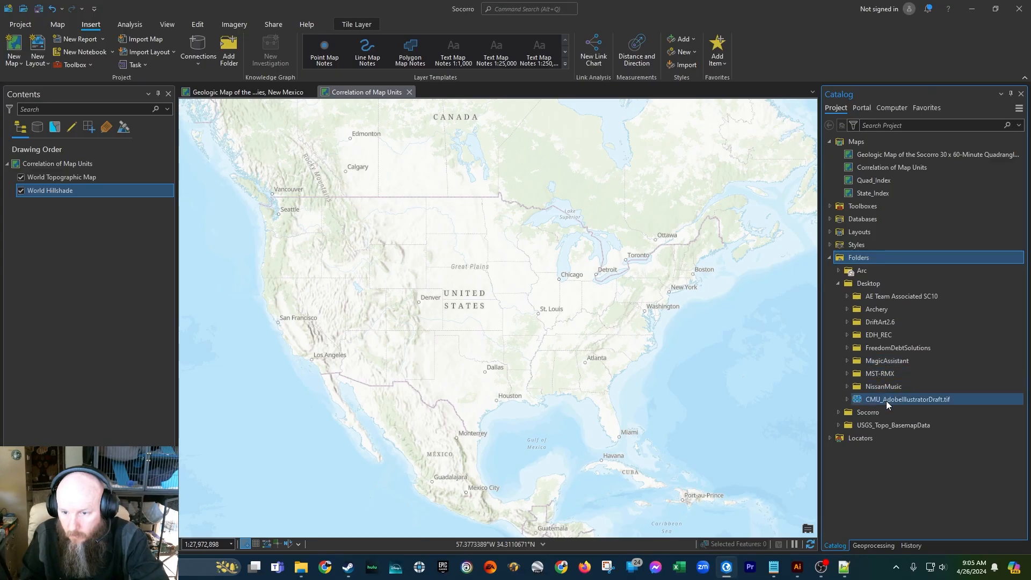
pyautogui.click(886, 401)
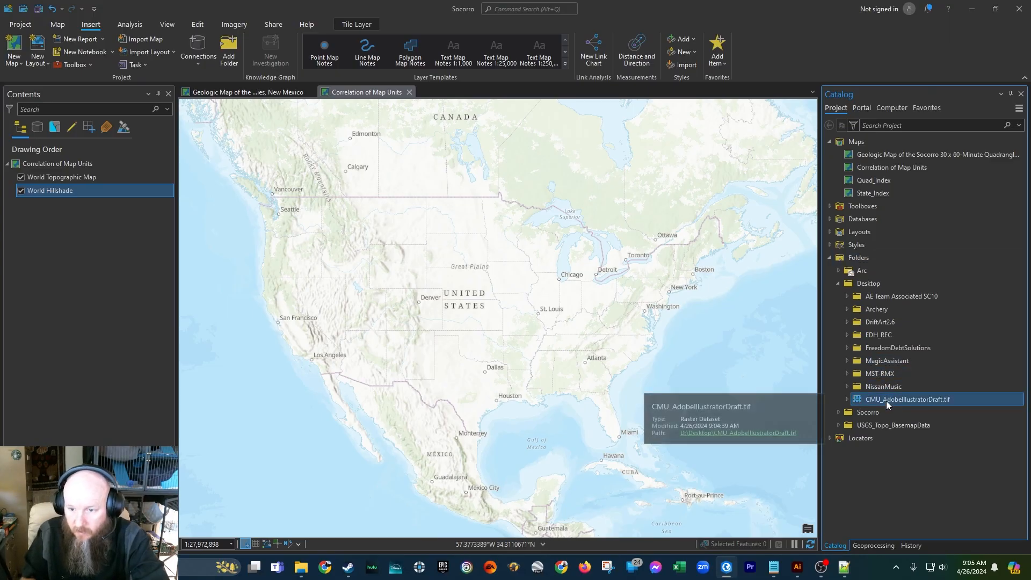
pyautogui.moveTo(886, 400); pyautogui.dragTo(428, 326)
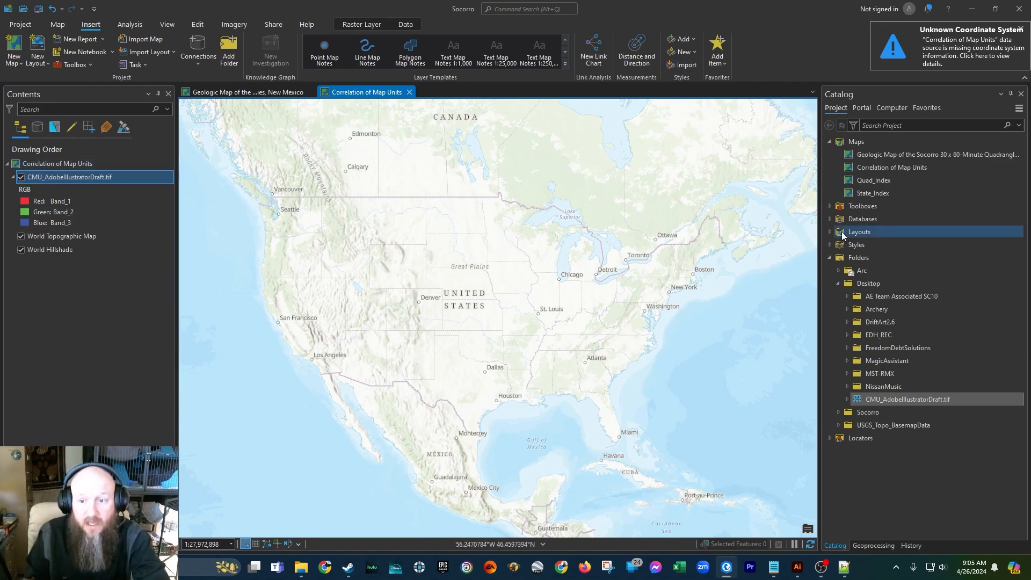
pyautogui.click(839, 284)
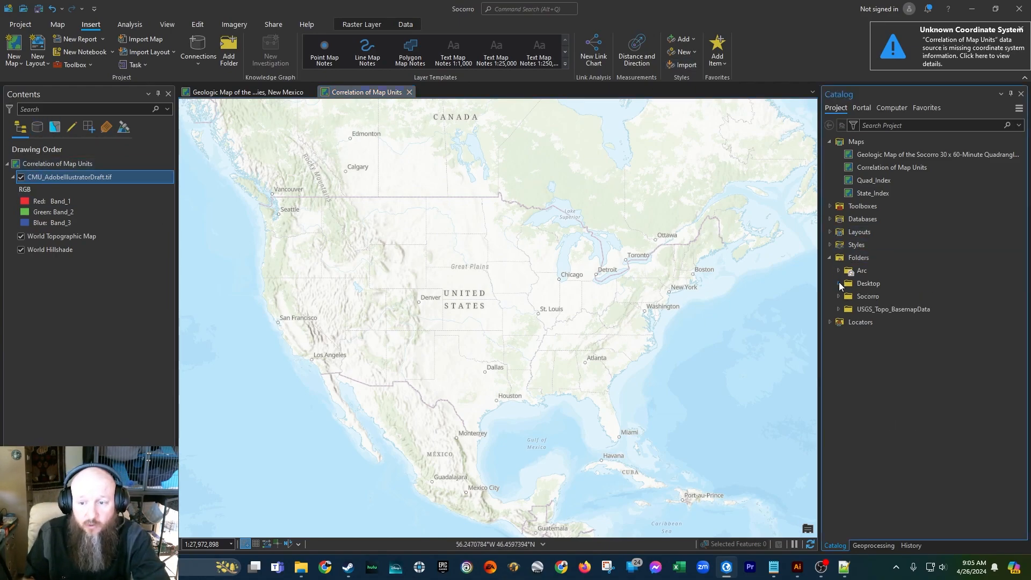
# - Measure the width of the Qar box on the imported chart image with a planar metric distance measurement
pyautogui.rightClick(87, 179)
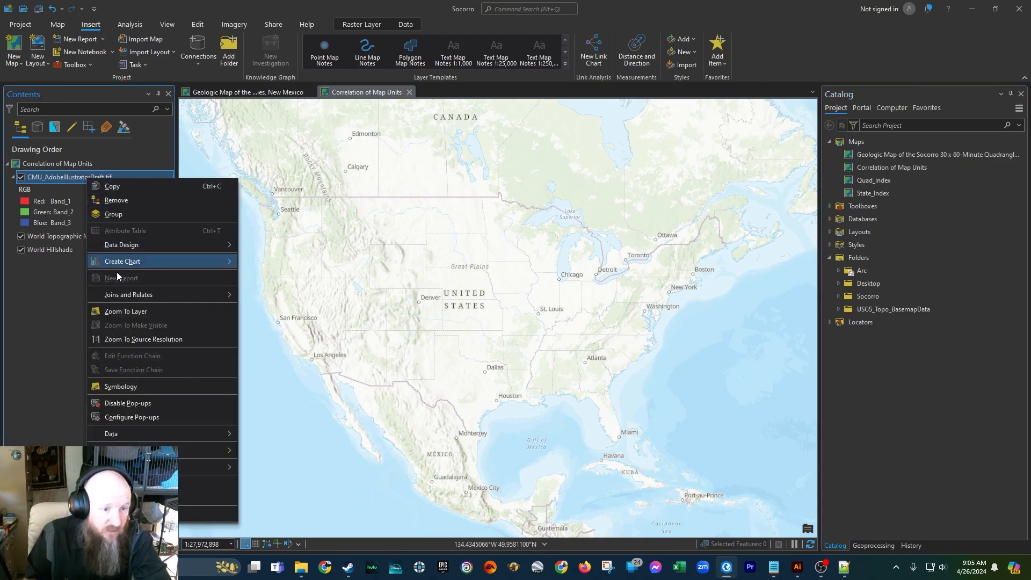
pyautogui.click(124, 311)
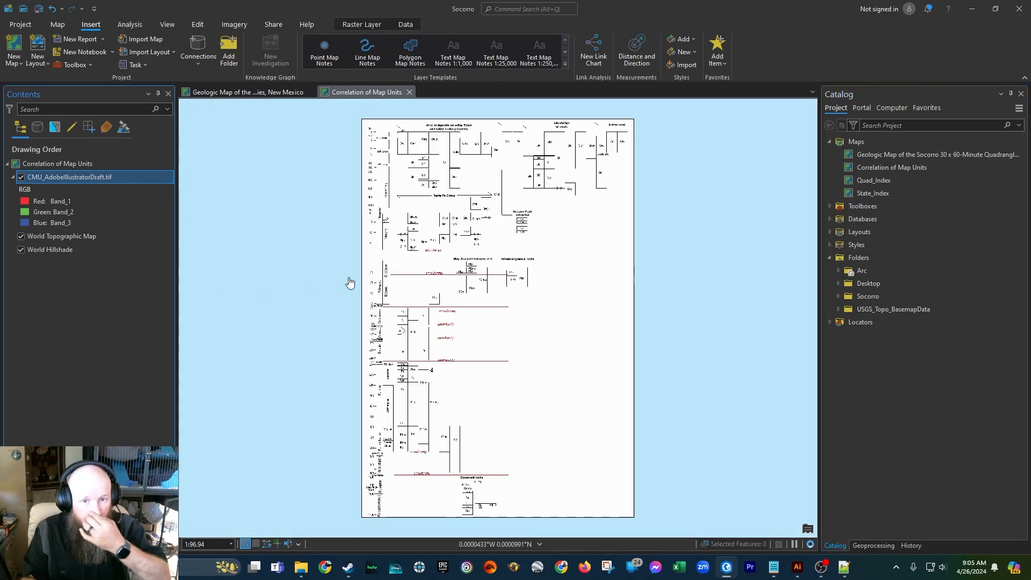
pyautogui.scroll(10, 397, 133)
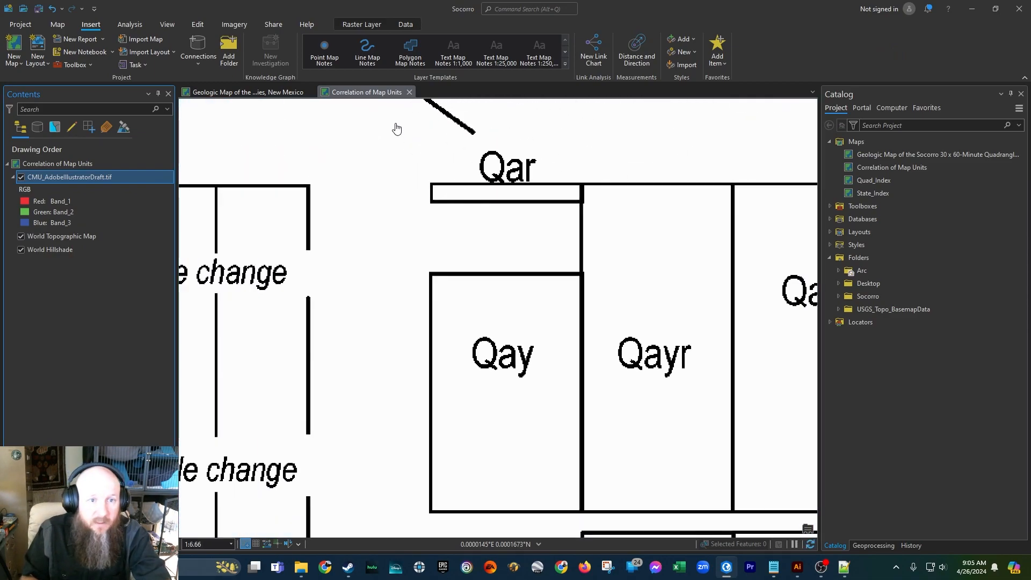
pyautogui.click(138, 25)
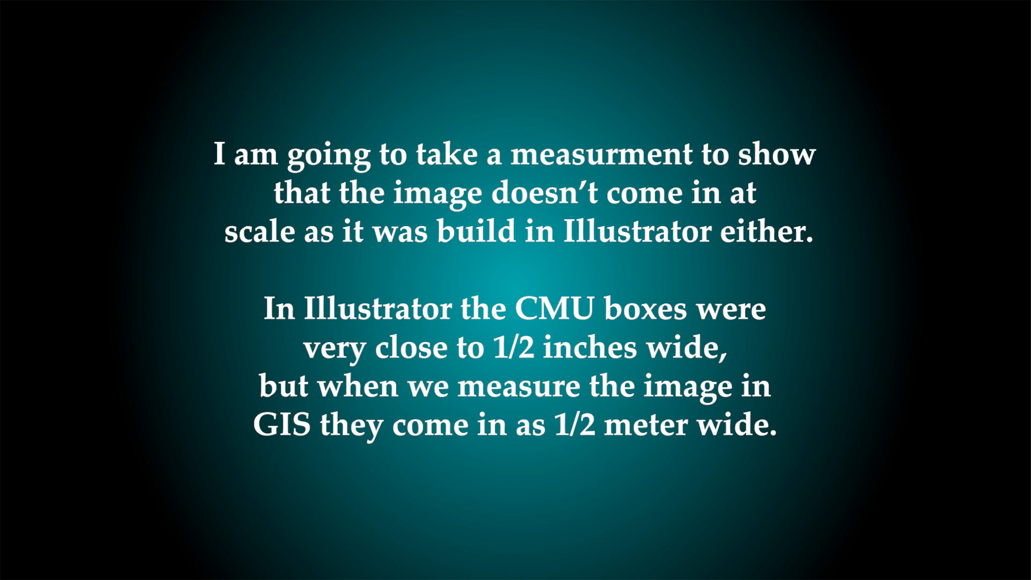
pyautogui.click(460, 51)
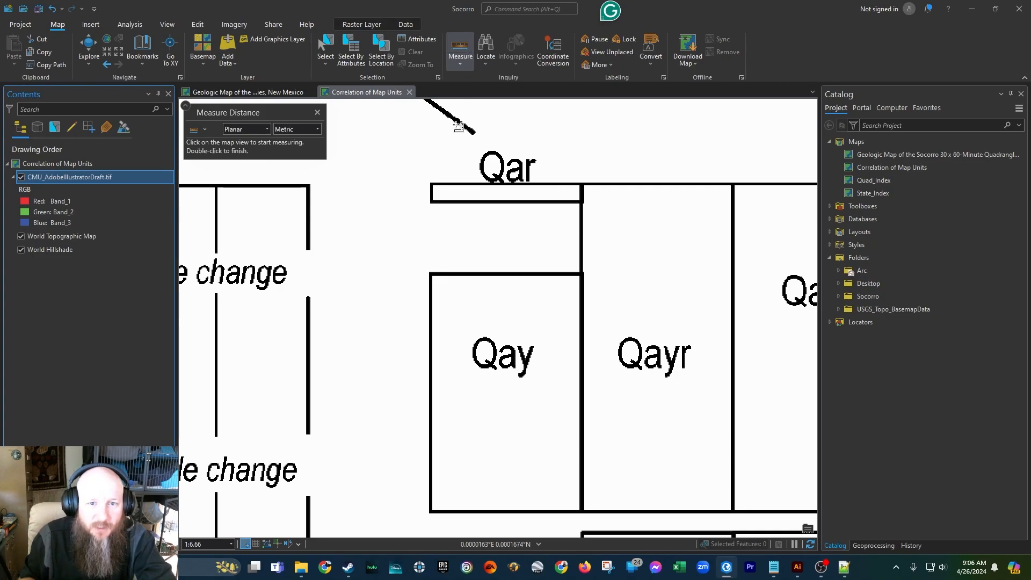
pyautogui.click(433, 186)
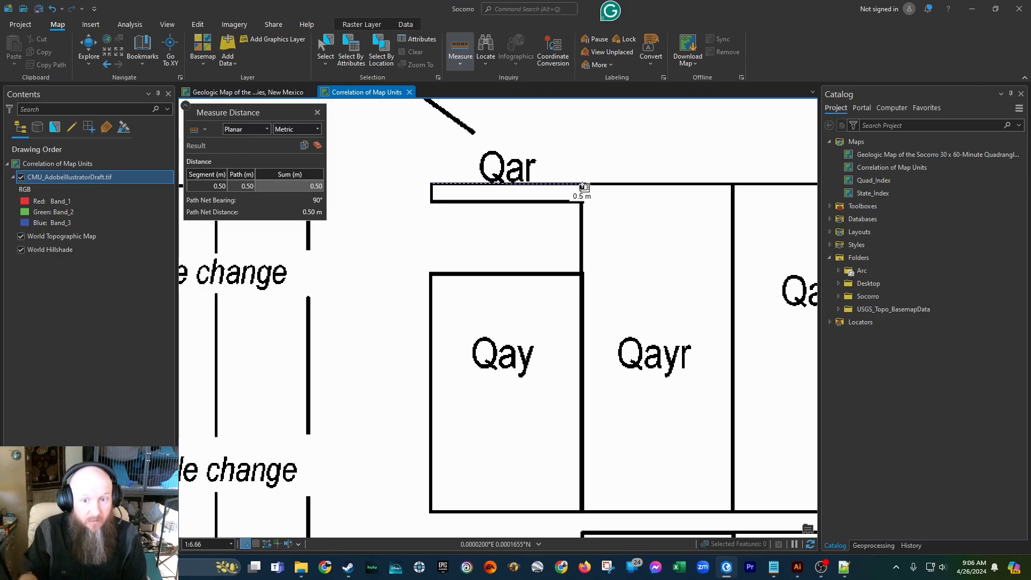
pyautogui.click(318, 113)
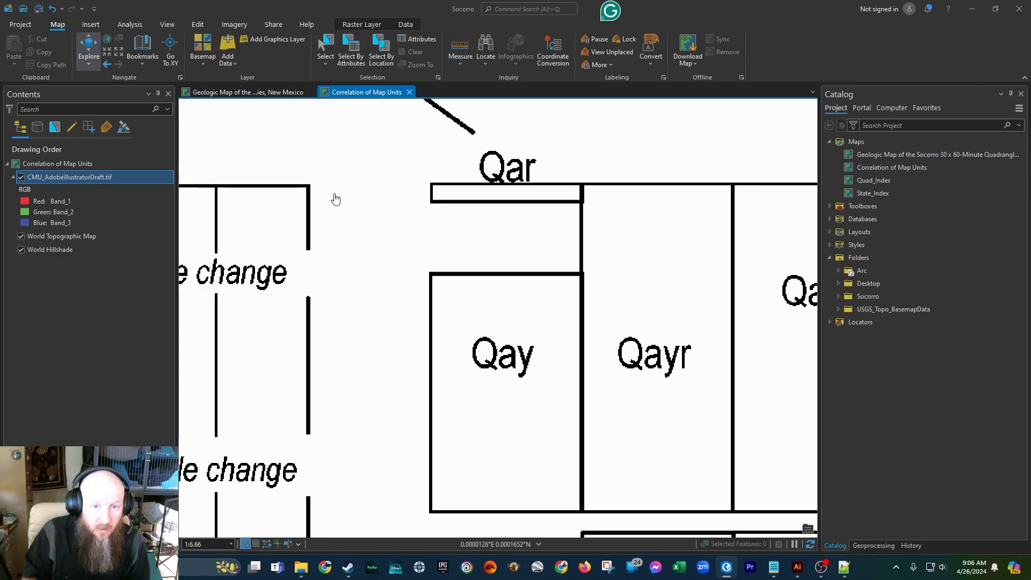
# - Examine the whole chart image and the upper-left corner of its frame up close
pyautogui.scroll(-5, 334, 201)
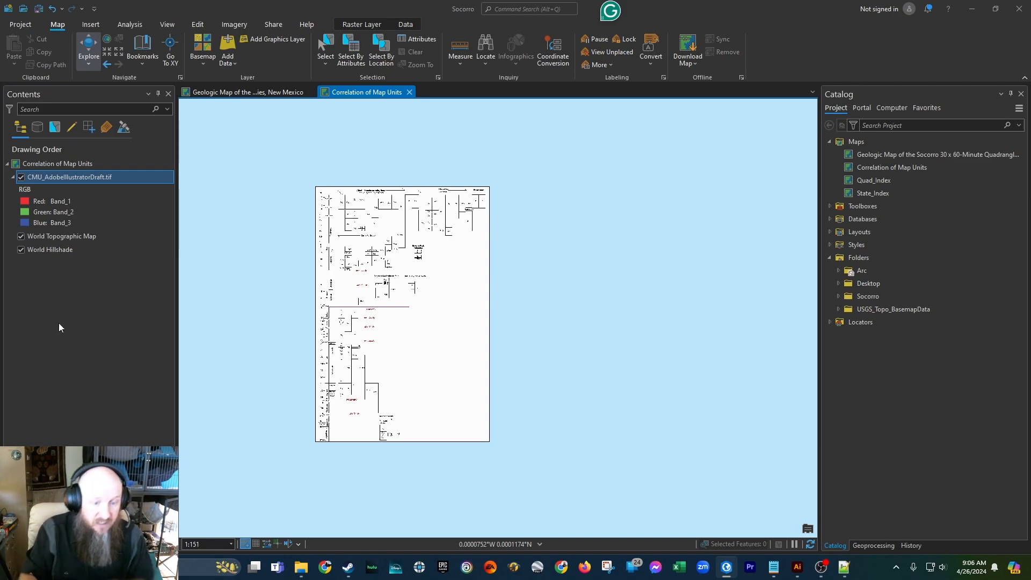
pyautogui.scroll(10, 317, 184)
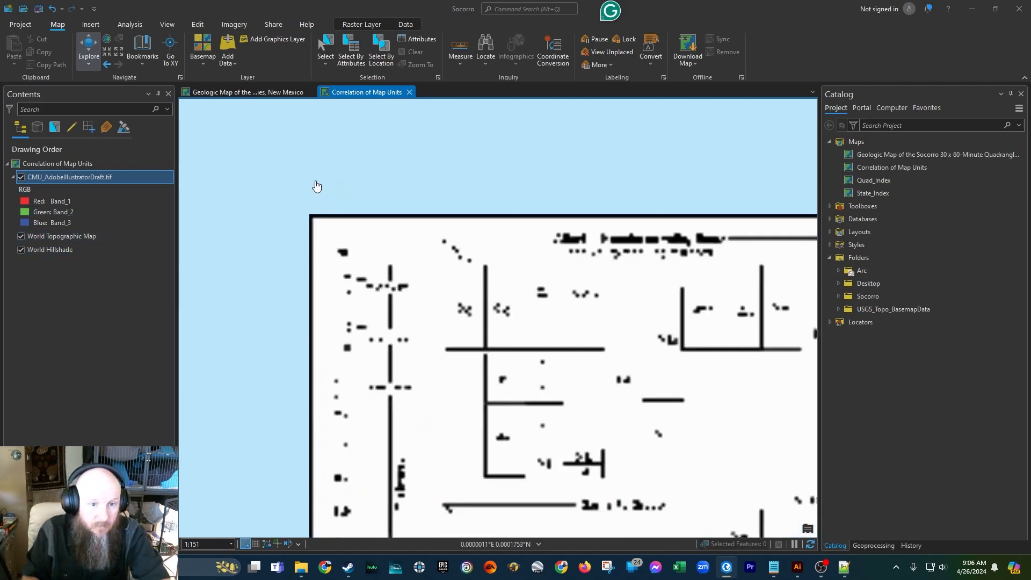
pyautogui.scroll(-5, 313, 237)
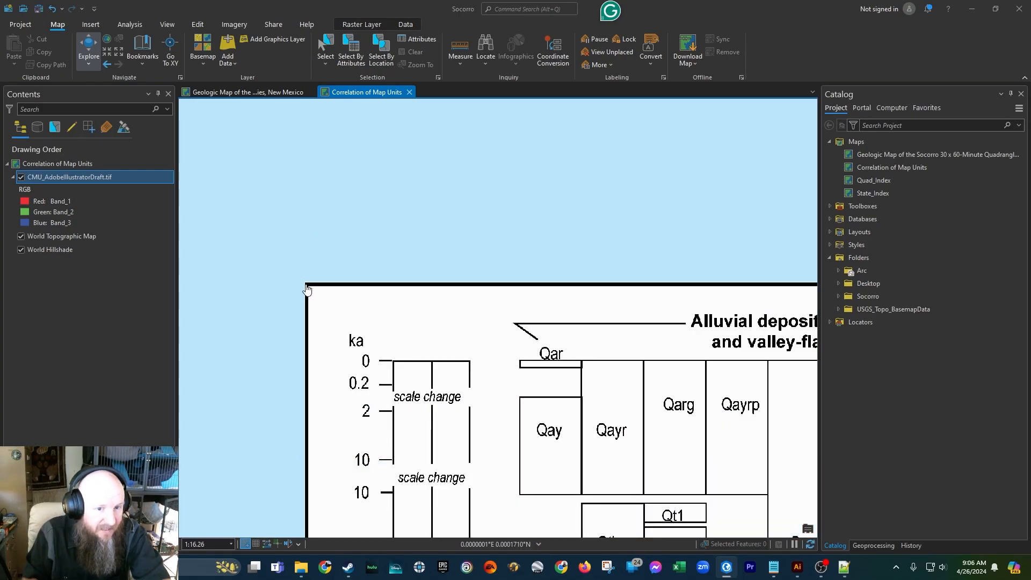
# - Add SocorroCMU.lyrx from the Arc folder to the Correlation of Map Units map and expand its CMUCartographicLines layer to show the Template Guide symbol
pyautogui.scroll(-3, 307, 289)
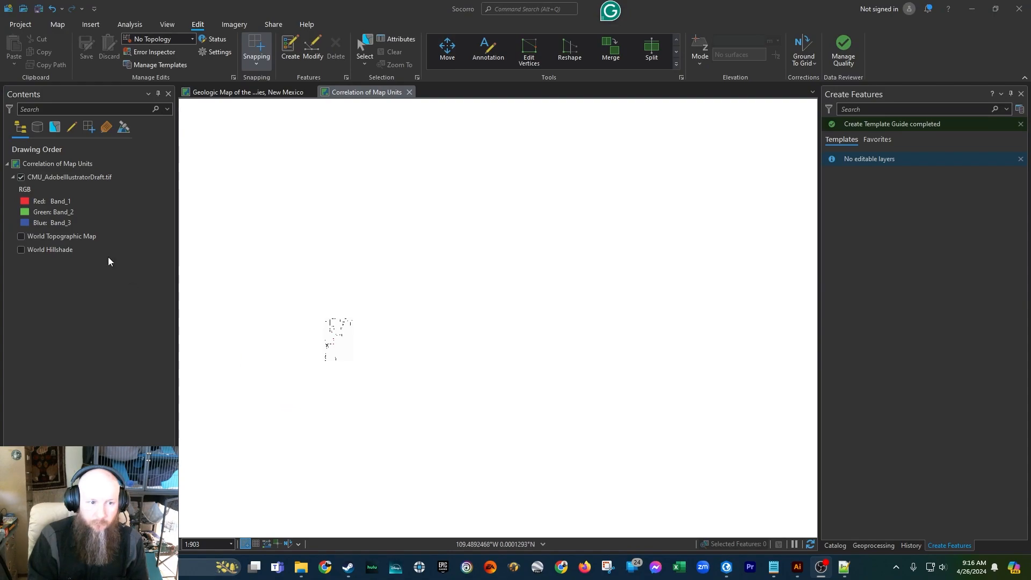
pyautogui.rightClick(72, 179)
pyautogui.click(100, 178)
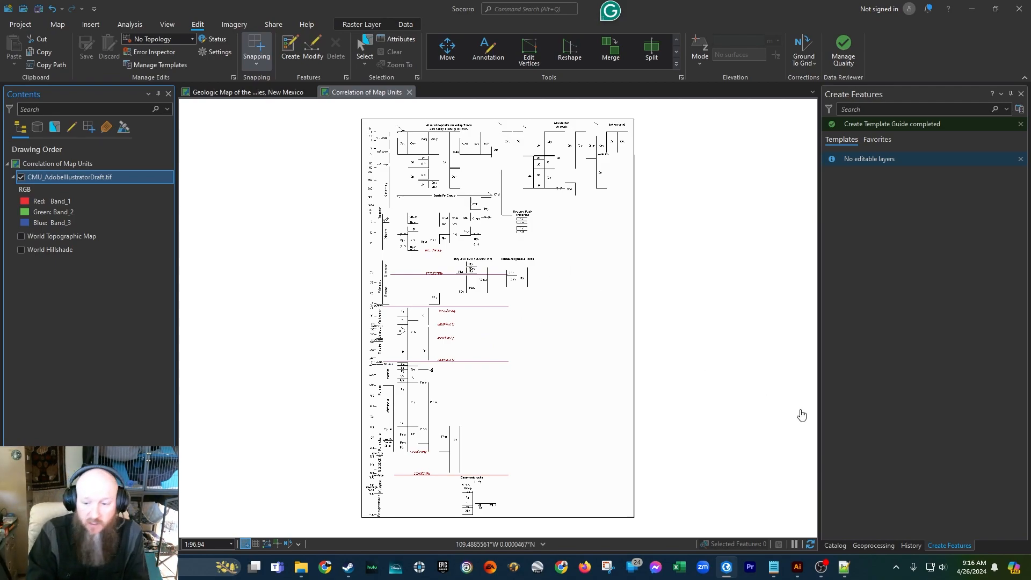
pyautogui.click(835, 545)
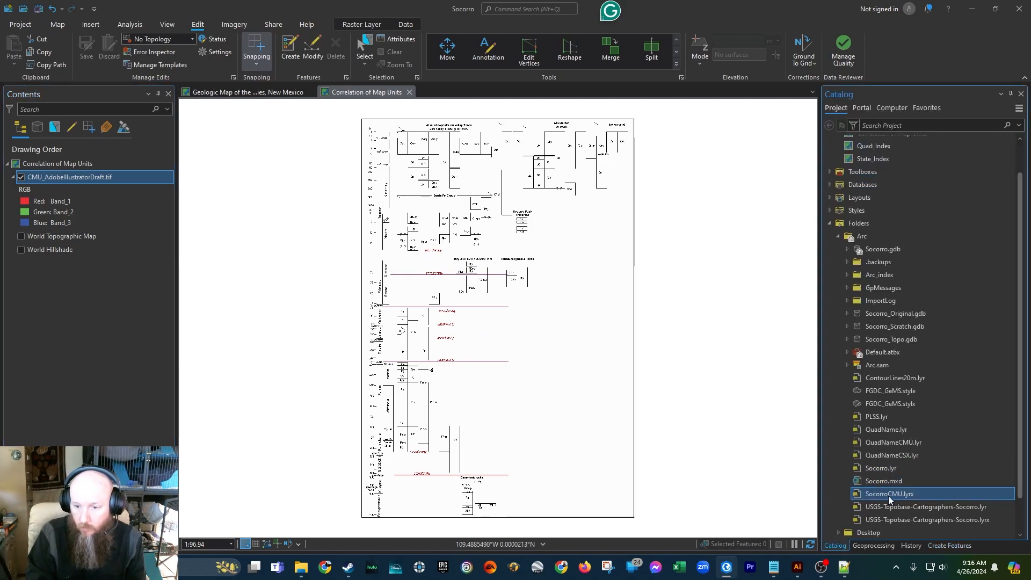
pyautogui.moveTo(888, 495); pyautogui.dragTo(63, 226)
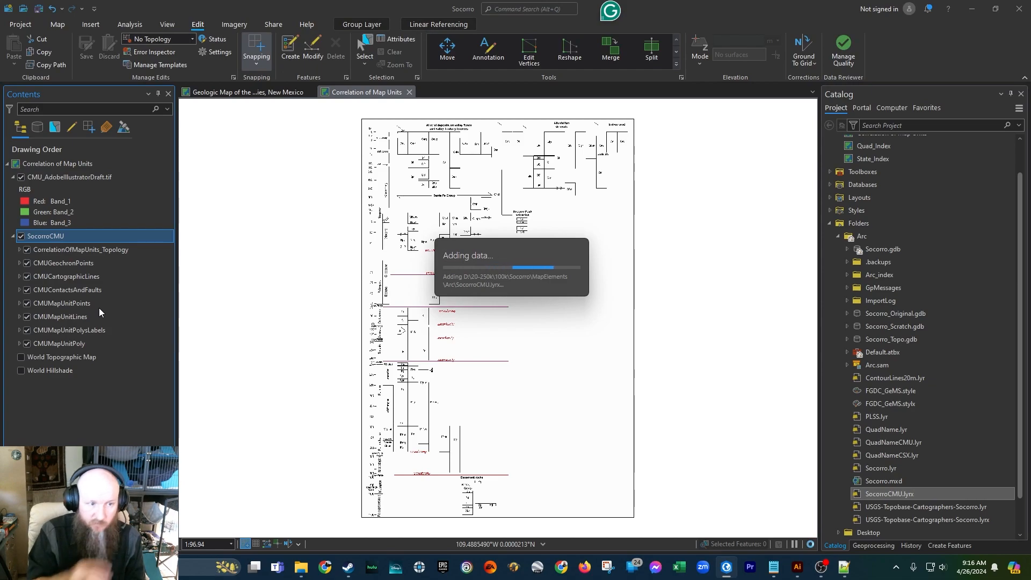
pyautogui.click(20, 276)
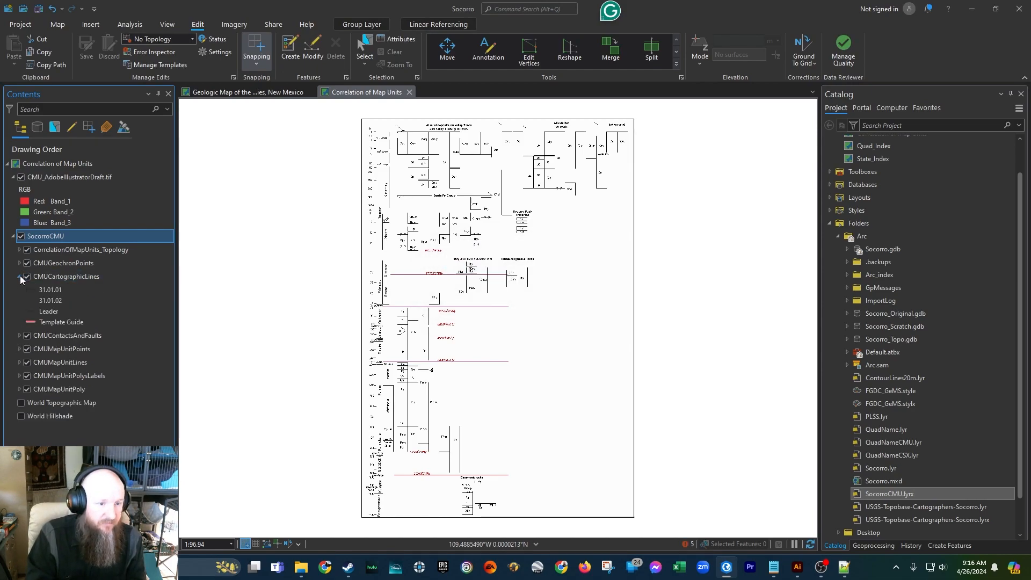
pyautogui.click(73, 321)
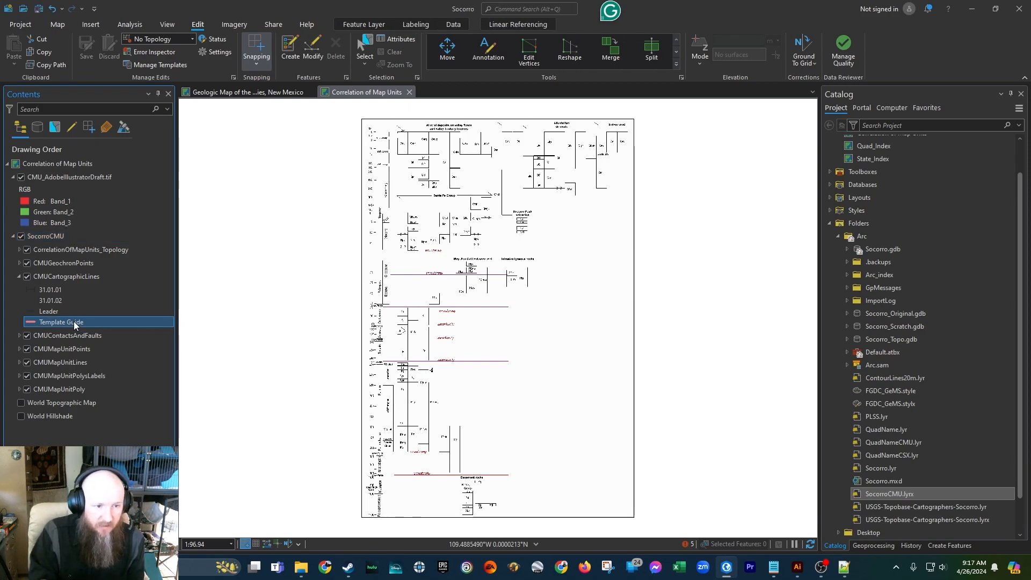
# - Start a line with the Template Guide feature template of CMUCartographicLines, placing its first vertex at absolute X 0, Y 0, Z 0 m
pyautogui.click(947, 545)
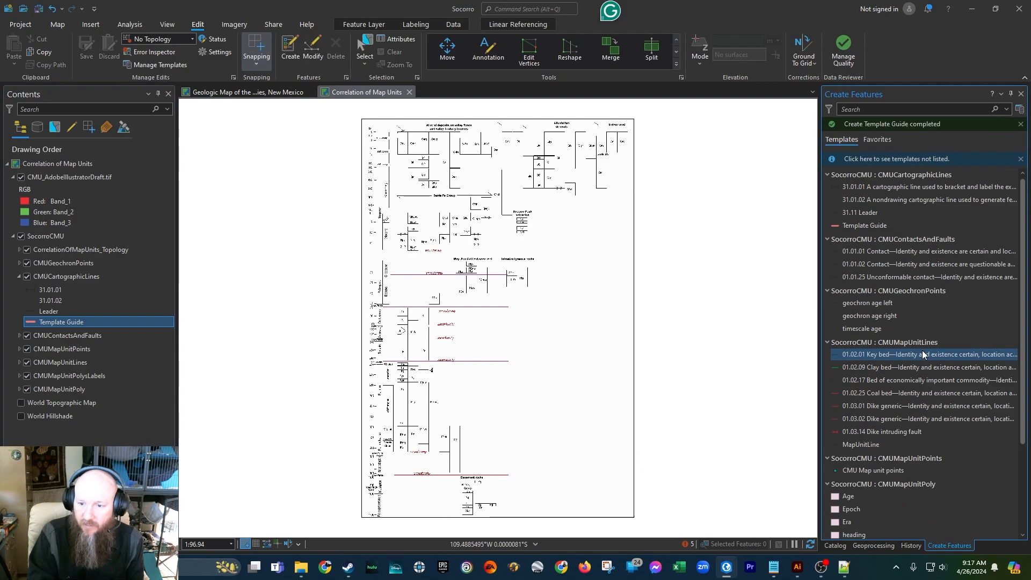
pyautogui.click(860, 225)
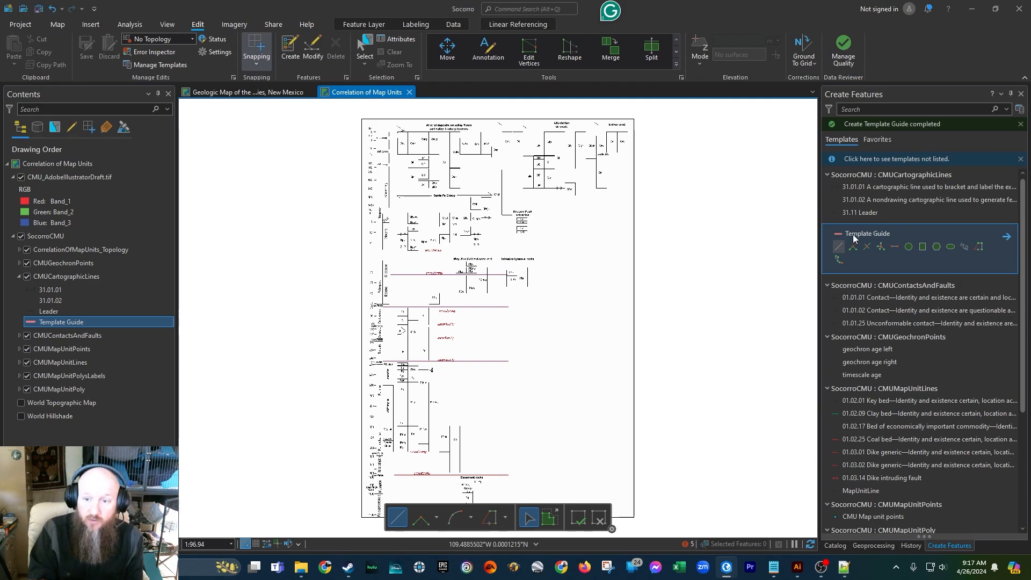
pyautogui.rightClick(334, 308)
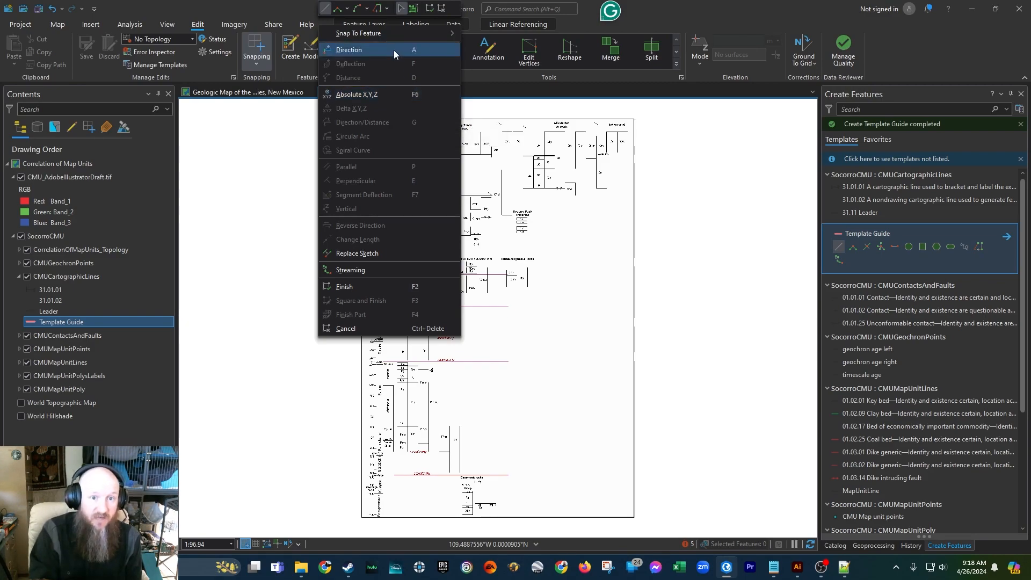
pyautogui.click(375, 95)
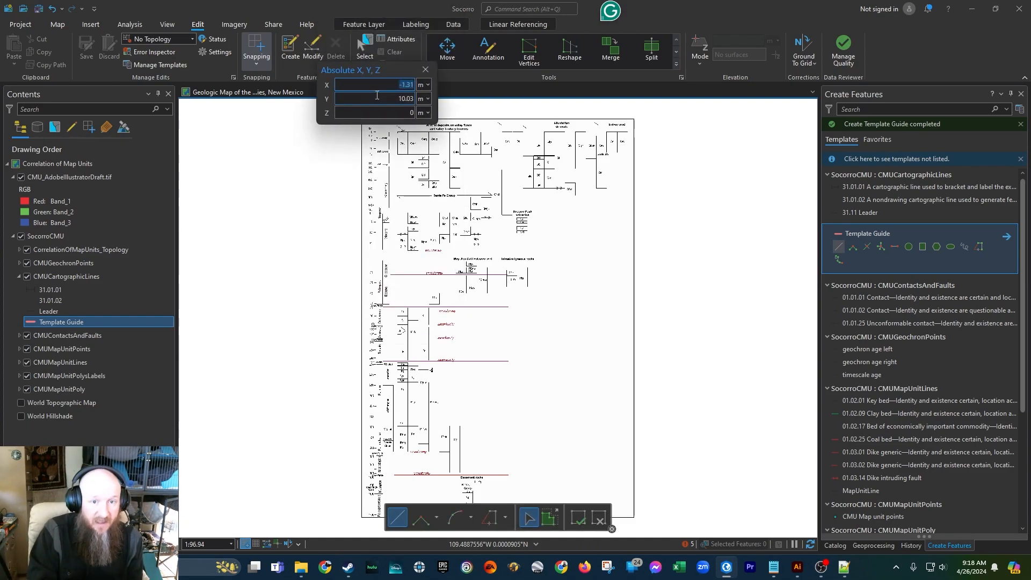
pyautogui.write('0')
pyautogui.press('Tab')
pyautogui.write('0')
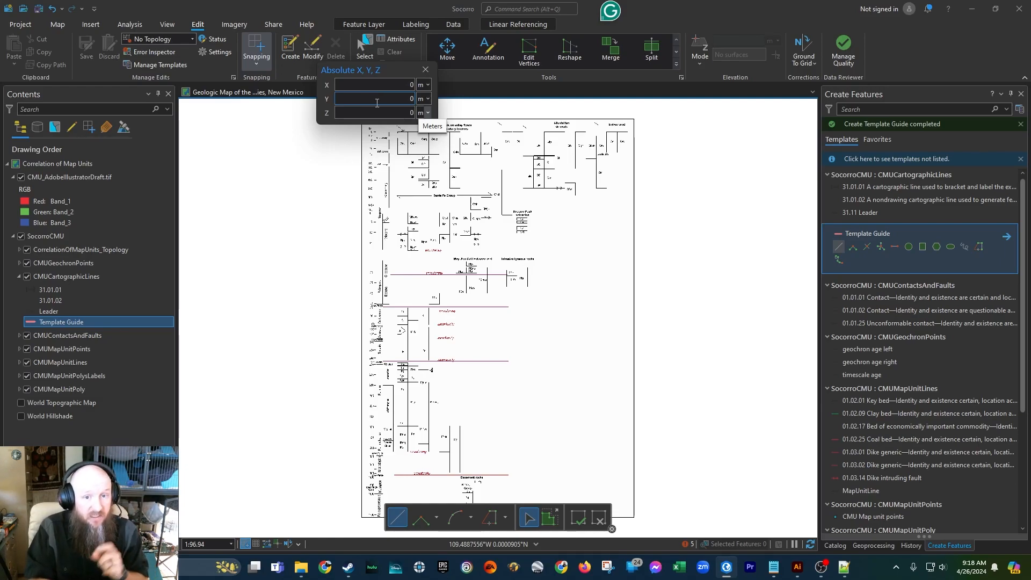
pyautogui.click(382, 111)
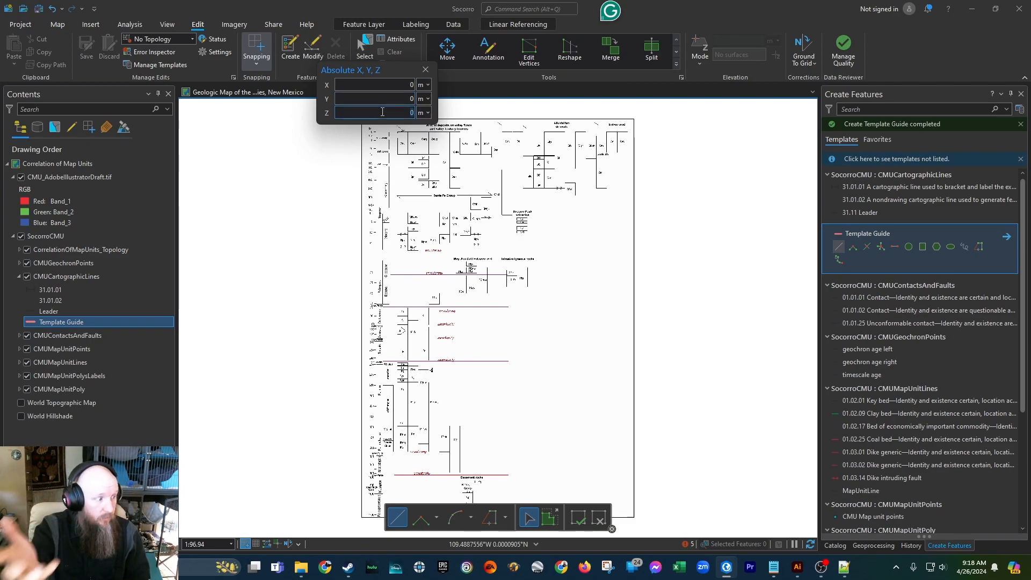
pyautogui.press('Return')
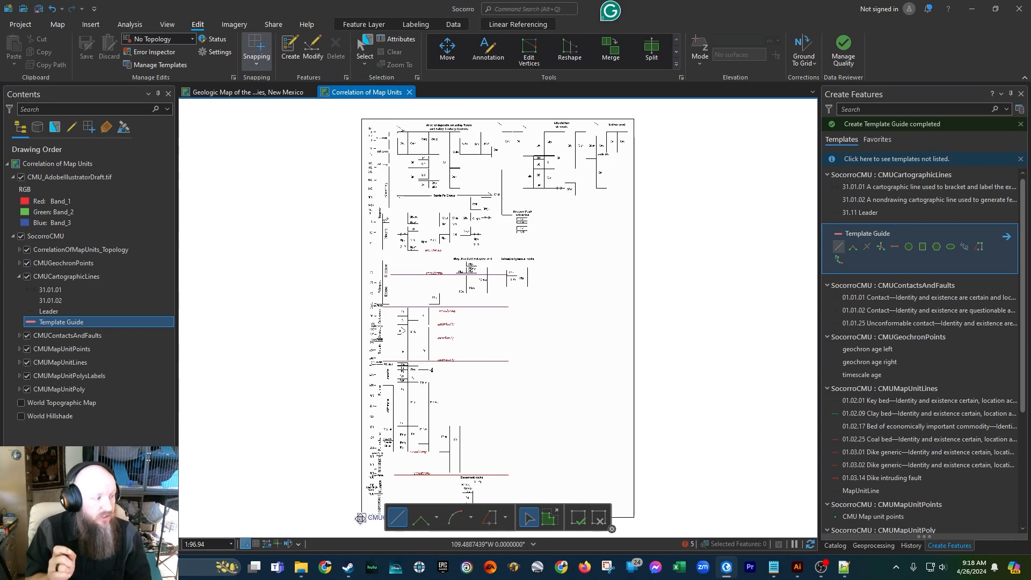
# - Consult the calculated real-world x and y dimensions of the chart in the Notepad++ notes
pyautogui.scroll(-10, 349, 521)
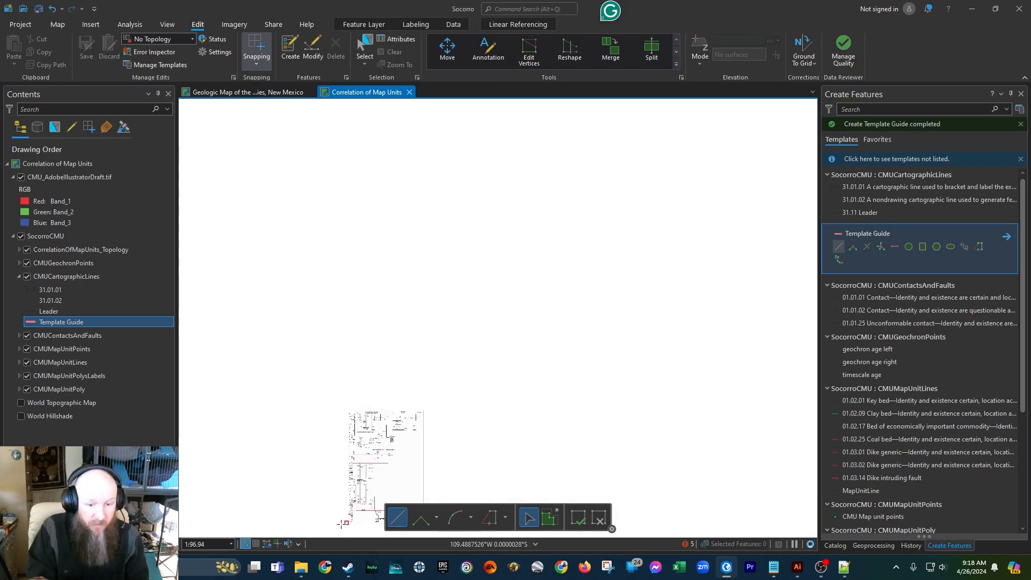
pyautogui.scroll(4, 342, 523)
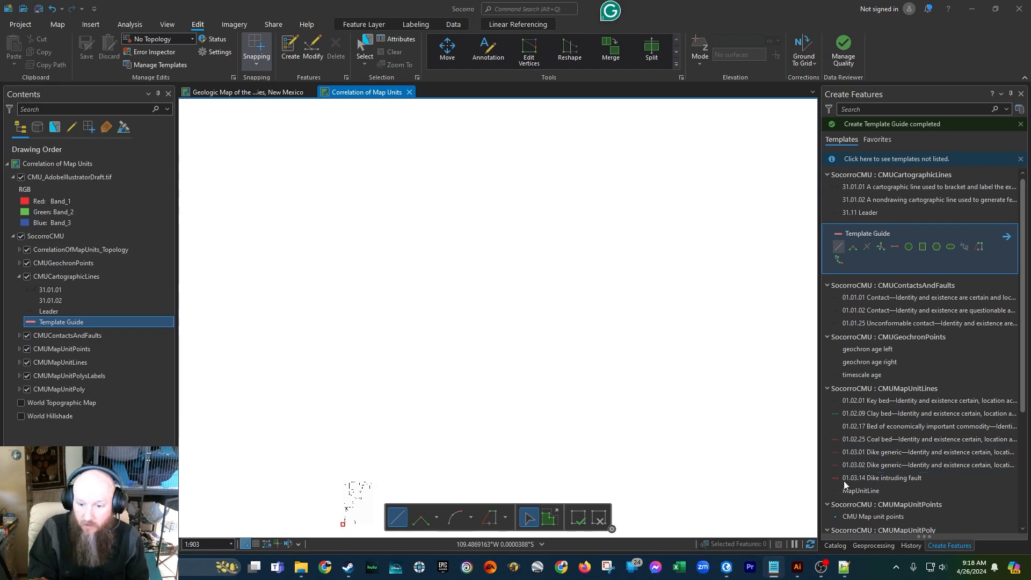
pyautogui.moveTo(1030, 141); pyautogui.dragTo(436, 123)
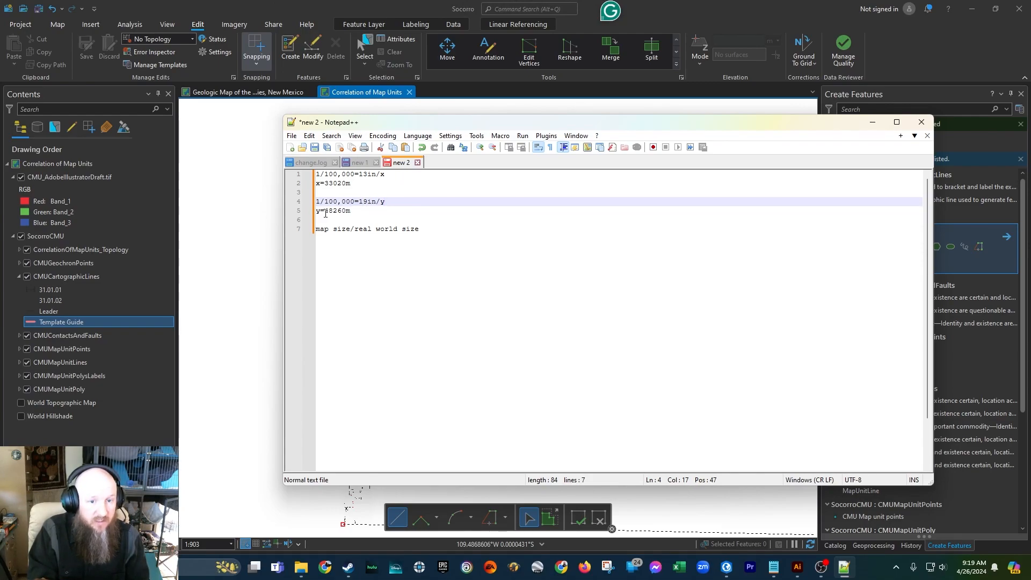
pyautogui.moveTo(449, 123); pyautogui.dragTo(1030, 177)
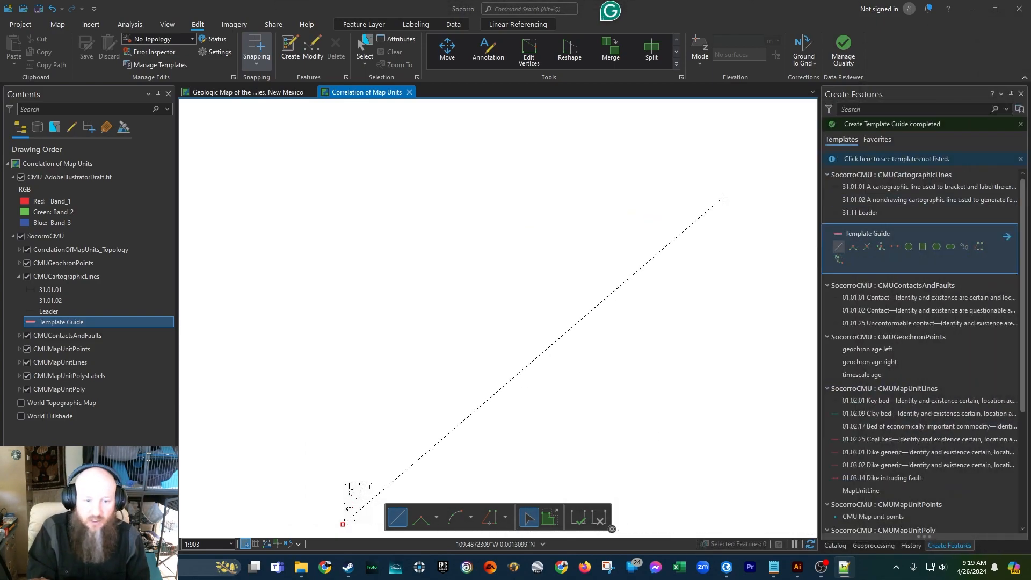
# - Constrain the guide line's direction from the origin to a horizontal north azimuth of 0
pyautogui.rightClick(341, 280)
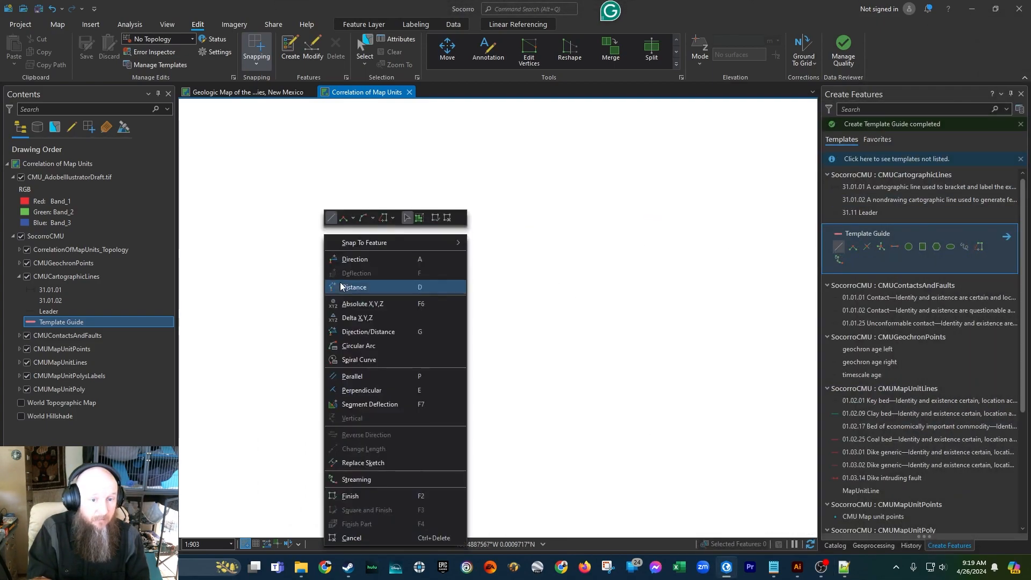
pyautogui.click(364, 262)
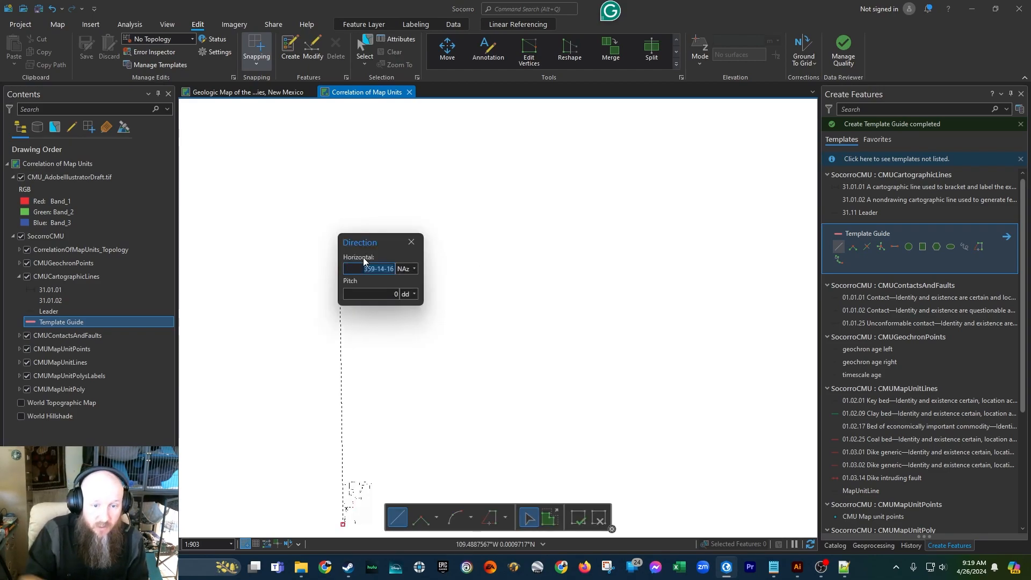
pyautogui.write('0')
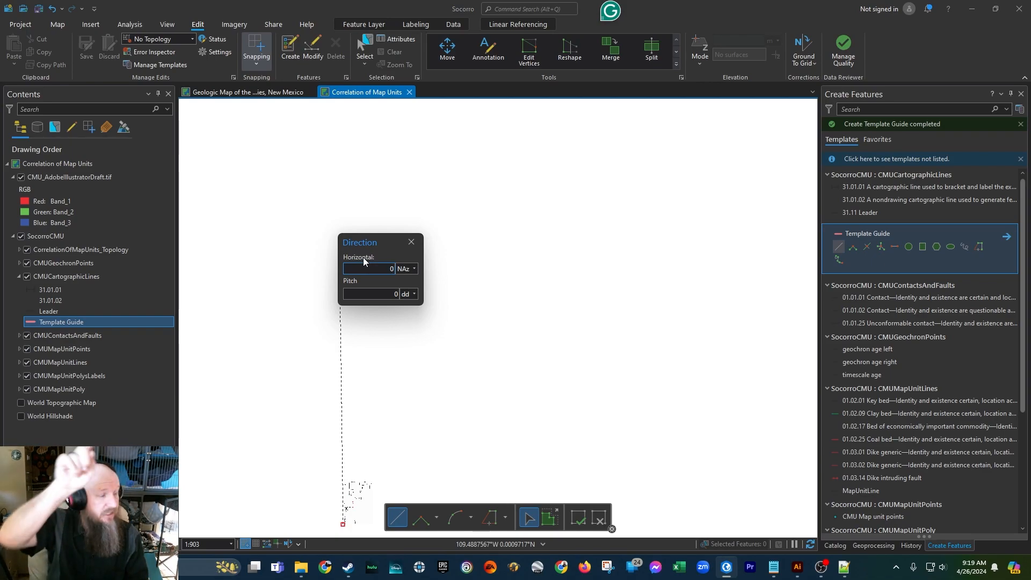
pyautogui.press('Return')
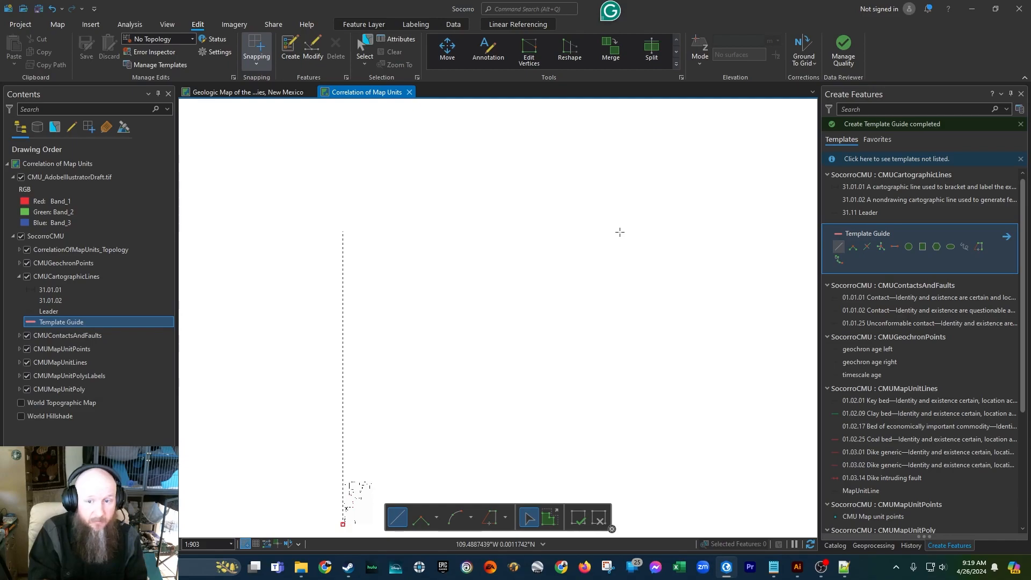
# - Place the end of the vertical guide segment at absolute X 0, Y 48260 m
pyautogui.press('d')
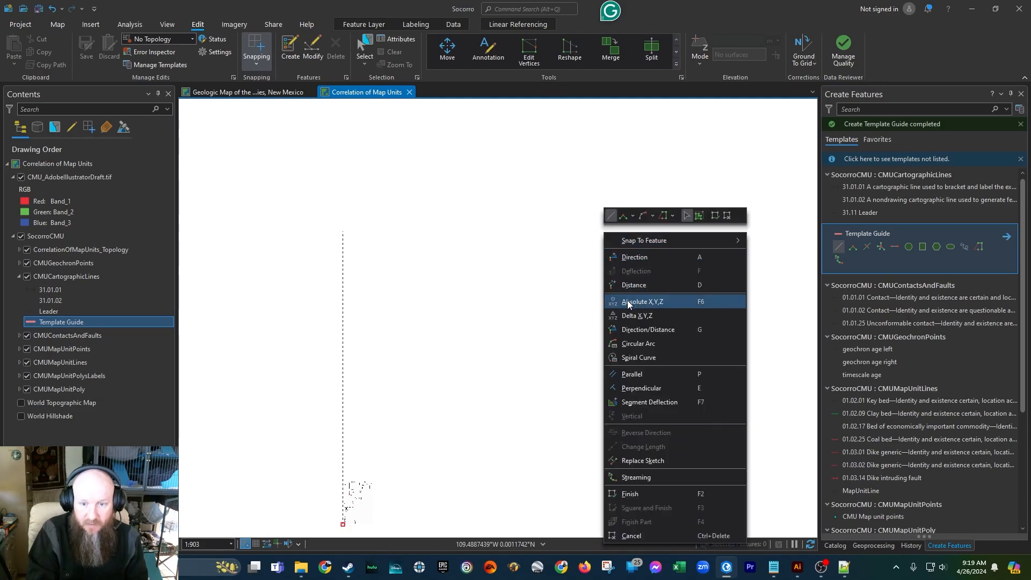
pyautogui.click(642, 302)
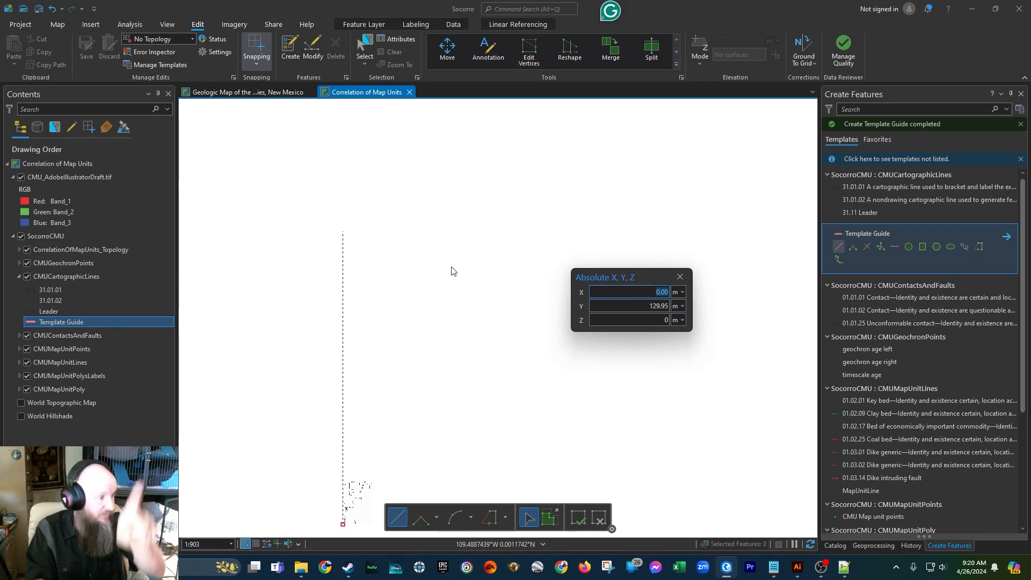
pyautogui.click(621, 305)
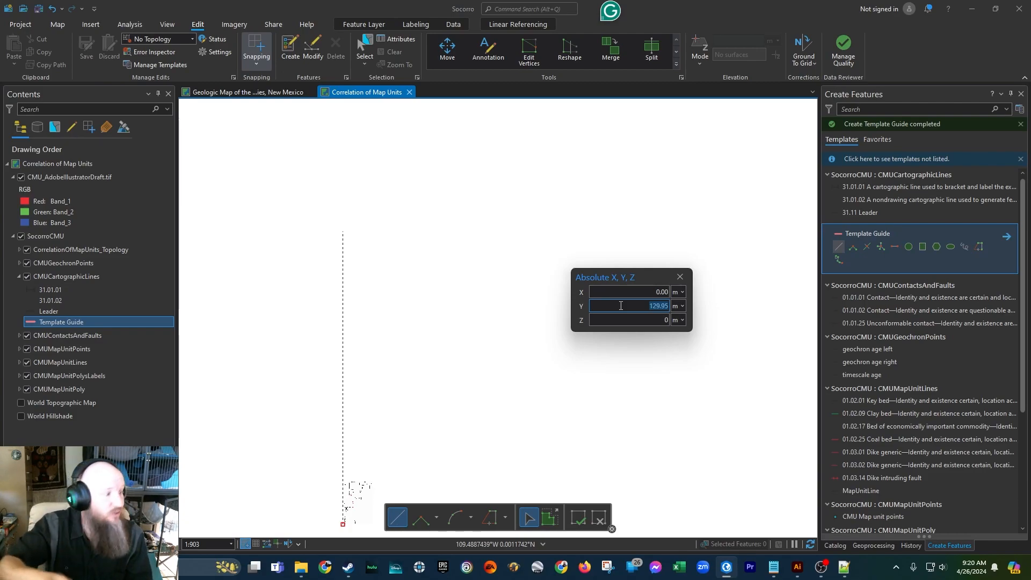
pyautogui.write('48')
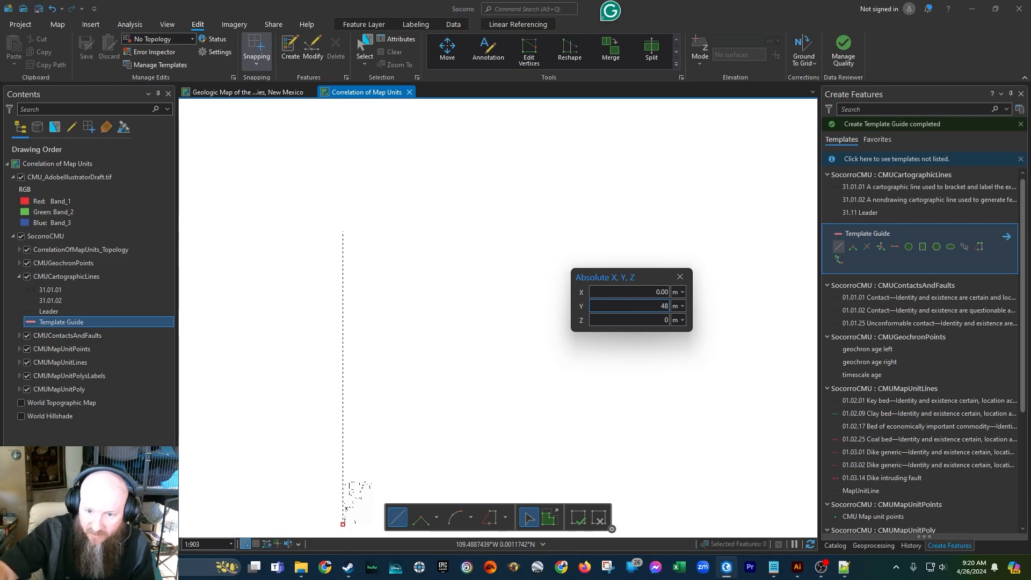
pyautogui.write('260')
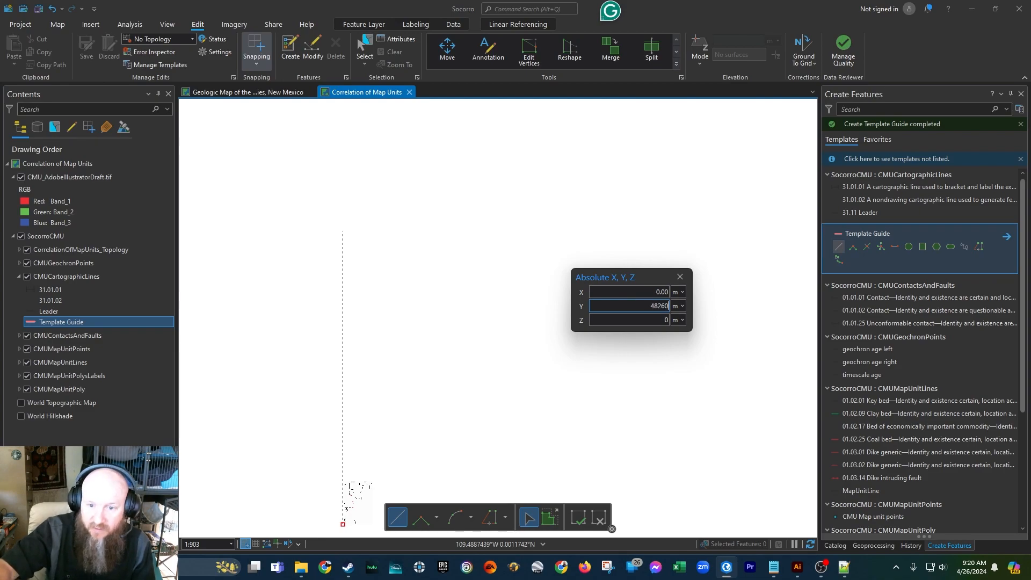
pyautogui.press('Return')
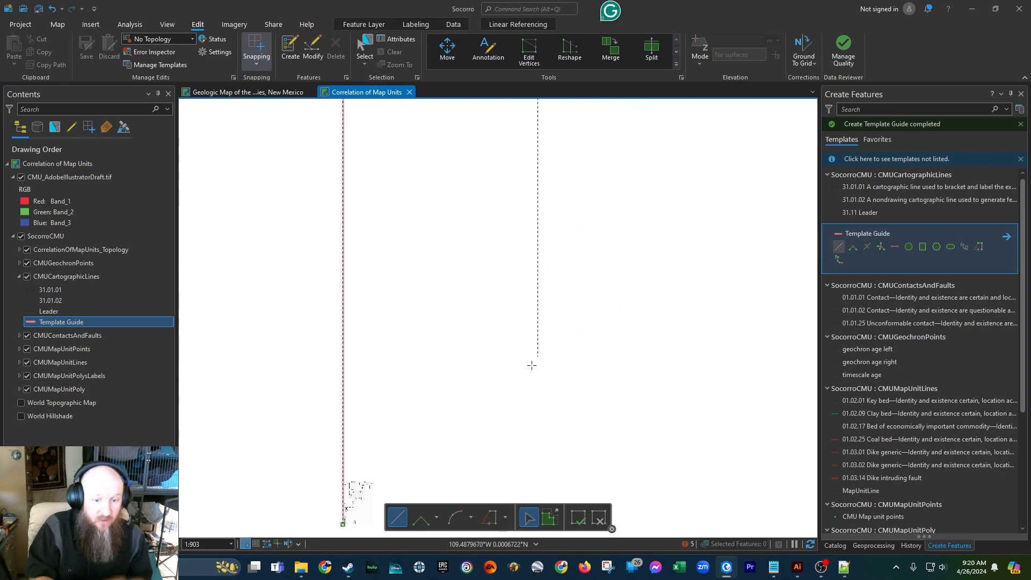
# - Constrain the next guide segment, starting at the upper end of the vertical line, to a horizontal north azimuth of 90
pyautogui.scroll(-2, 411, 428)
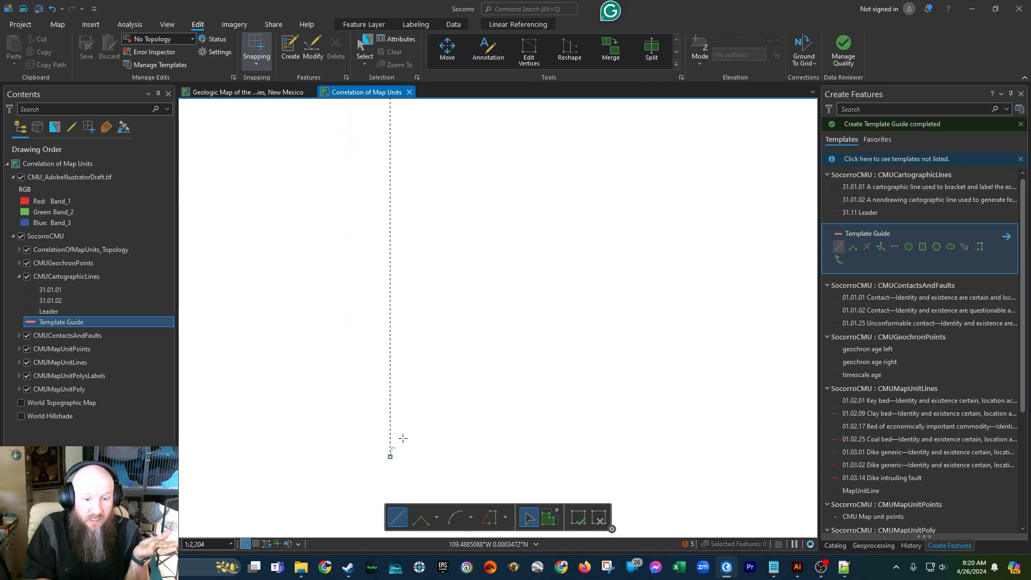
pyautogui.scroll(-5, 403, 439)
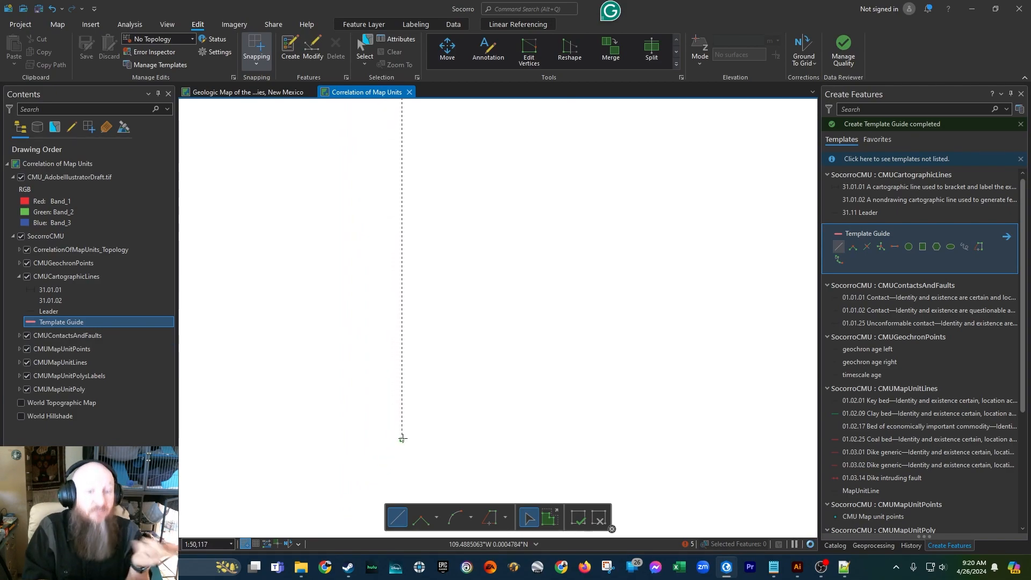
pyautogui.scroll(-5, 402, 439)
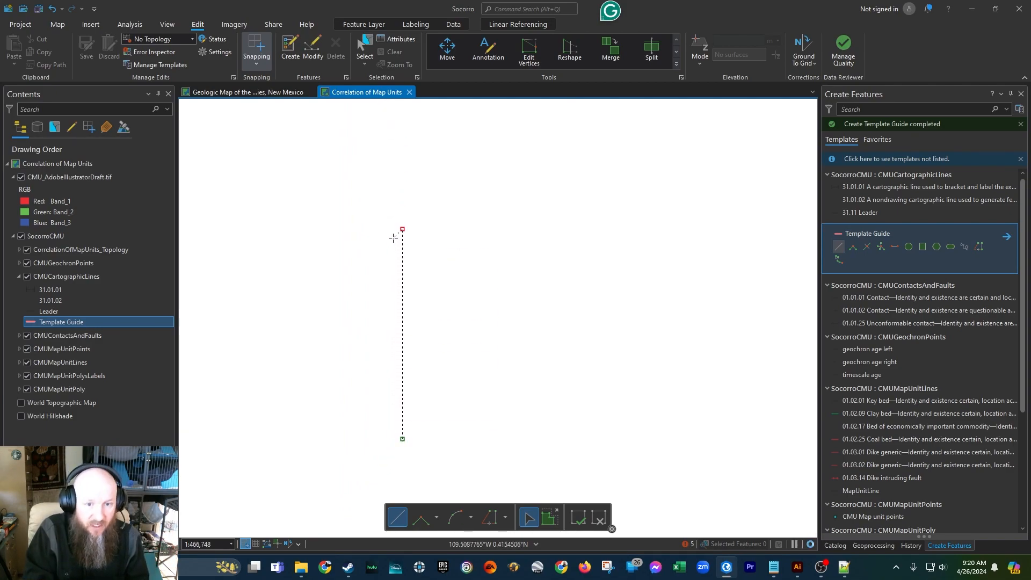
pyautogui.doubleClick(402, 228)
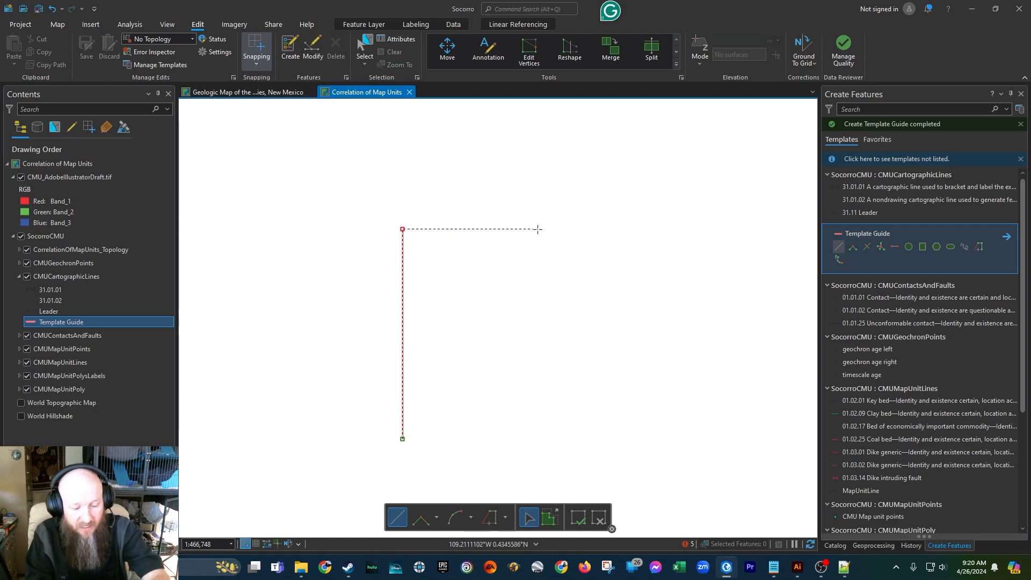
pyautogui.hotkey('ctrl', 'a')
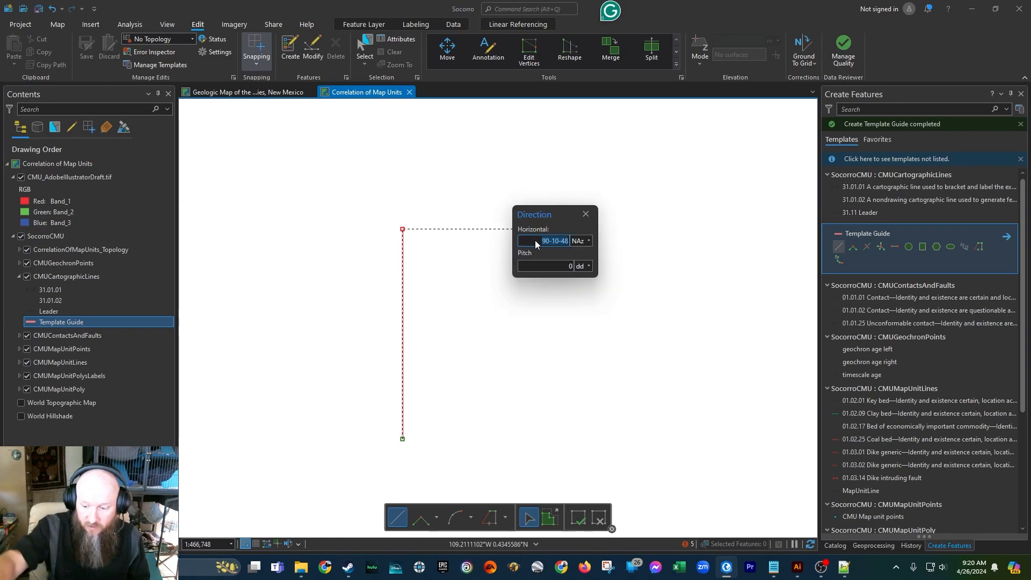
pyautogui.write('90')
pyautogui.press('Return')
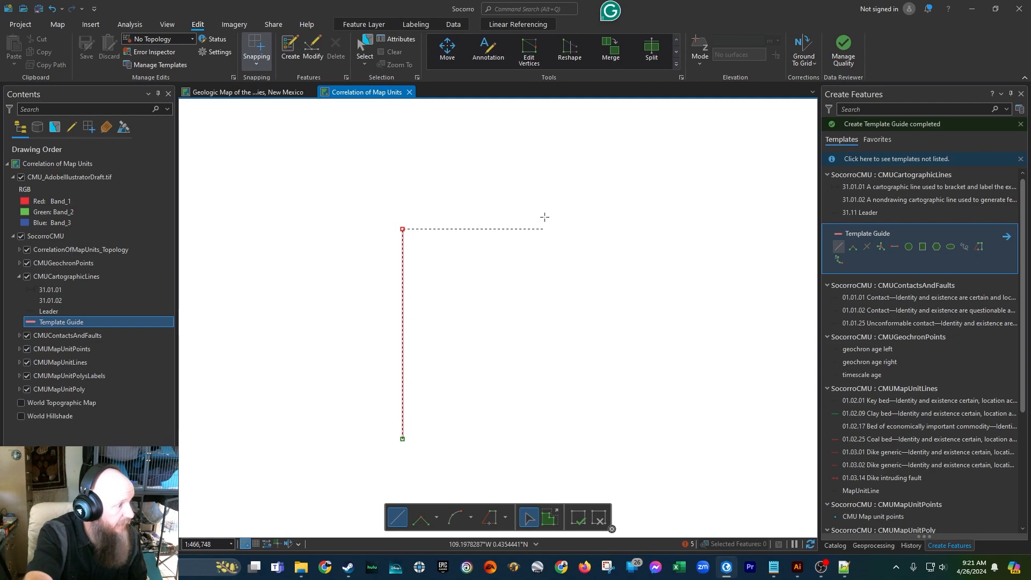
# - Place the end of the horizontal guide segment at absolute X 33020 m, keeping it level with the frame's upper edge
pyautogui.press('F6')
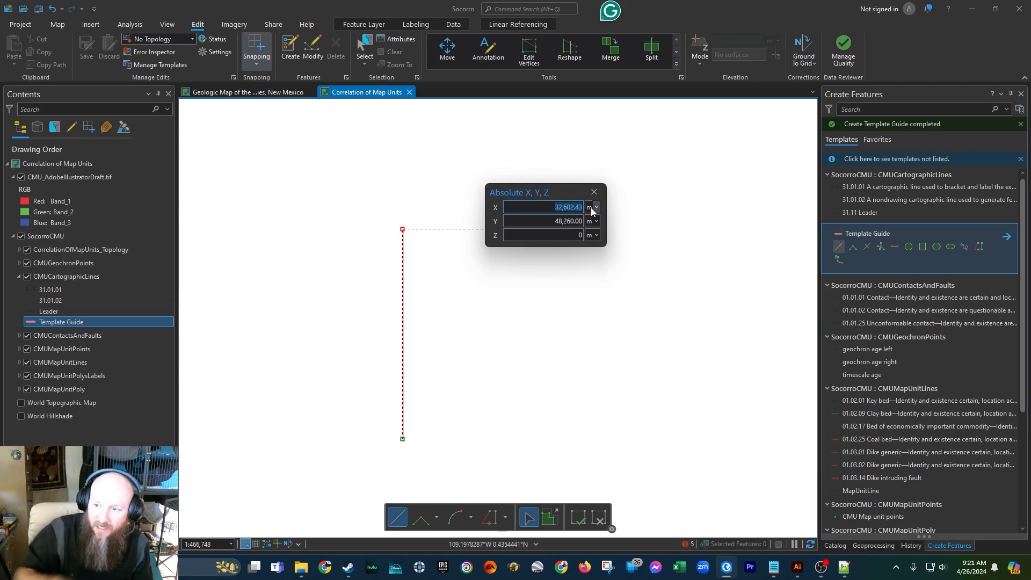
pyautogui.write('33')
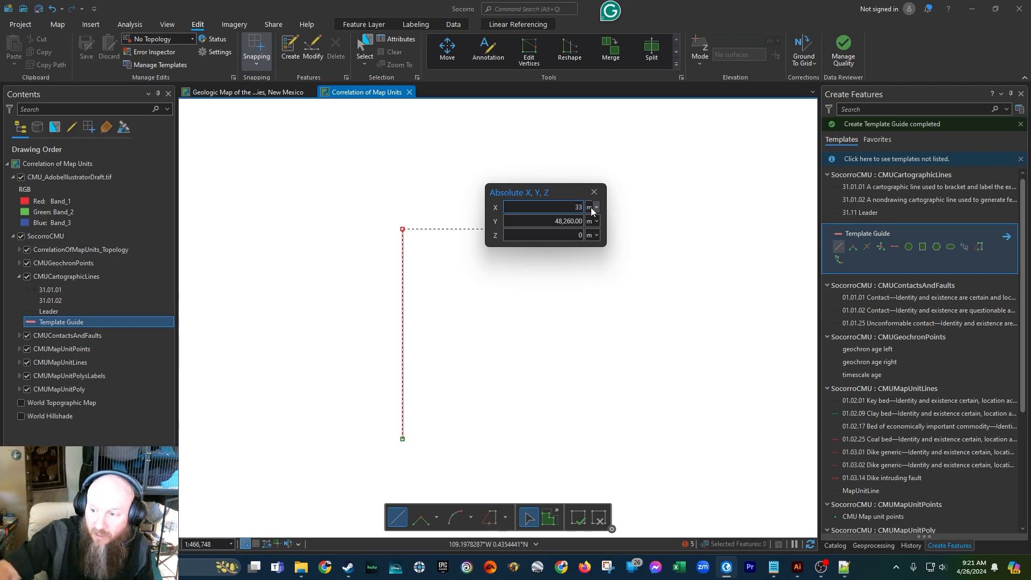
pyautogui.write('020')
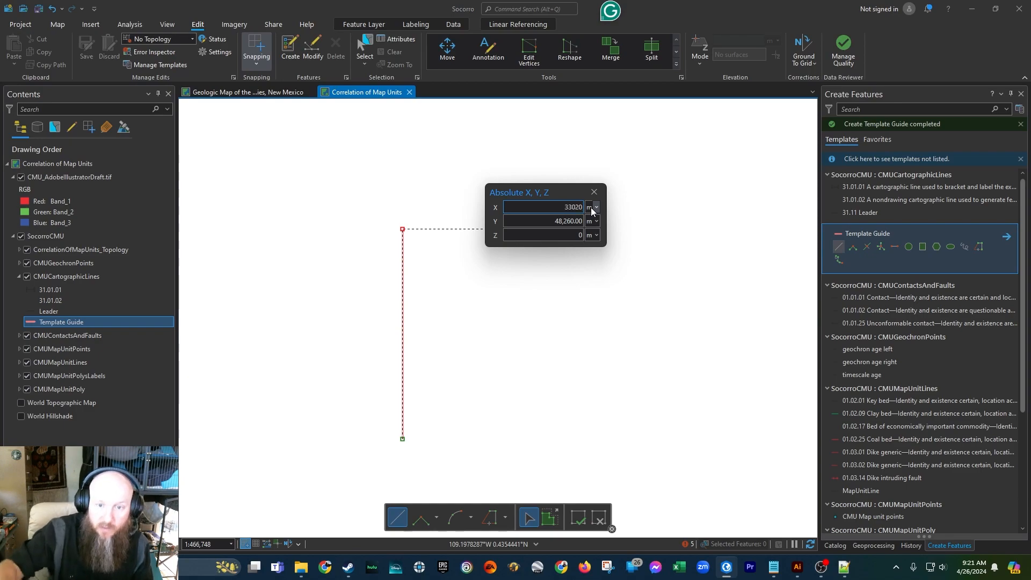
pyautogui.press('Return')
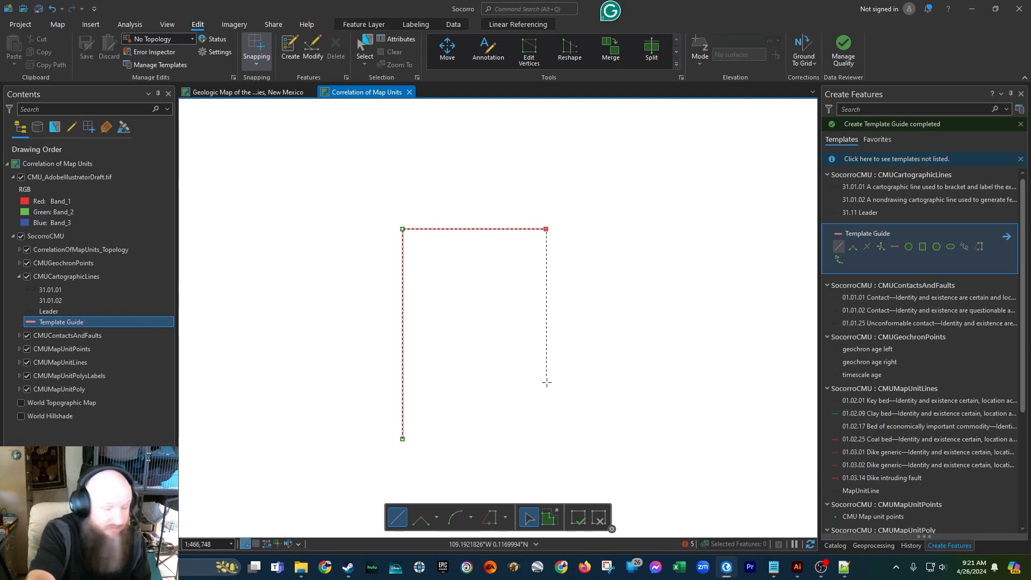
# - Place the lower end of the frame's right-hand vertical segment at absolute X 33020, Y 0 m
pyautogui.press('F6')
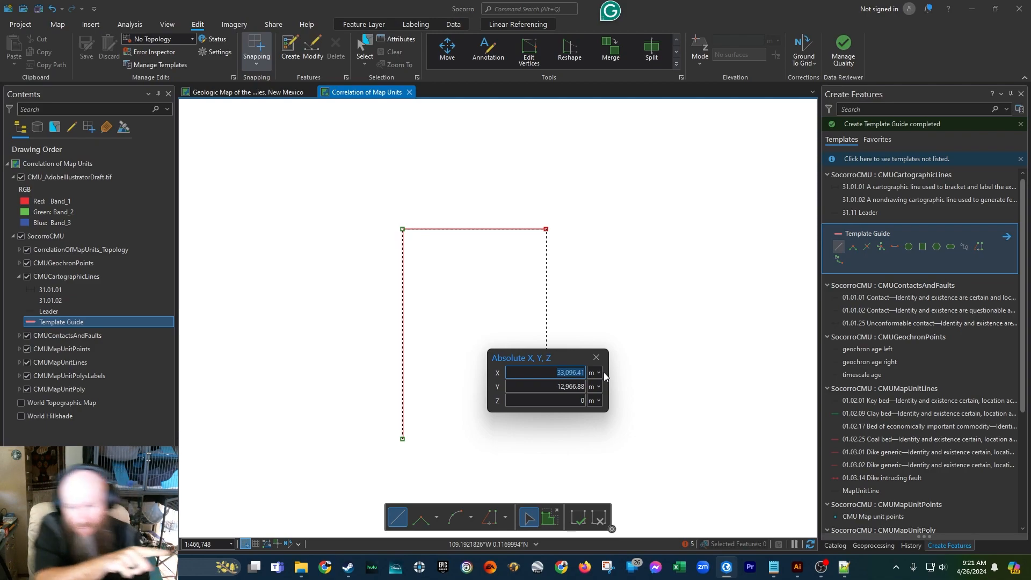
pyautogui.write('33020')
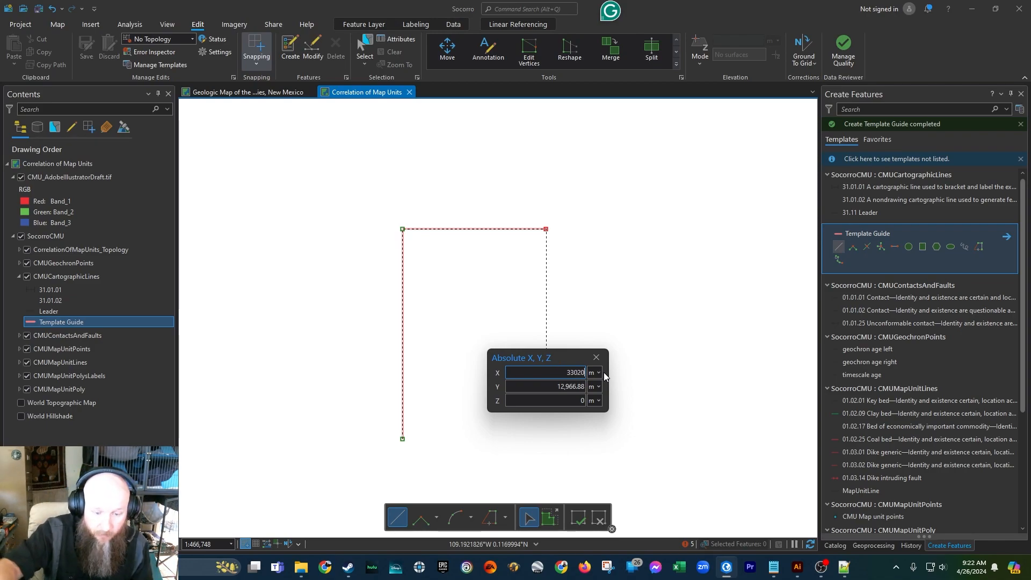
pyautogui.press('Tab')
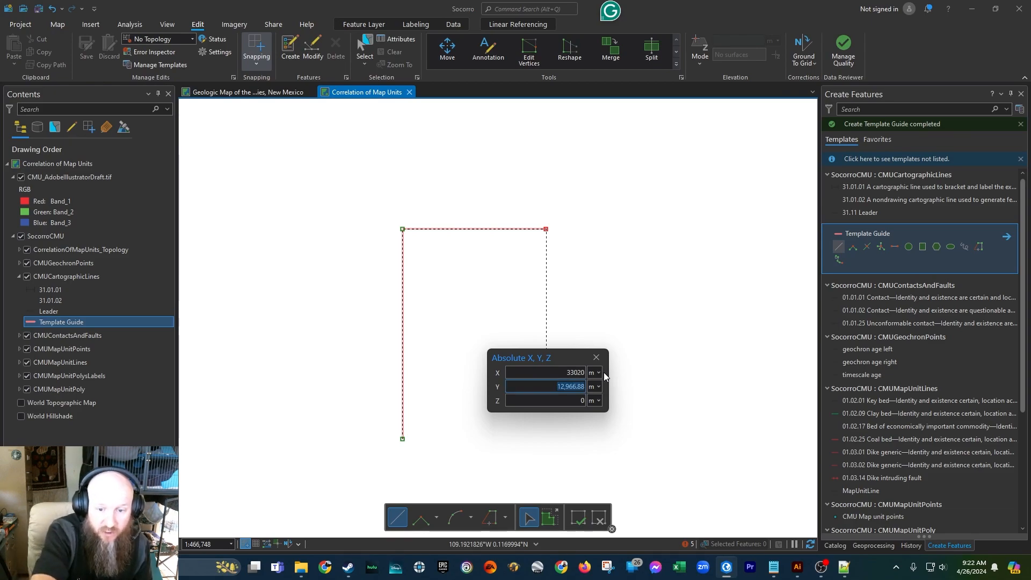
pyautogui.write('0')
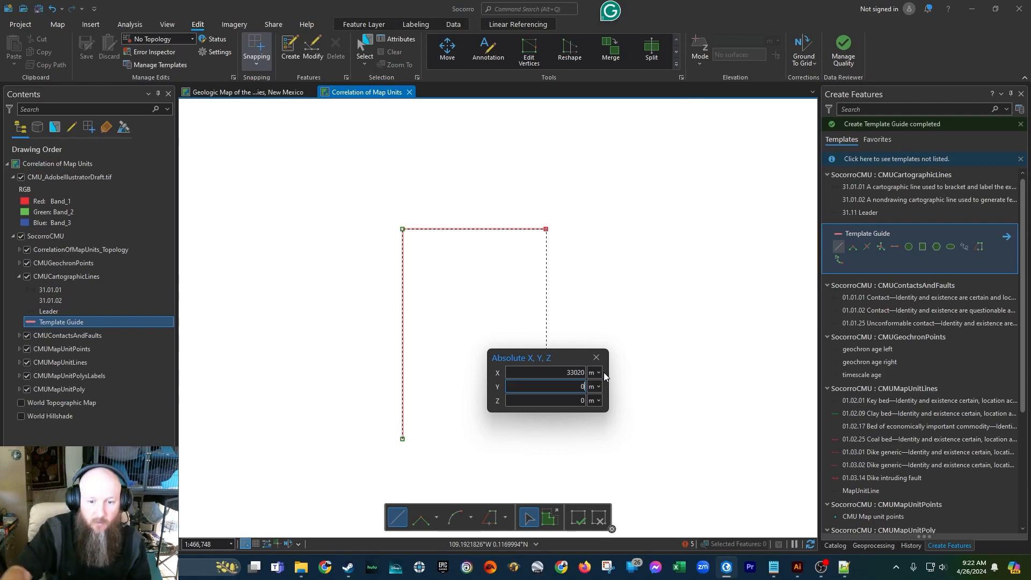
pyautogui.press('Return')
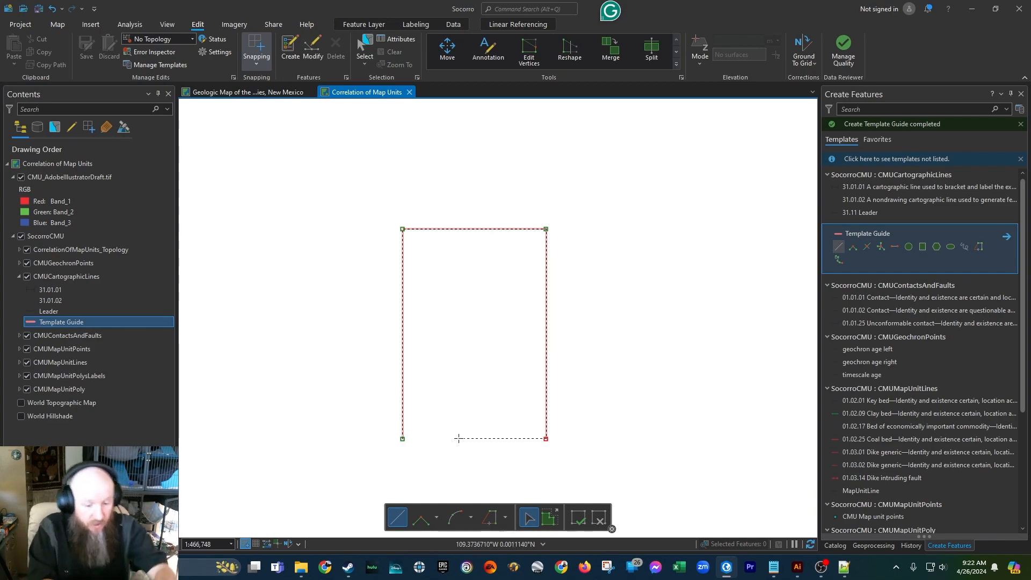
# - Constrain the closing bottom segment to a horizontal north azimuth of 270 and end it at absolute X 0, Y 0
pyautogui.hotkey('ctrl', 'a')
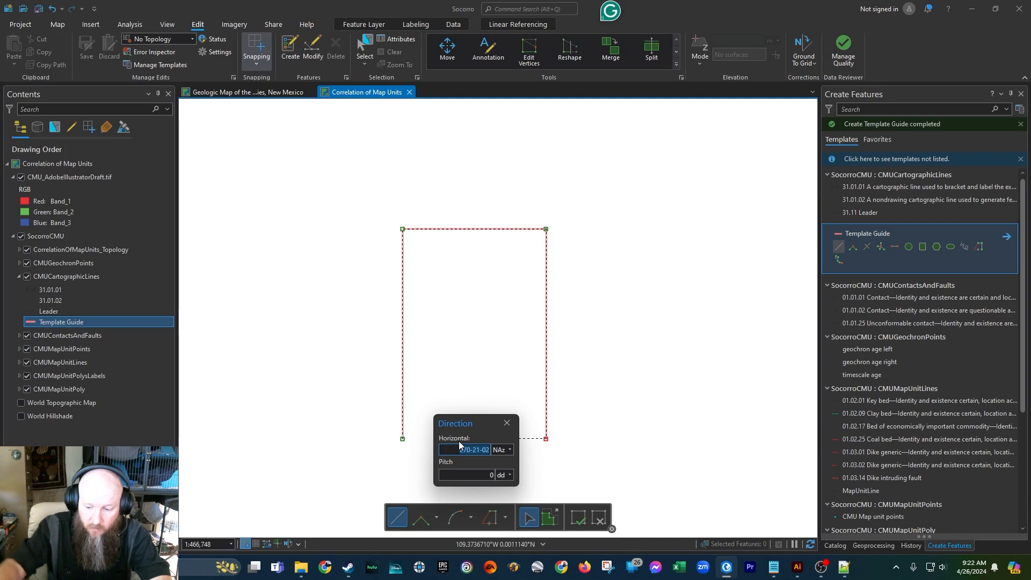
pyautogui.write('270')
pyautogui.press('Return')
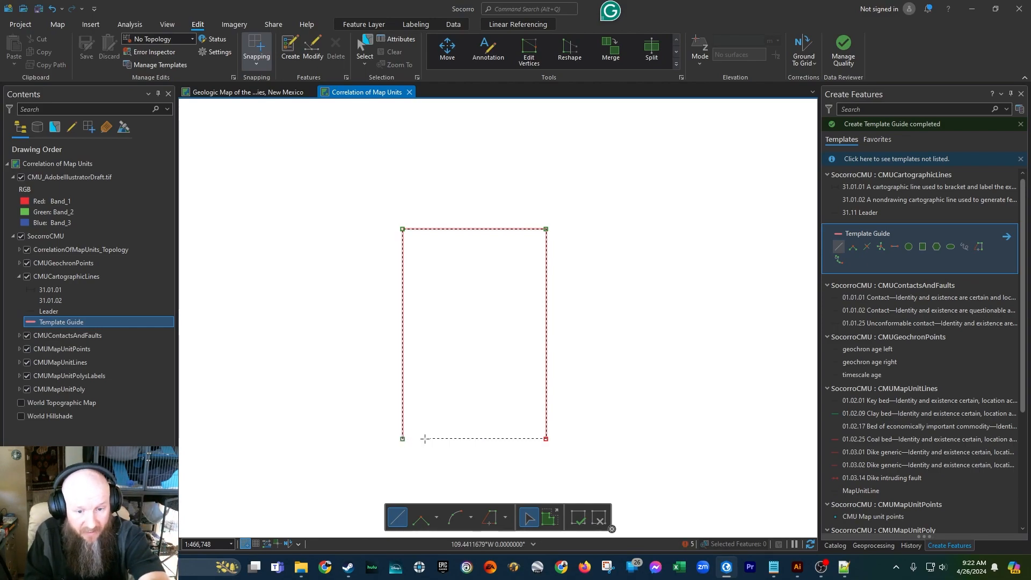
pyautogui.press('F6')
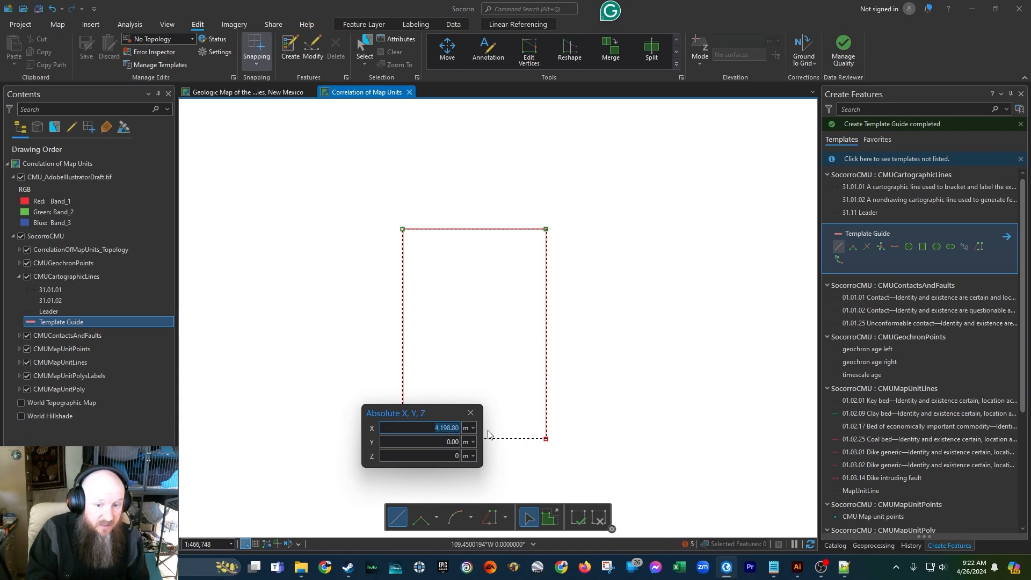
pyautogui.write('0')
pyautogui.press('Return')
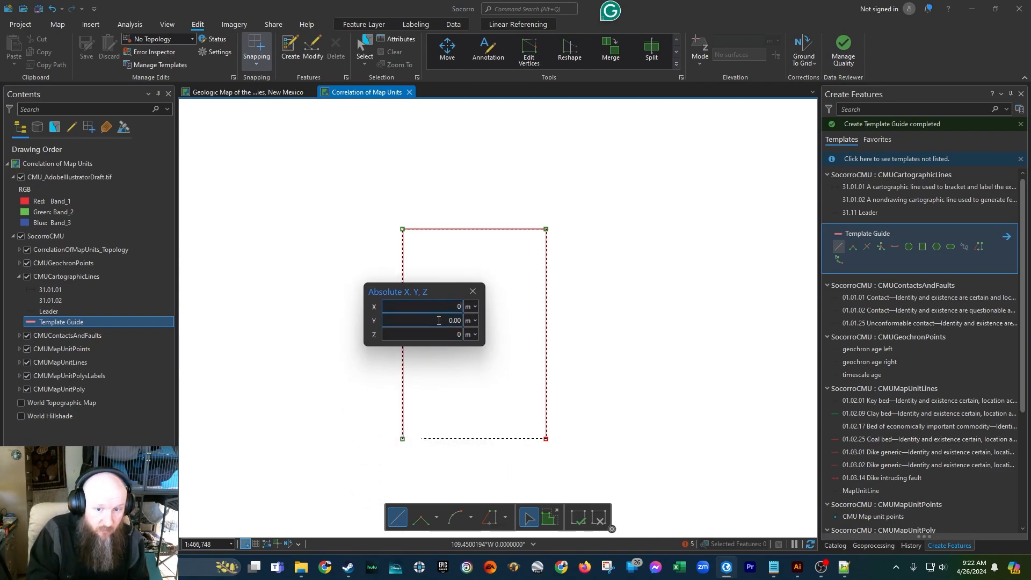
pyautogui.press('Return')
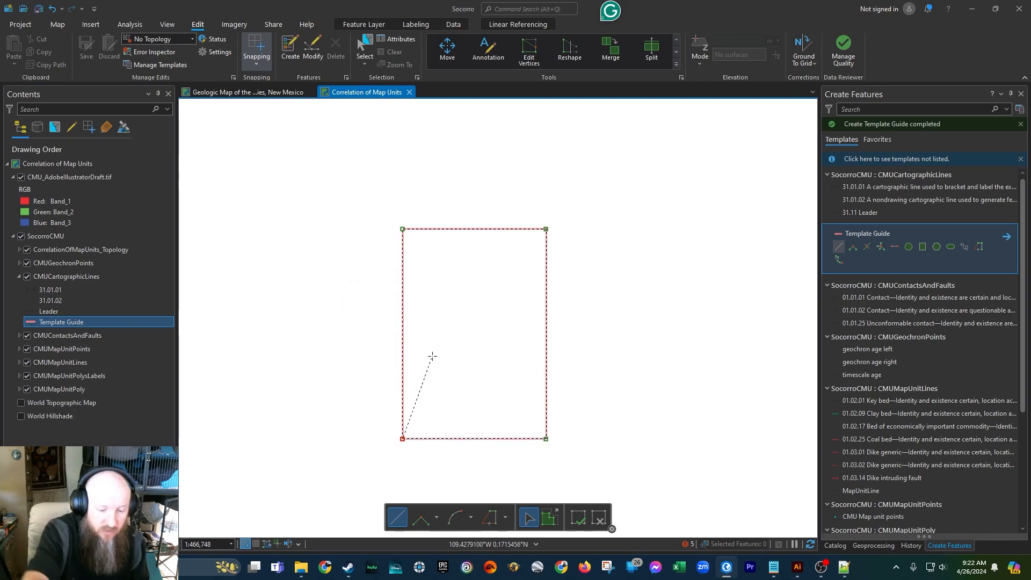
# - Finish the Template Guide frame sketch, save the edits, and clear the selection
pyautogui.press('F2')
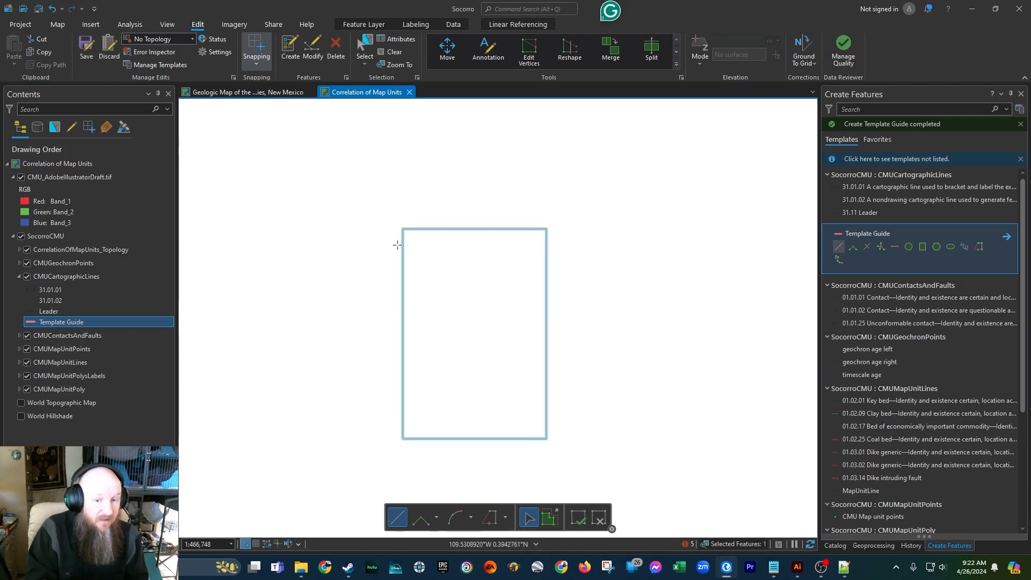
pyautogui.click(86, 48)
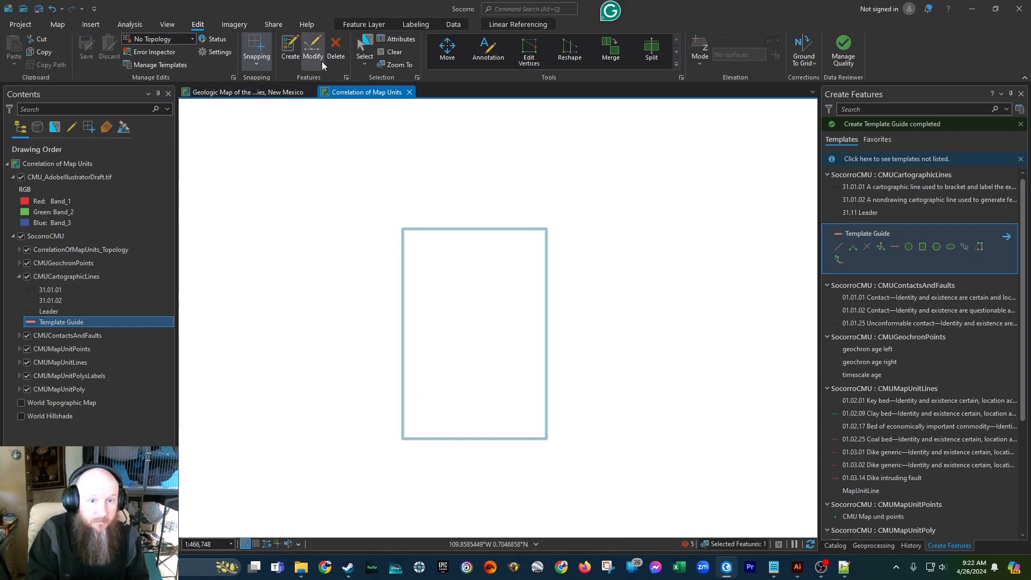
pyautogui.click(396, 56)
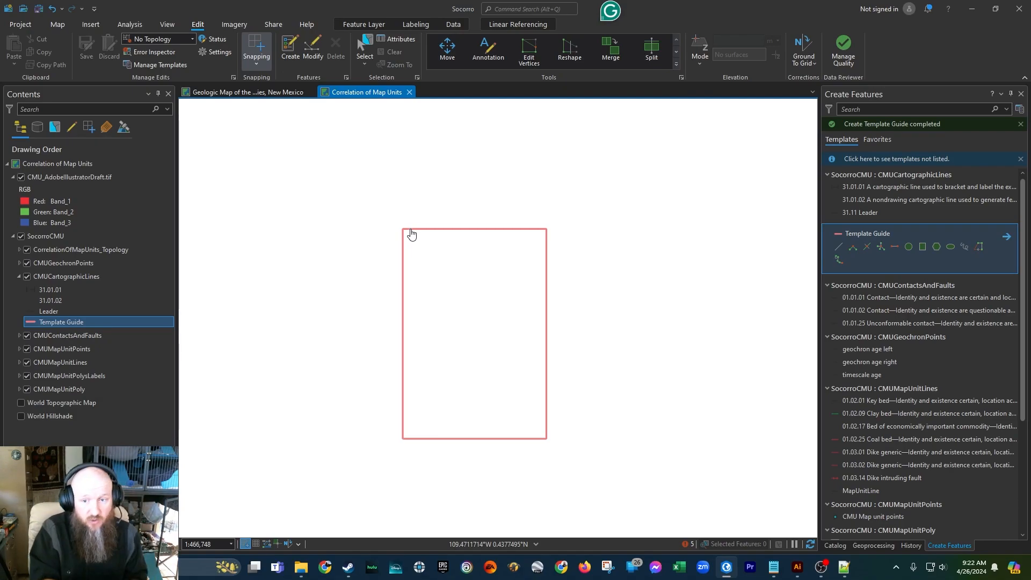
# - Sketch a practice Template Guide line beside the frame, constraining its first two segments to azimuths 360 and 90
pyautogui.click(838, 247)
pyautogui.click(579, 323)
pyautogui.hotkey('ctrl', 'a')
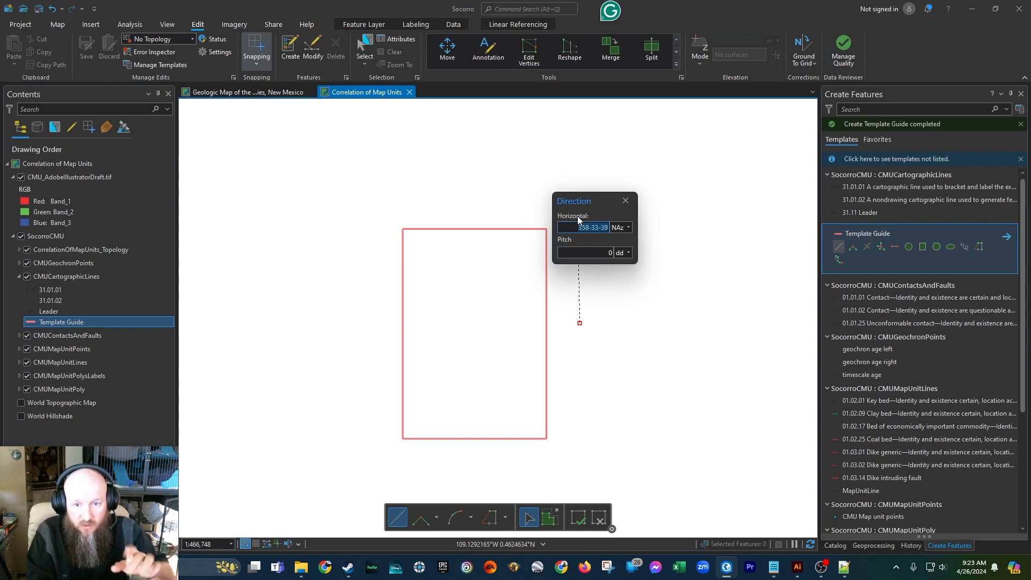
pyautogui.write('360')
pyautogui.press('Return')
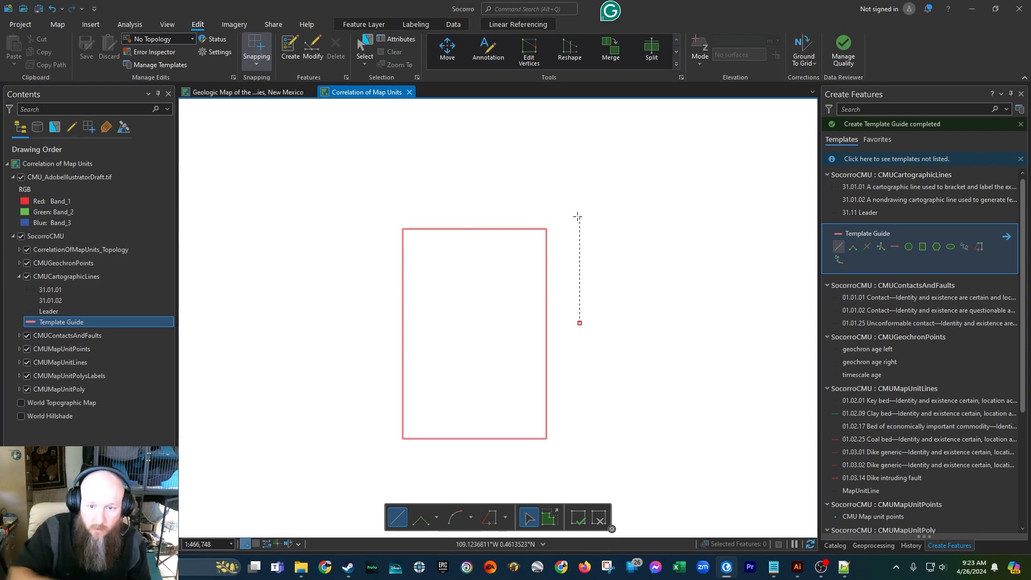
pyautogui.click(588, 219)
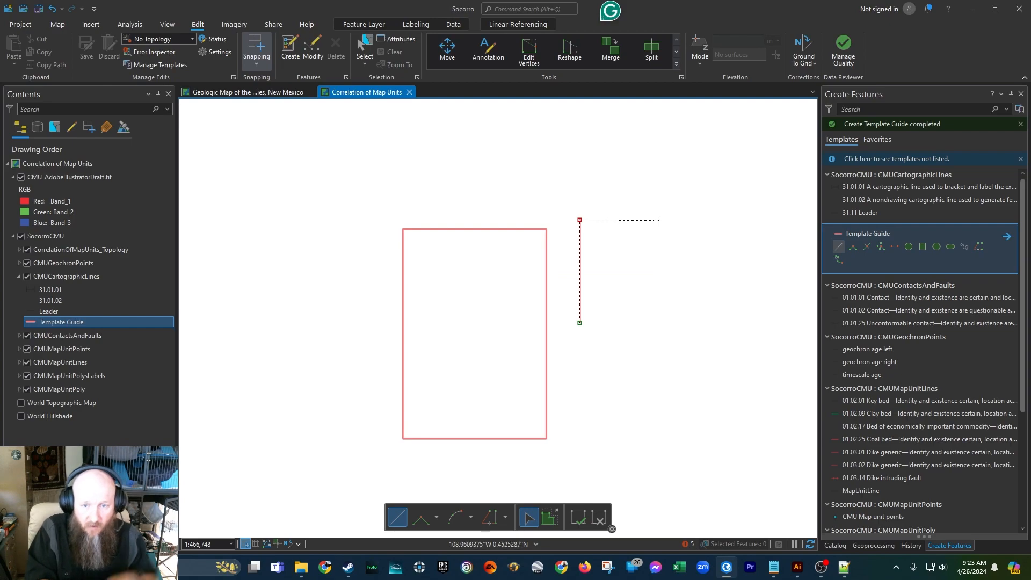
pyautogui.write('a')
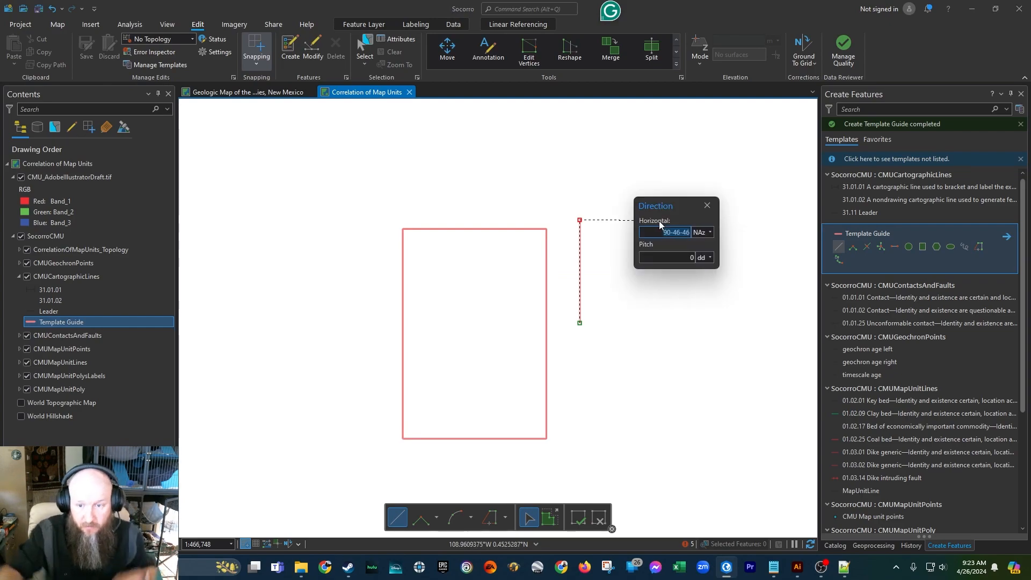
pyautogui.write('90')
pyautogui.press('Return')
pyautogui.click(669, 219)
pyautogui.doubleClick(672, 315)
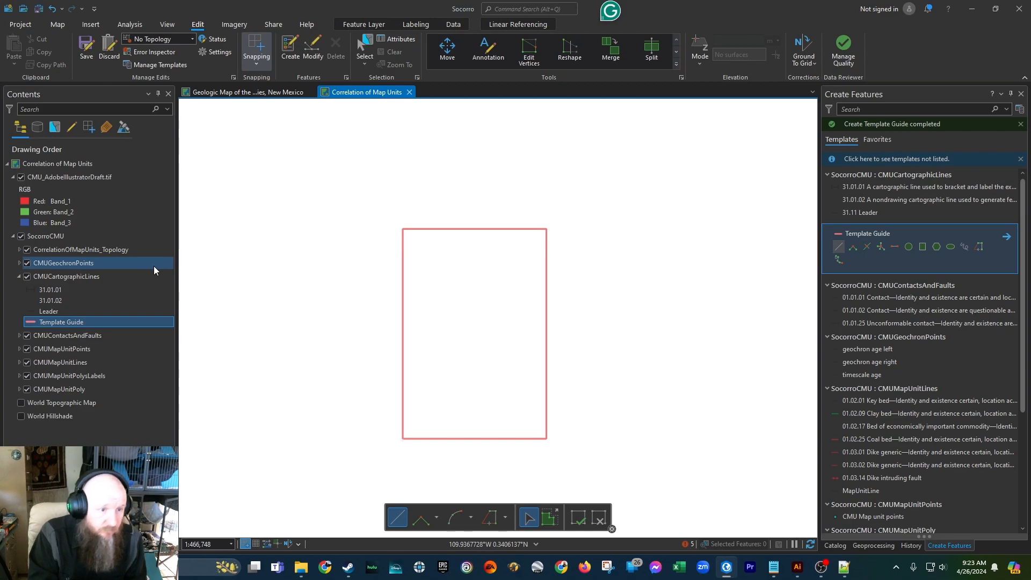
# - Zoom to the CMU_AdobeIllustratorDraft.tif raster near the frame's origin and start georeferencing it
pyautogui.click(76, 179)
pyautogui.rightClick(76, 179)
pyautogui.click(86, 175)
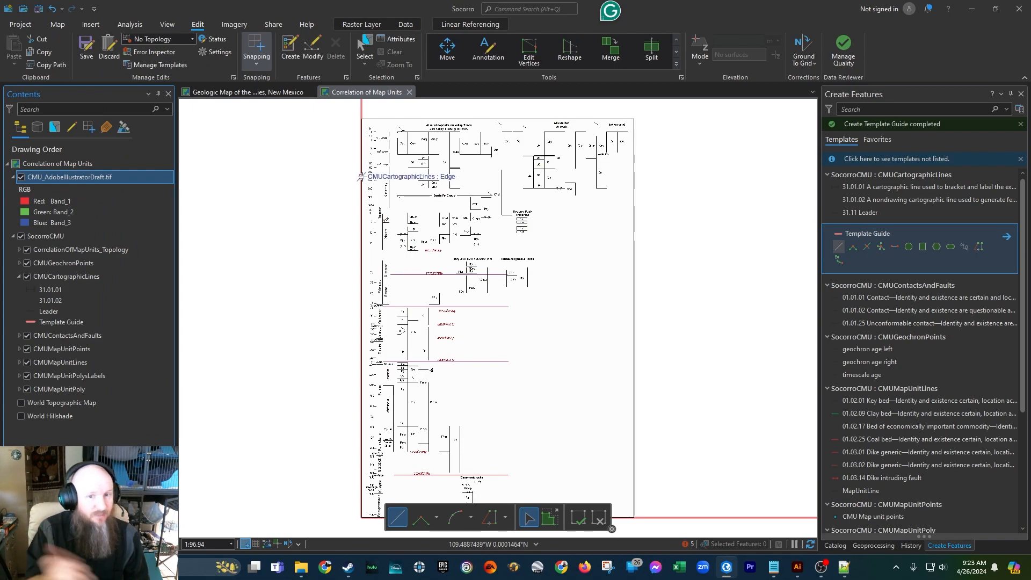
pyautogui.scroll(2, 360, 521)
pyautogui.scroll(4, 360, 521)
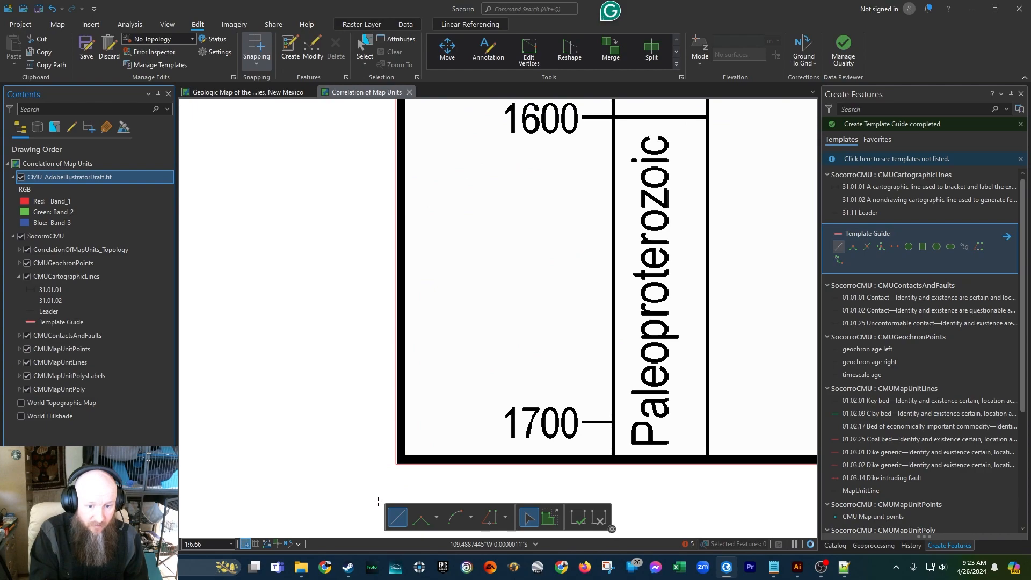
pyautogui.scroll(3, 379, 494)
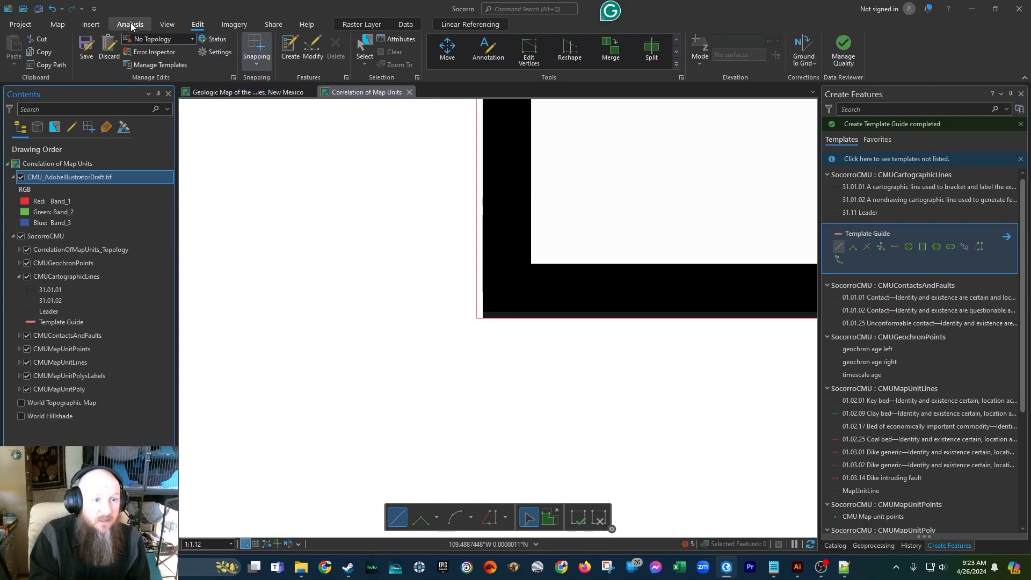
pyautogui.click(130, 25)
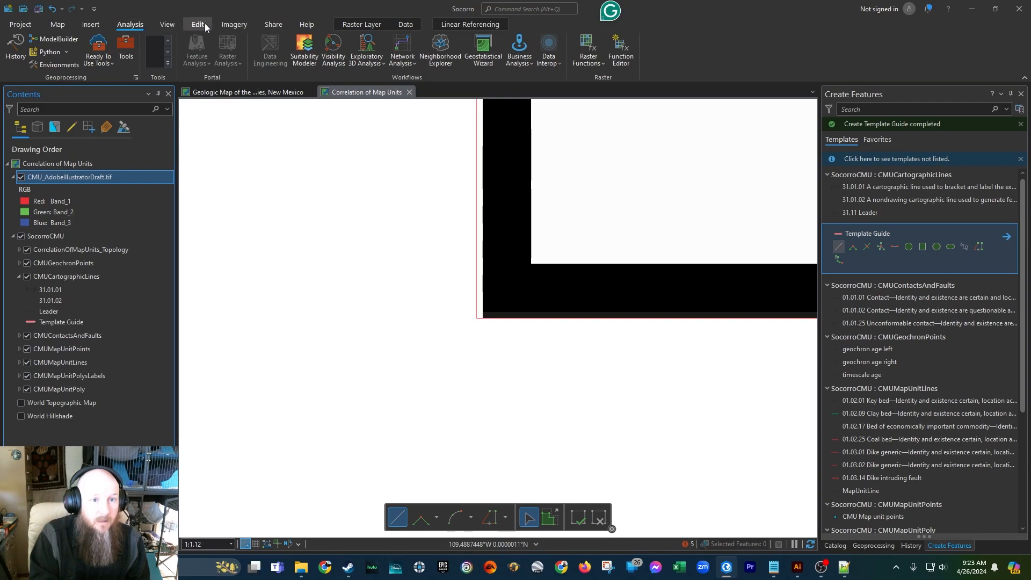
pyautogui.click(235, 25)
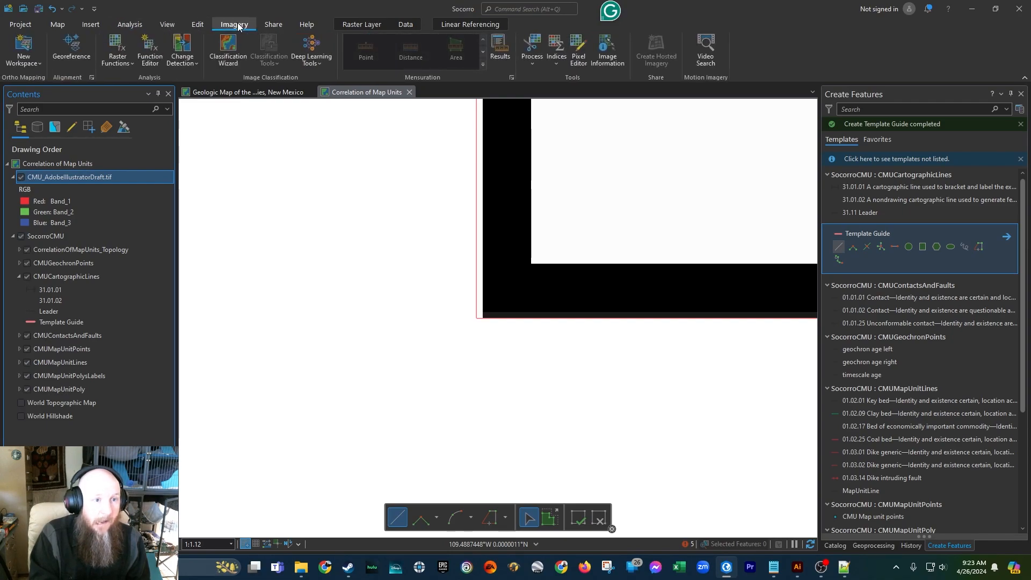
pyautogui.click(73, 47)
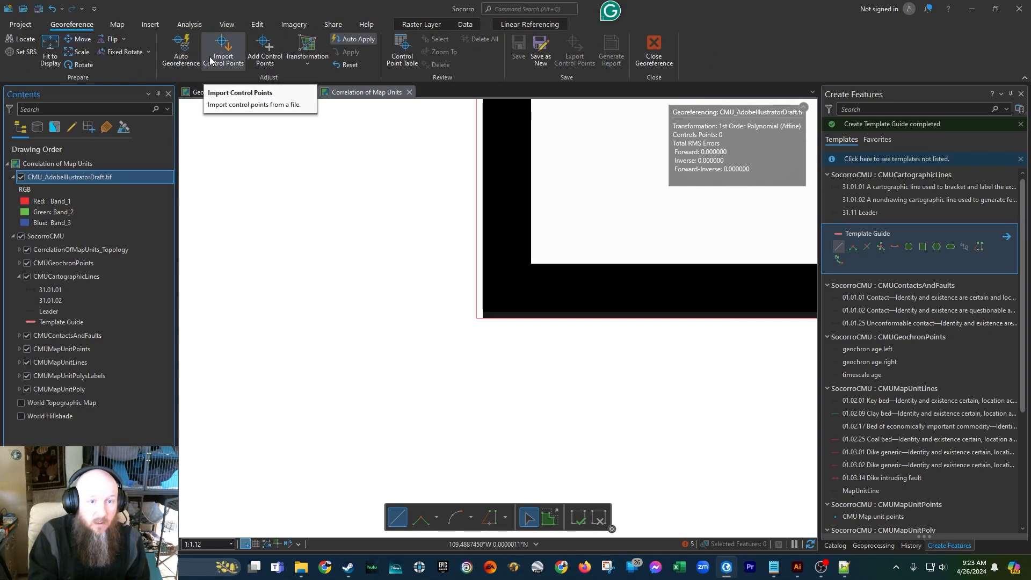
# - Add a control point linking the lower-left corner of the chart's black border to the Template Guide endpoint at the origin
pyautogui.click(265, 51)
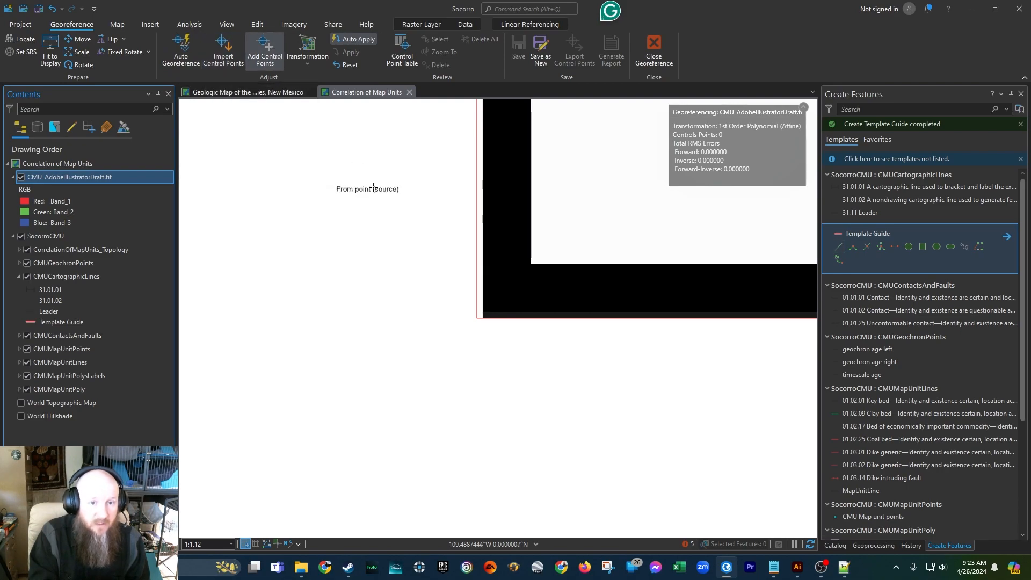
pyautogui.scroll(3, 449, 281)
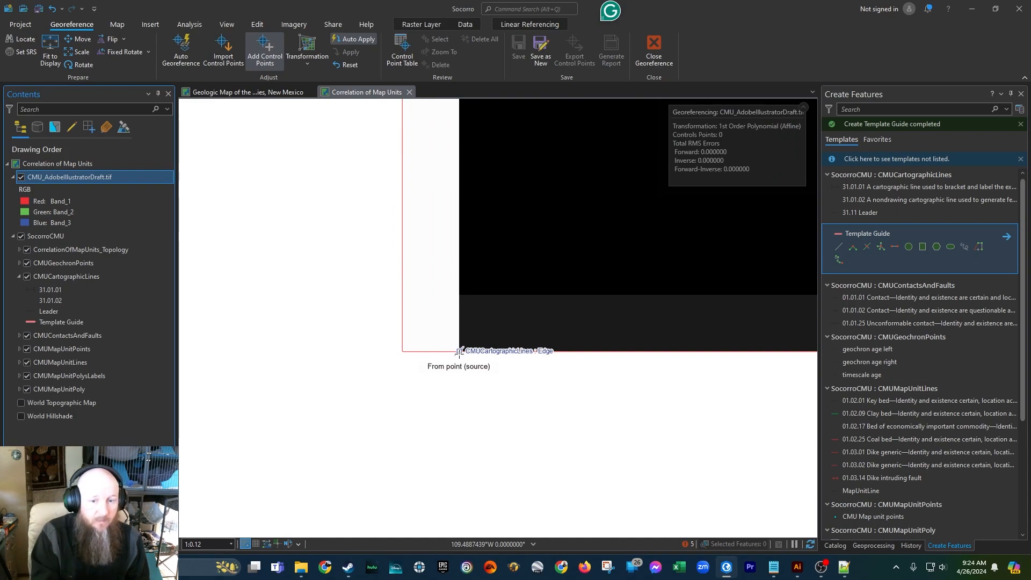
pyautogui.click(459, 352)
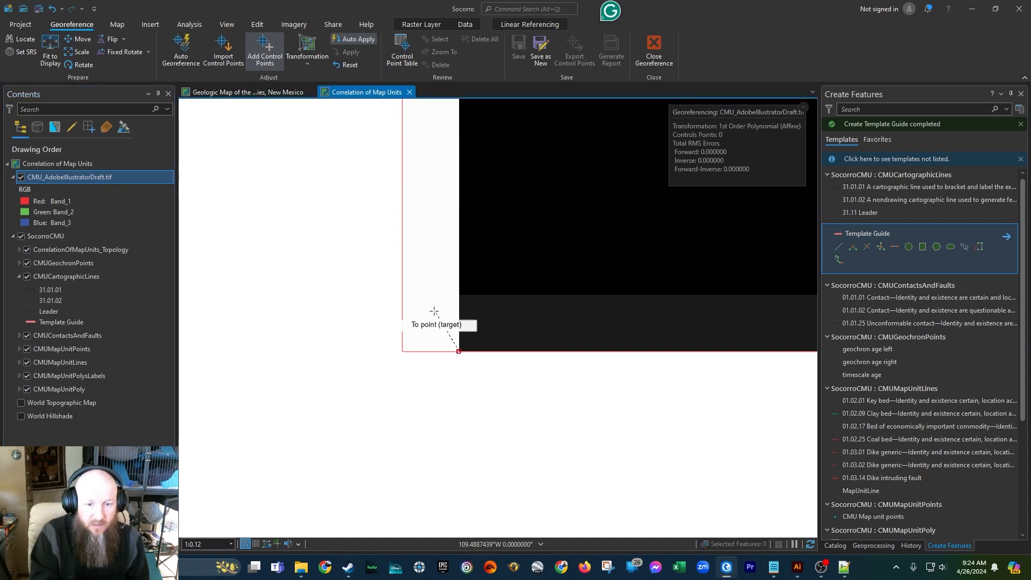
pyautogui.click(402, 351)
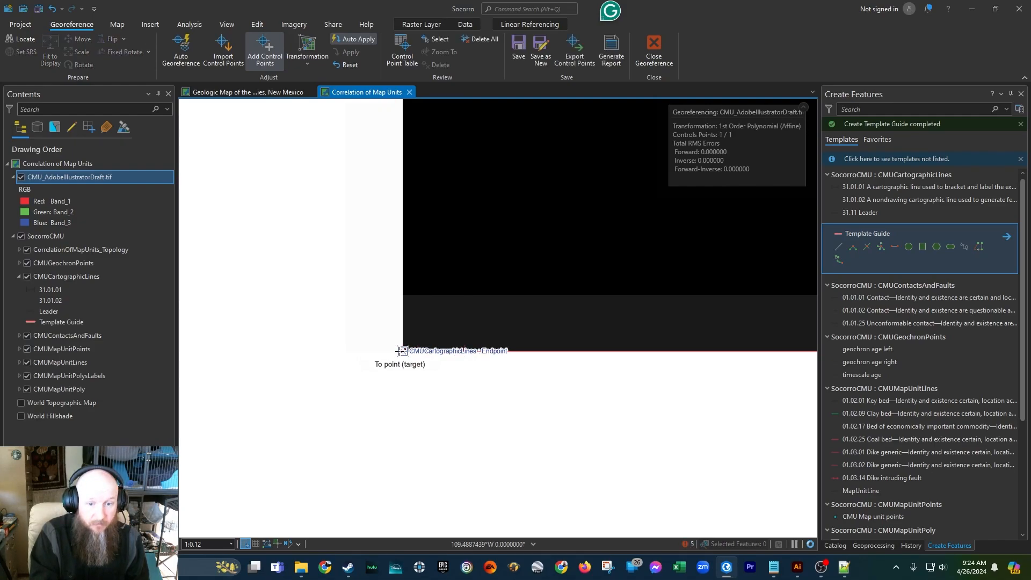
# - Add a control point linking the upper-right corner of the chart's black border to the Template Guide frame's upper-right vertex
pyautogui.scroll(-10, 376, 425)
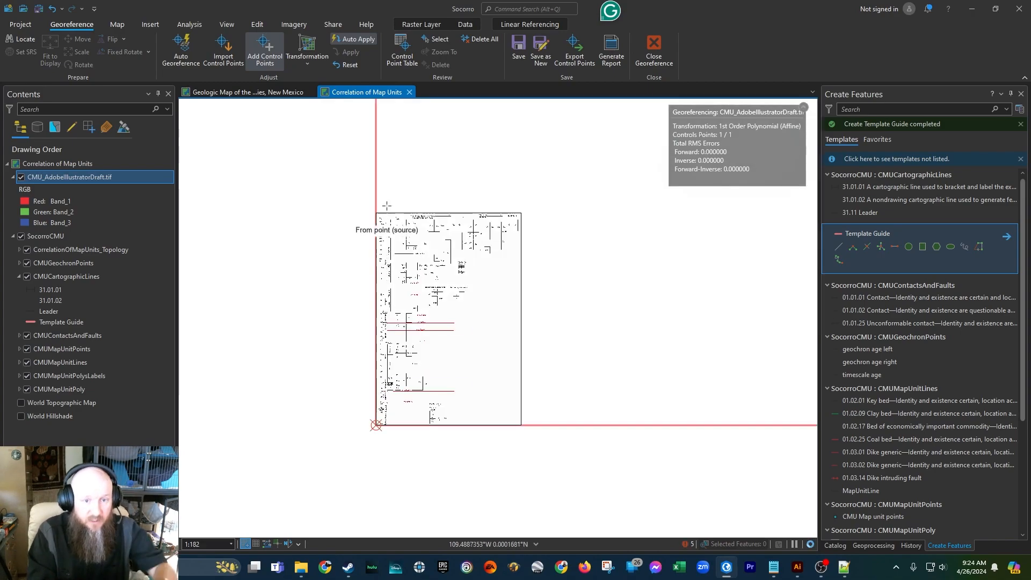
pyautogui.scroll(4, 368, 212)
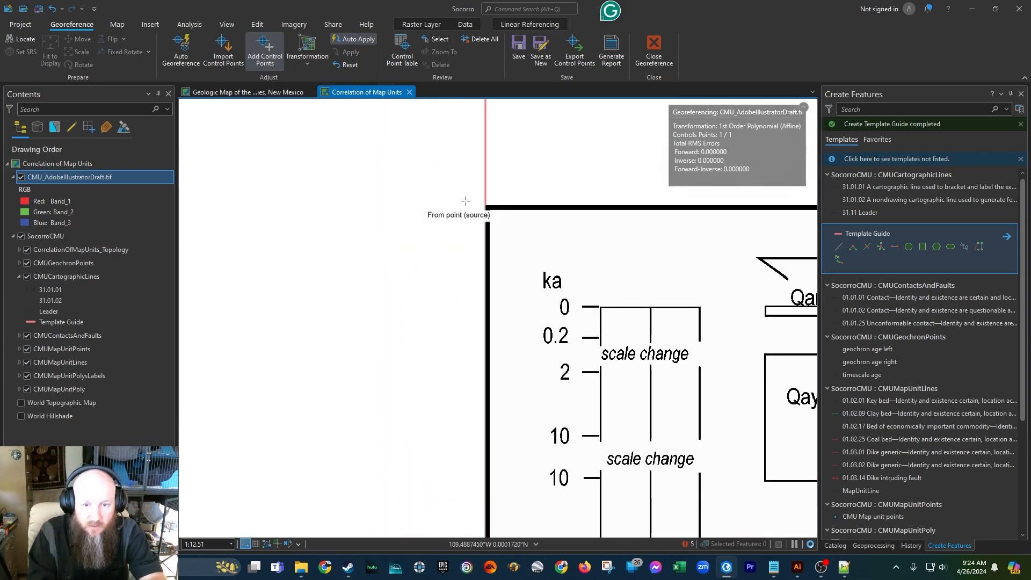
pyautogui.scroll(4, 466, 204)
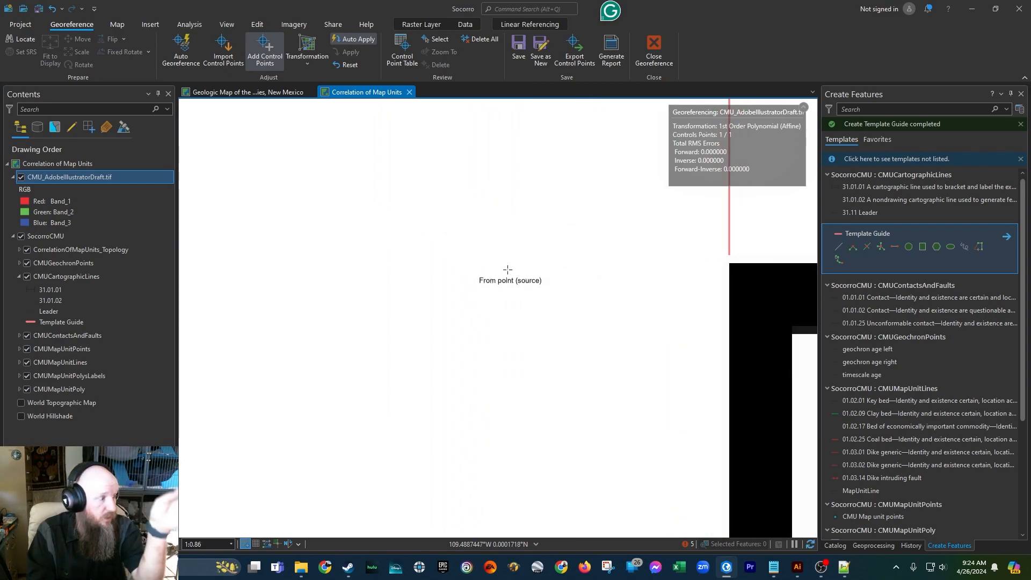
pyautogui.scroll(-6, 507, 269)
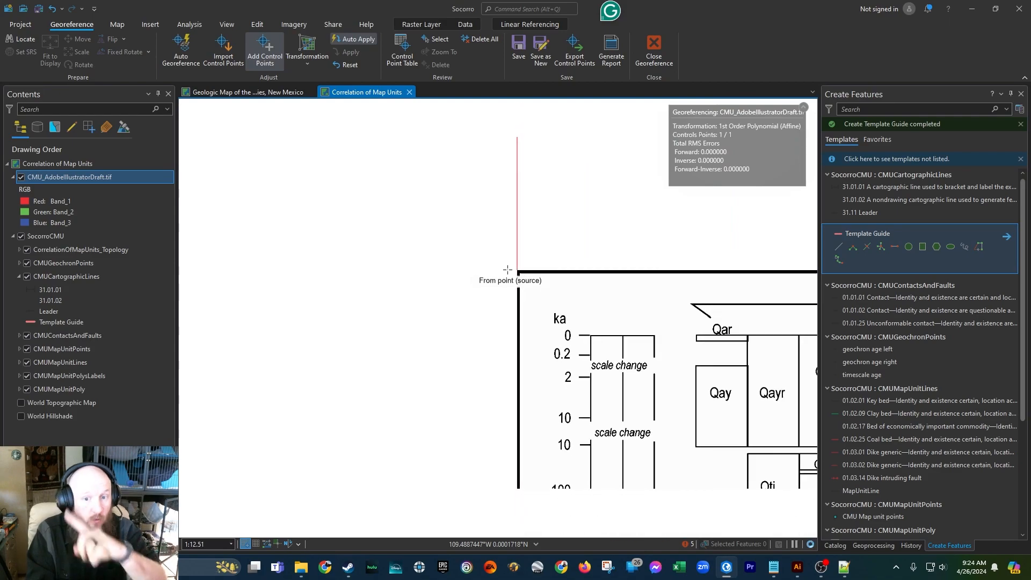
pyautogui.scroll(2, 510, 274)
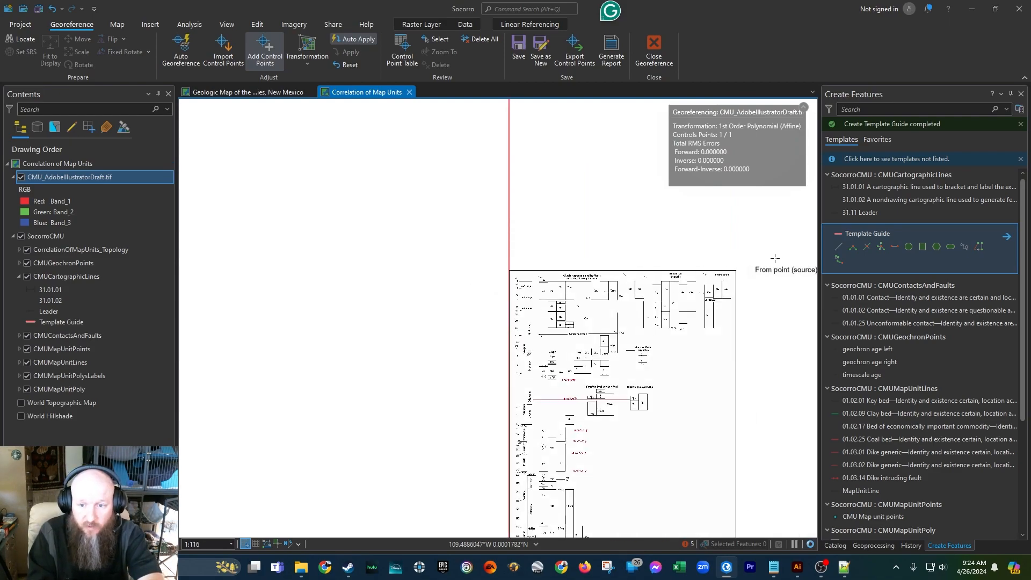
pyautogui.scroll(4, 776, 260)
pyautogui.scroll(3, 565, 311)
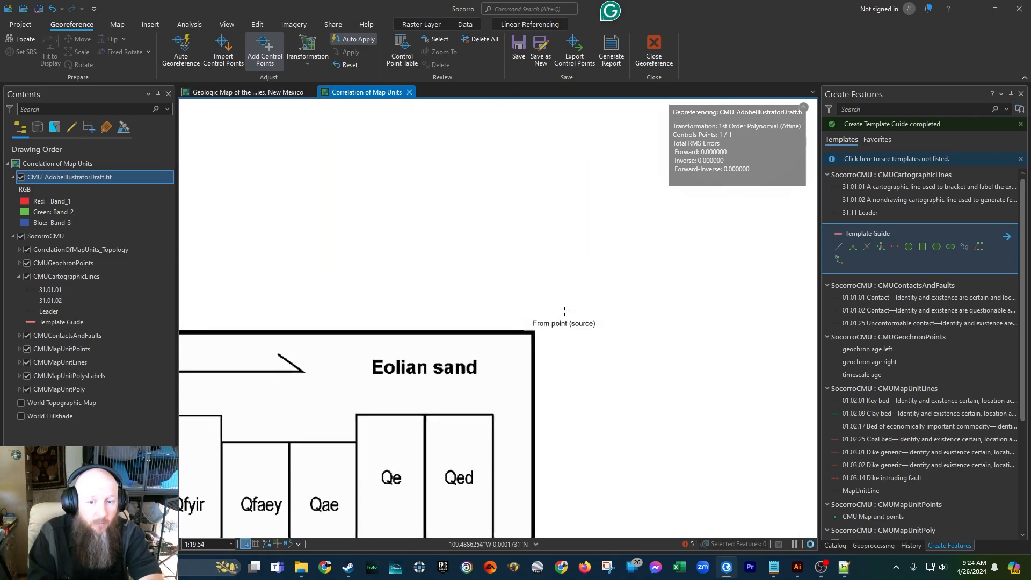
pyautogui.scroll(4, 494, 351)
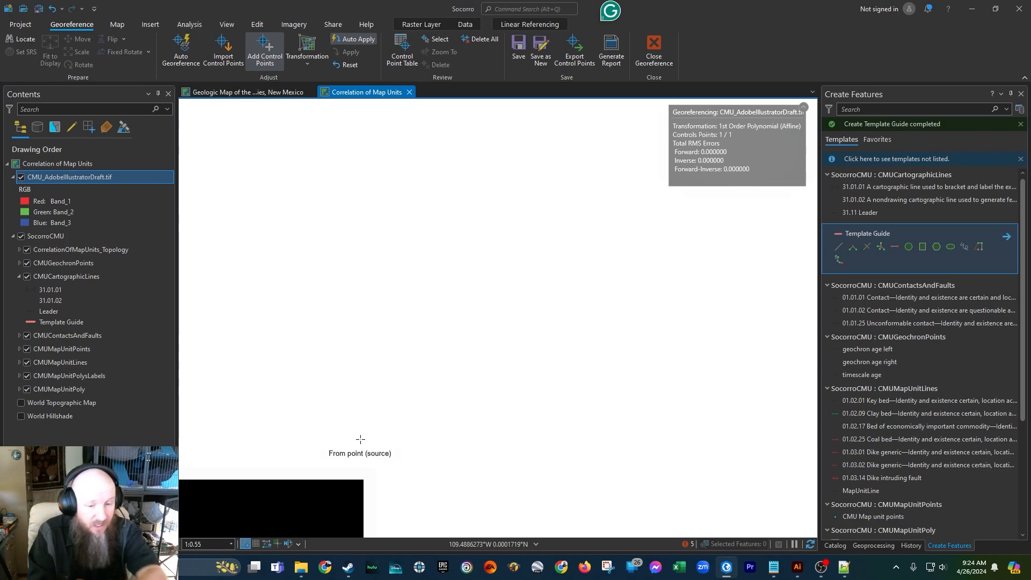
pyautogui.click(364, 479)
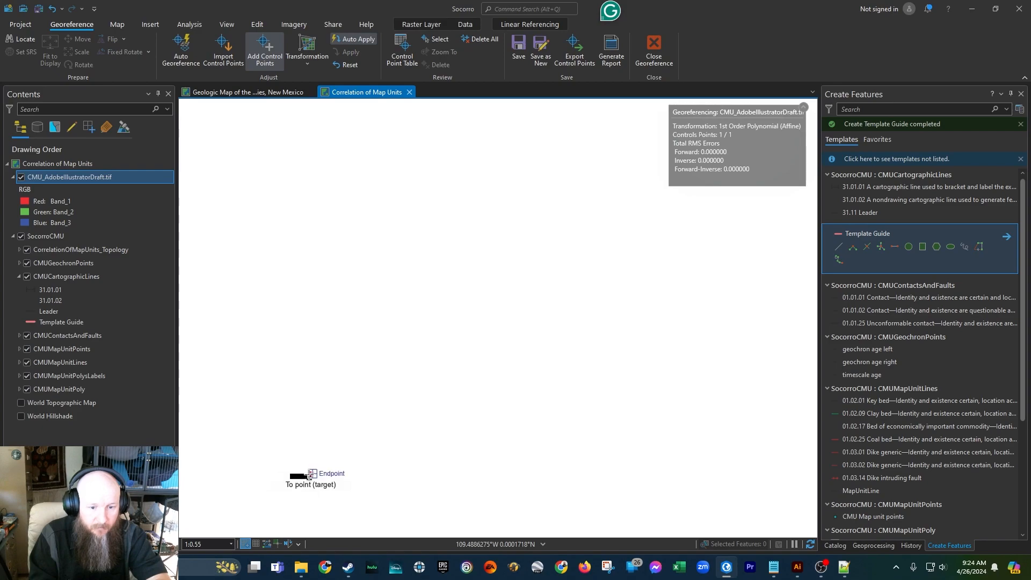
pyautogui.click(308, 473)
pyautogui.rightClick(62, 275)
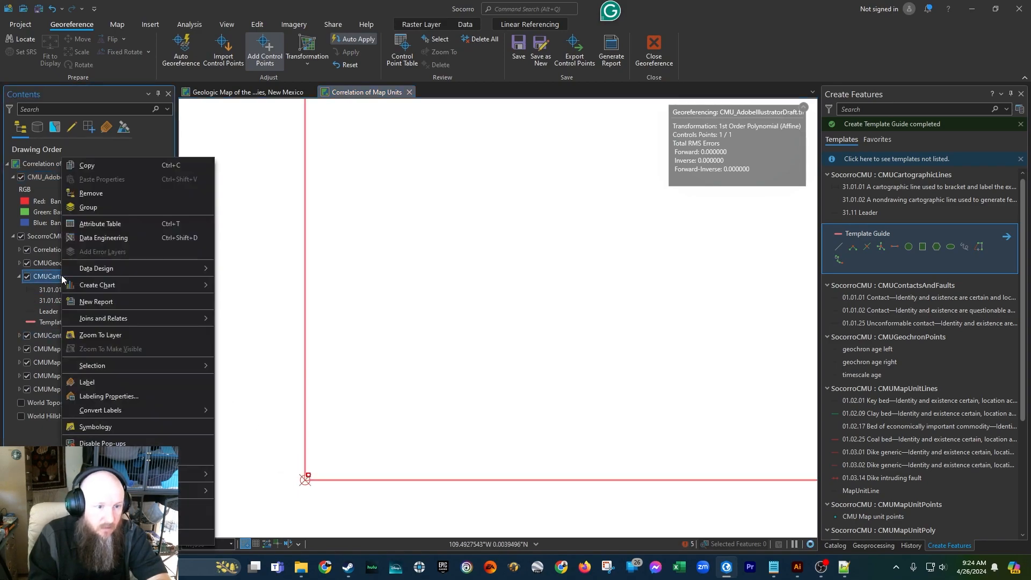
pyautogui.click(101, 335)
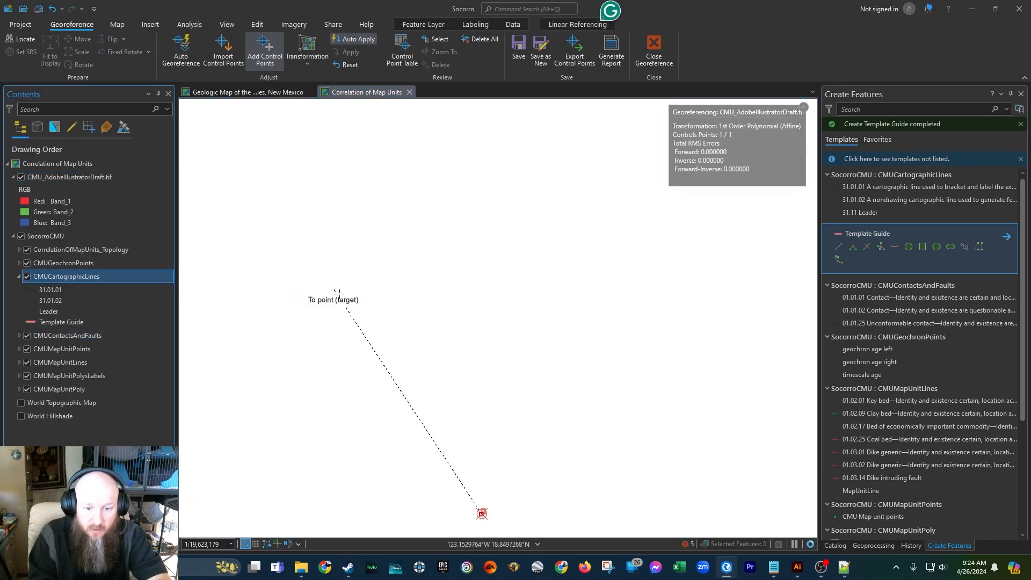
pyautogui.scroll(5, 473, 511)
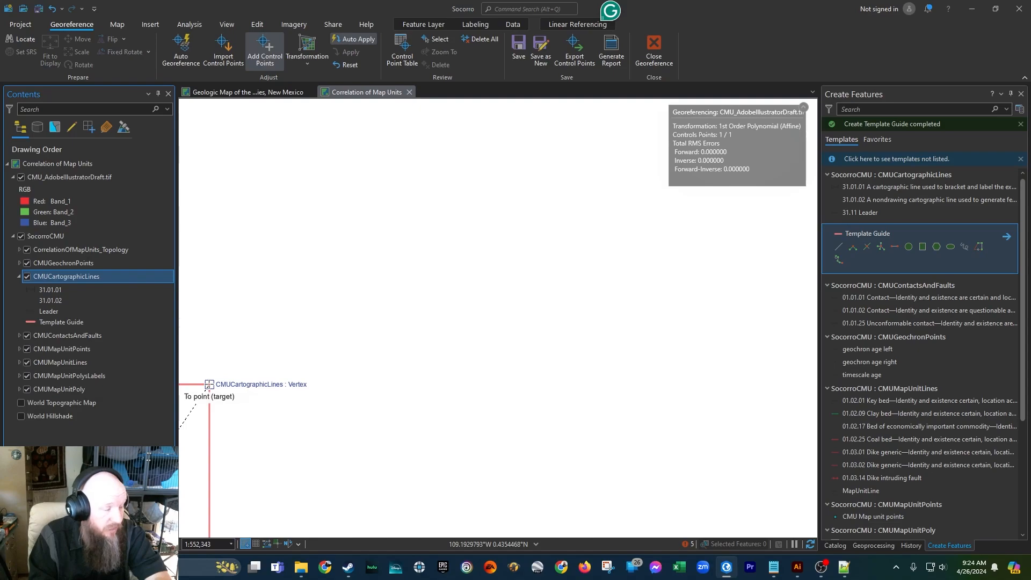
pyautogui.click(209, 385)
# - Add a control point linking the upper-left corner of the chart's black border to the Template Guide frame's upper-left corner
pyautogui.scroll(-2, 445, 392)
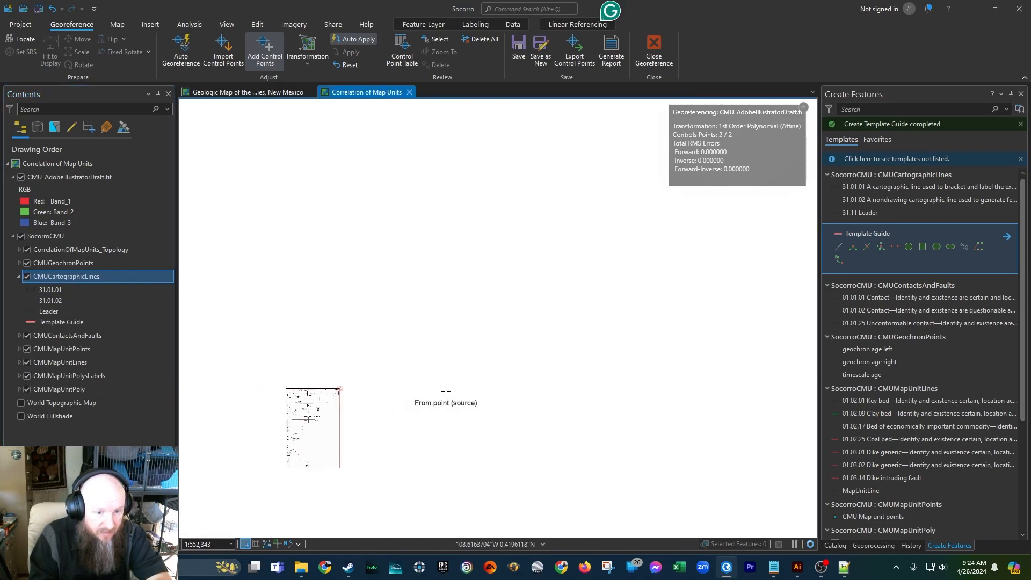
pyautogui.scroll(2, 343, 443)
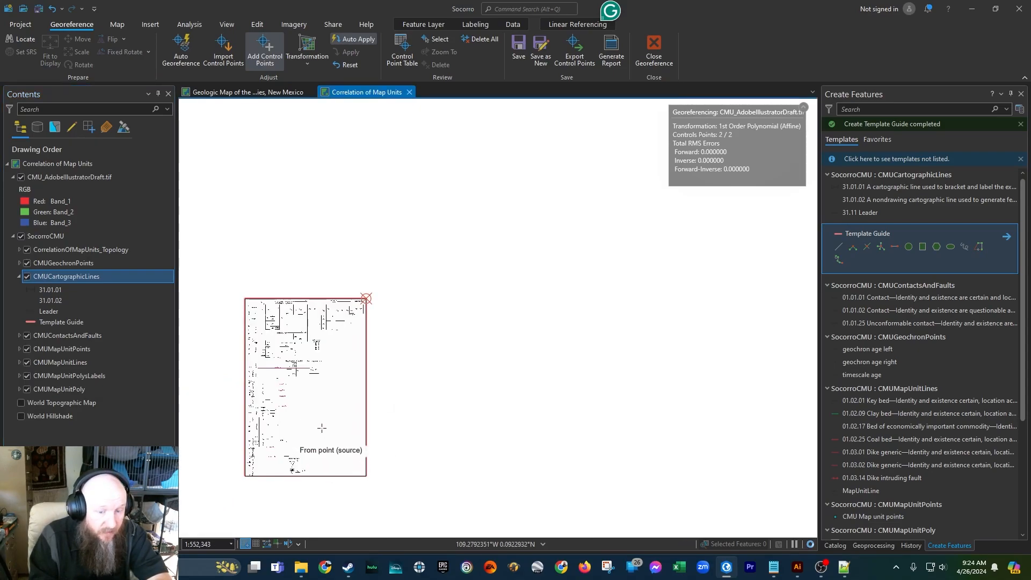
pyautogui.scroll(1, 220, 413)
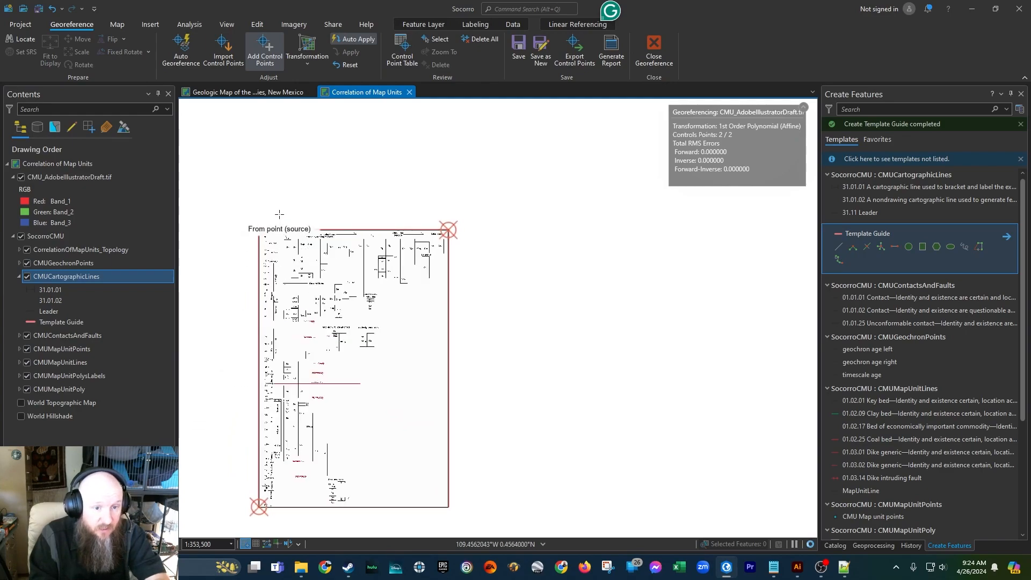
pyautogui.scroll(10, 250, 227)
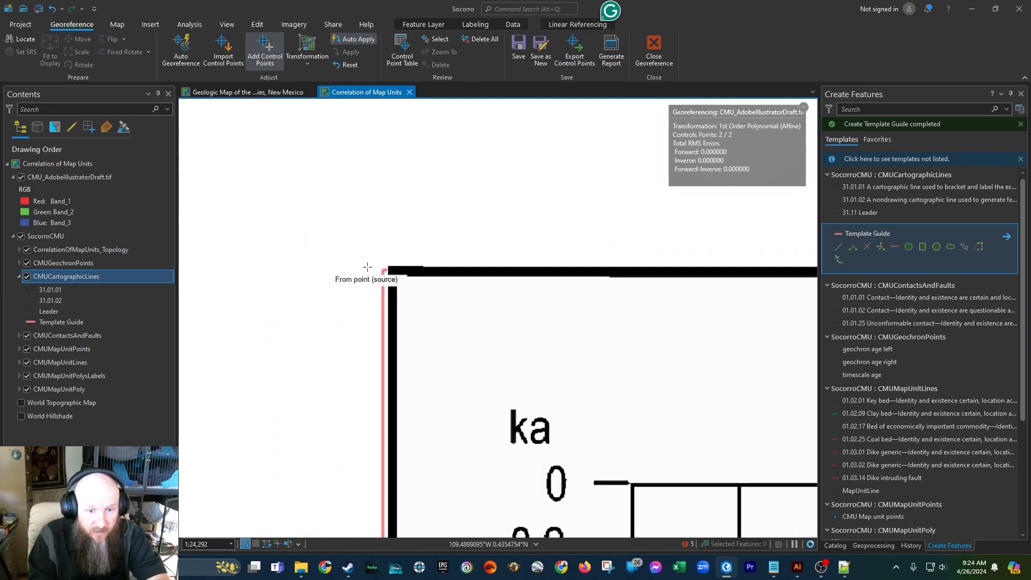
pyautogui.scroll(2, 478, 272)
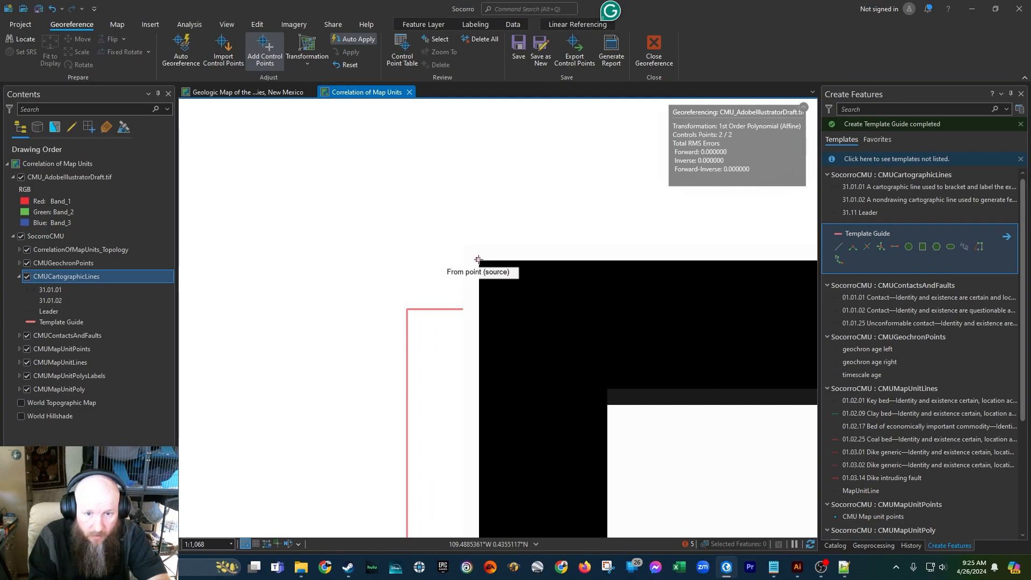
pyautogui.click(479, 260)
pyautogui.click(406, 310)
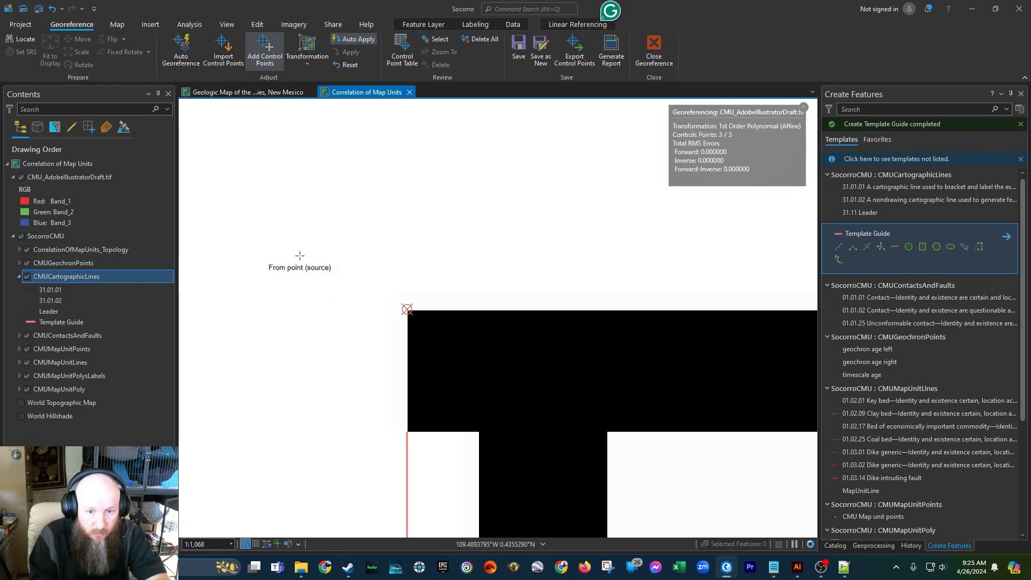
# - Add a control point linking the lower-right corner of the chart's black border to the Template Guide frame's lower-right vertex
pyautogui.scroll(-10, 300, 258)
pyautogui.scroll(-6, 300, 258)
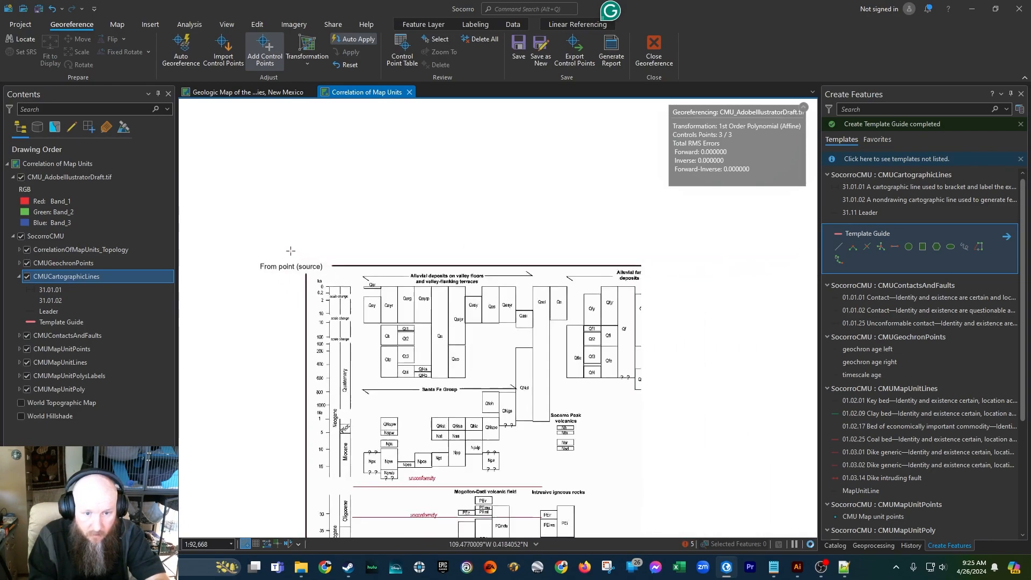
pyautogui.scroll(9, 322, 295)
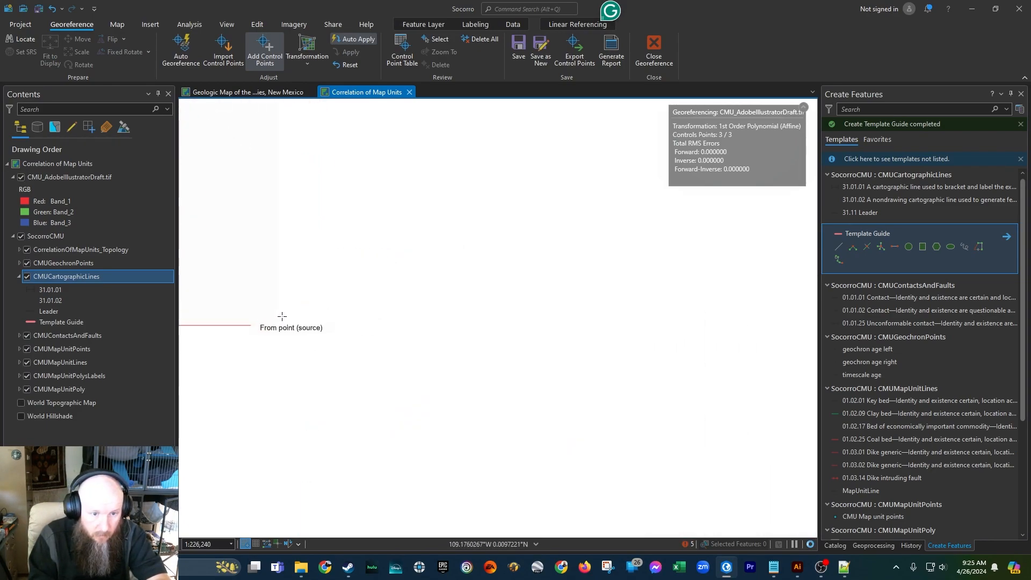
pyautogui.scroll(4, 428, 277)
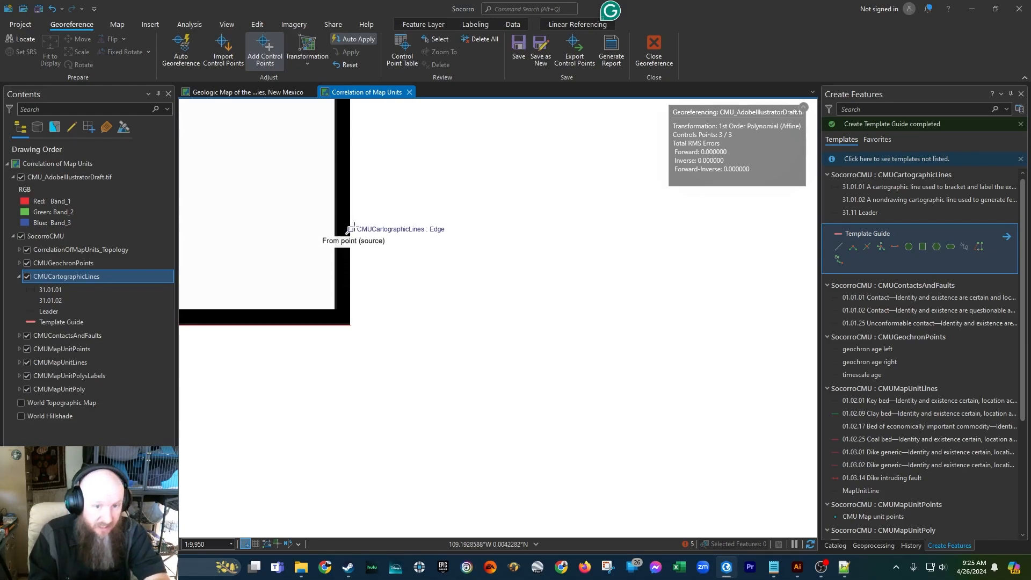
pyautogui.scroll(5, 343, 325)
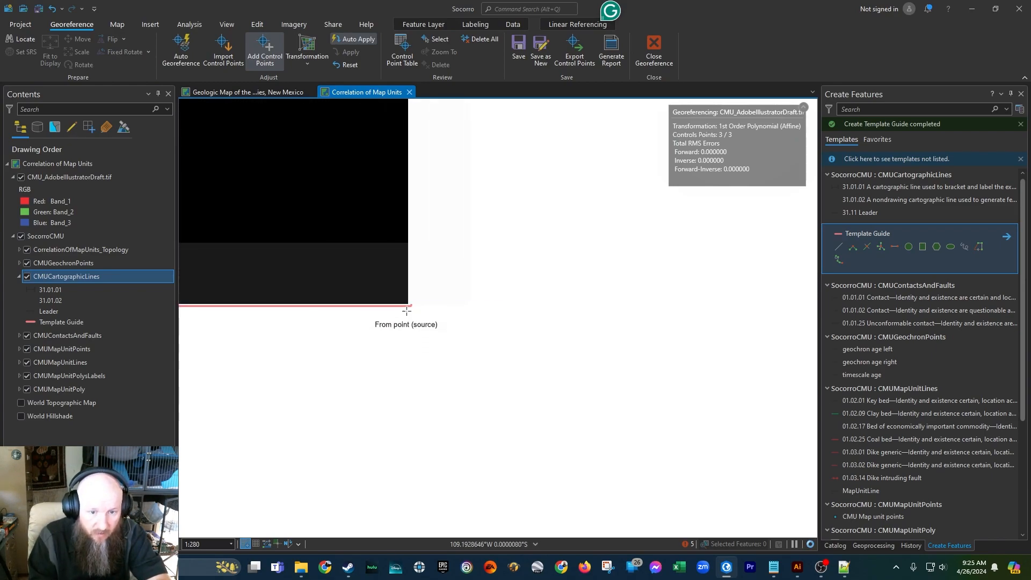
pyautogui.scroll(4, 407, 304)
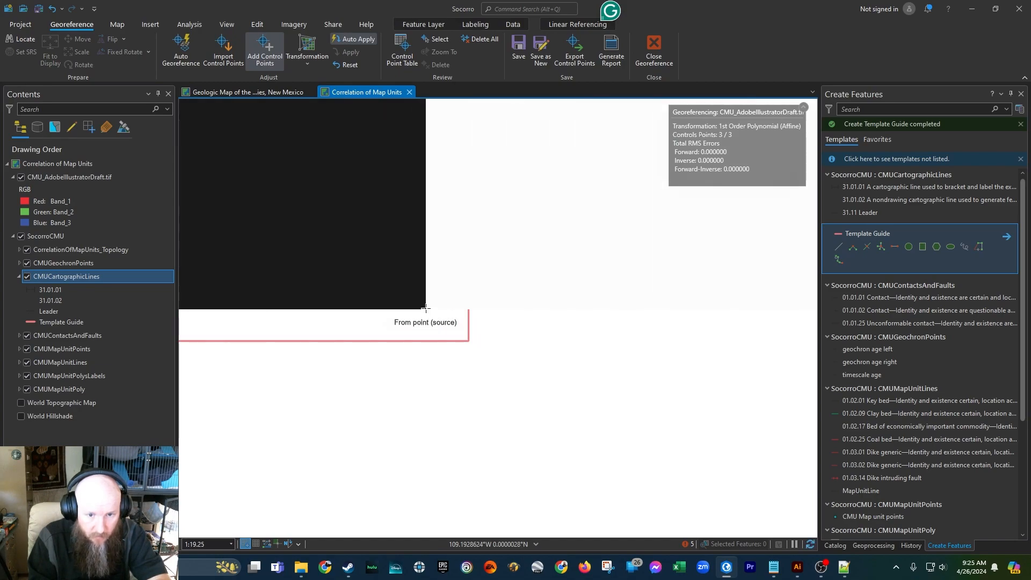
pyautogui.click(426, 309)
pyautogui.click(468, 340)
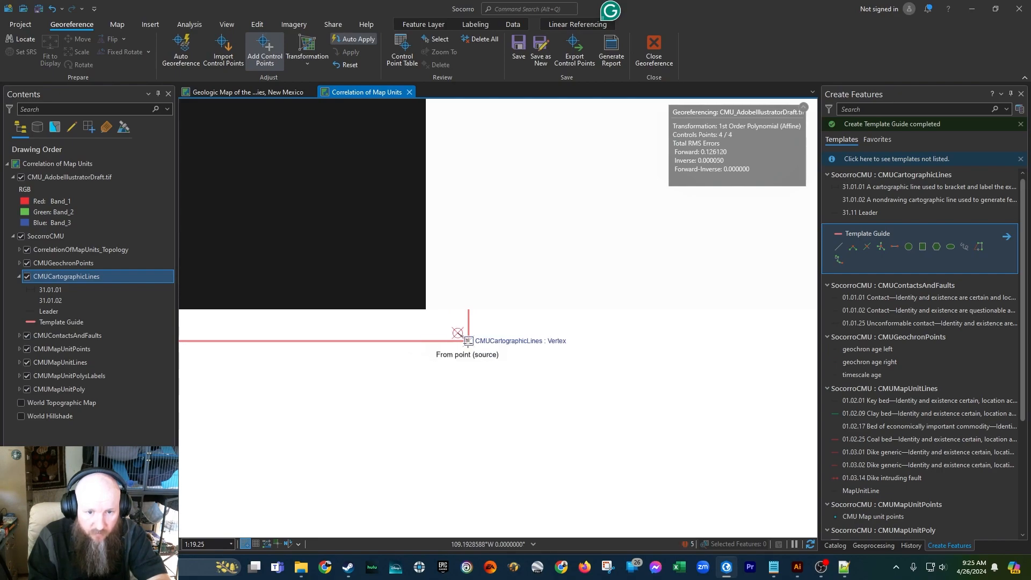
# - Start saving the georeferenced chart as a new raster and browse to the Socorro\Repository\Rasters folder for its output location
pyautogui.scroll(-8, 519, 406)
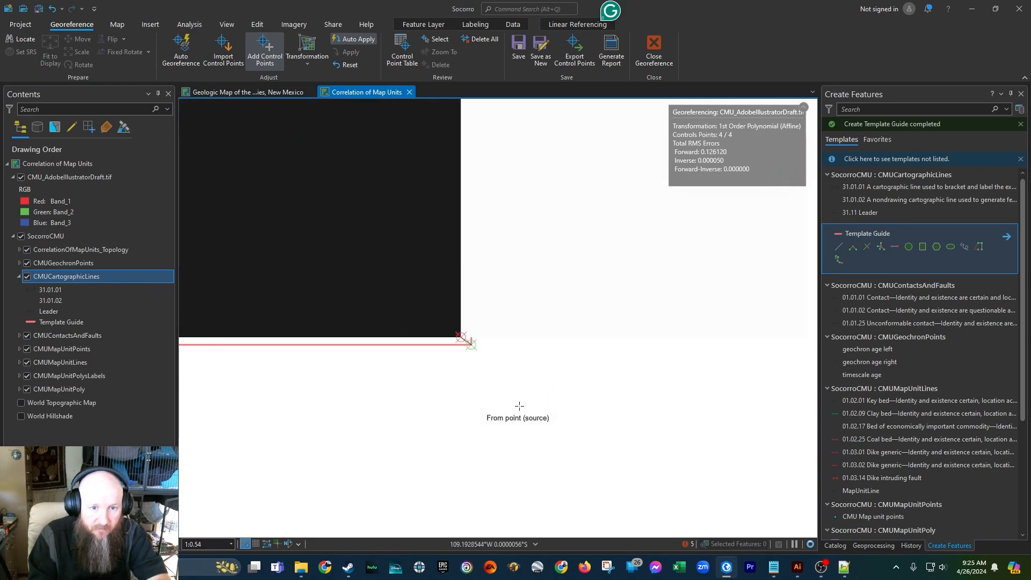
pyautogui.scroll(-10, 519, 406)
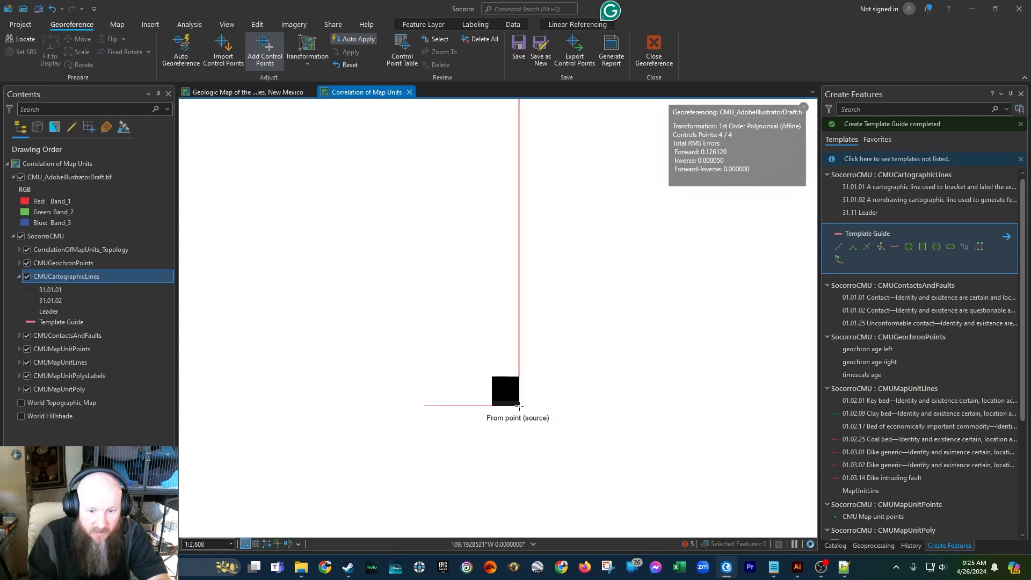
pyautogui.scroll(-5, 519, 406)
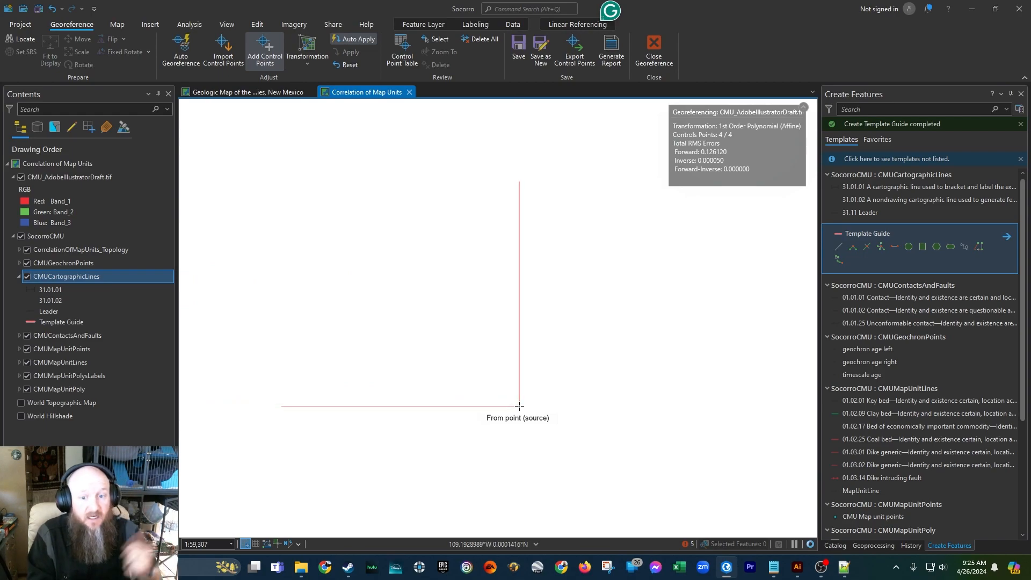
pyautogui.scroll(1, 519, 406)
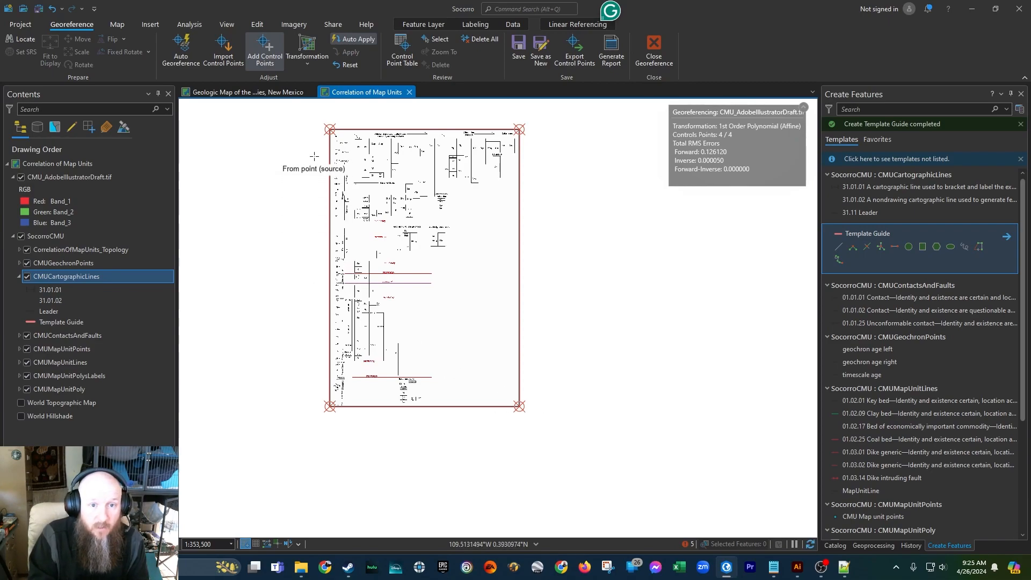
pyautogui.click(540, 51)
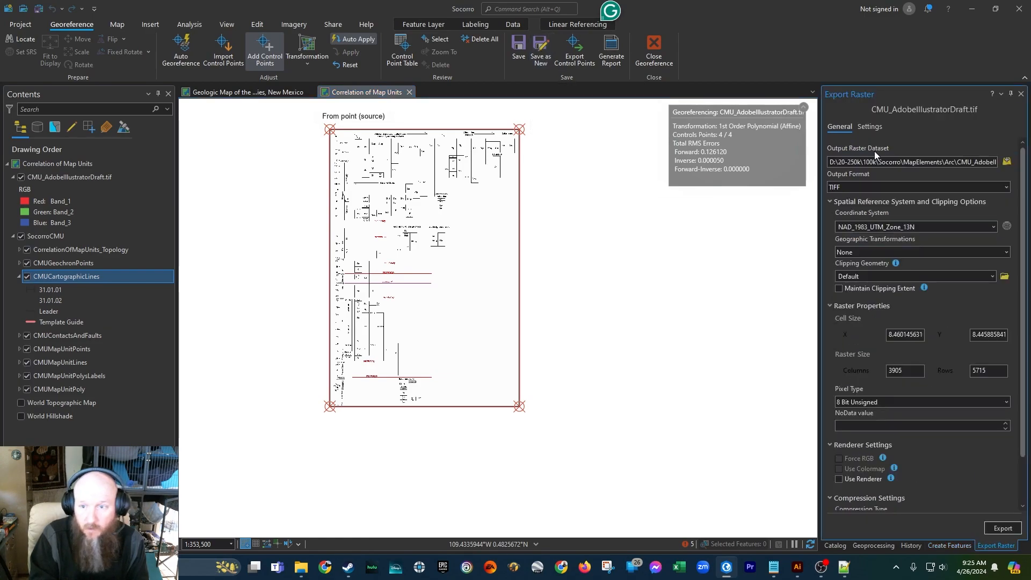
pyautogui.click(1007, 162)
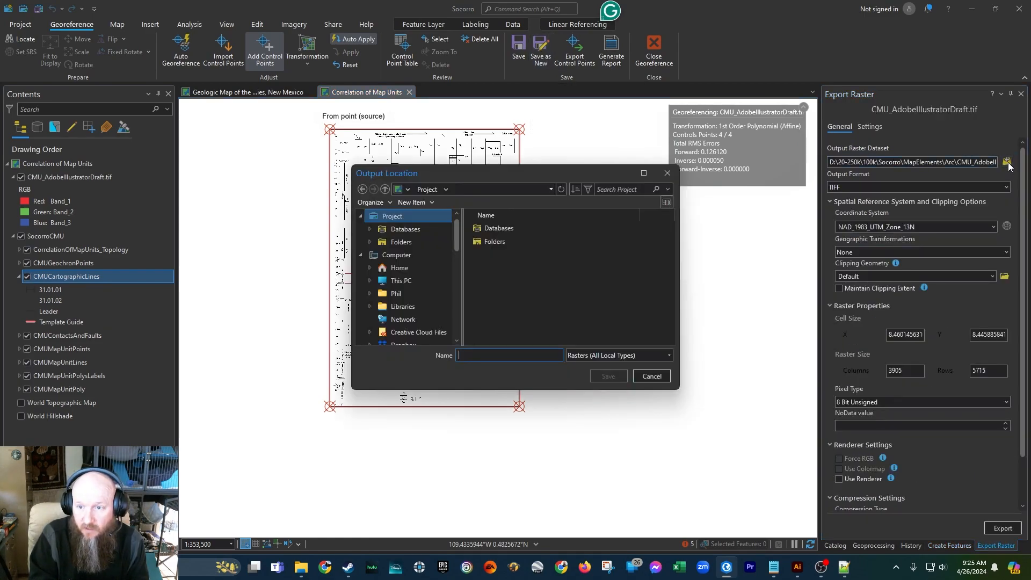
pyautogui.click(398, 241)
pyautogui.click(487, 255)
pyautogui.doubleClick(487, 256)
pyautogui.doubleClick(486, 255)
pyautogui.click(485, 269)
pyautogui.doubleClick(486, 269)
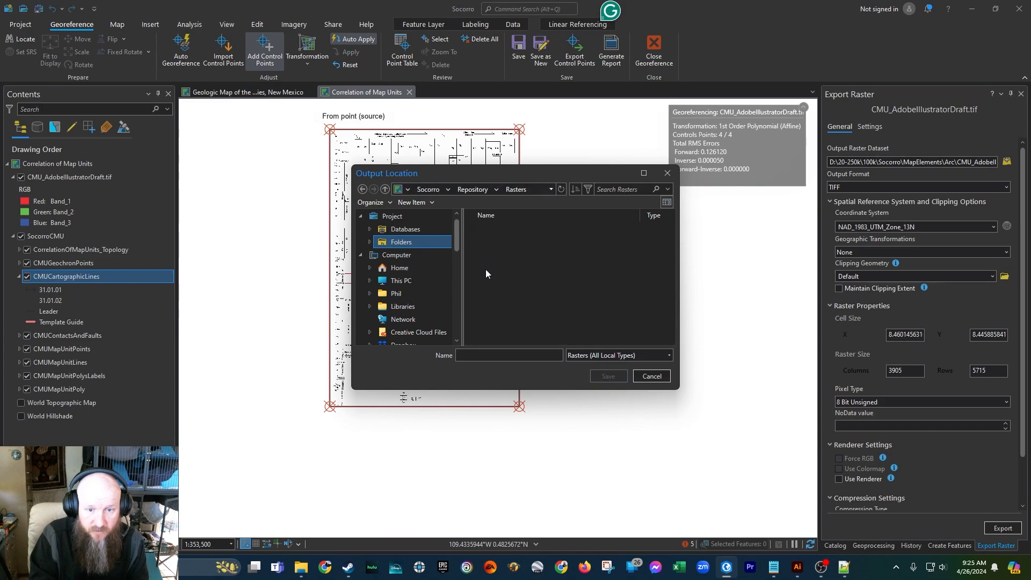
# - Name the output raster Socorro_CMU_rect.tif and save the output location
pyautogui.click(473, 355)
pyautogui.write('Socorro')
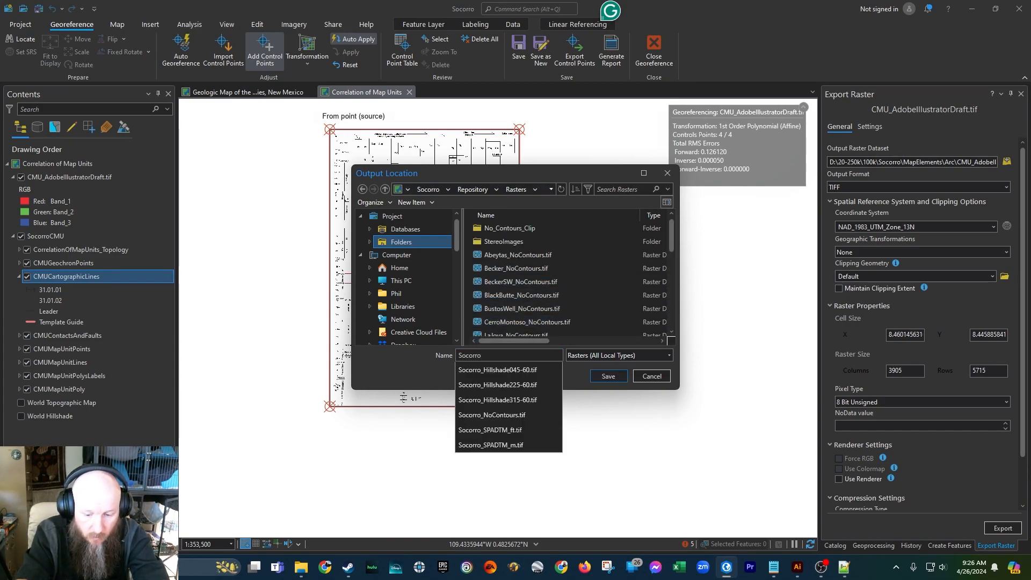
pyautogui.write(')')
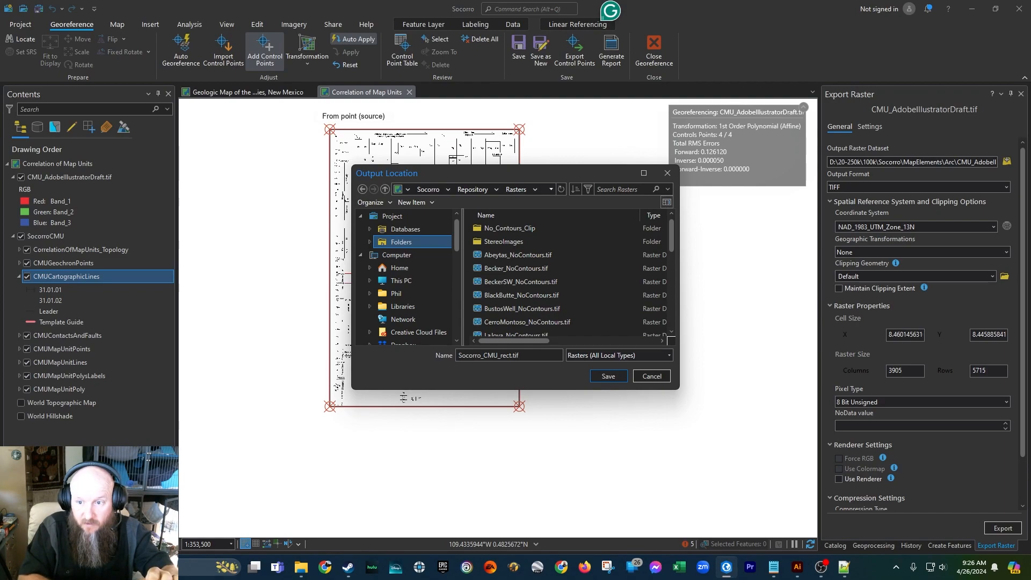
pyautogui.click(608, 376)
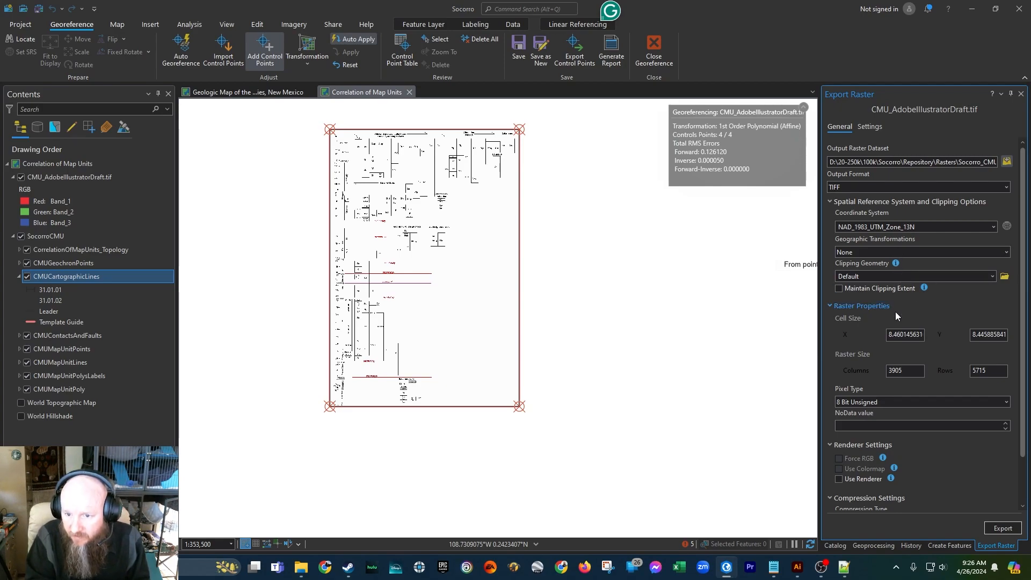
# - Set the raster export's compression type to LZW
pyautogui.scroll(-2, 926, 480)
pyautogui.click(928, 466)
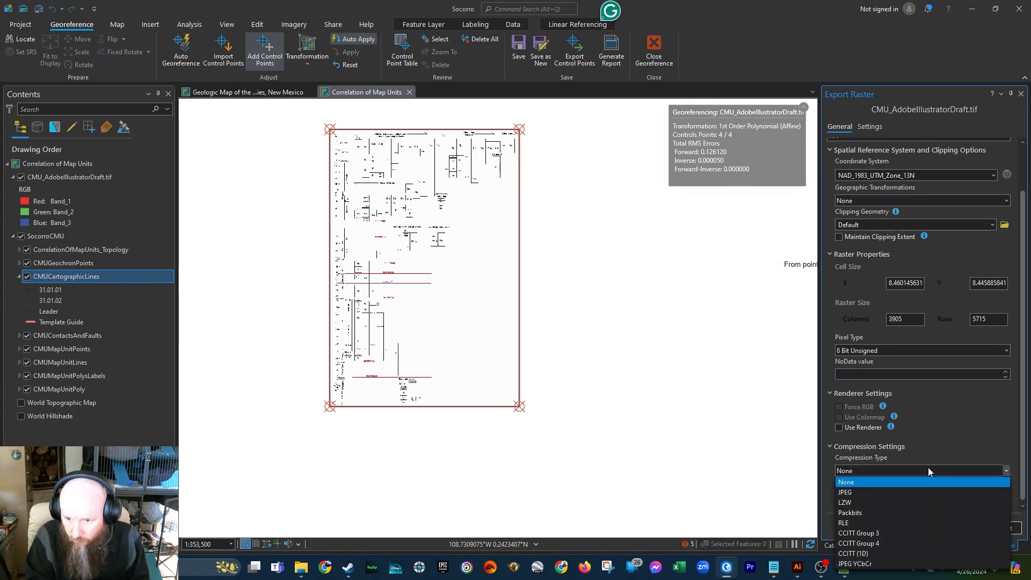
pyautogui.click(909, 500)
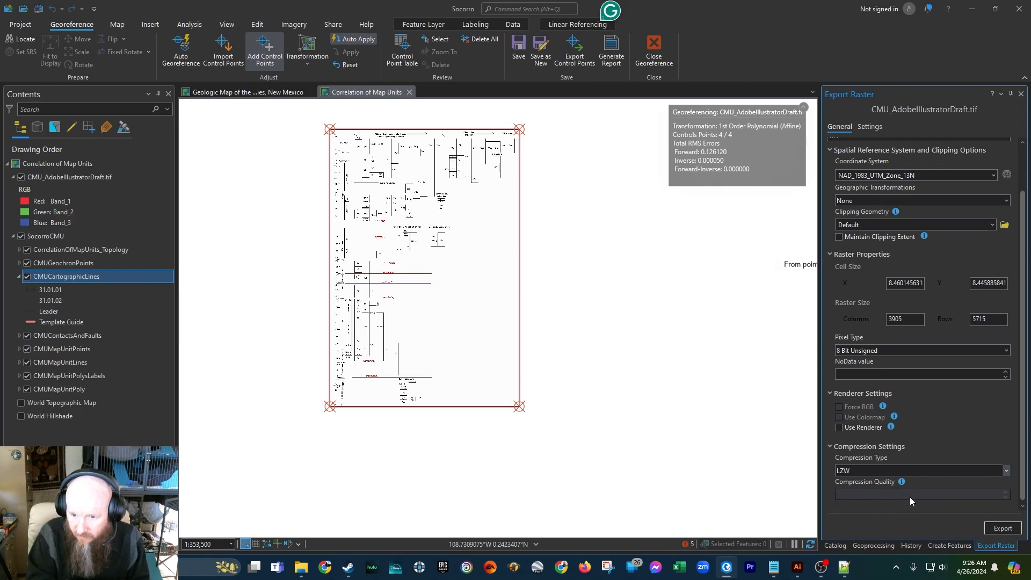
# - Export the rectified raster and remove the original CMU_AdobeIllustratorDraft.tif layer from the map, discarding its pending georeferencing edits
pyautogui.click(1001, 529)
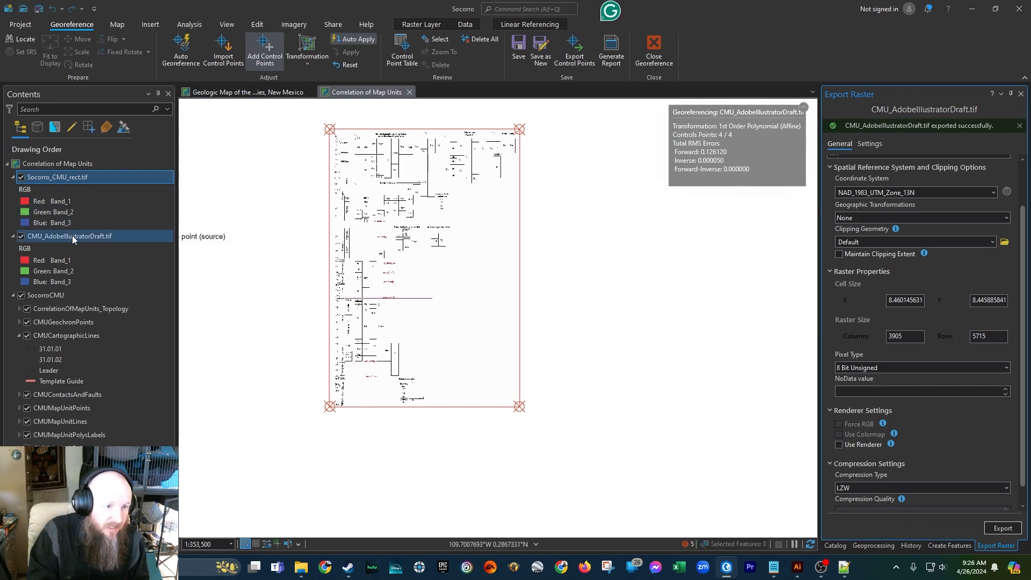
pyautogui.rightClick(57, 235)
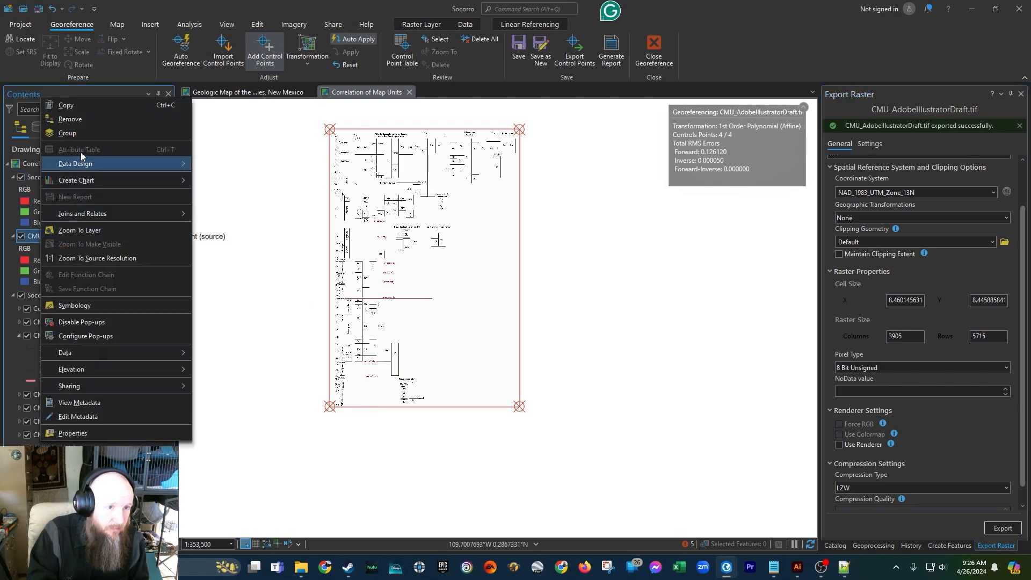
pyautogui.click(76, 120)
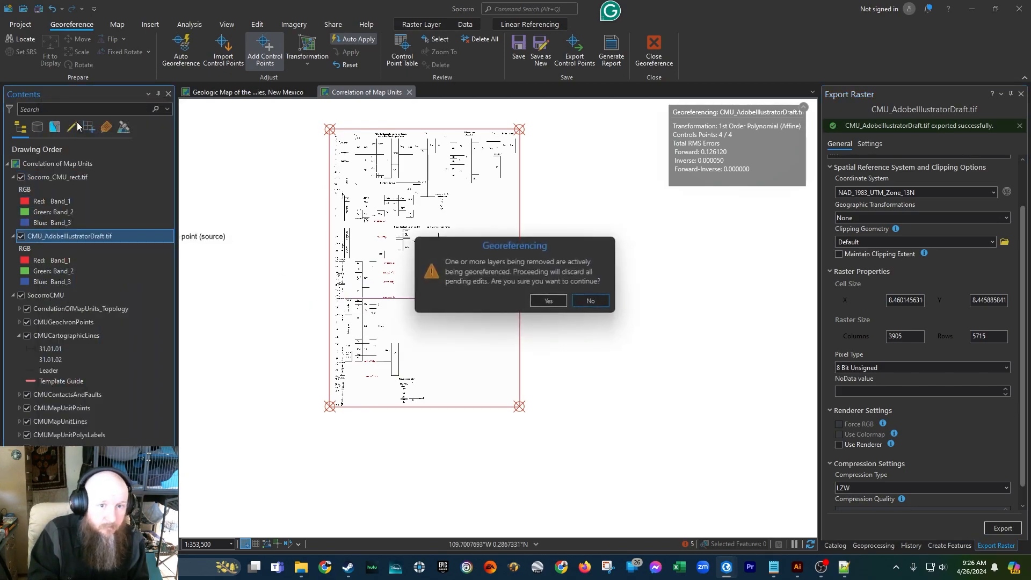
pyautogui.click(550, 302)
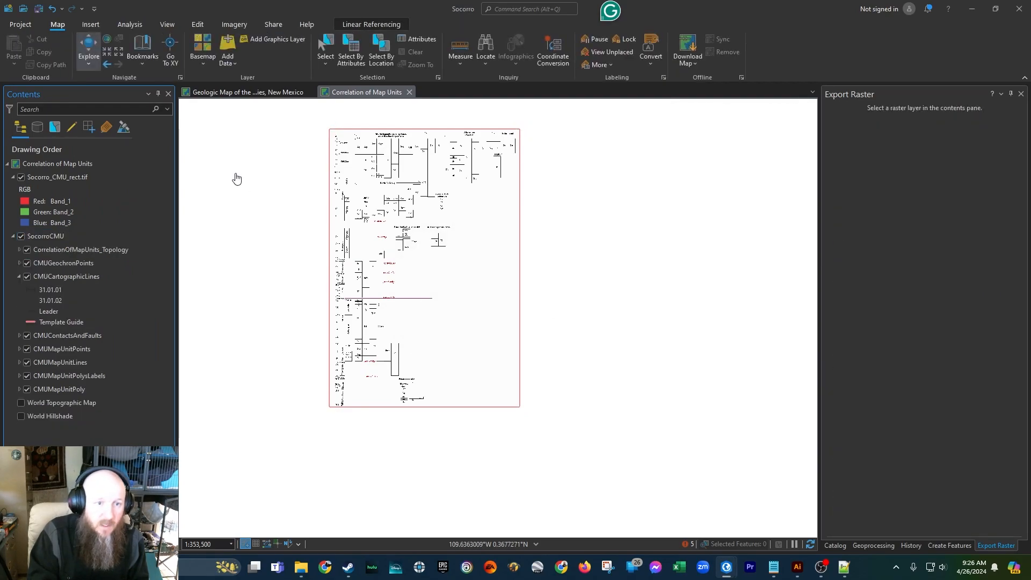
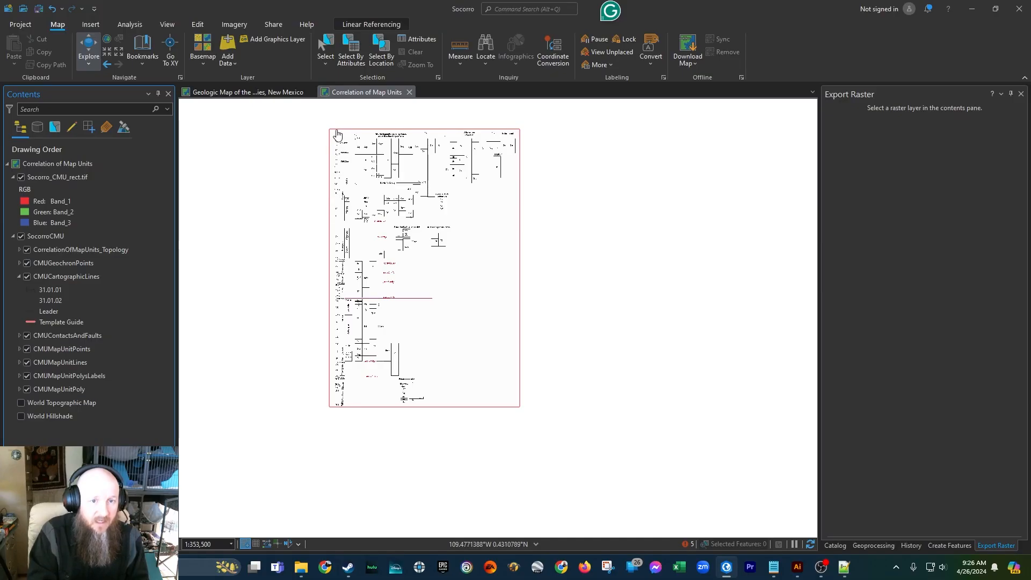
# - Examine how the rectified chart's black border aligns with the Template Guide frame at the upper-left corner and along the lower edge
pyautogui.scroll(5, 331, 125)
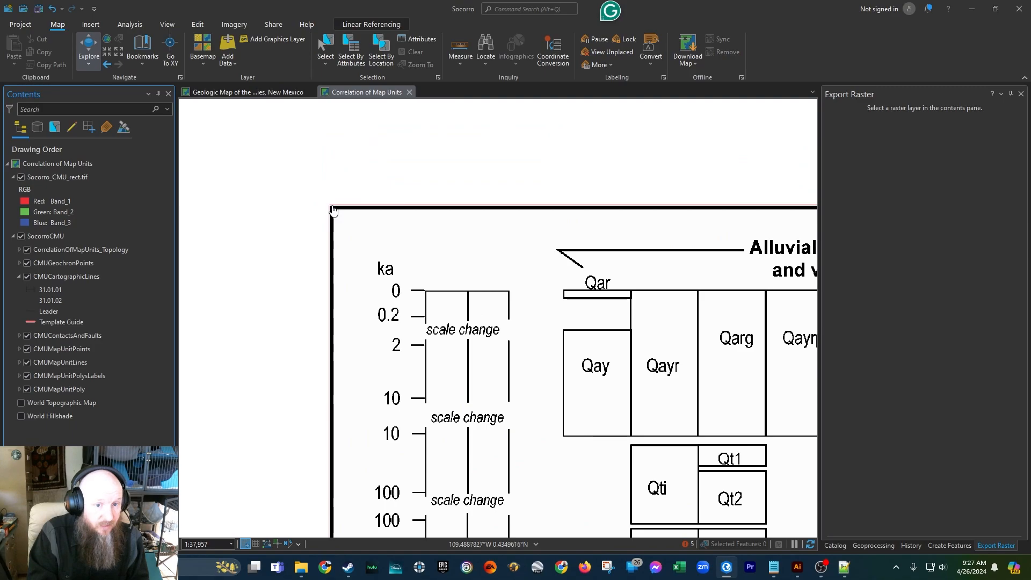
pyautogui.scroll(-6, 326, 209)
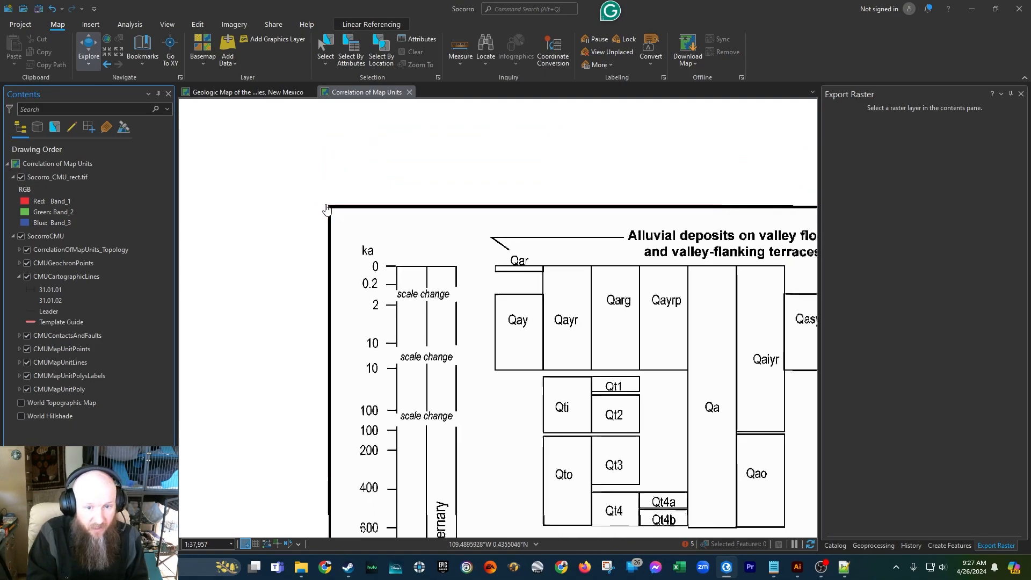
pyautogui.scroll(7, 319, 320)
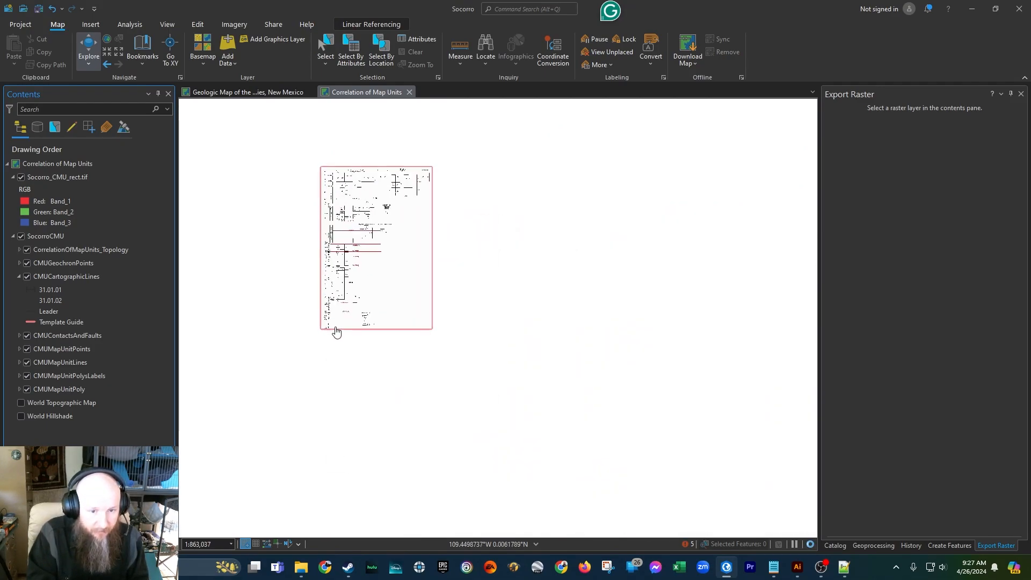
pyautogui.scroll(-2, 320, 384)
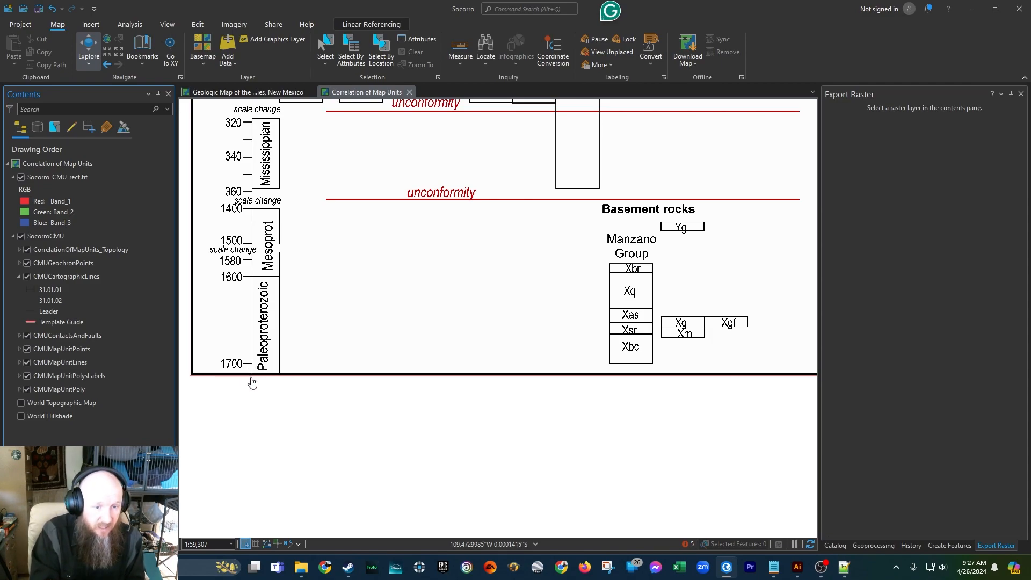
pyautogui.scroll(-3, 252, 417)
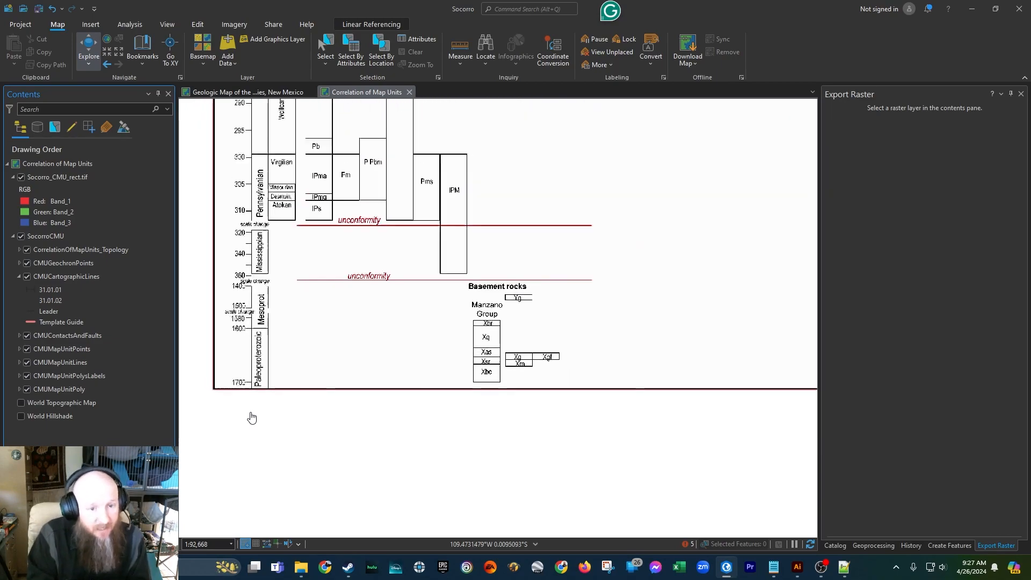
pyautogui.scroll(-1, 252, 418)
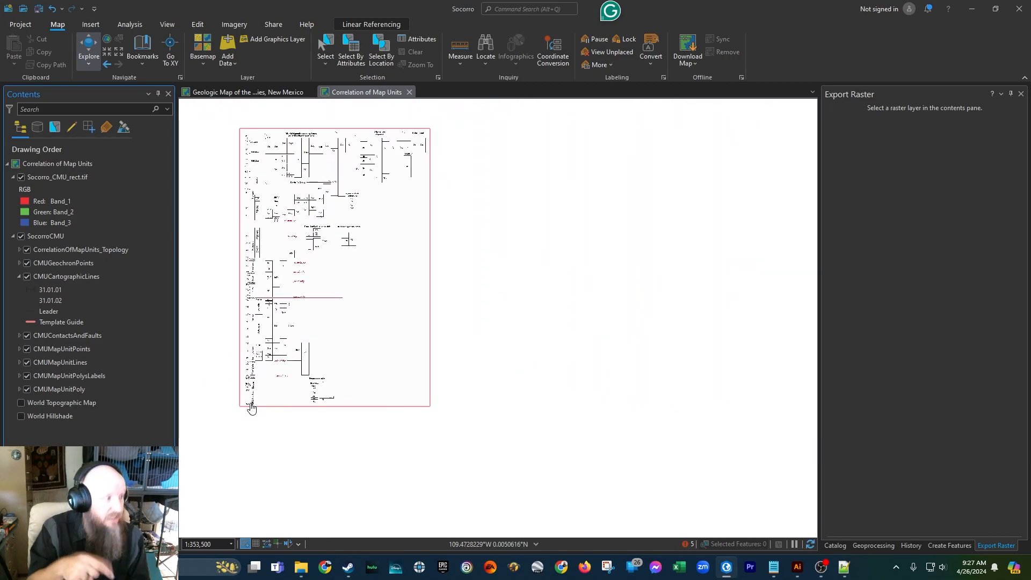
pyautogui.scroll(7, 252, 408)
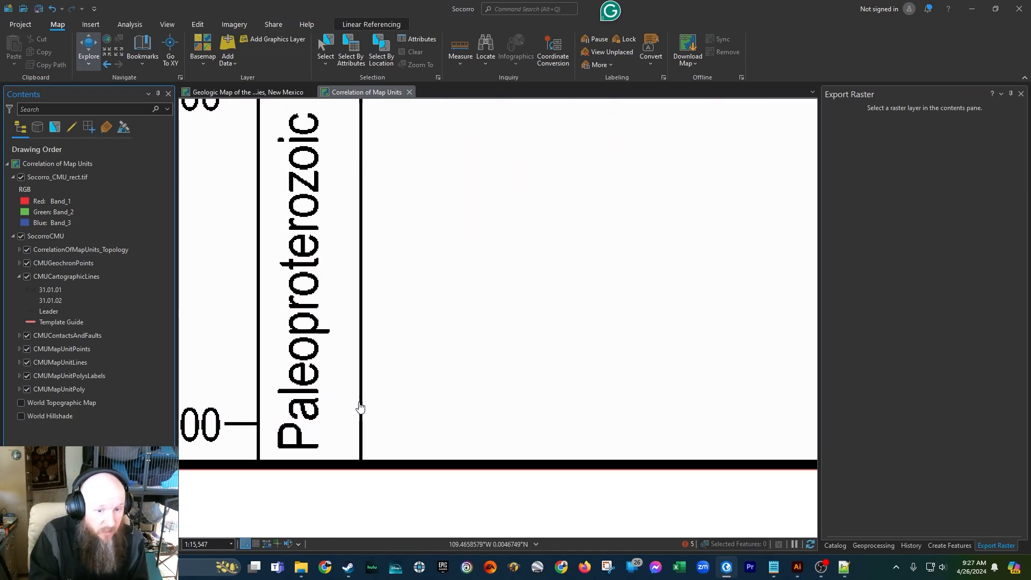
pyautogui.click(73, 276)
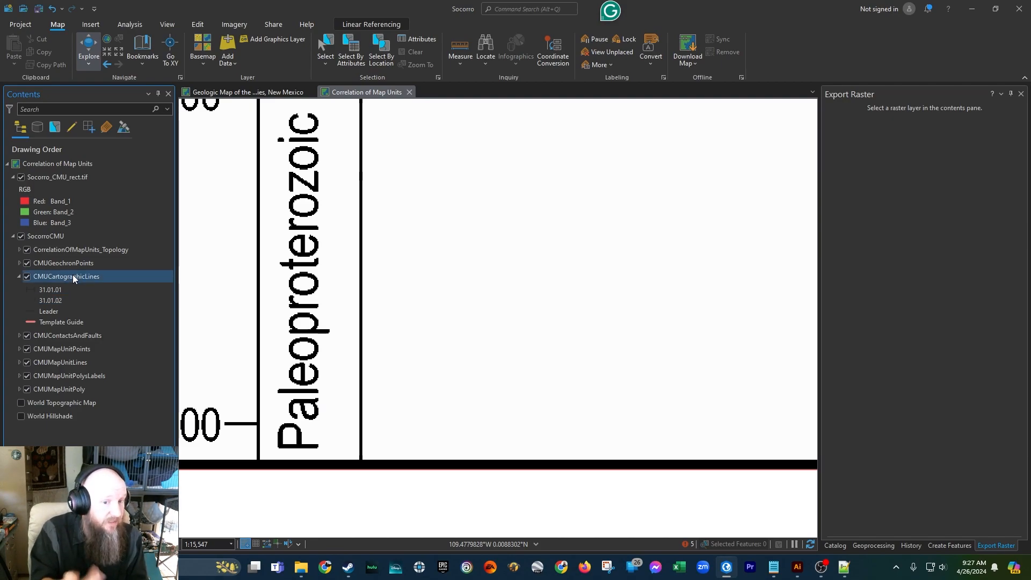
pyautogui.scroll(-5, 279, 440)
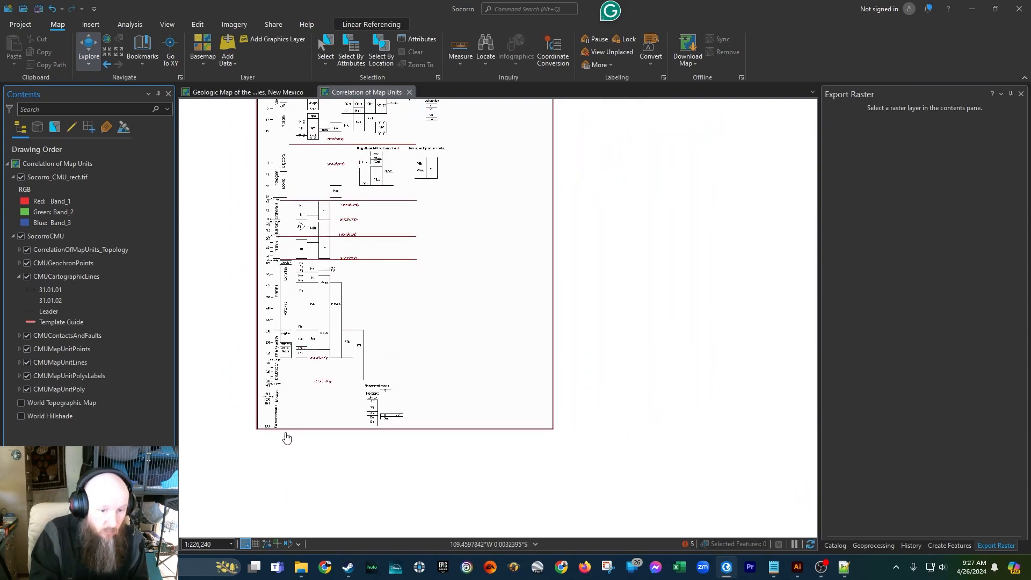
# - Delete the existing Template Guide line from the CMUCartographicLines attribute table and close the table
pyautogui.scroll(10, 283, 435)
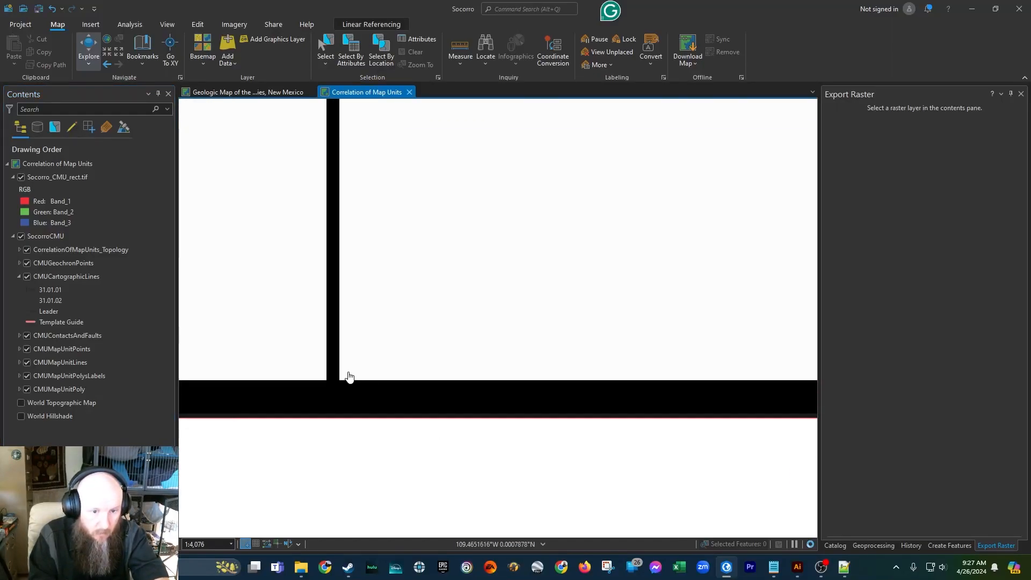
pyautogui.scroll(-3, 330, 378)
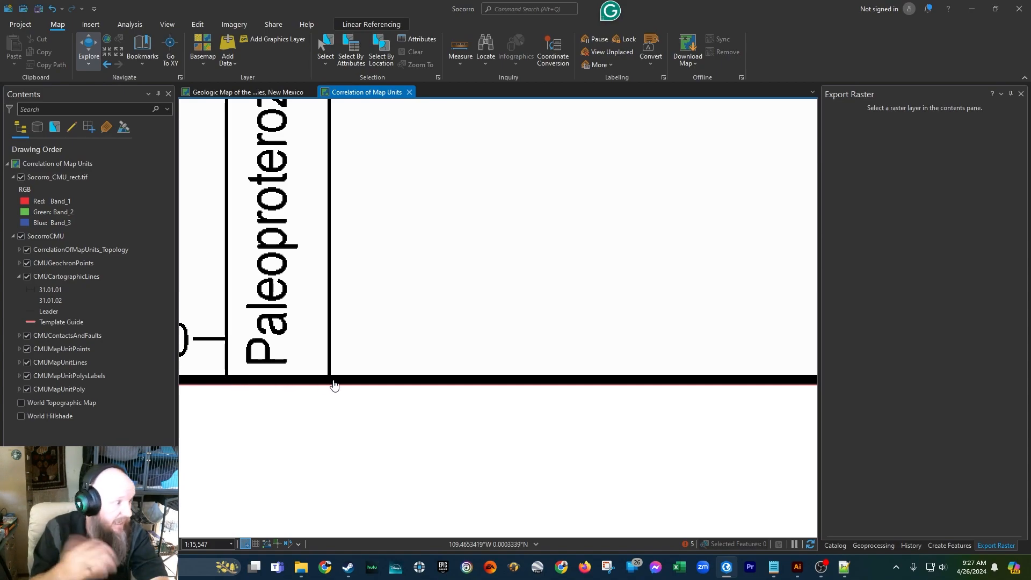
pyautogui.scroll(-5, 334, 386)
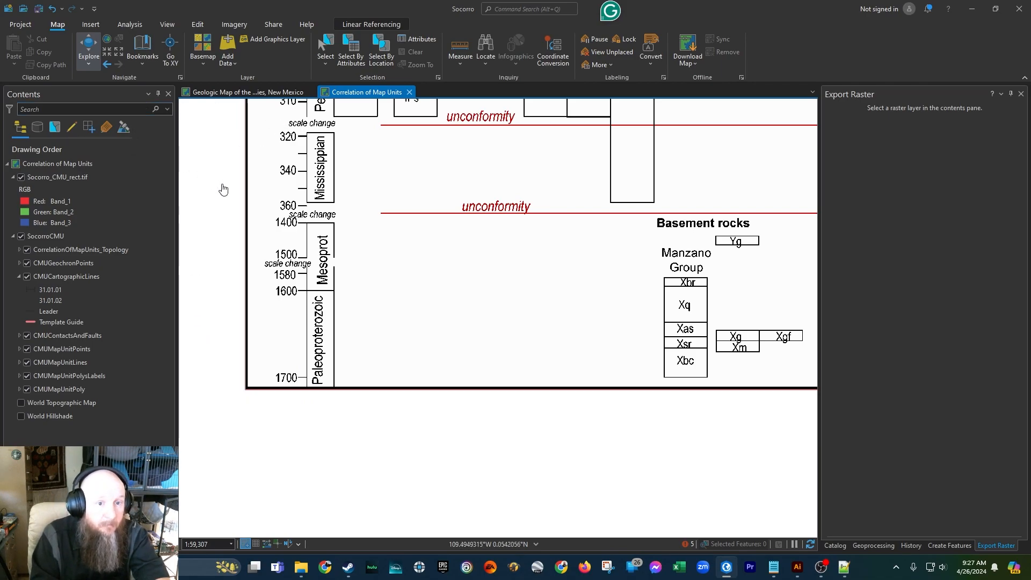
pyautogui.click(99, 214)
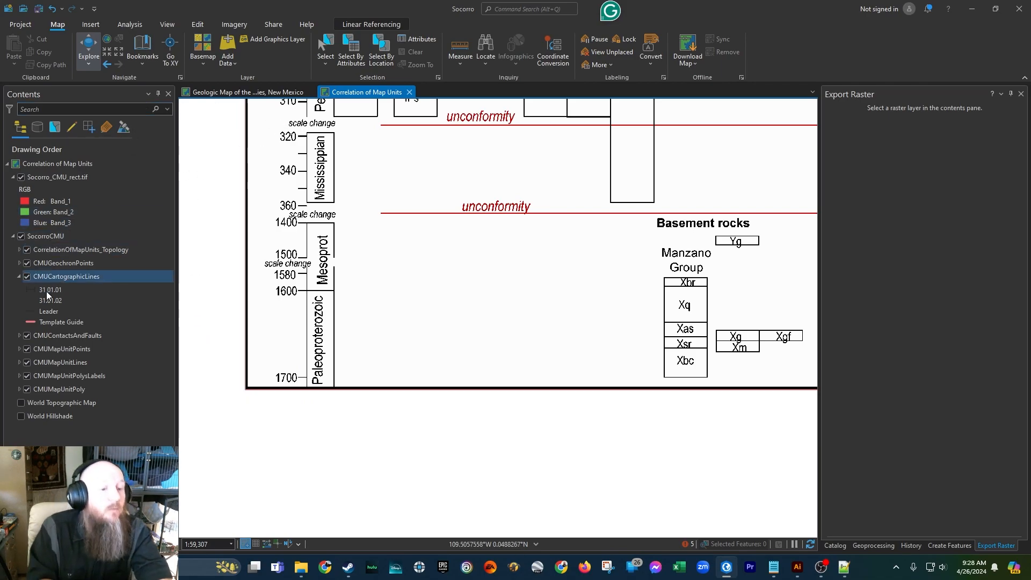
pyautogui.click(54, 276)
pyautogui.hotkey('ctrl', 't')
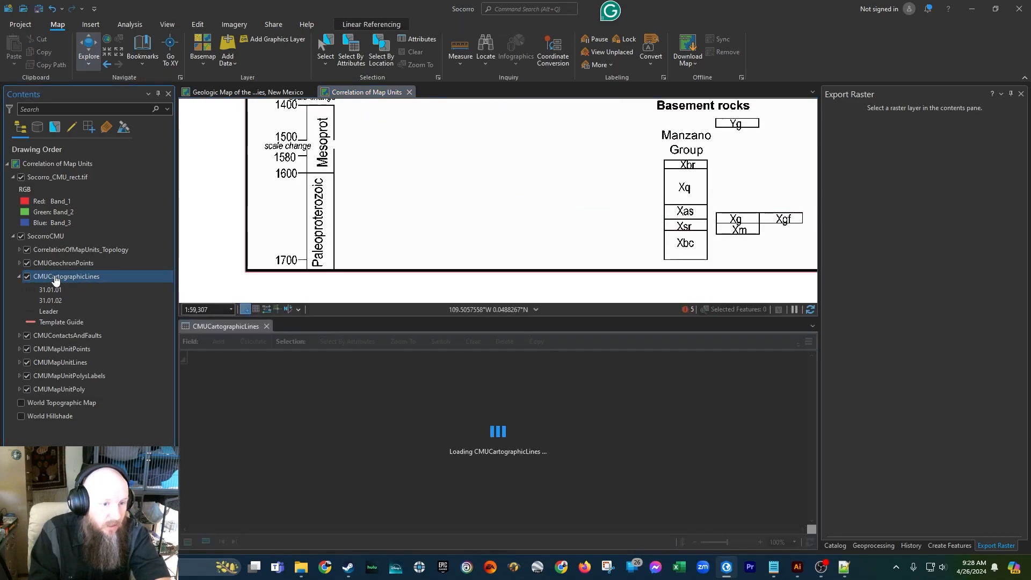
pyautogui.click(184, 371)
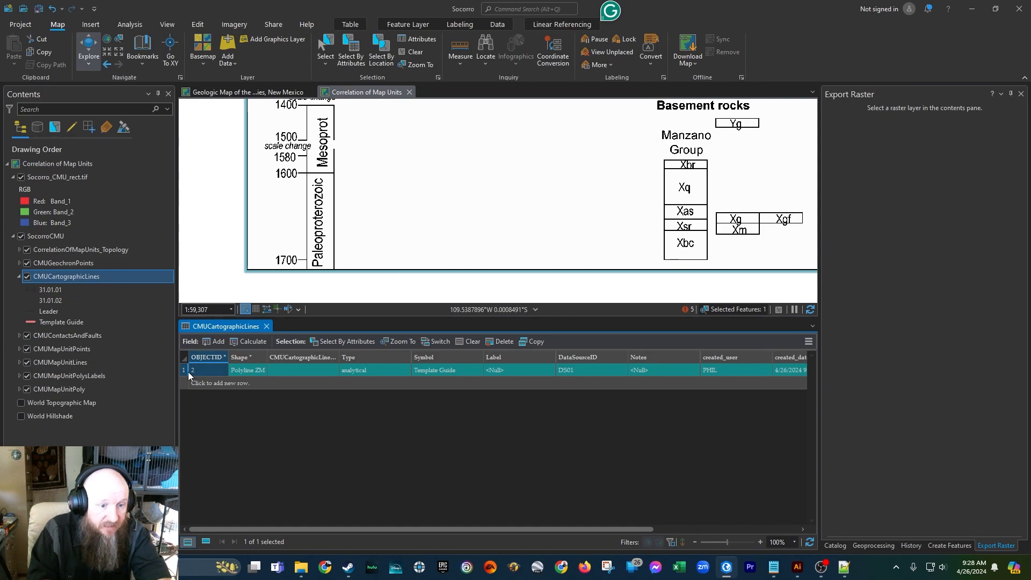
pyautogui.click(491, 343)
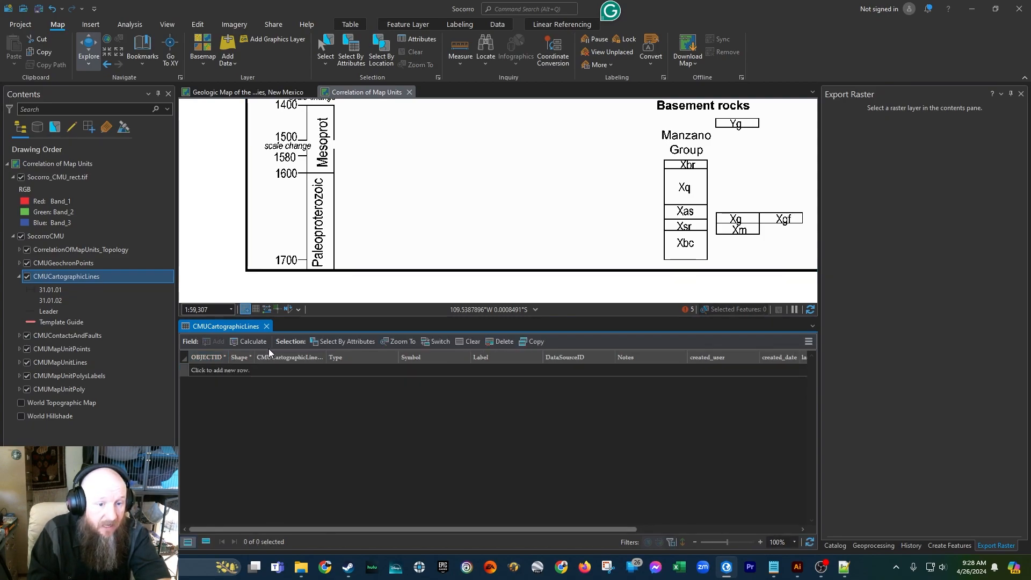
pyautogui.scroll(-3, 217, 297)
pyautogui.scroll(-2, 217, 297)
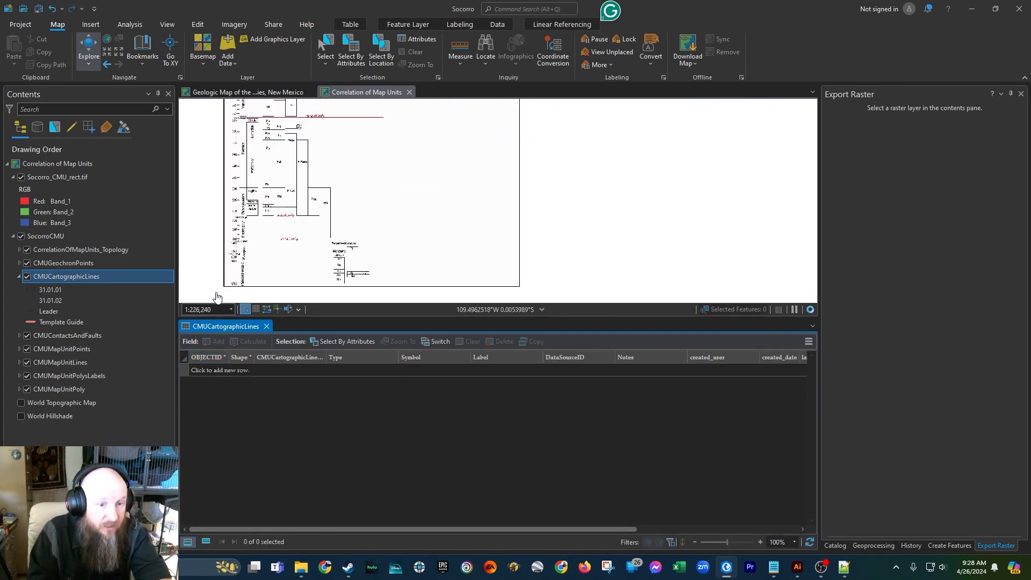
pyautogui.click(267, 327)
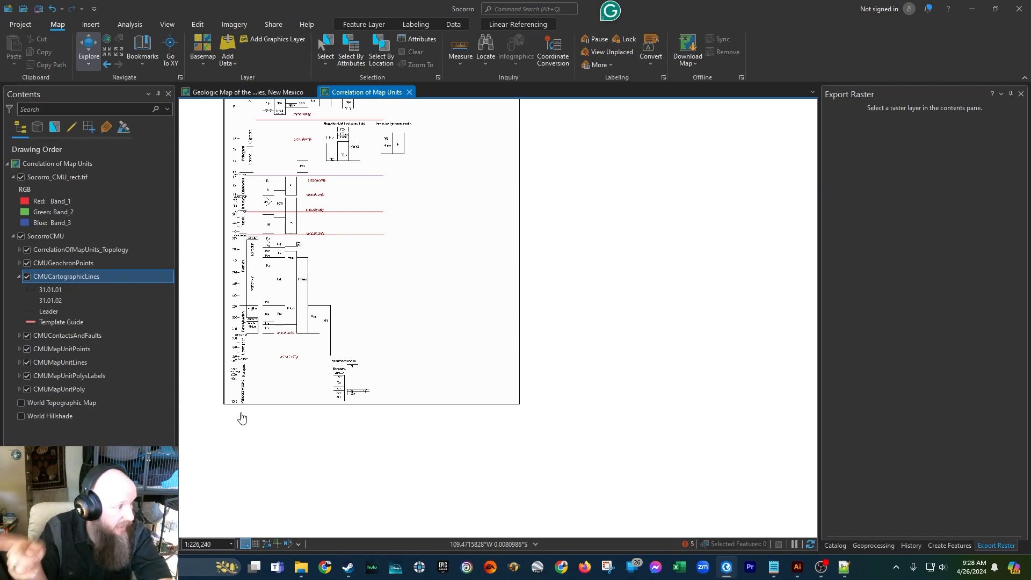
# - Start a Template Guide line where the left edge of the Paleoproterozoic column meets the chart's bottom border
pyautogui.scroll(5, 236, 411)
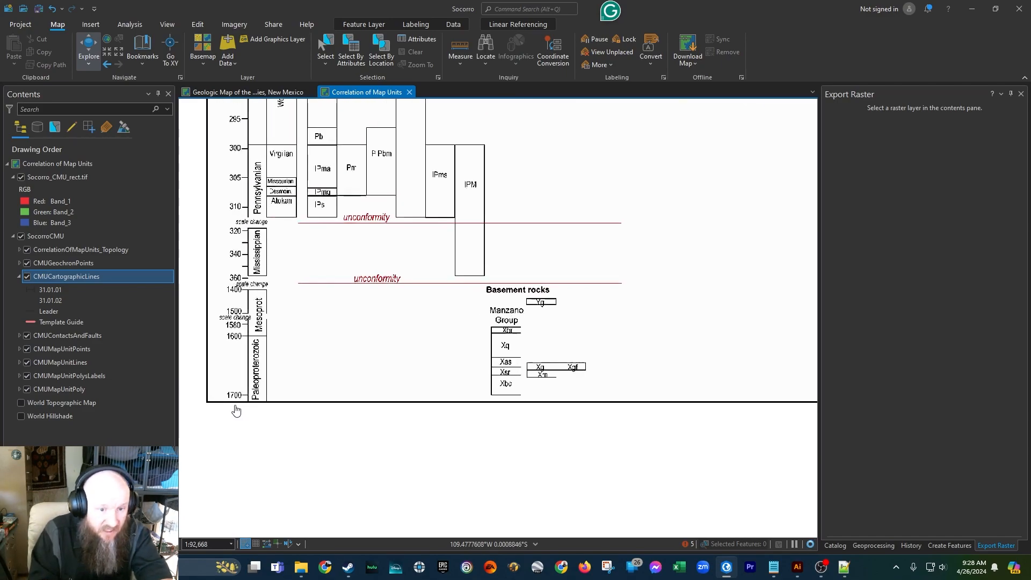
pyautogui.scroll(3, 236, 411)
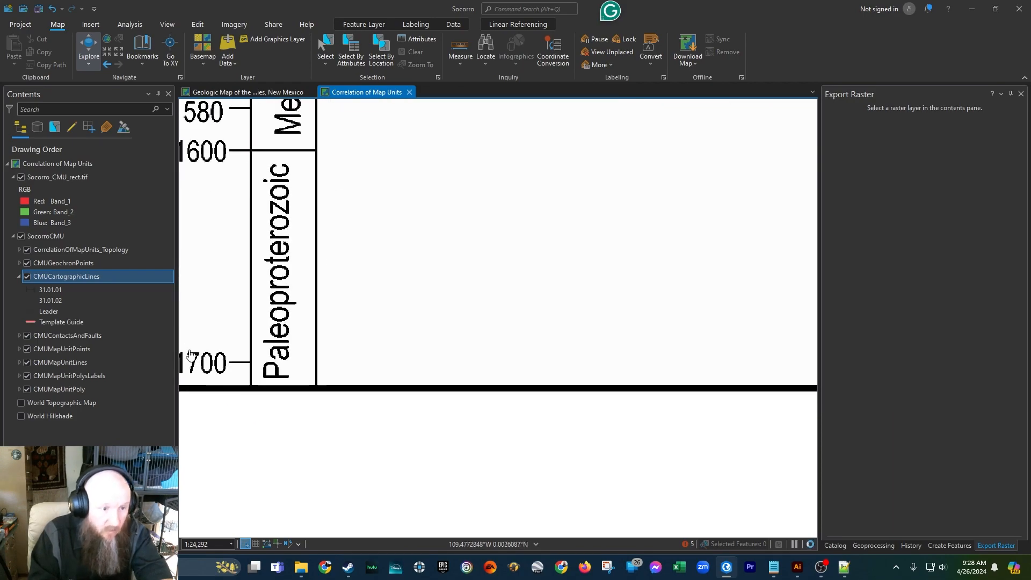
pyautogui.click(949, 546)
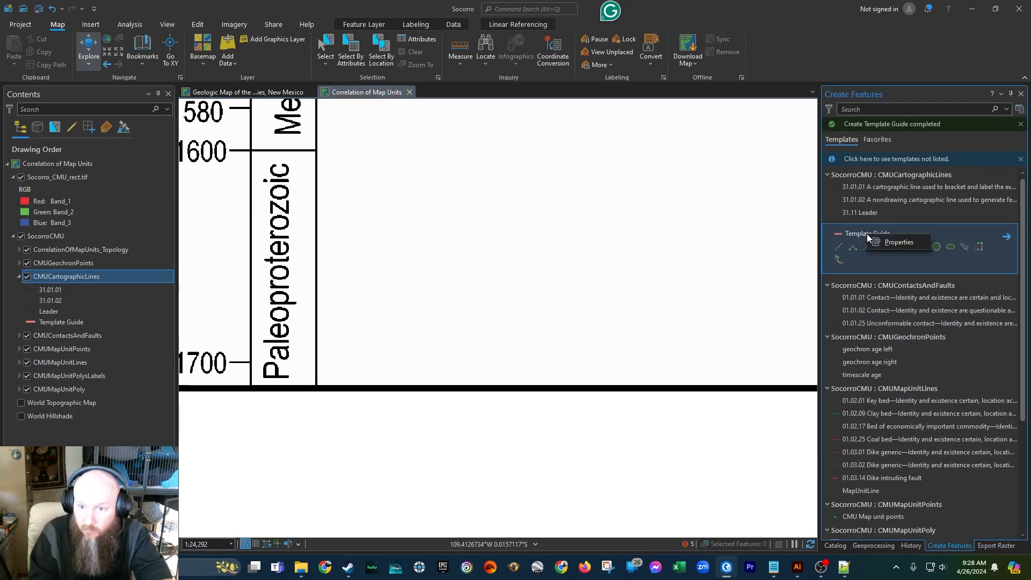
pyautogui.click(870, 233)
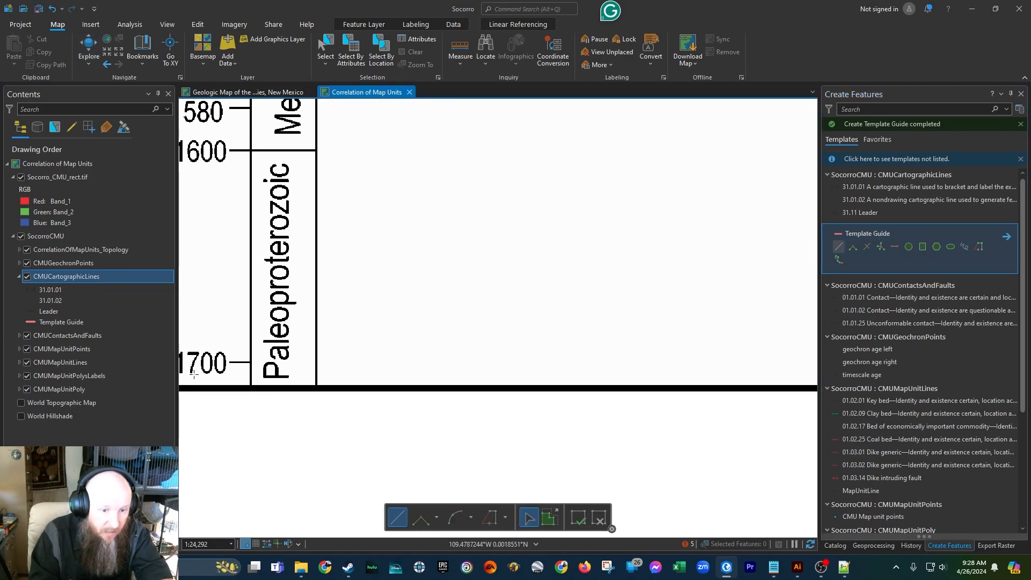
pyautogui.click(251, 388)
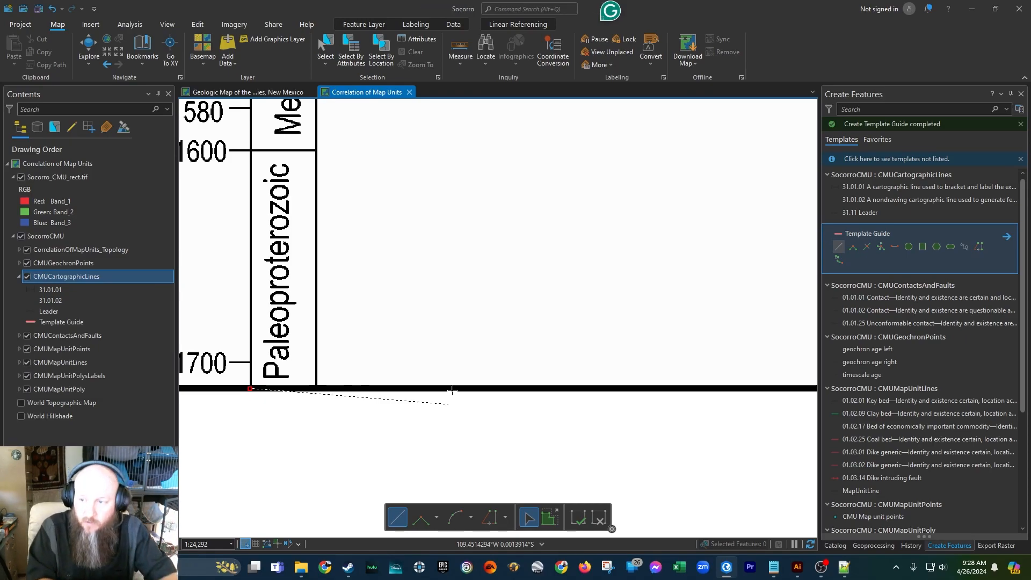
# - Switch to Notepad++ and add the calculation 1/100,000=0.5in/x with x=1270m below the y result, and move the window aside
pyautogui.hotkey('alt', 'Tab')
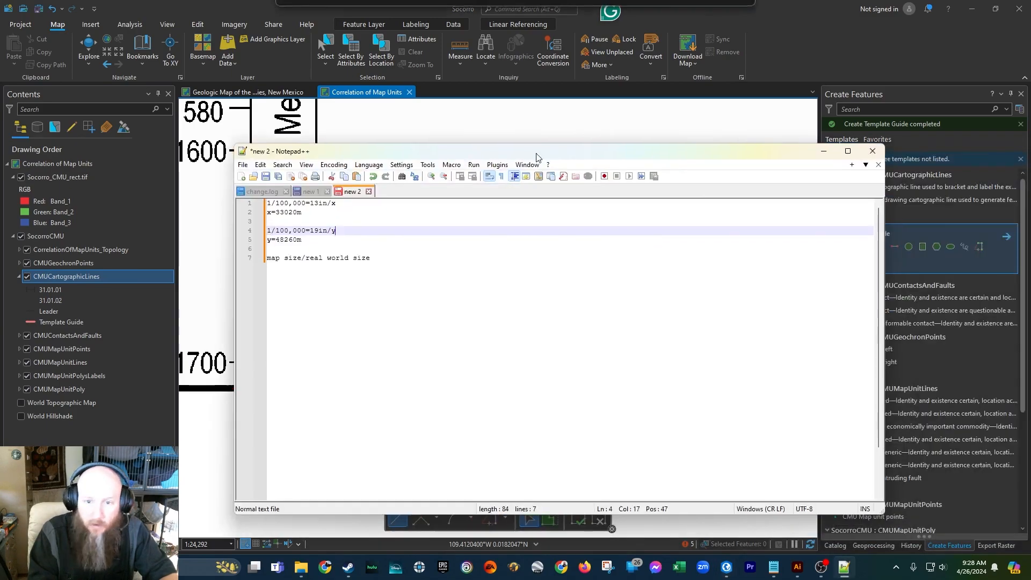
pyautogui.moveTo(536, 157); pyautogui.dragTo(360, 140)
pyautogui.click(133, 225)
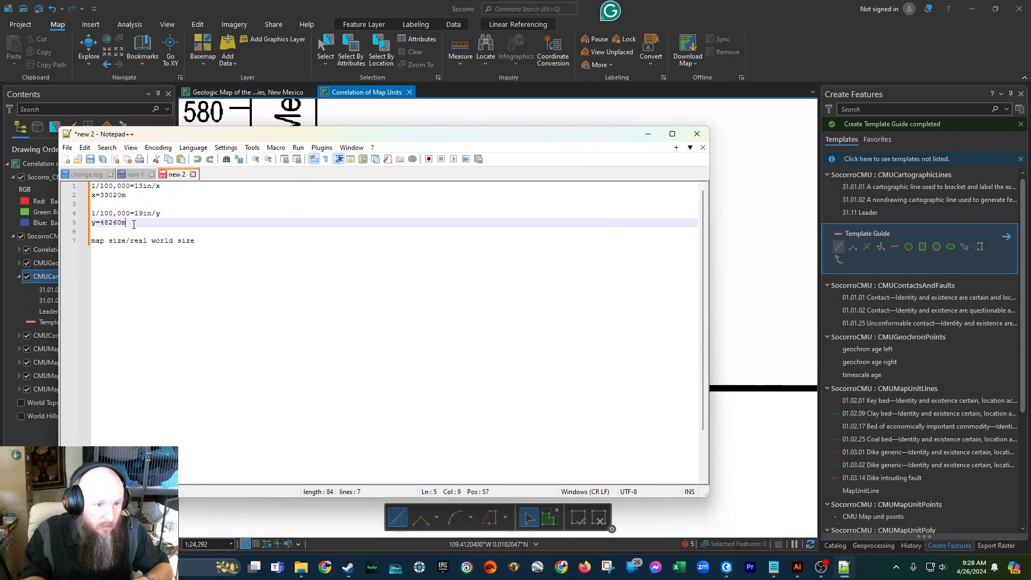
pyautogui.press('Return')
pyautogui.press('Return')
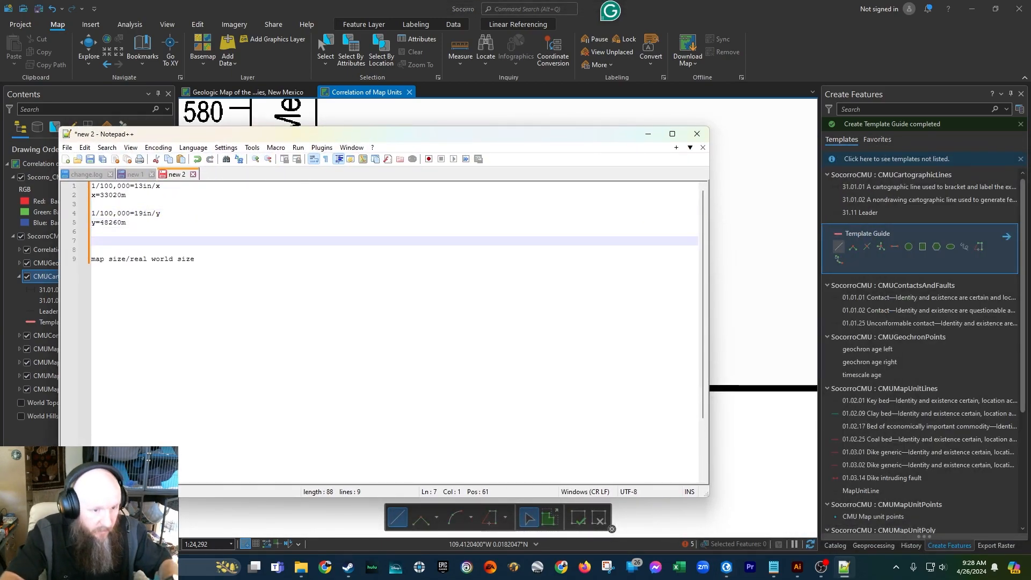
pyautogui.write('1/100,000')
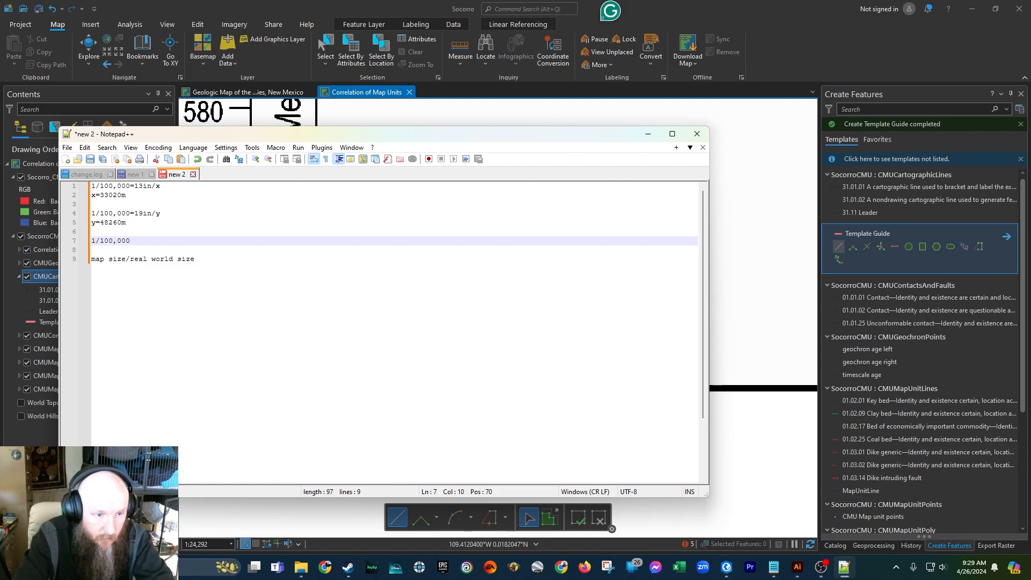
pyautogui.write('=0.5in/x')
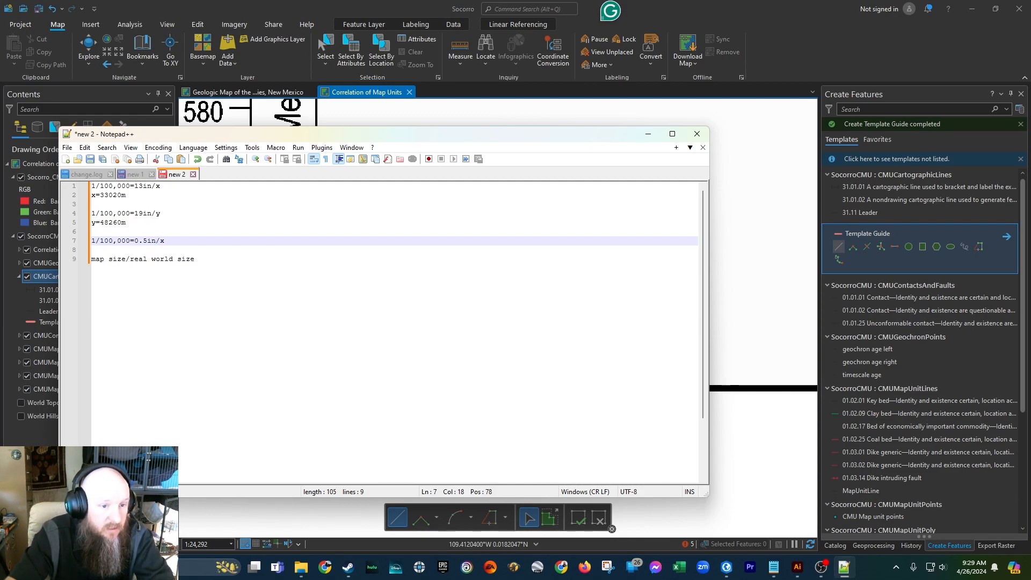
pyautogui.press('Return')
pyautogui.write('x=')
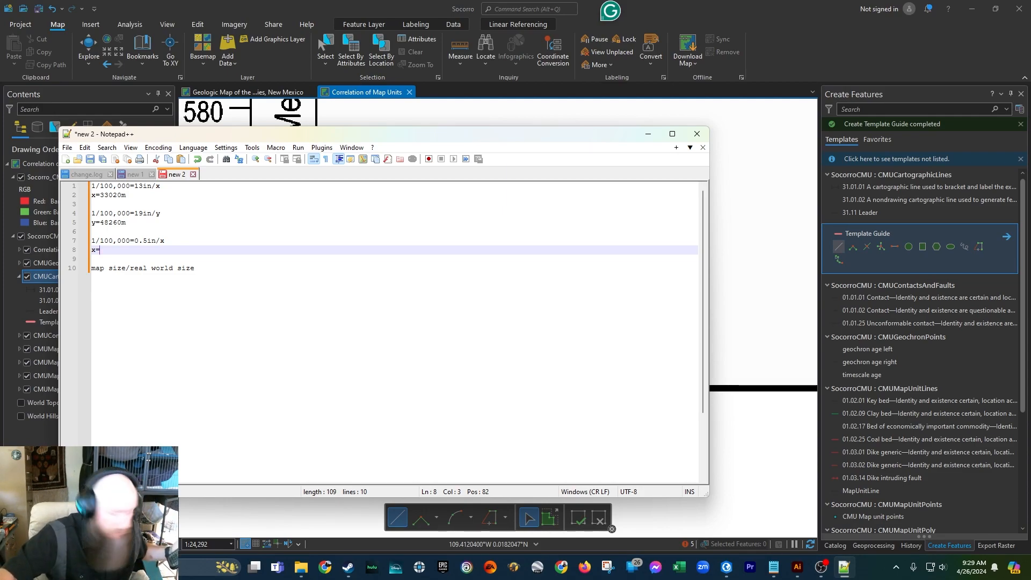
pyautogui.write('270m')
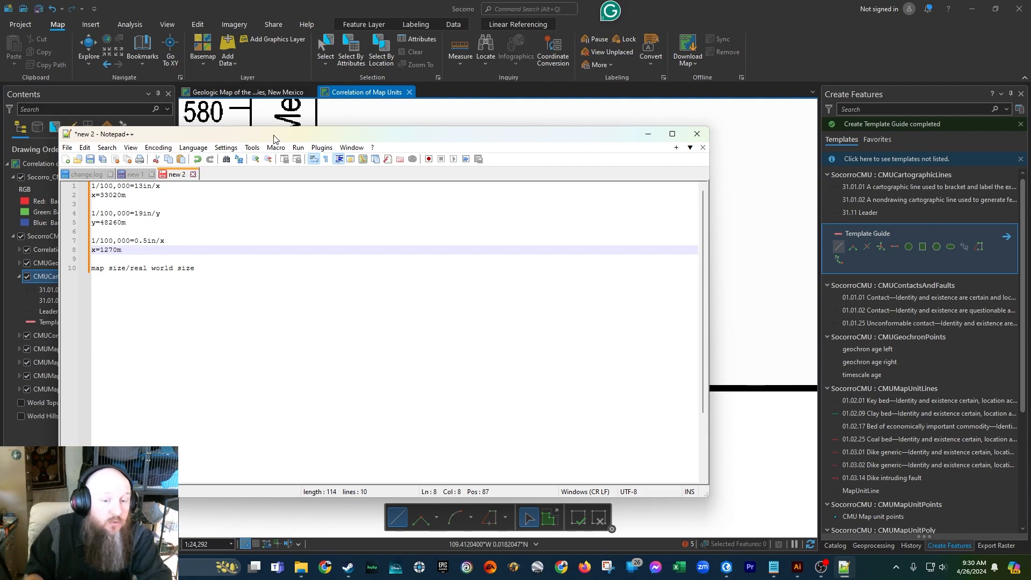
pyautogui.moveTo(304, 138); pyautogui.dragTo(1030, 154)
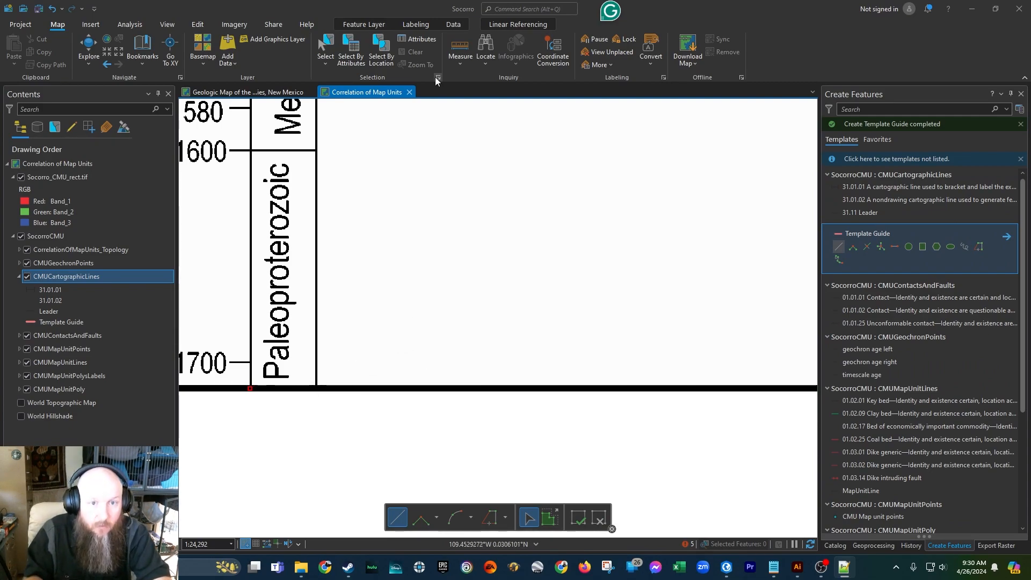
# - Draw the guide line's first segment in ArcGIS Pro with a horizontal direction of 90 and a delta X of 1270 m
pyautogui.hotkey('ctrl', 'a')
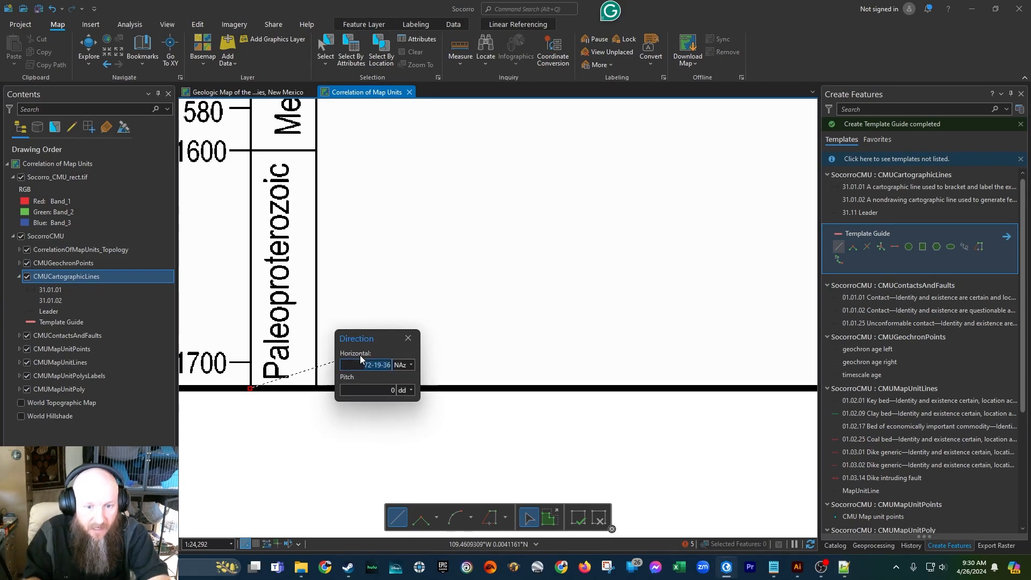
pyautogui.write('90')
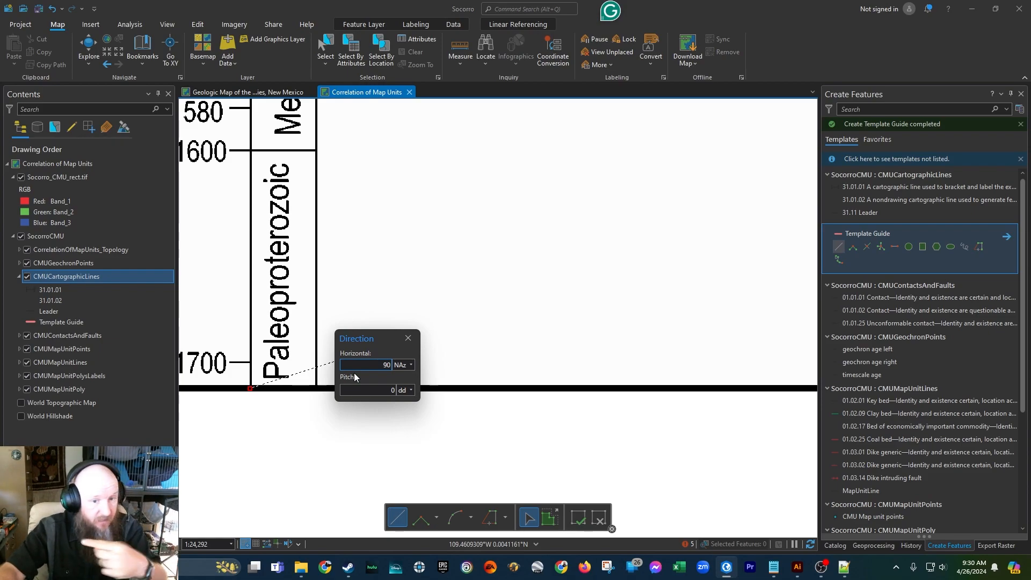
pyautogui.press('Return')
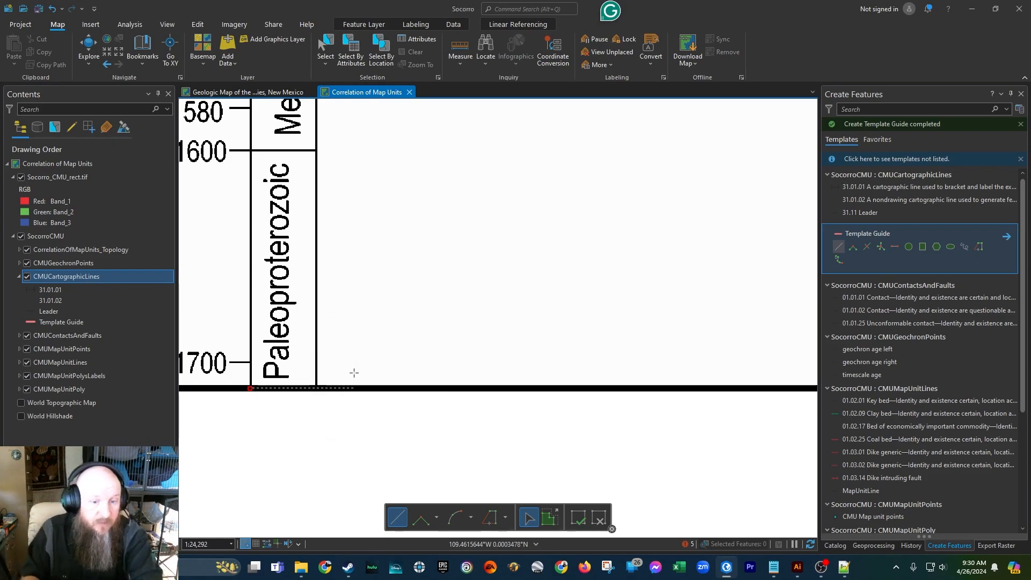
pyautogui.rightClick(316, 388)
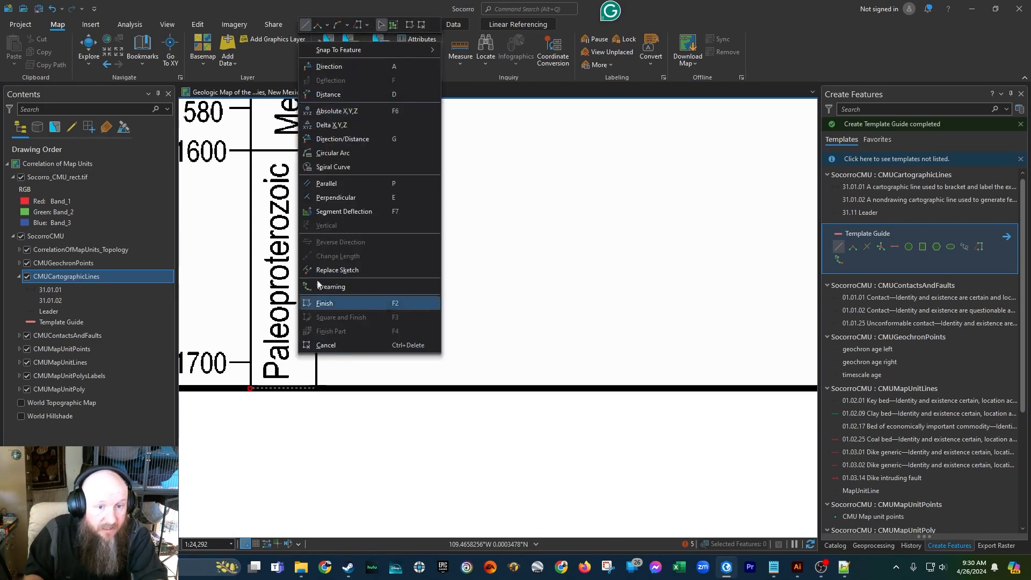
pyautogui.click(330, 127)
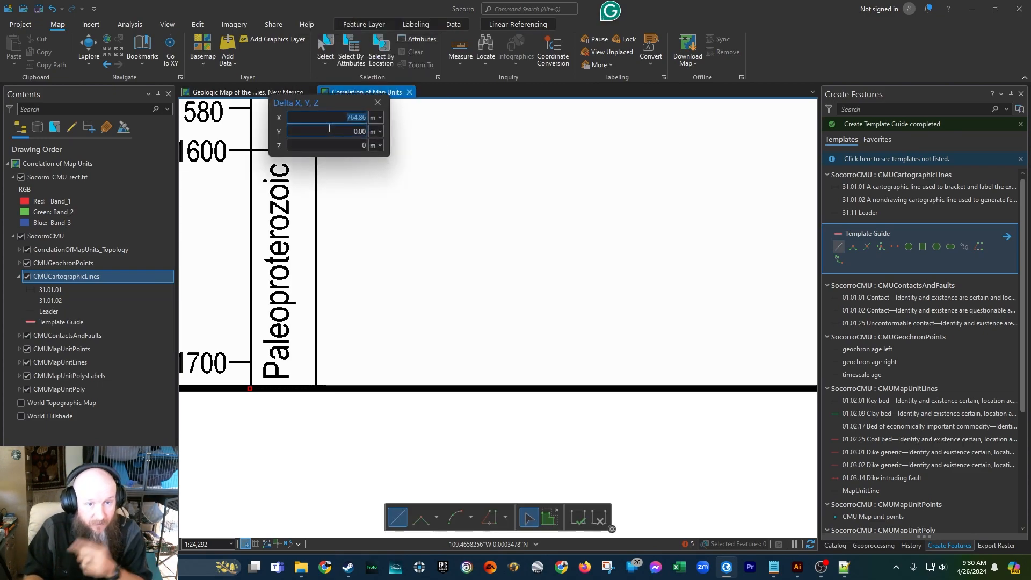
pyautogui.write('1270')
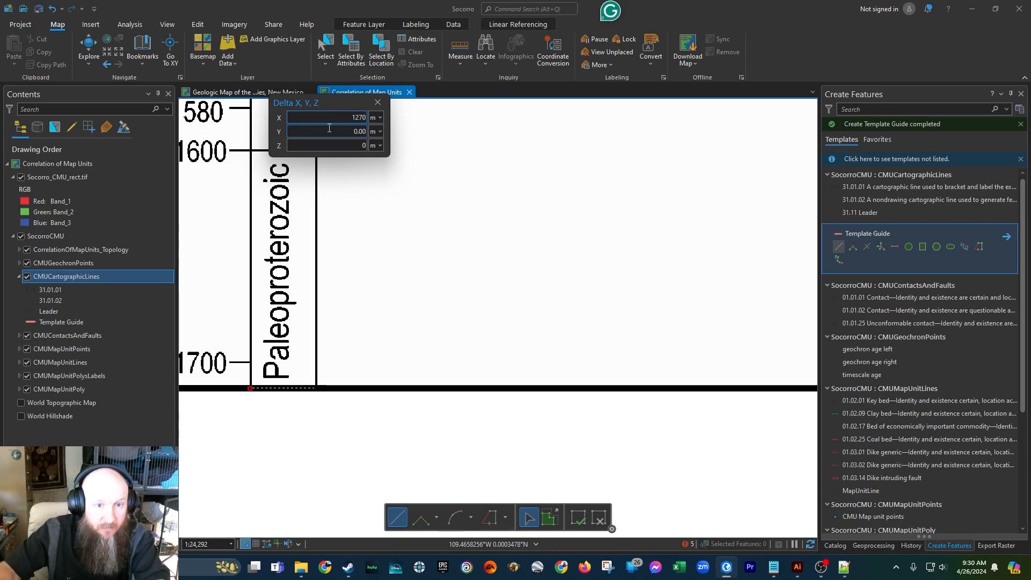
pyautogui.press('Return')
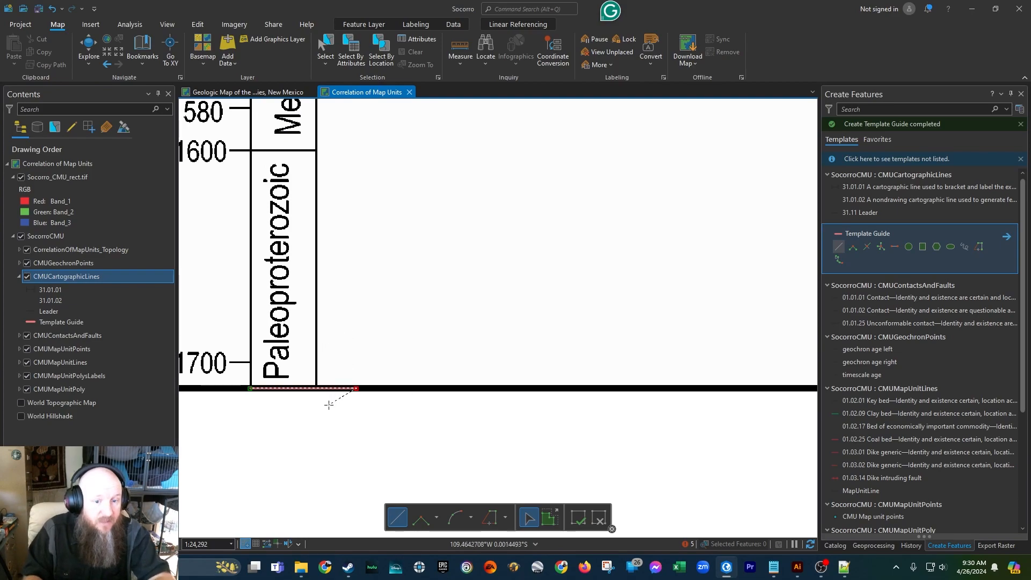
# - Draw the guide line's second segment along the bottom border with a horizontal direction of 90 and a delta X of 1270 m
pyautogui.scroll(-2, 273, 424)
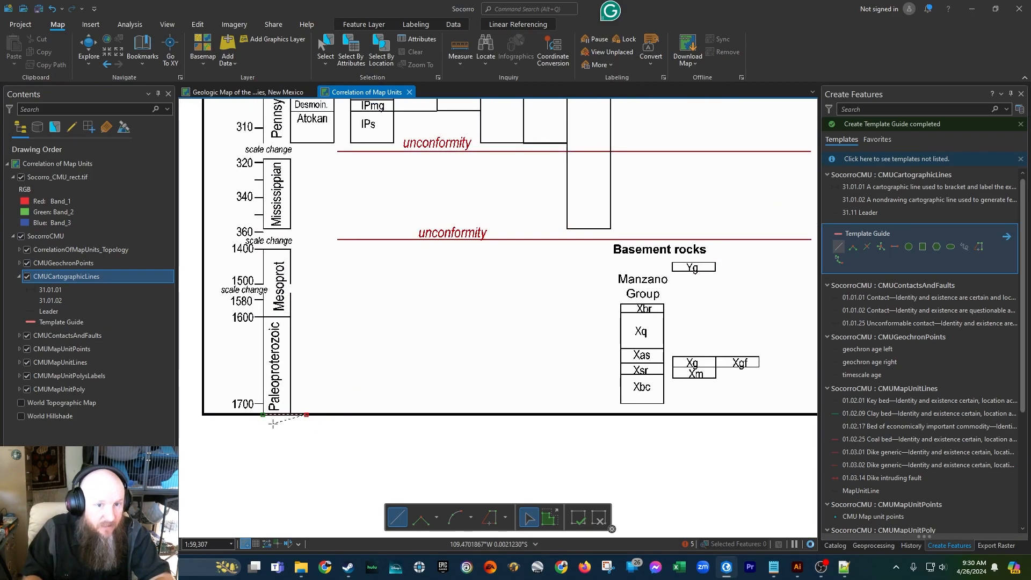
pyautogui.scroll(-1, 273, 424)
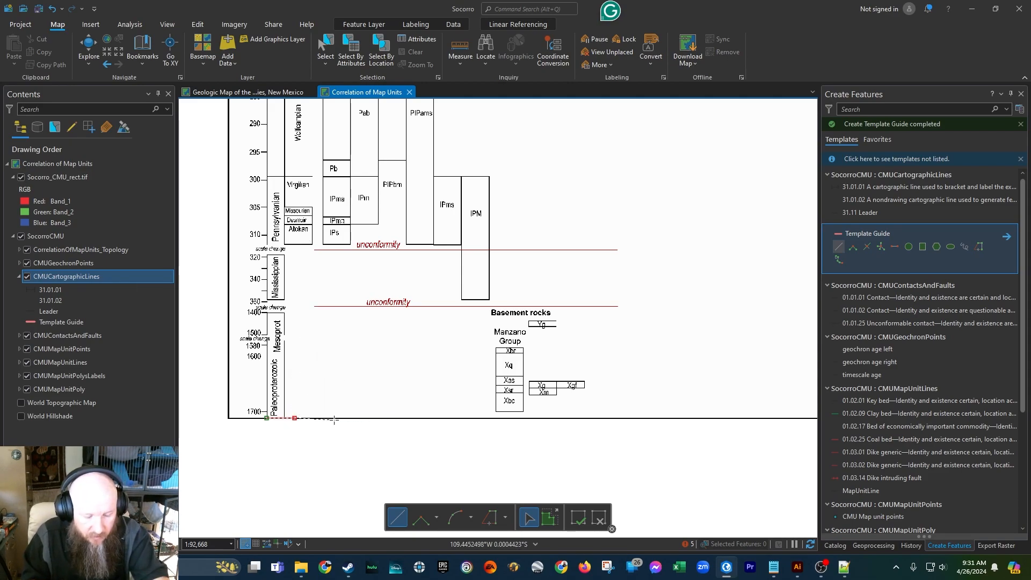
pyautogui.hotkey('ctrl', 'a')
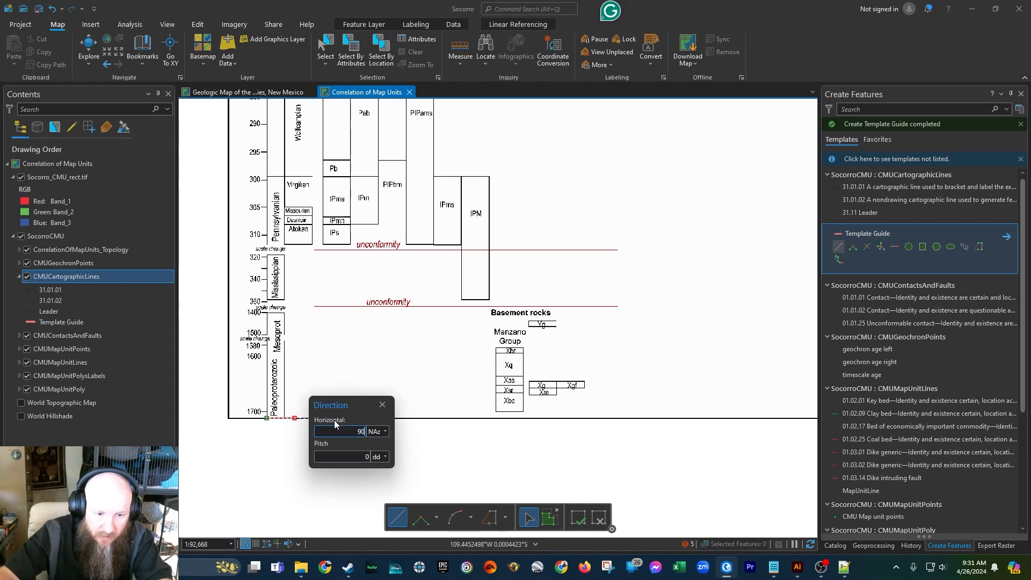
pyautogui.press('Return')
pyautogui.rightClick(330, 425)
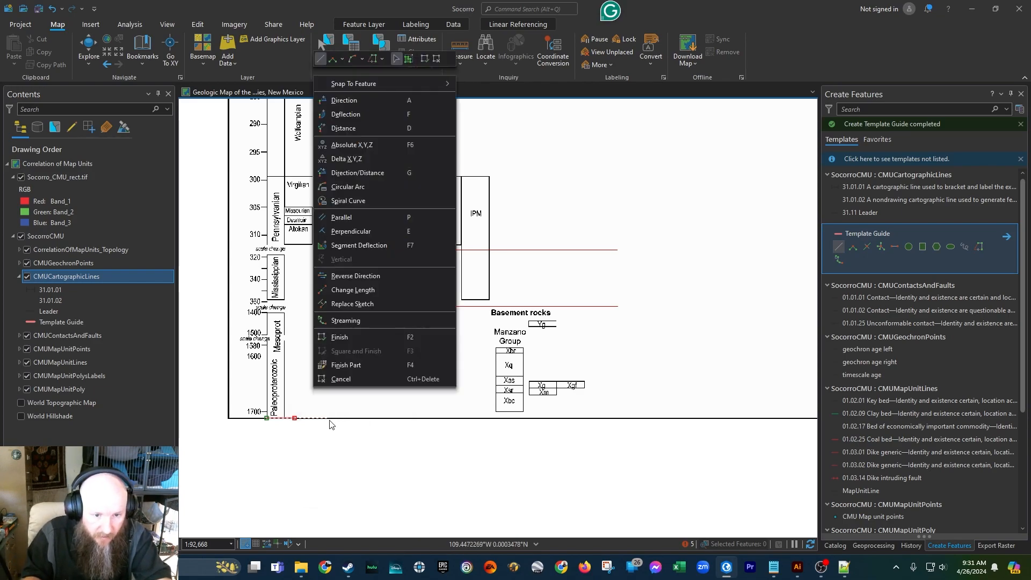
pyautogui.click(345, 162)
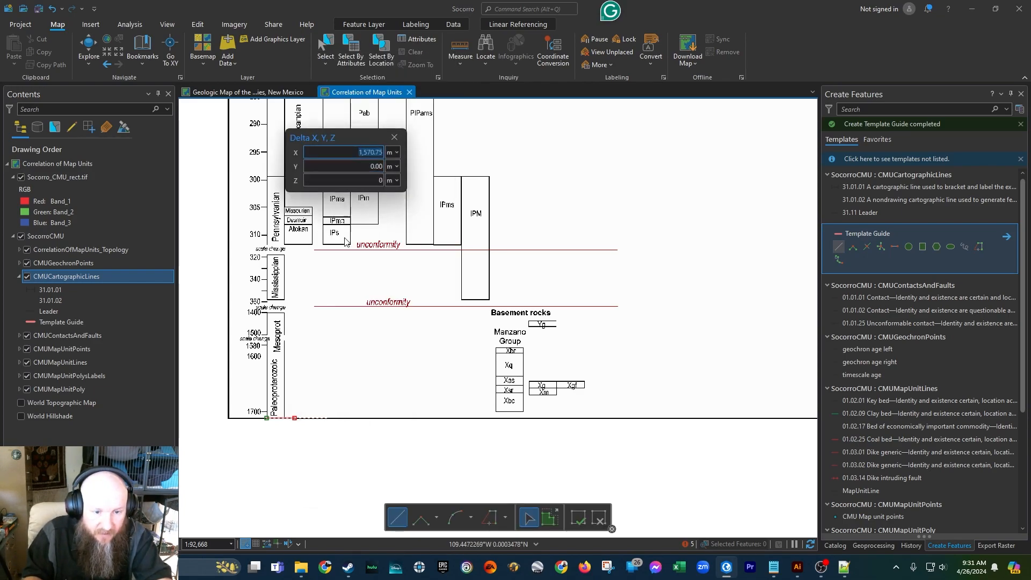
pyautogui.write('1270')
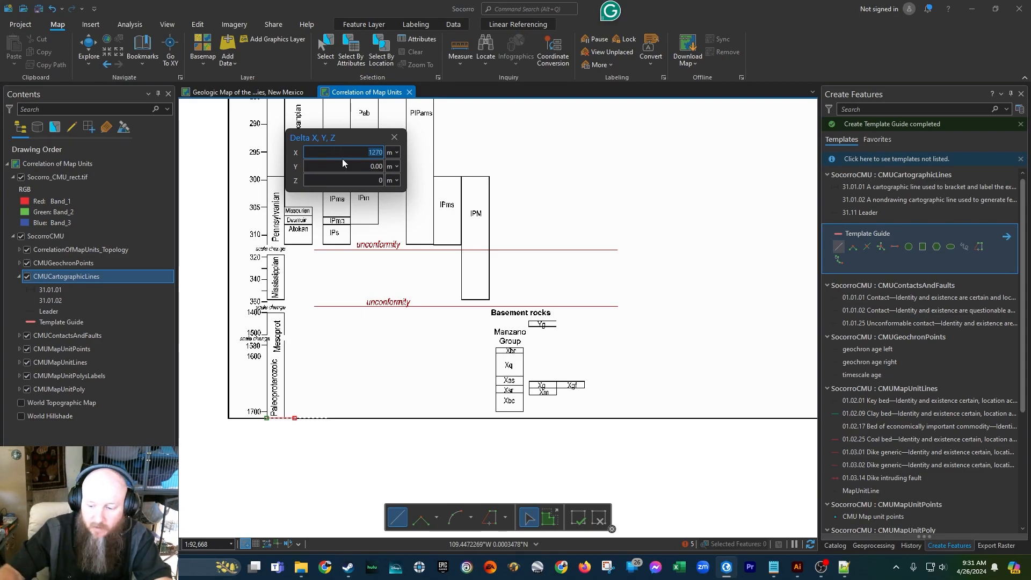
pyautogui.press('Return')
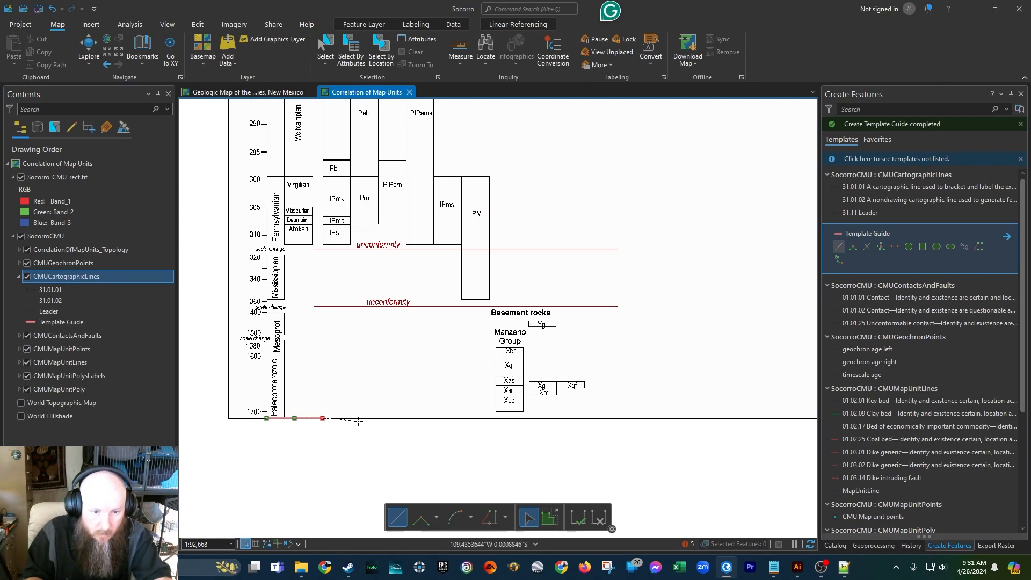
# - Draw the guide line's third and fourth segments along the bottom border, each with direction 90 and a delta X of 1270 m
pyautogui.hotkey('ctrl', 'a')
pyautogui.press('Escape')
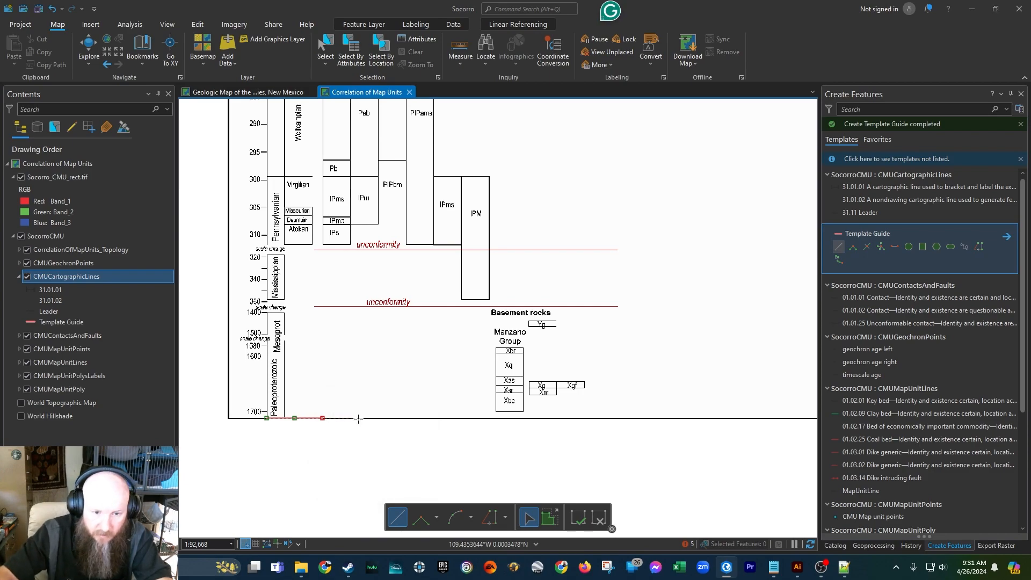
pyautogui.rightClick(353, 421)
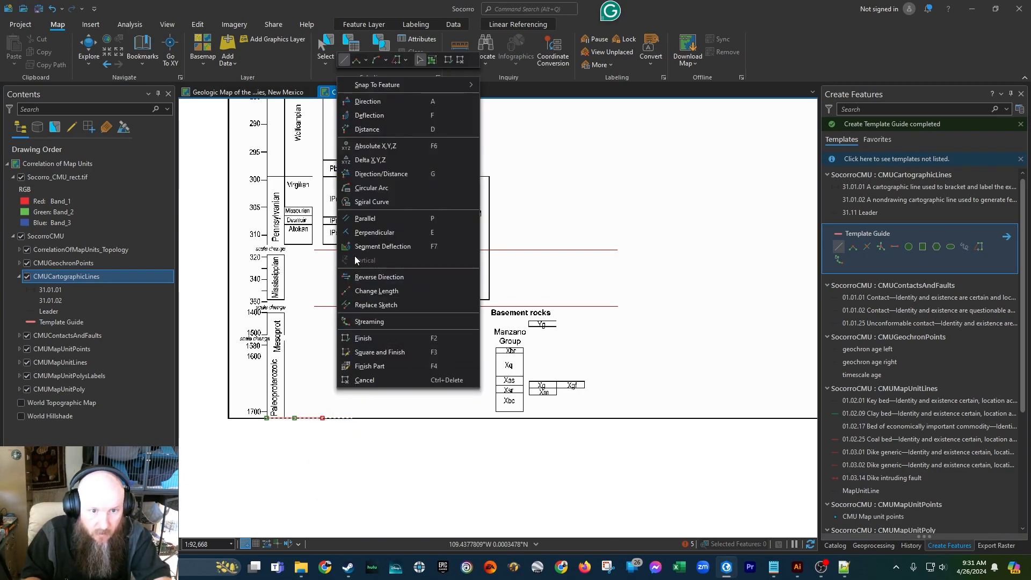
pyautogui.click(357, 143)
pyautogui.write('1270')
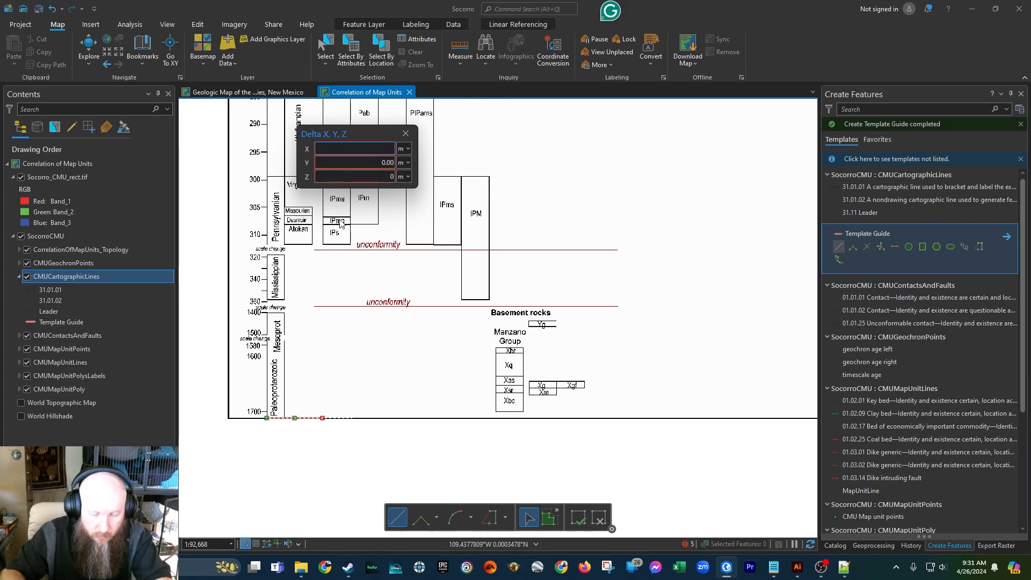
pyautogui.press('Return')
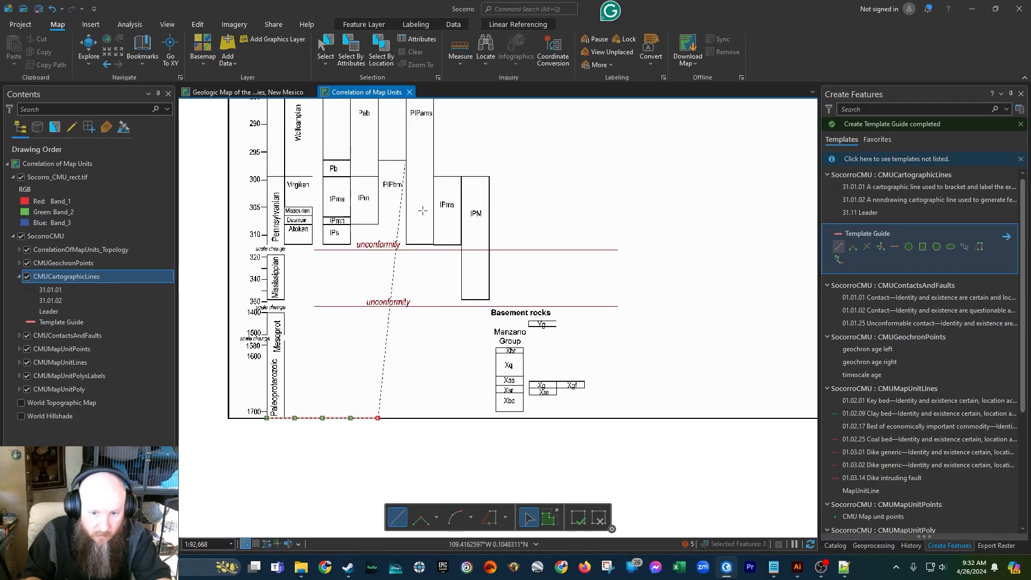
# - Draw the guide line's fifth and sixth segments, each with a horizontal direction of 90 and a delta X of 1270 m
pyautogui.rightClick(424, 254)
pyautogui.click(422, 84)
pyautogui.press('Return')
pyautogui.rightClick(423, 287)
pyautogui.click(455, 49)
pyautogui.press('Return')
pyautogui.rightClick(438, 315)
pyautogui.click(448, 107)
pyautogui.press('Return')
# - Add the seventh segment of the guide line with a horizontal direction of 90 and a delta X of 1270 m
pyautogui.rightClick(467, 415)
pyautogui.click(477, 95)
pyautogui.press('Return')
pyautogui.rightClick(450, 315)
pyautogui.click(466, 109)
pyautogui.press('Return')
# - Add the eighth segment of the guide line with a horizontal direction of 90 and a delta X of 1270 m
pyautogui.rightClick(493, 402)
pyautogui.click(511, 82)
pyautogui.press('Return')
pyautogui.rightClick(493, 429)
pyautogui.click(510, 168)
pyautogui.press('Return')
# - Add the ninth segment of the guide line with a horizontal direction of 90 and a delta X of 1270 m
pyautogui.rightClick(542, 416)
pyautogui.click(559, 101)
pyautogui.press('Return')
pyautogui.rightClick(527, 423)
pyautogui.click(539, 164)
pyautogui.press('Return')
# - Add the tenth segment of the guide line with a horizontal direction of 90 and a delta X of 1270 m
pyautogui.rightClick(539, 418)
pyautogui.click(561, 101)
pyautogui.press('Return')
pyautogui.rightClick(540, 387)
pyautogui.click(584, 127)
pyautogui.write('1270')
pyautogui.press('Return')
# - Add the eleventh segment of the guide line with a horizontal direction of 90 and a delta X of 1270 m
pyautogui.rightClick(564, 418)
pyautogui.click(578, 104)
pyautogui.press('Return')
pyautogui.rightClick(568, 387)
pyautogui.click(573, 122)
pyautogui.write('1270')
pyautogui.press('Return')
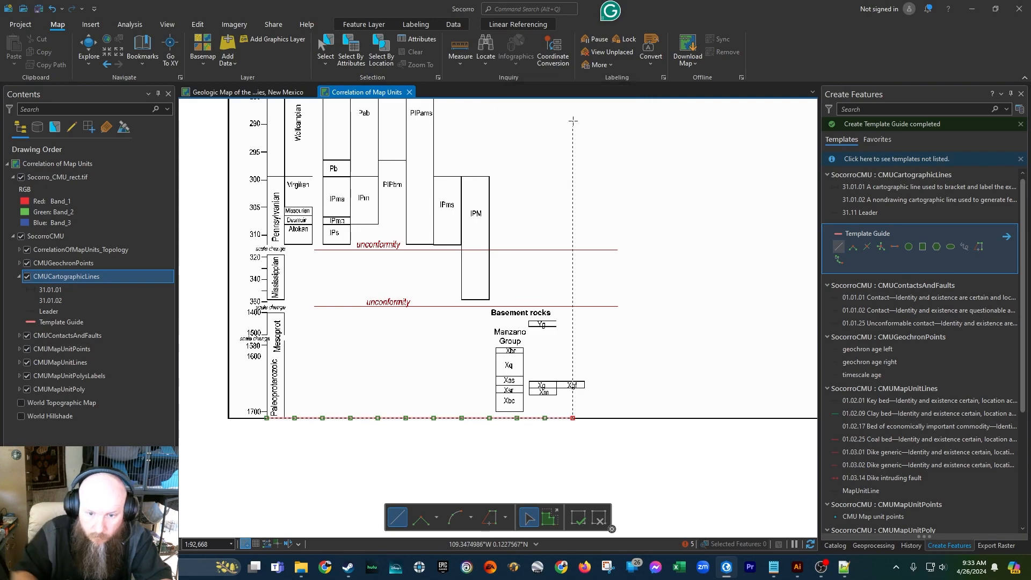
# - Extend the guide line by its twelfth segment, using a horizontal direction of 90 and a delta X of 1270 m
pyautogui.rightClick(605, 422)
pyautogui.click(631, 116)
pyautogui.press('Return')
pyautogui.rightClick(593, 377)
pyautogui.click(617, 146)
pyautogui.write('1270')
pyautogui.press('Return')
# - Extend the guide line by its thirteenth segment, using a horizontal direction of 90 and a delta X of 1270 m
pyautogui.rightClick(646, 374)
pyautogui.click(646, 70)
pyautogui.press('Return')
pyautogui.rightClick(646, 184)
pyautogui.click(658, 308)
pyautogui.write('1270')
pyautogui.press('Return')
# - Extend the guide line by its fourteenth segment, using a horizontal direction of 90 and a delta X of 1270 m
pyautogui.scroll(-3, 591, 419)
pyautogui.rightClick(592, 407)
pyautogui.click(630, 144)
pyautogui.write('90')
pyautogui.press('Return')
pyautogui.rightClick(610, 434)
pyautogui.click(617, 170)
pyautogui.write('1270')
pyautogui.press('Return')
# - Extend the guide line by its fifteenth segment, using a horizontal direction of 90 and a delta X of 1270 m
pyautogui.rightClick(620, 431)
pyautogui.click(649, 116)
pyautogui.write('90')
pyautogui.press('Return')
pyautogui.rightClick(616, 435)
pyautogui.click(630, 175)
pyautogui.write('1270')
pyautogui.press('Return')
# - Extend the guide line by its sixteenth segment, using a horizontal direction of 90 and a delta X of 1270 m
pyautogui.rightClick(628, 432)
pyautogui.click(641, 114)
pyautogui.write('90')
pyautogui.press('Return')
pyautogui.rightClick(637, 377)
pyautogui.click(648, 116)
pyautogui.write('1270')
pyautogui.press('Return')
# - Extend the guide line by its seventeenth segment, using a horizontal direction of 90 and a delta X of 1270 m
pyautogui.rightClick(663, 427)
pyautogui.write('0')
pyautogui.press('Return')
pyautogui.rightClick(638, 406)
pyautogui.click(647, 156)
pyautogui.write('1270')
pyautogui.press('Return')
# - Extend the guide line by its eighteenth segment, using a horizontal direction of 90 and a delta X of 1270 m
pyautogui.rightClick(650, 424)
pyautogui.click(665, 111)
pyautogui.rightClick(659, 375)
pyautogui.click(674, 145)
pyautogui.write('1270')
pyautogui.press('Return')
# - Extend the guide line by its nineteenth segment, using a horizontal direction of 90 and a delta X of 1270 m
pyautogui.rightClick(665, 406)
pyautogui.click(678, 118)
pyautogui.write('90')
pyautogui.press('Return')
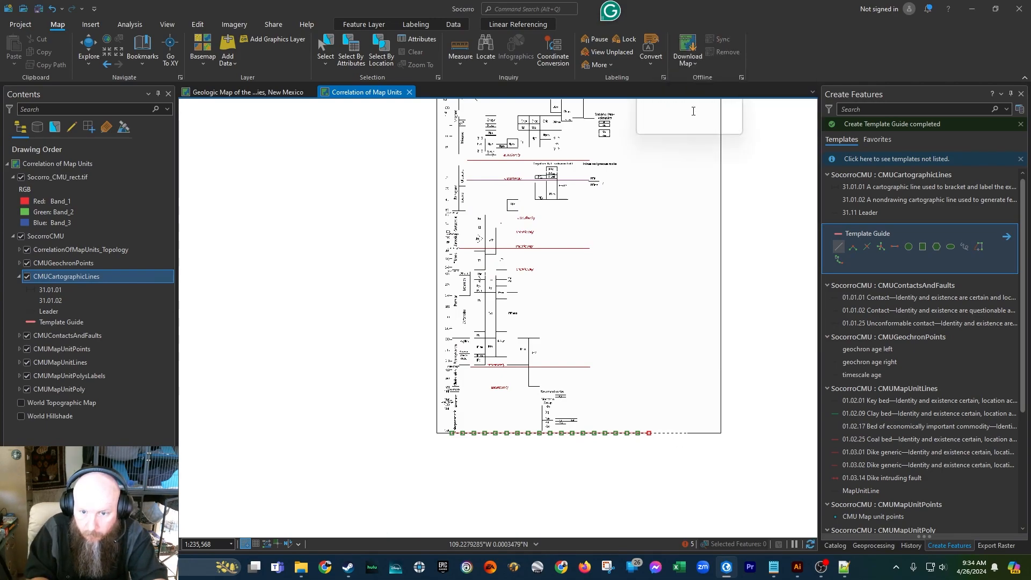
pyautogui.rightClick(692, 115)
pyautogui.click(691, 227)
pyautogui.write('1270')
pyautogui.press('Return')
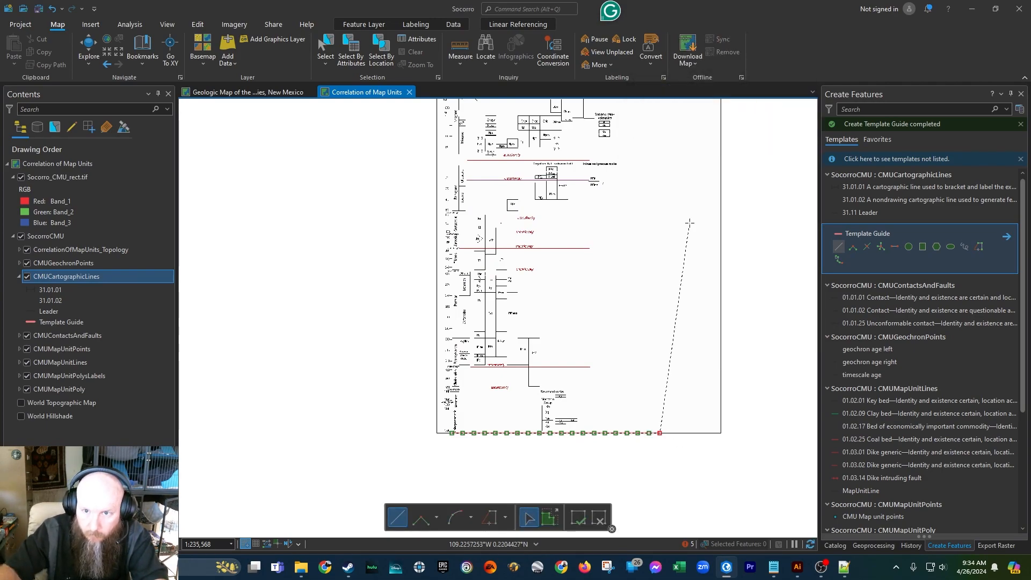
# - Draw the guide line's twentieth segment along the bottom border with a horizontal direction of 90 and a delta X of 1270 m
pyautogui.rightClick(678, 433)
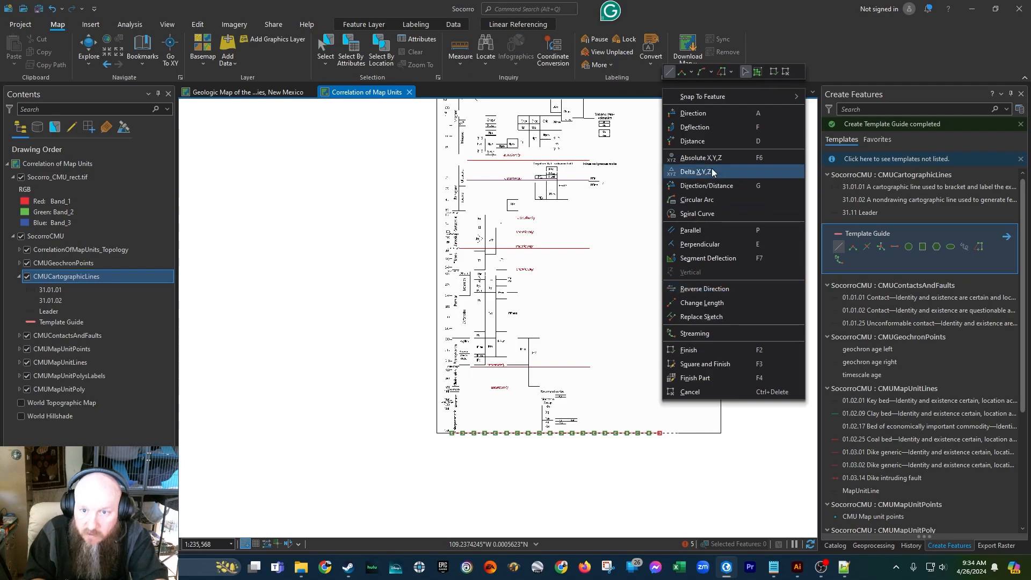
pyautogui.click(711, 111)
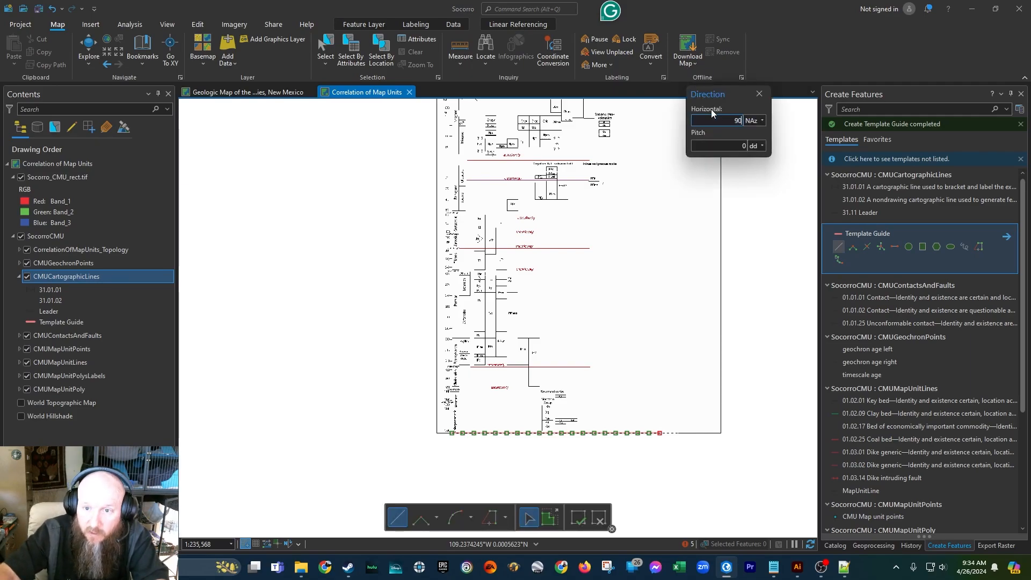
pyautogui.press('Return')
pyautogui.rightClick(678, 413)
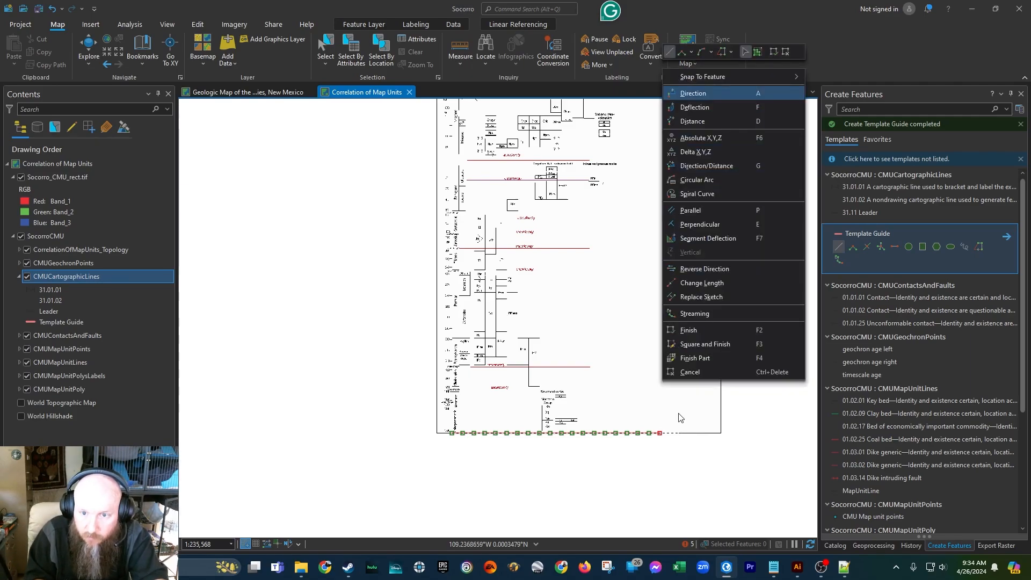
pyautogui.click(674, 166)
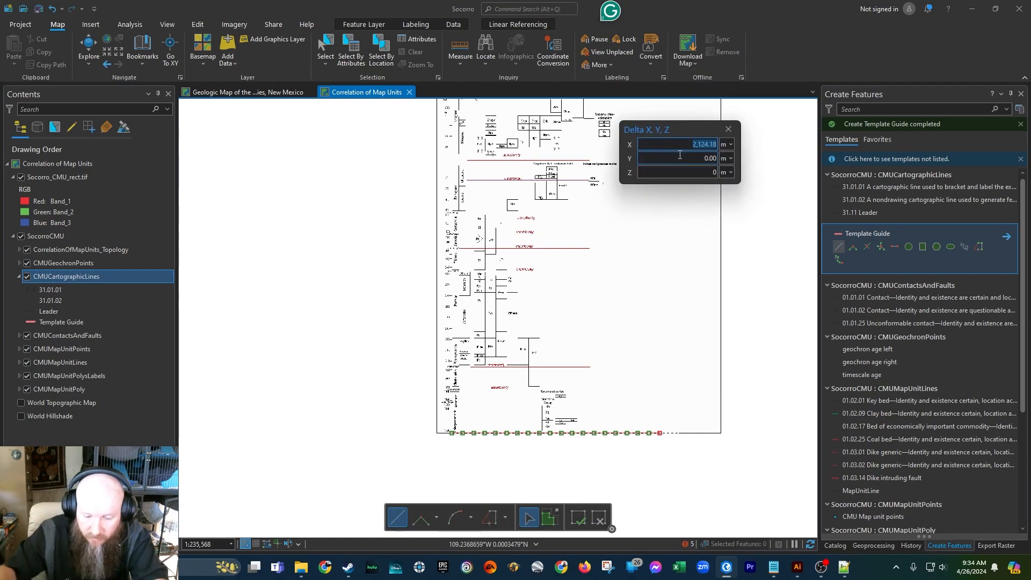
pyautogui.press('Return')
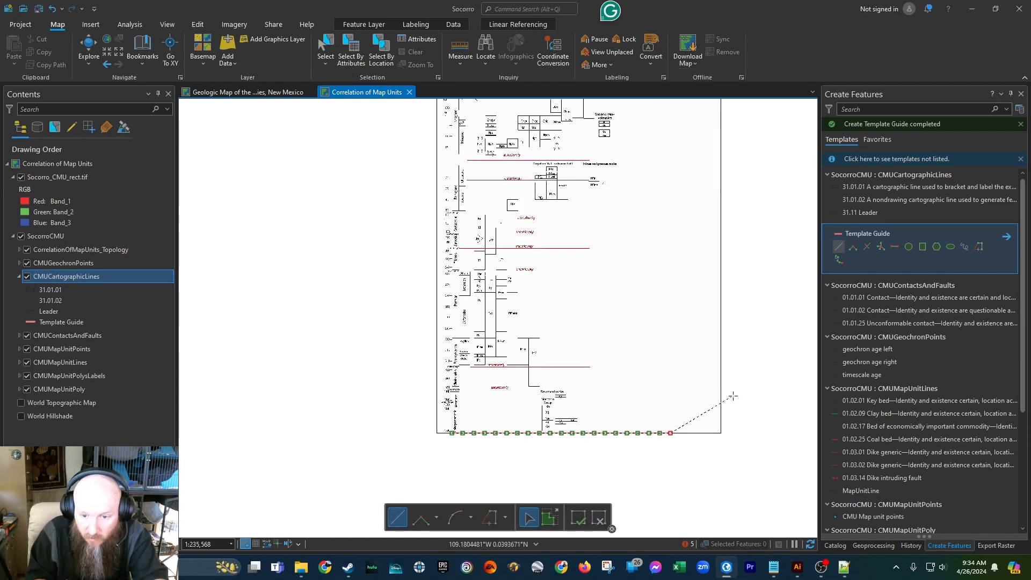
# - Draw the guide line's twenty-first segment along the bottom border with a horizontal direction of 90 and a delta X of 1270 m
pyautogui.rightClick(685, 433)
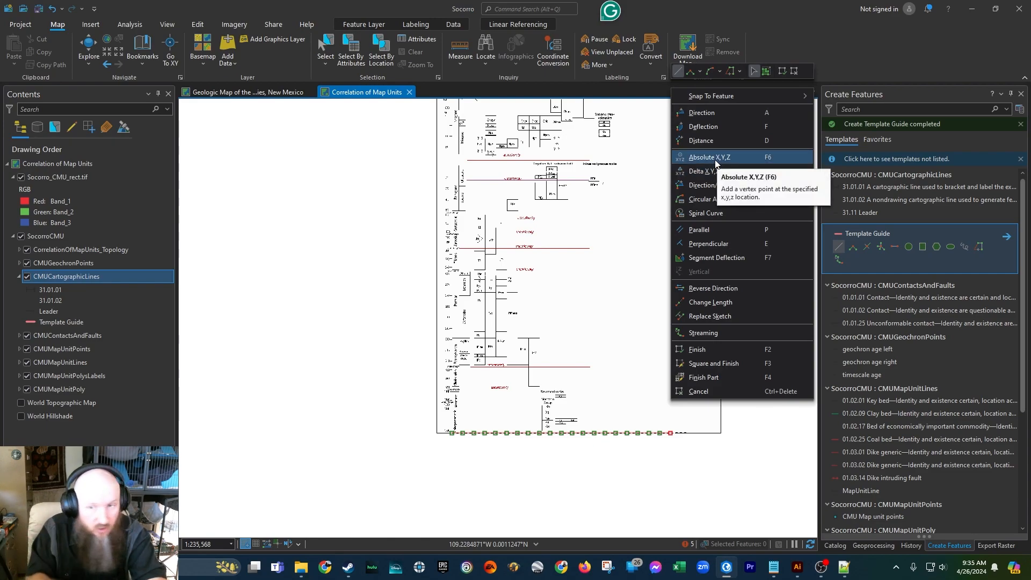
pyautogui.click(713, 115)
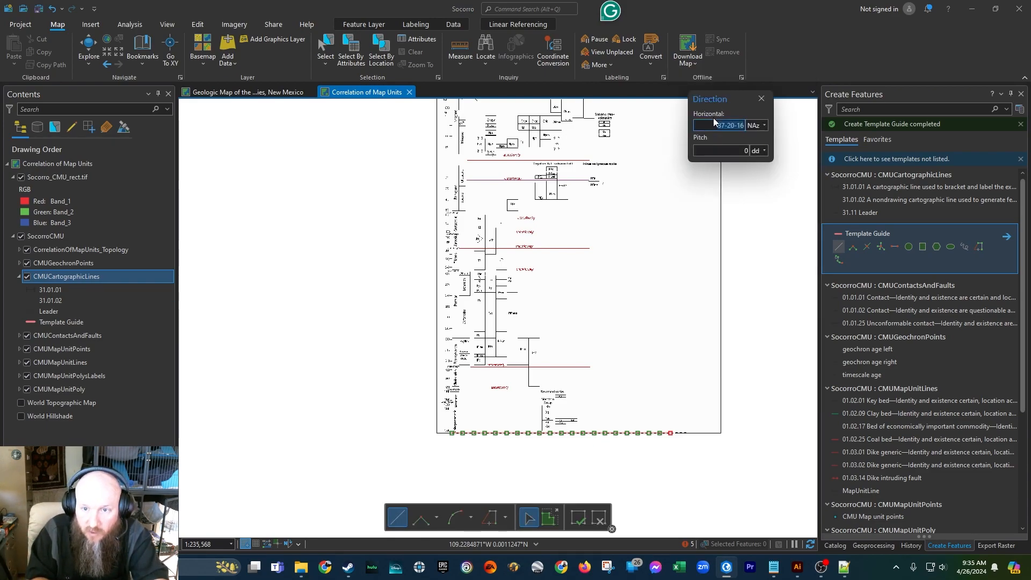
pyautogui.press('Return')
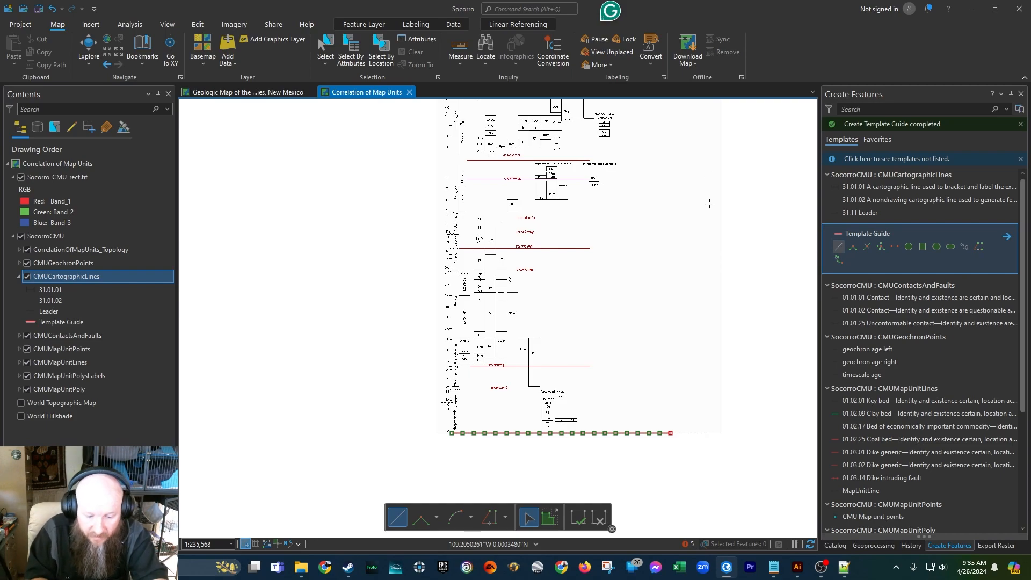
pyautogui.rightClick(680, 274)
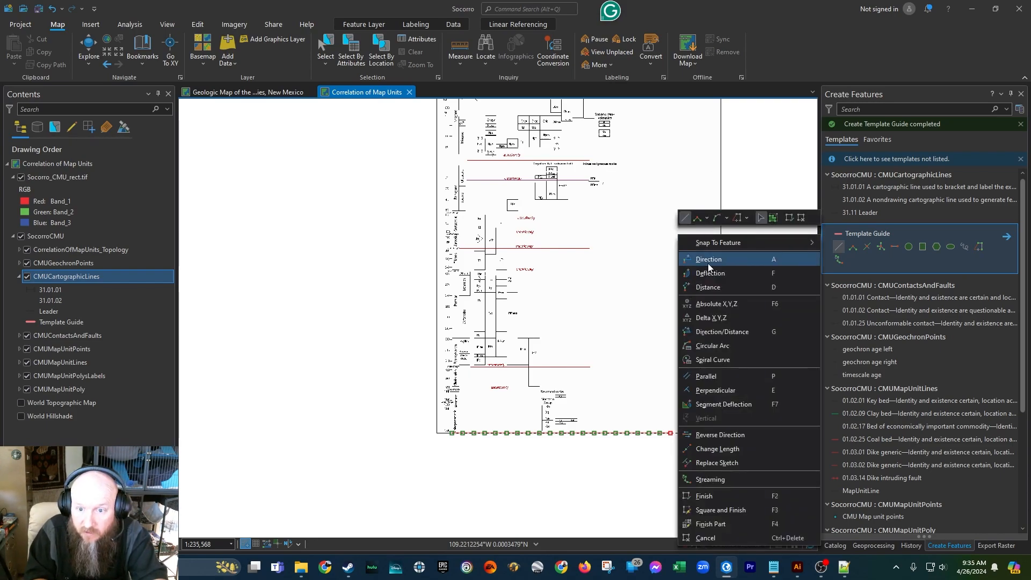
pyautogui.click(715, 318)
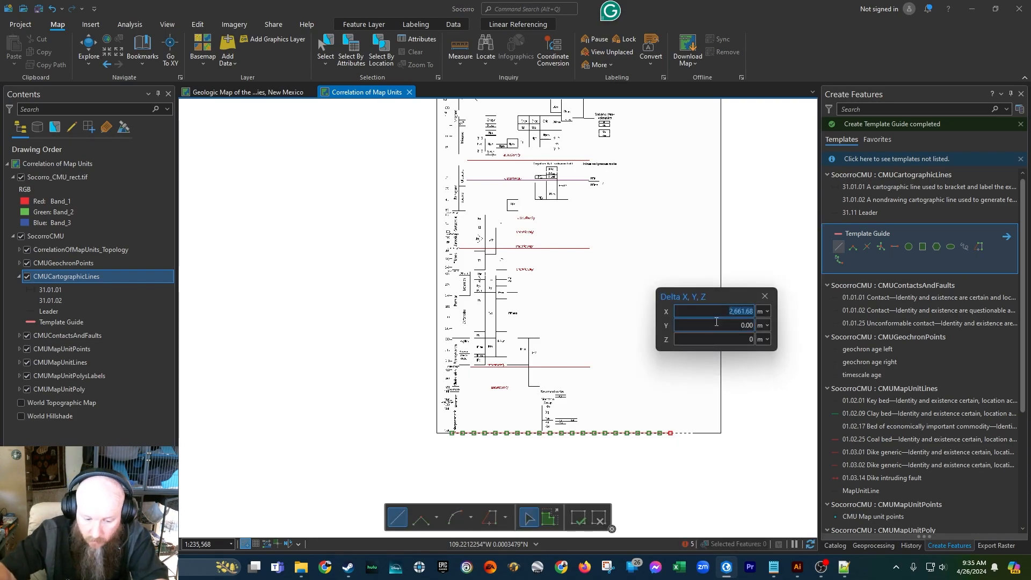
pyautogui.press('Return')
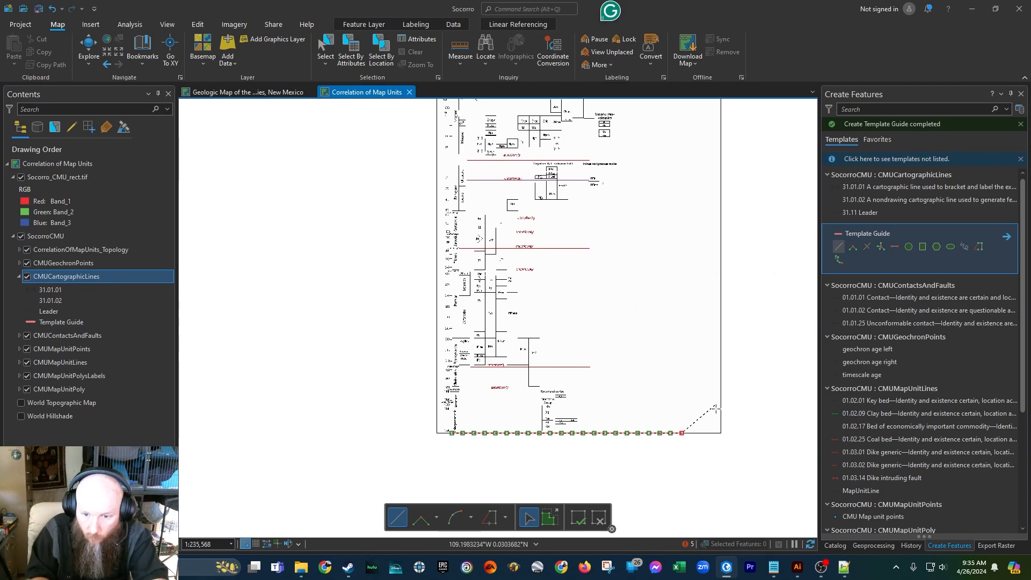
# - Add the guide line's twenty-second segment along the bottom border with a delta X of 1270 m
pyautogui.rightClick(696, 437)
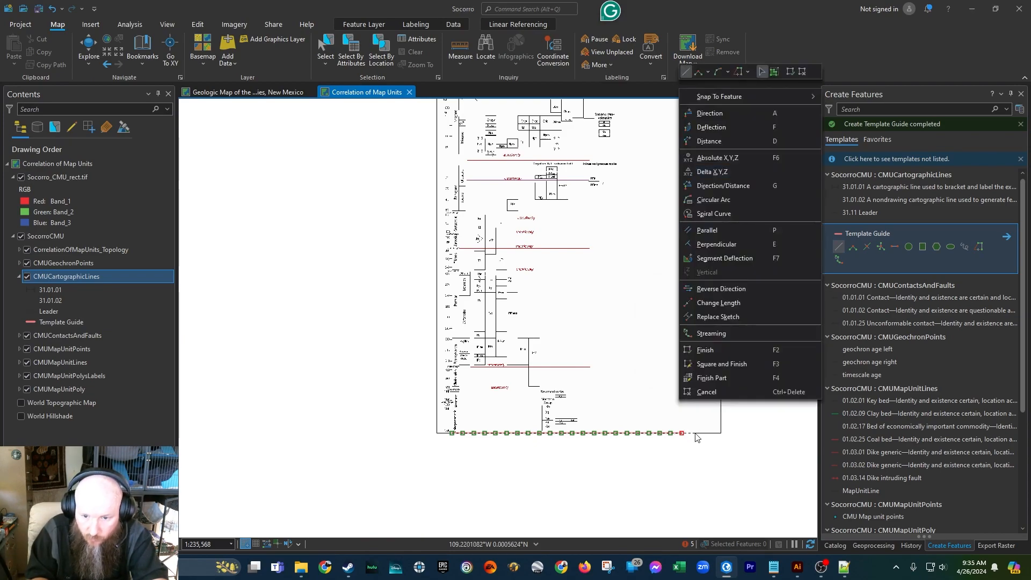
pyautogui.click(707, 172)
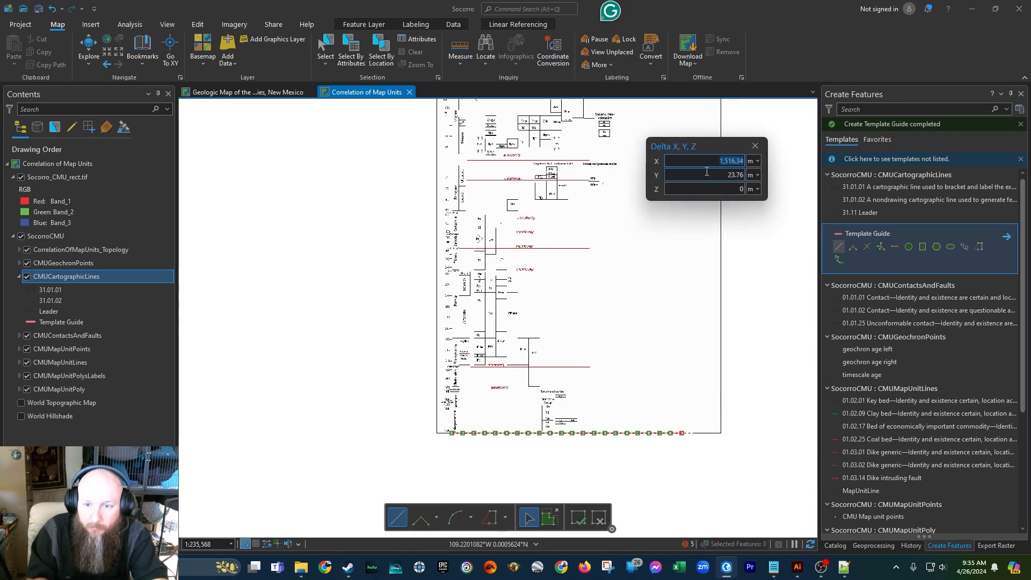
pyautogui.press('Return')
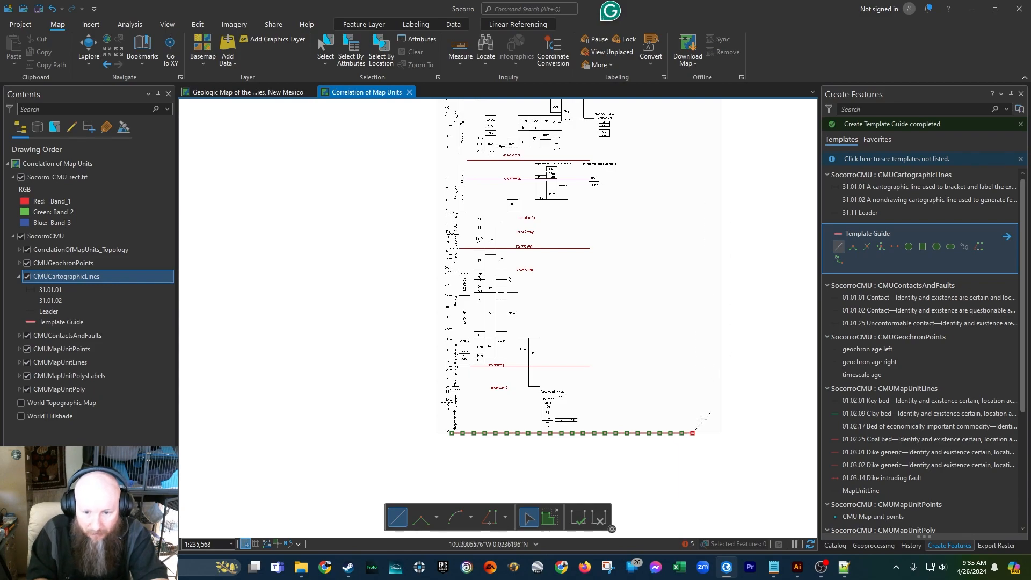
# - Draw the guide line's twenty-third segment near the chart's lower-right corner with a horizontal direction of 90 and a delta X of 1270 m
pyautogui.rightClick(709, 438)
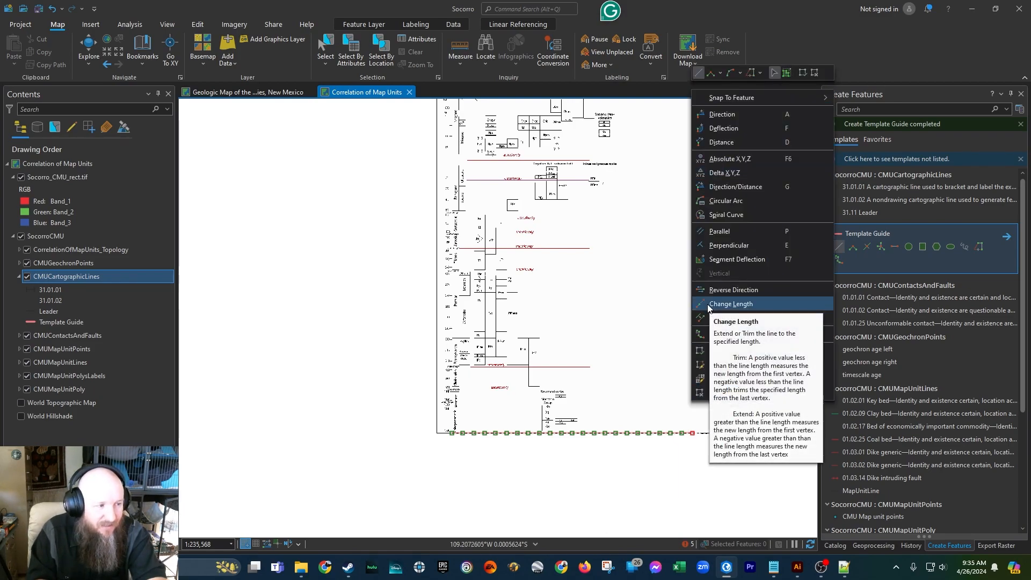
pyautogui.click(723, 117)
pyautogui.write('9')
pyautogui.press('Return')
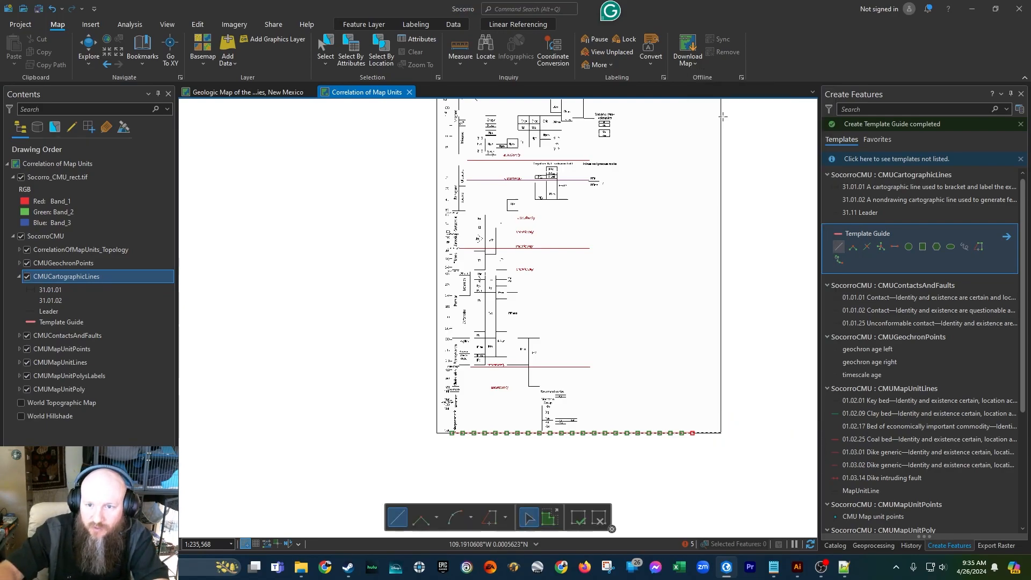
pyautogui.rightClick(701, 433)
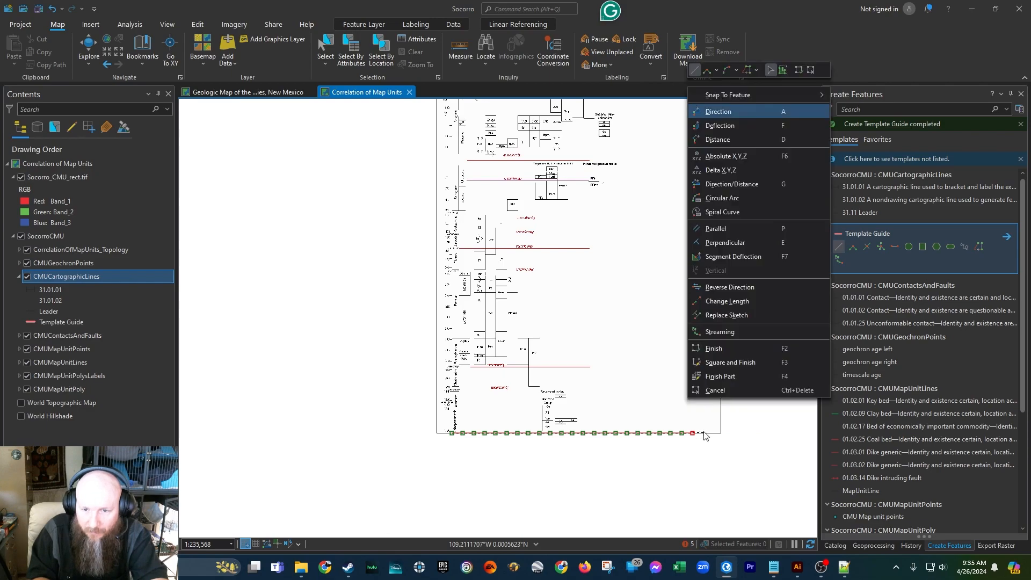
pyautogui.click(711, 175)
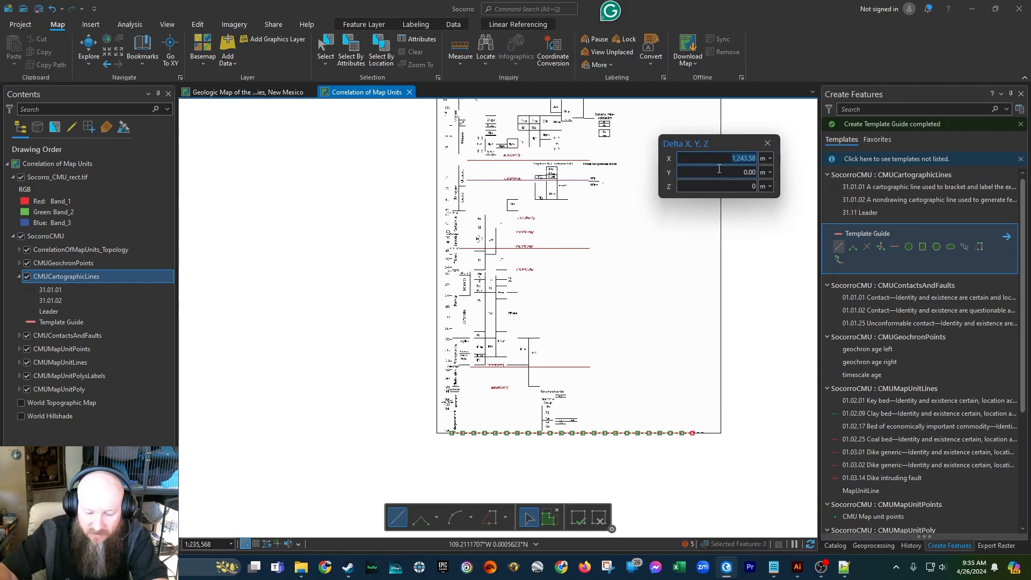
pyautogui.write('1270')
pyautogui.press('Return')
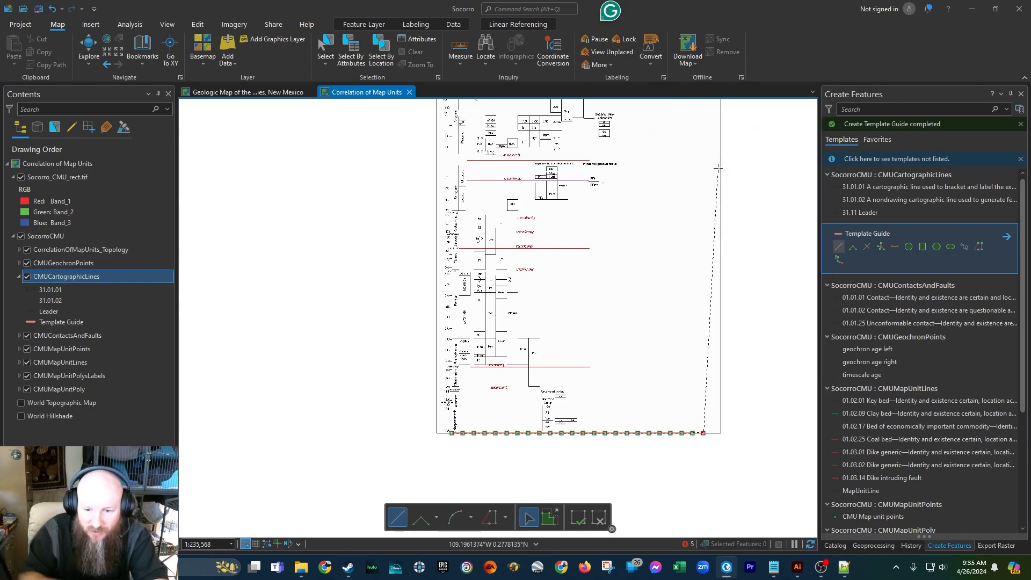
# - Draw the guide line's twenty-fourth segment along the bottom border with a horizontal direction of 90 and a delta X of 1270 m
pyautogui.rightClick(704, 433)
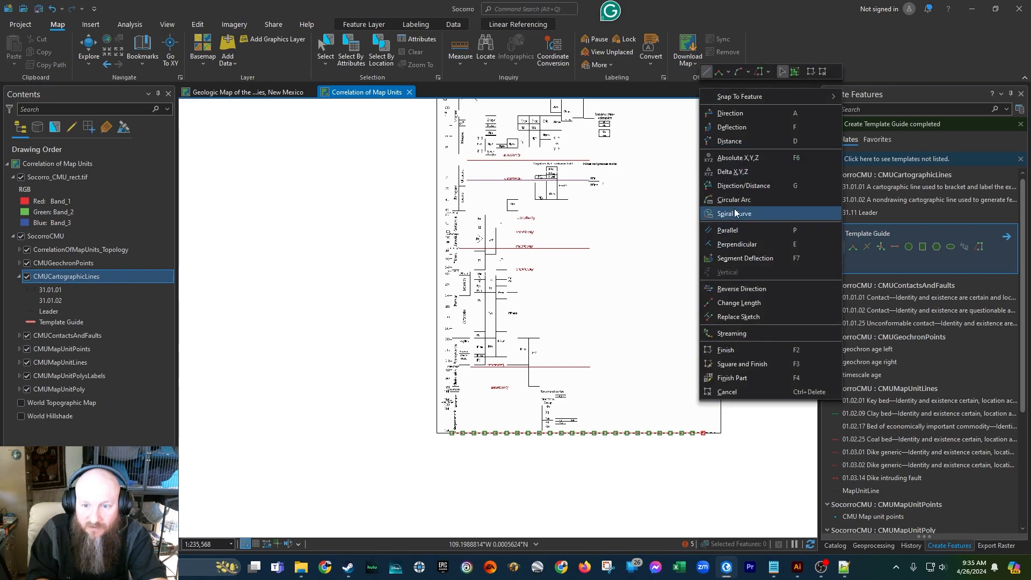
pyautogui.click(738, 114)
pyautogui.press('Return')
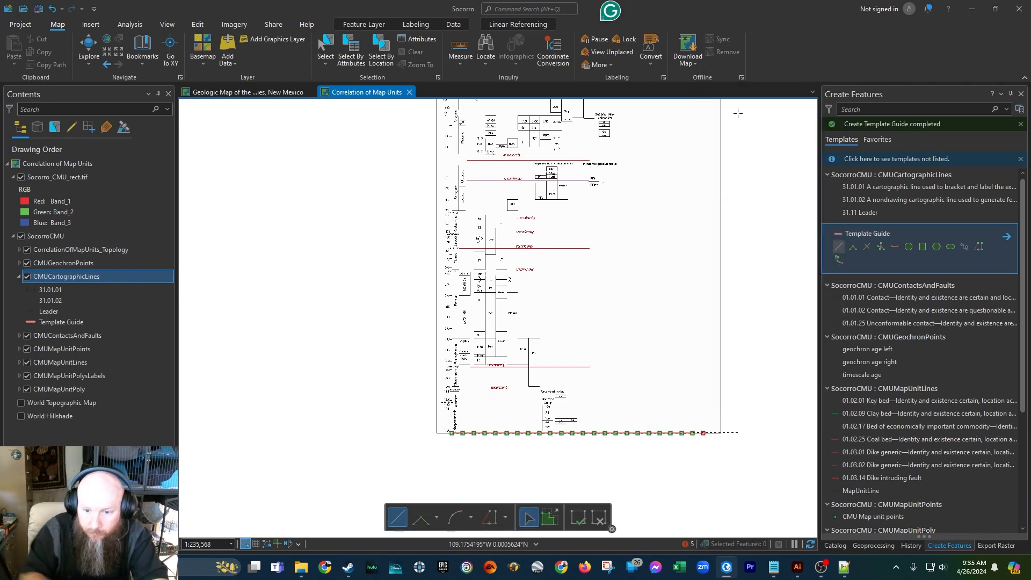
pyautogui.rightClick(718, 415)
pyautogui.click(720, 154)
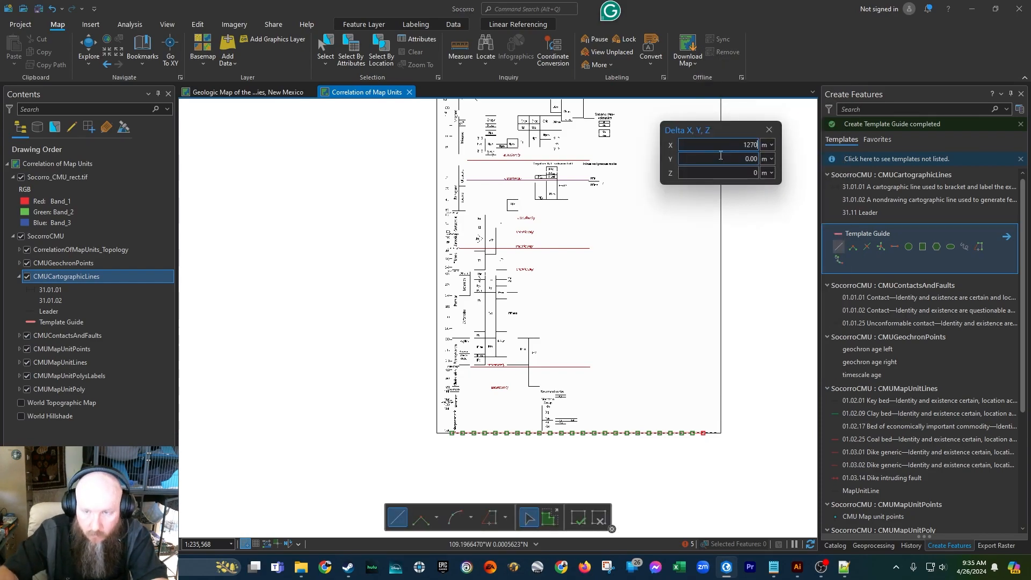
pyautogui.press('Return')
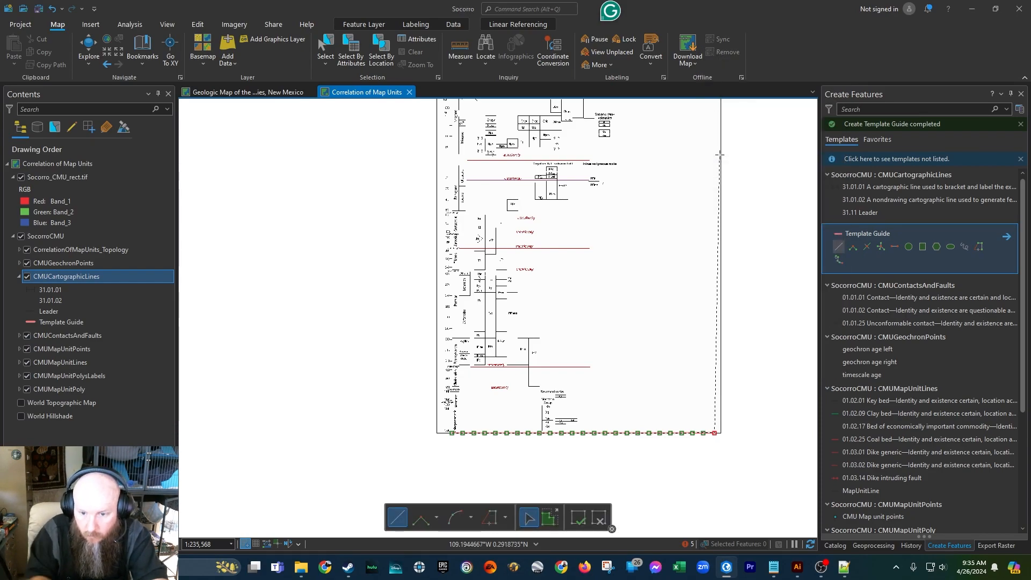
# - Draw the guide line's twenty-fifth segment just past the chart's lower-right corner with a horizontal direction of 90 and a delta X of 1270 m
pyautogui.rightClick(745, 436)
pyautogui.click(759, 112)
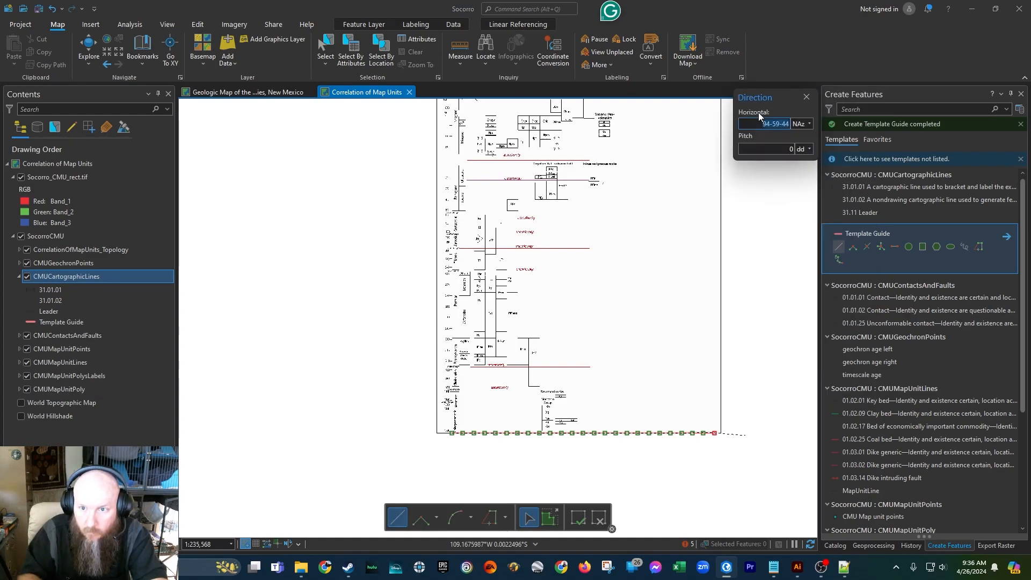
pyautogui.press('Return')
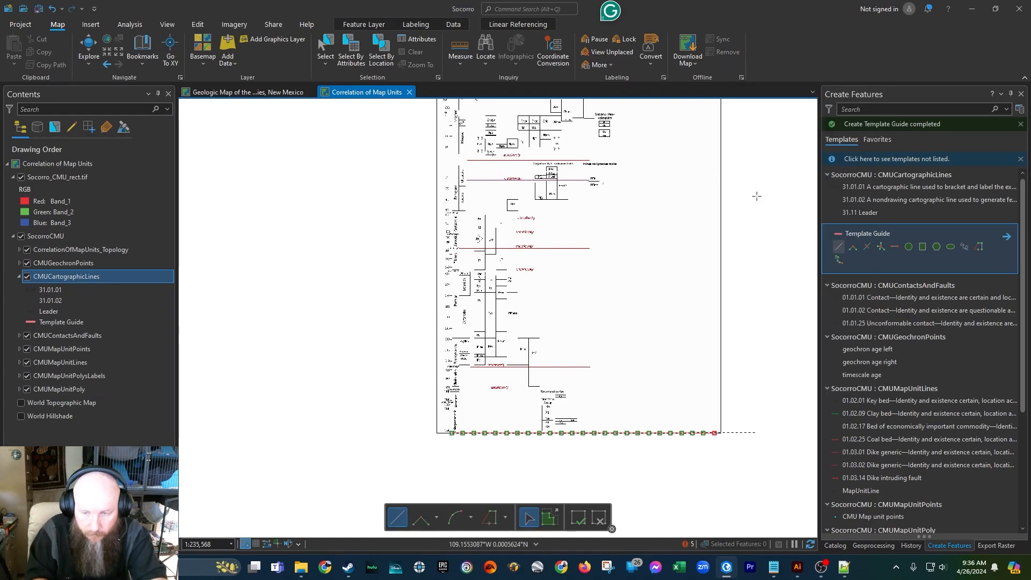
pyautogui.rightClick(729, 429)
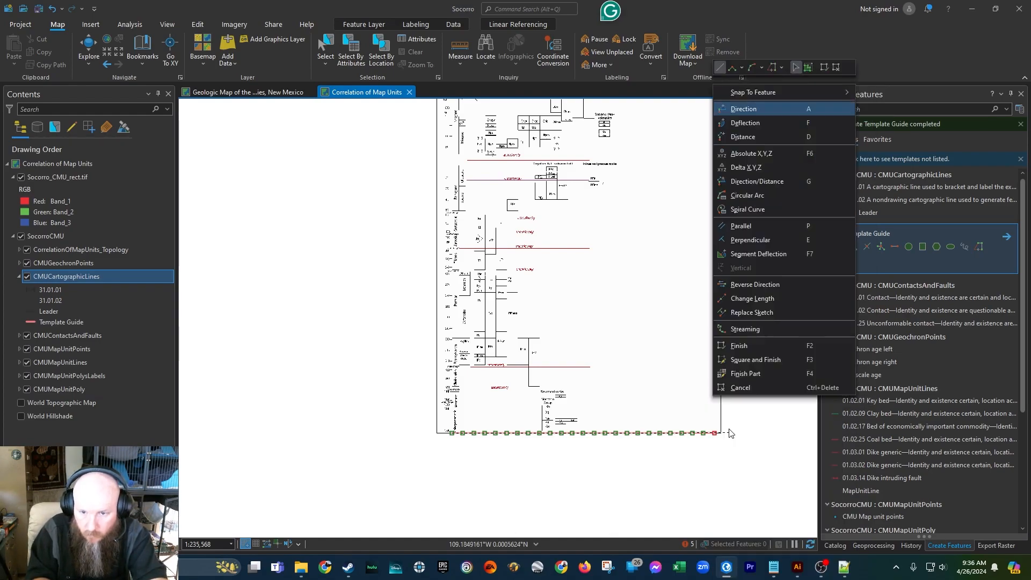
pyautogui.click(732, 172)
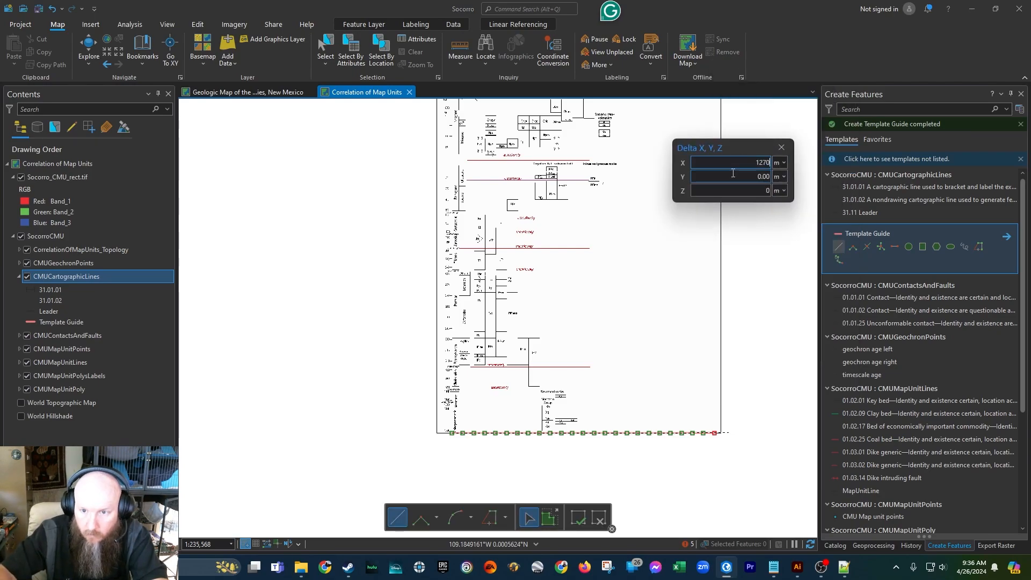
pyautogui.press('Return')
pyautogui.scroll(3, 725, 399)
pyautogui.scroll(-3, 726, 399)
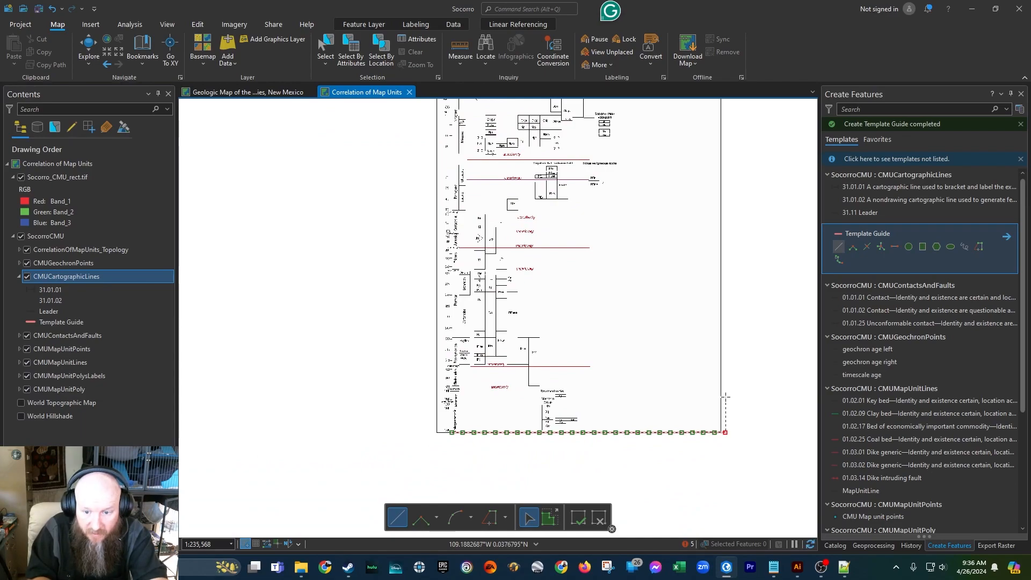
# - Add a vertical segment with a horizontal direction of 0 up the chart's right side, ending above its top border, and finish the guide line
pyautogui.scroll(-2, 726, 396)
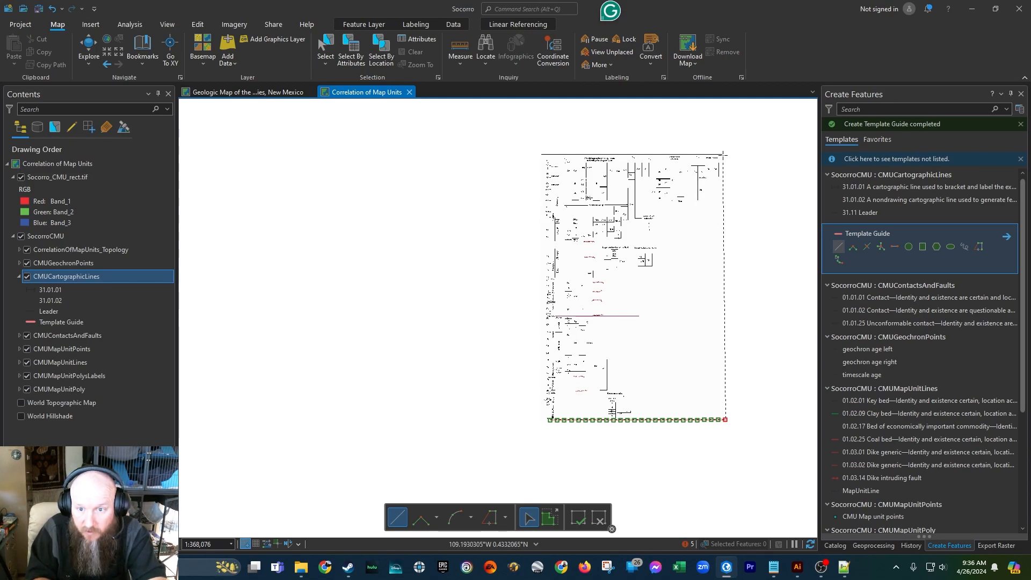
pyautogui.rightClick(724, 155)
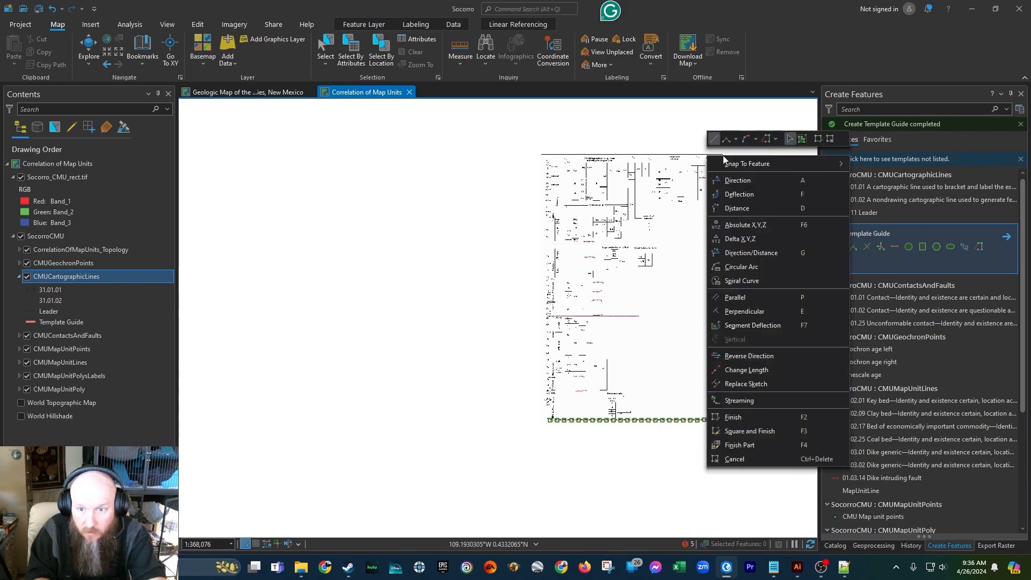
pyautogui.click(752, 181)
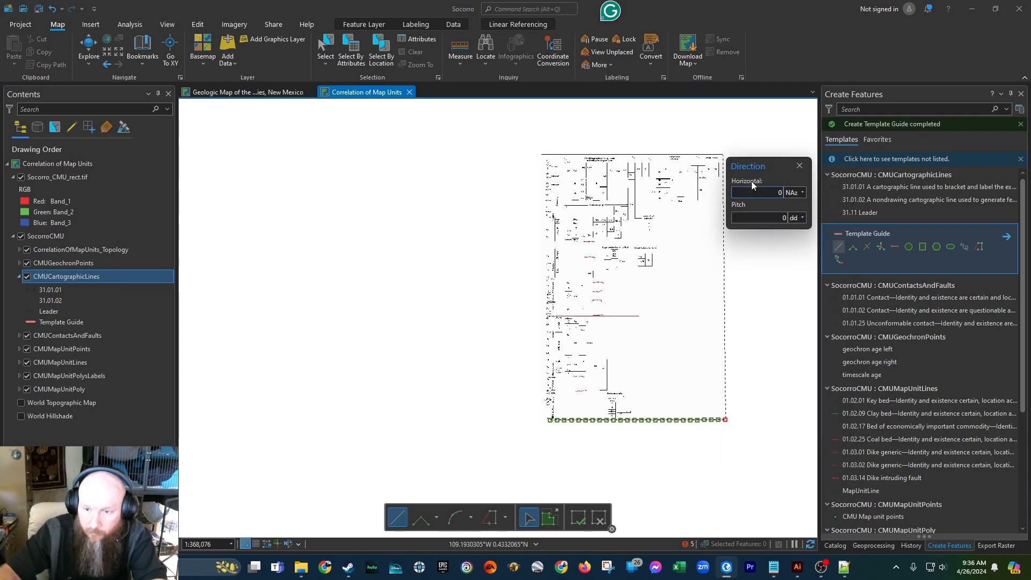
pyautogui.press('Return')
pyautogui.scroll(5, 731, 178)
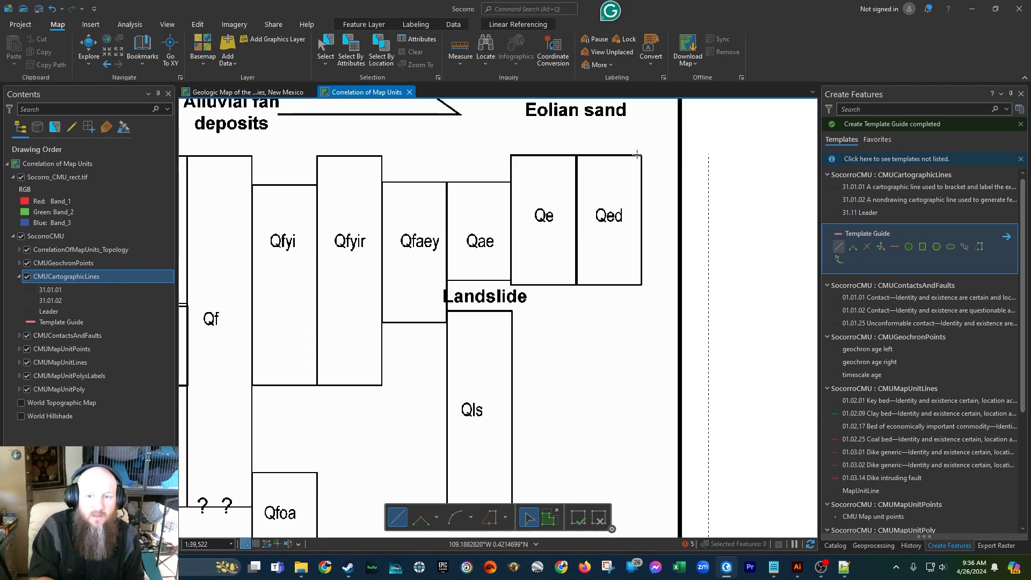
pyautogui.scroll(-4, 692, 204)
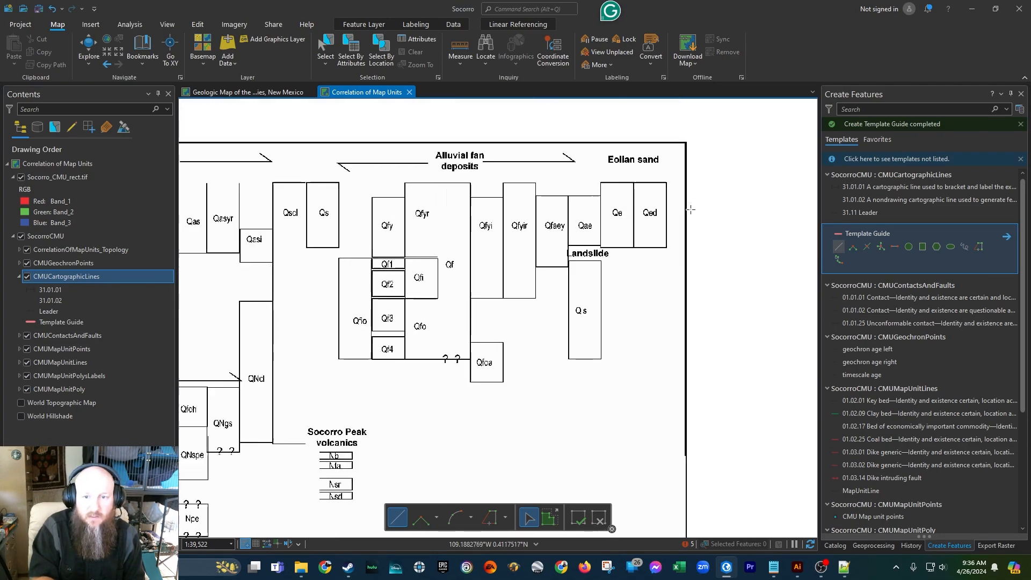
pyautogui.doubleClick(694, 136)
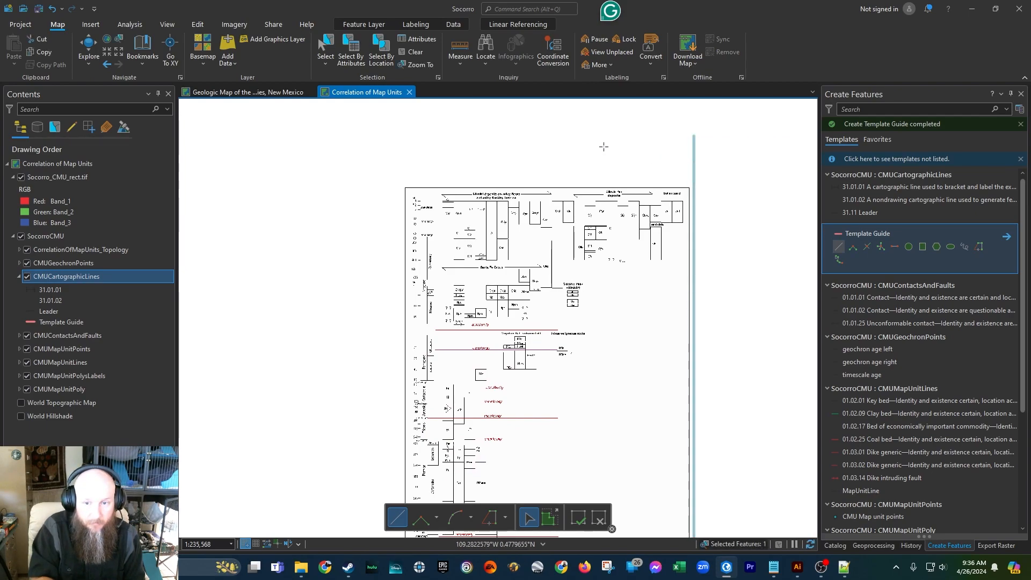
# - Open the selected template guide line for vertex editing and reverse its direction
pyautogui.scroll(-2, 604, 147)
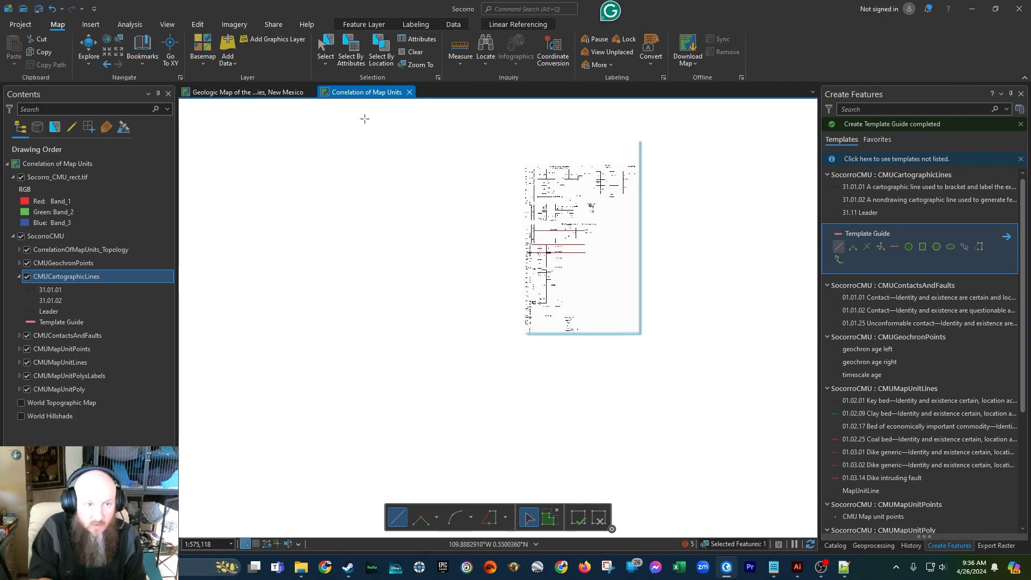
pyautogui.click(325, 47)
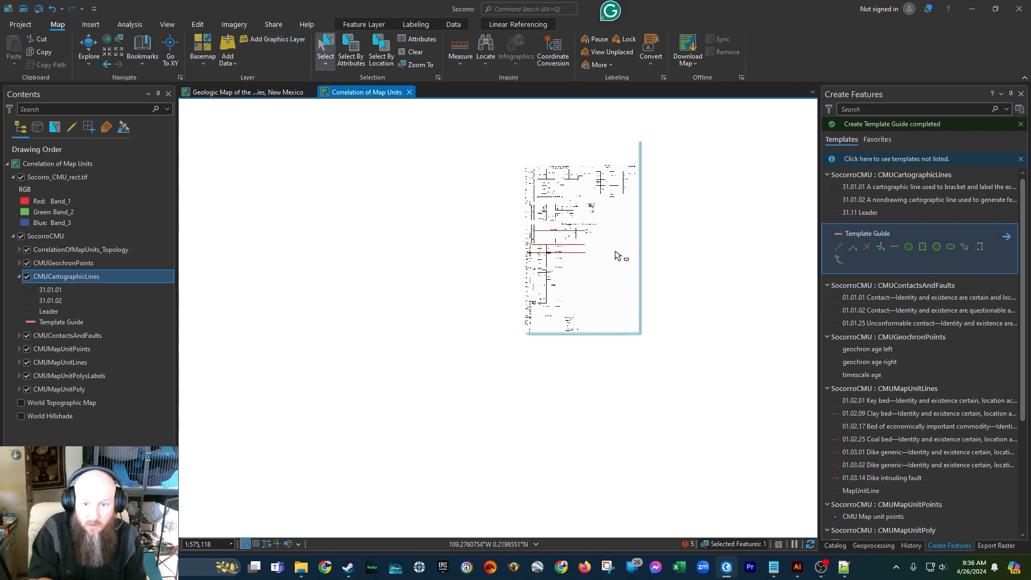
pyautogui.rightClick(643, 260)
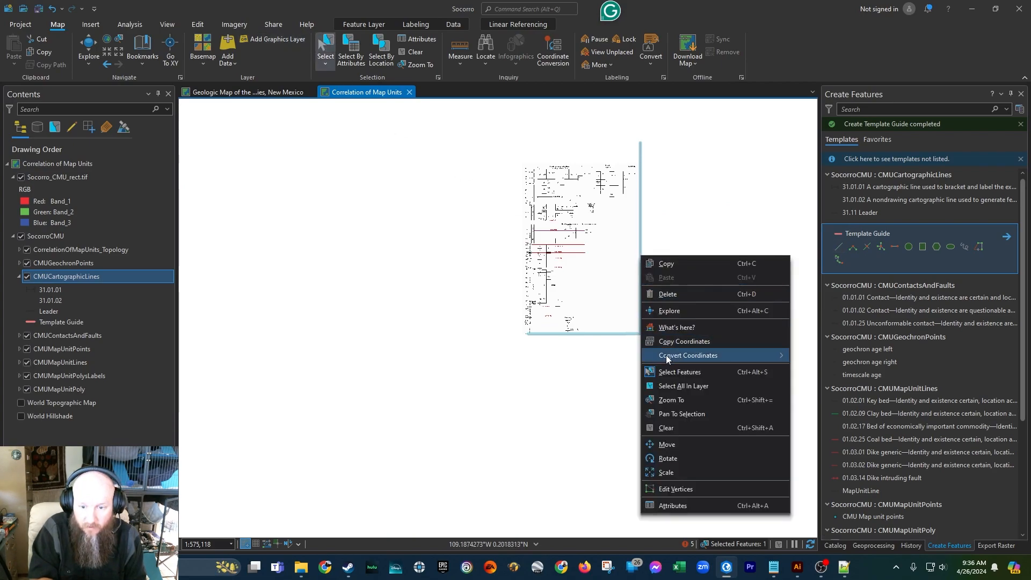
pyautogui.click(673, 488)
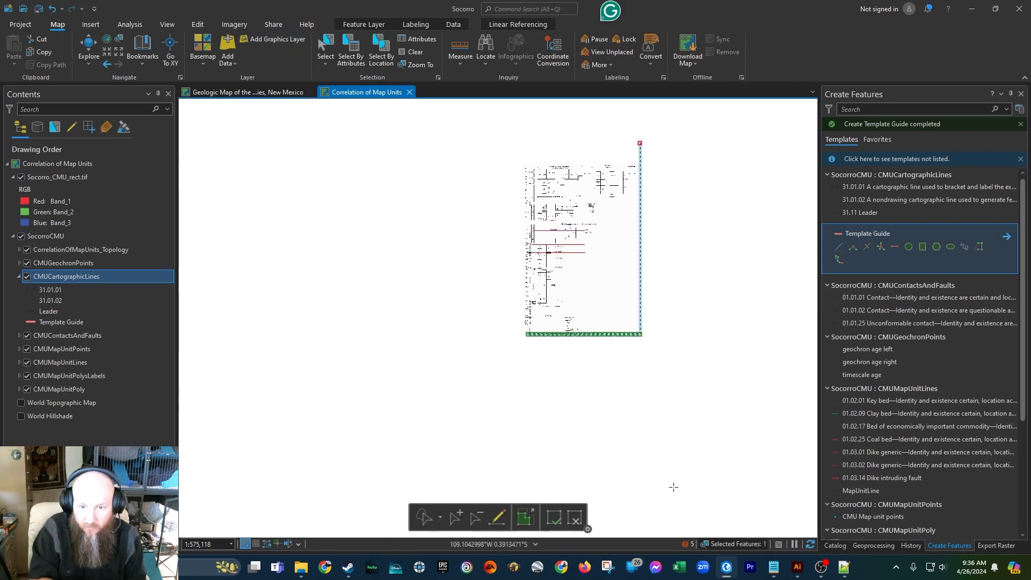
pyautogui.rightClick(639, 302)
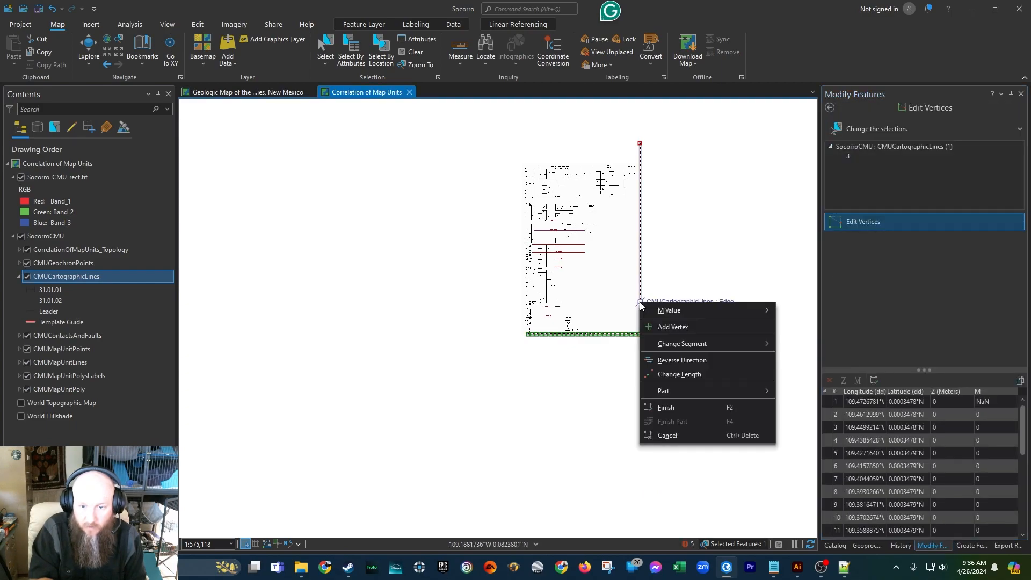
pyautogui.click(671, 360)
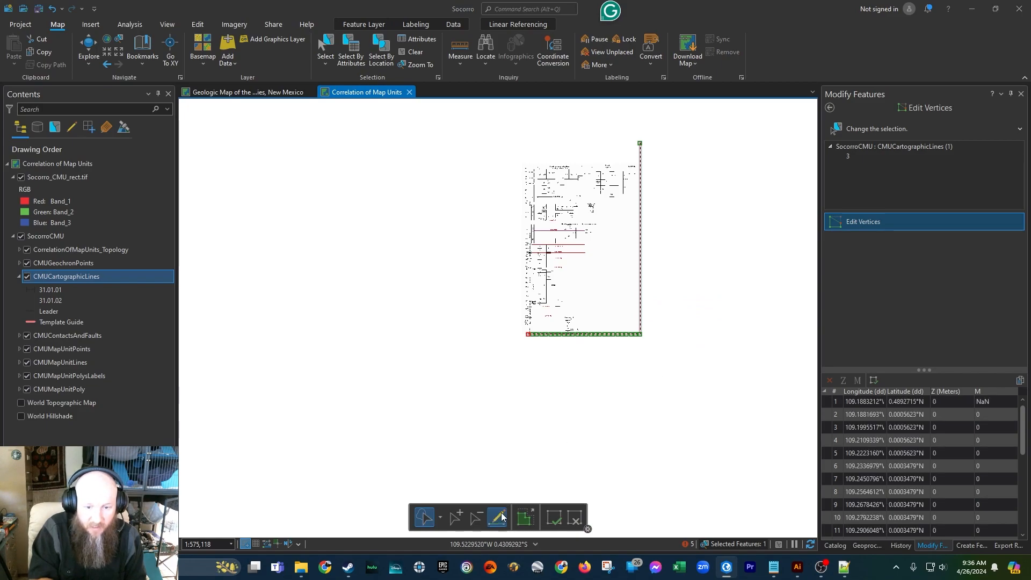
# - Continue the guide line from its lower-left end with a horizontal direction of 0, finishing the vertical segment above the chart's top border
pyautogui.click(498, 519)
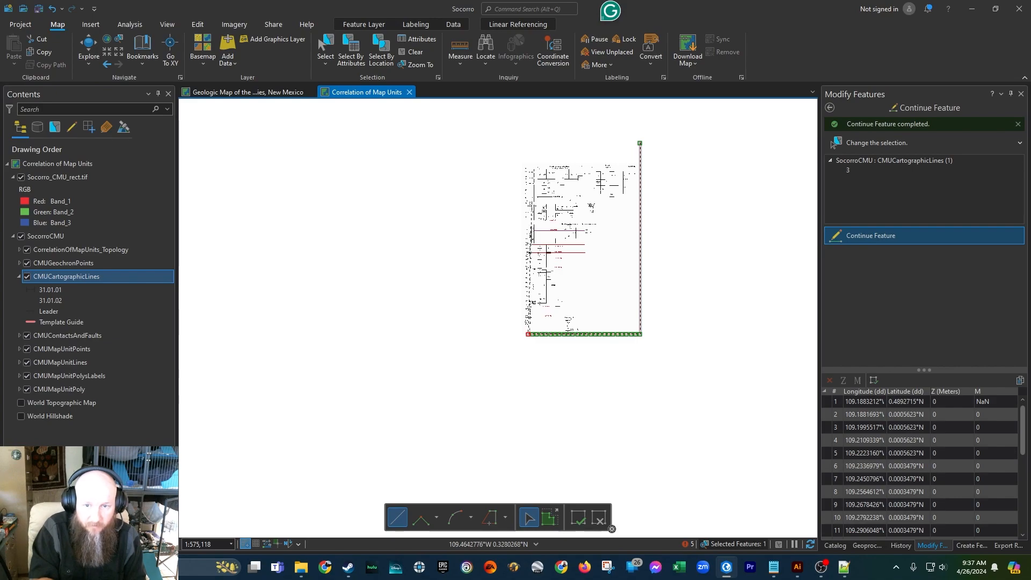
pyautogui.rightClick(536, 140)
pyautogui.click(551, 164)
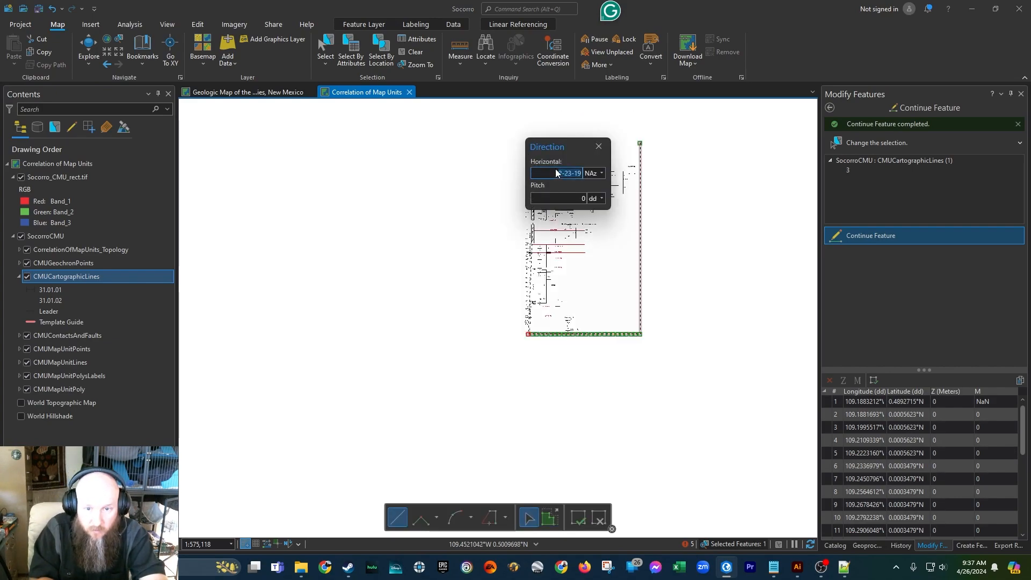
pyautogui.write('0')
pyautogui.press('Return')
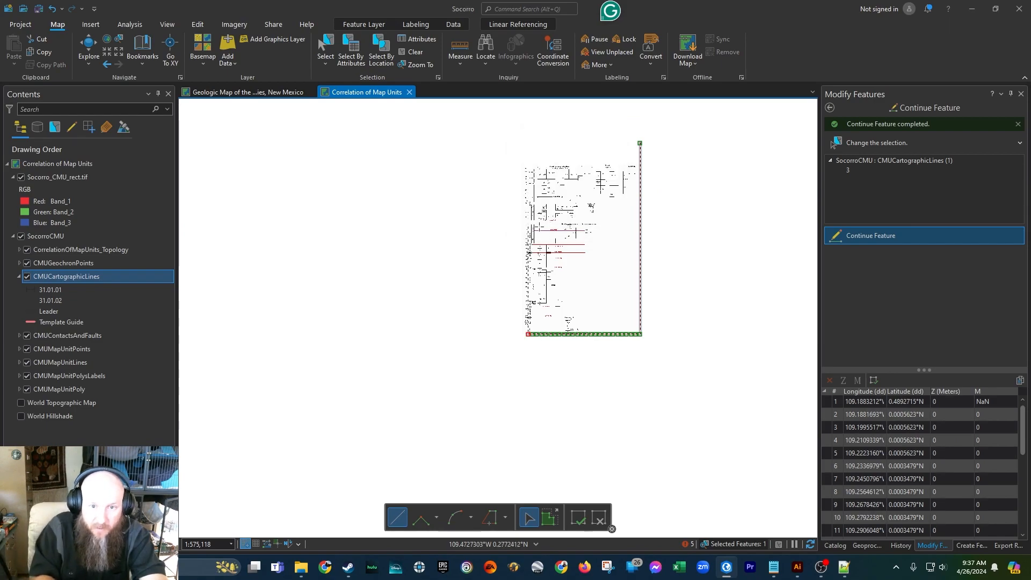
pyautogui.doubleClick(523, 138)
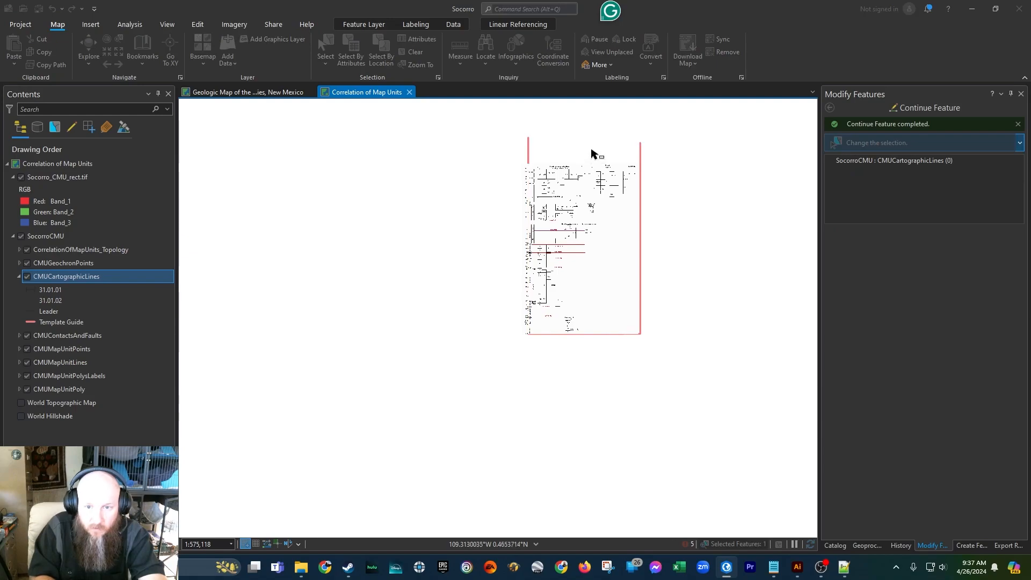
# - Move the Socorro_CMU_rect.tif raster layer below the SocorroCMU group, just above World Topographic Map, in the drawing order
pyautogui.scroll(6, 574, 144)
pyautogui.scroll(5, 439, 218)
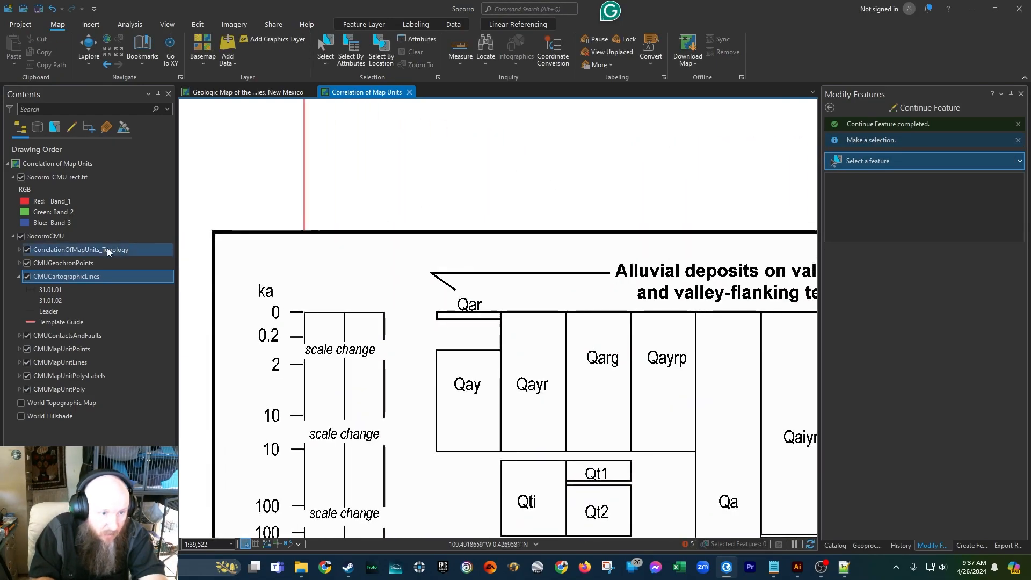
pyautogui.click(52, 177)
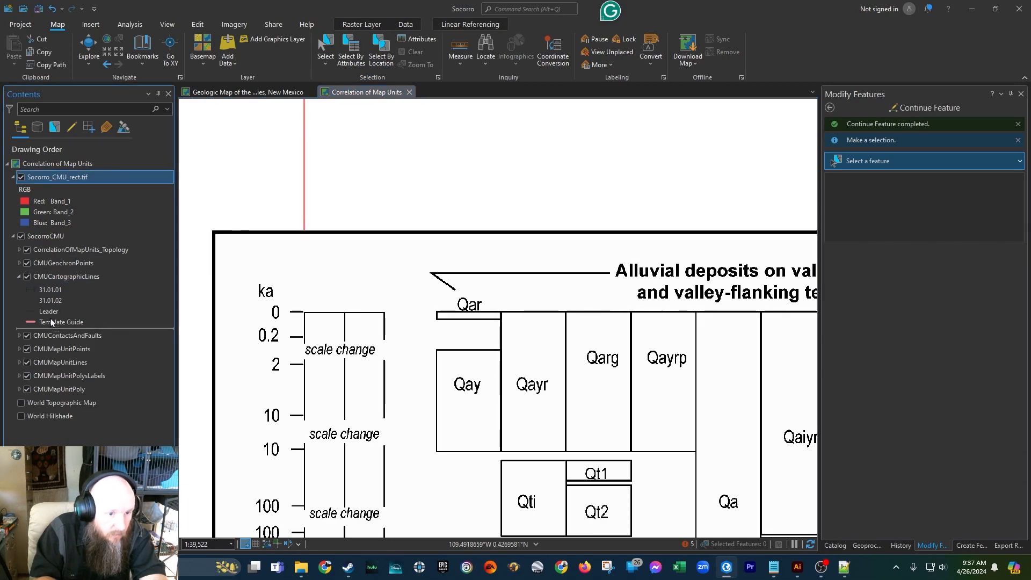
pyautogui.moveTo(52, 400); pyautogui.dragTo(53, 396)
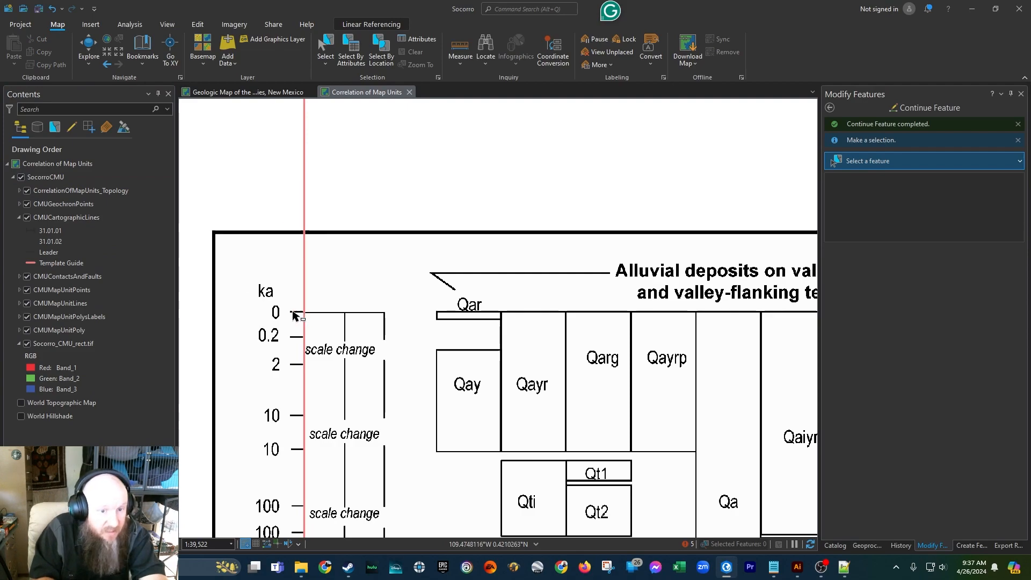
# - Select the template guide line and split it at the vertex on the chart's lower-left corner
pyautogui.scroll(-2, 269, 315)
pyautogui.scroll(-3, 268, 314)
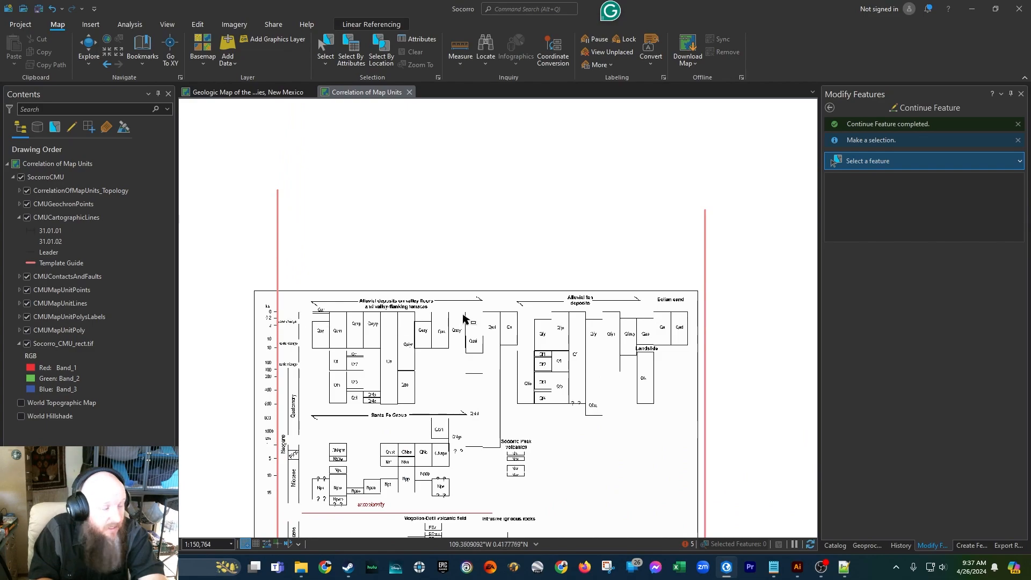
pyautogui.scroll(-3, 484, 320)
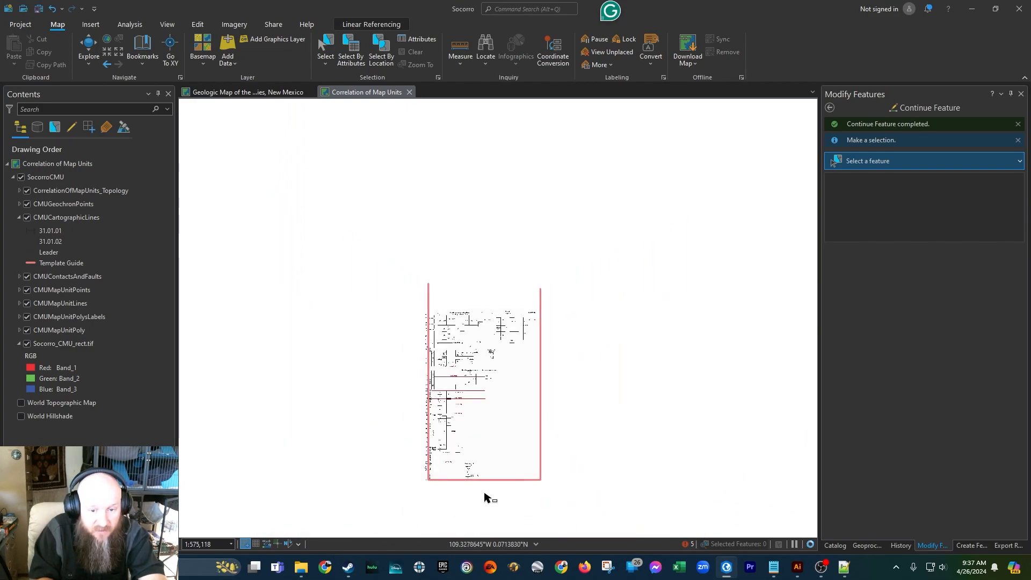
pyautogui.scroll(3, 474, 492)
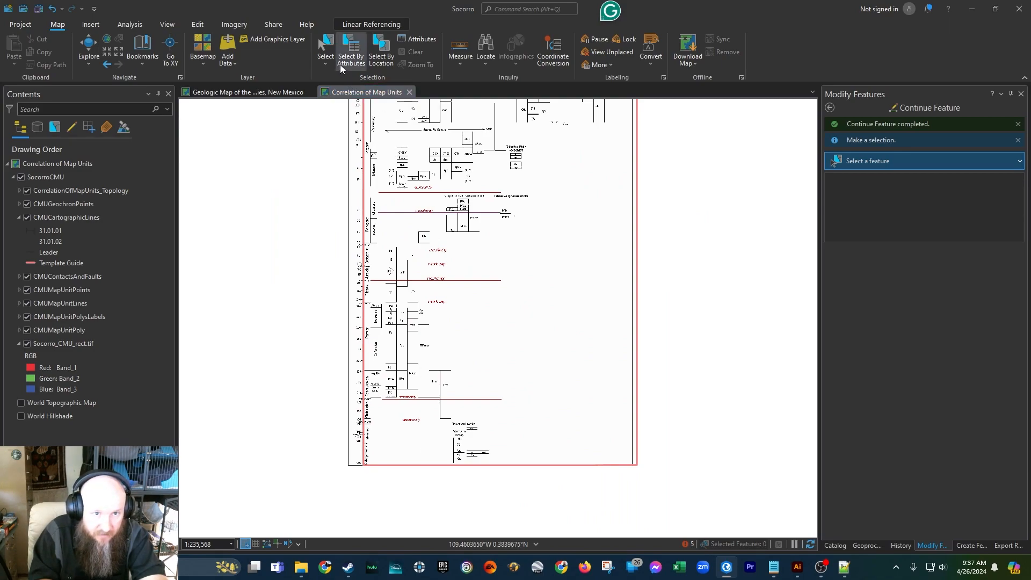
pyautogui.click(325, 63)
pyautogui.click(331, 42)
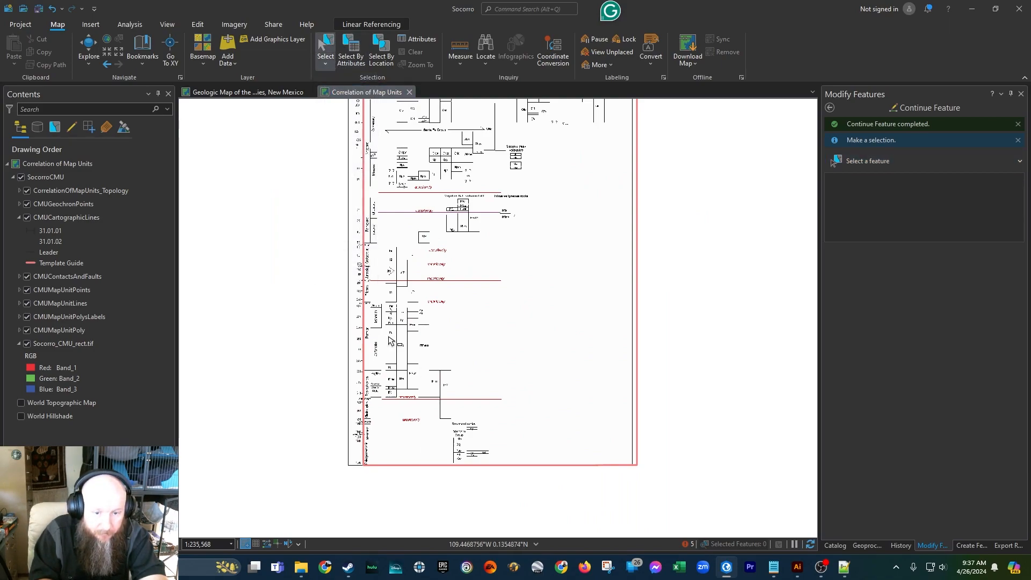
pyautogui.click(411, 468)
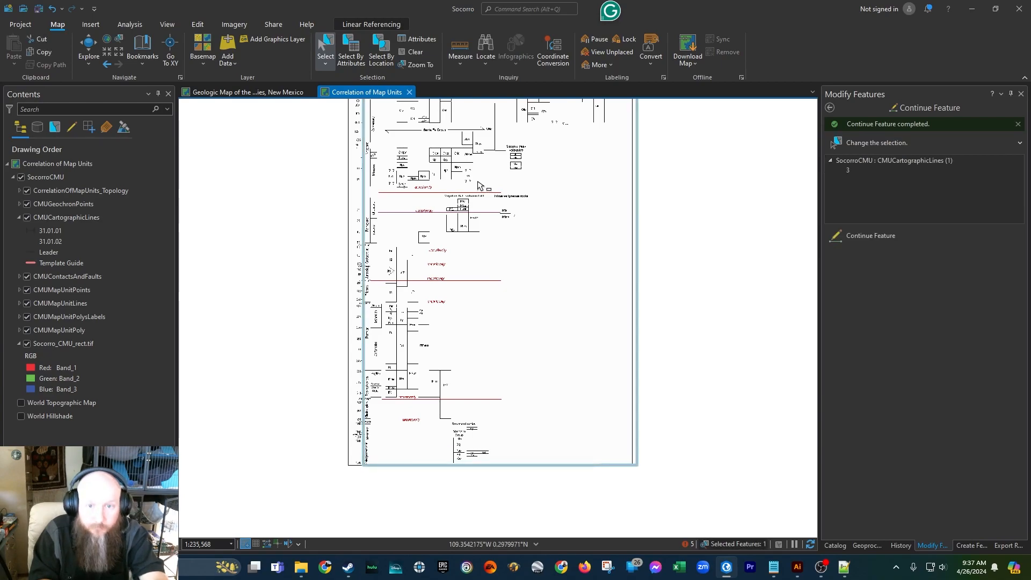
pyautogui.click(198, 24)
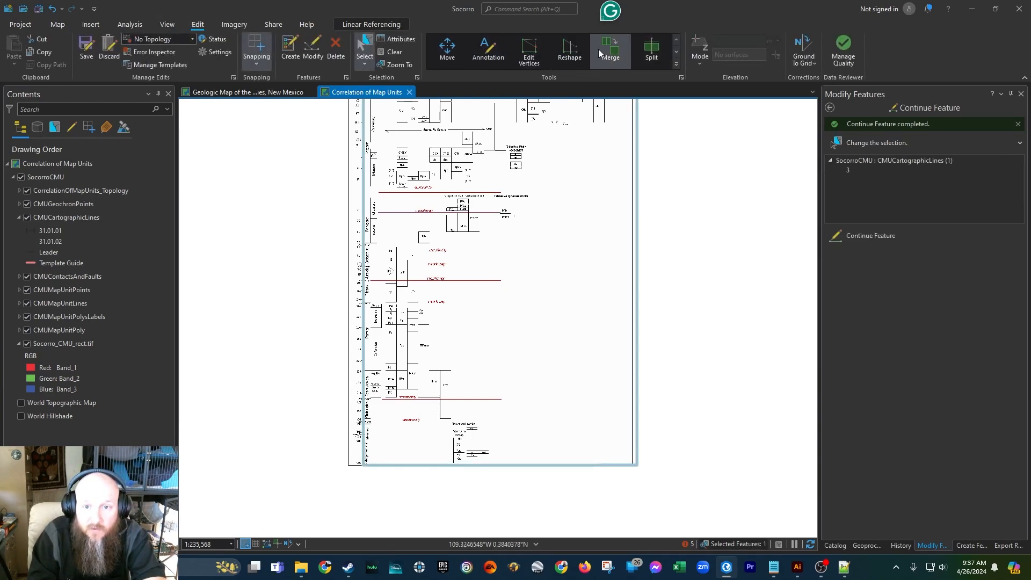
pyautogui.click(651, 50)
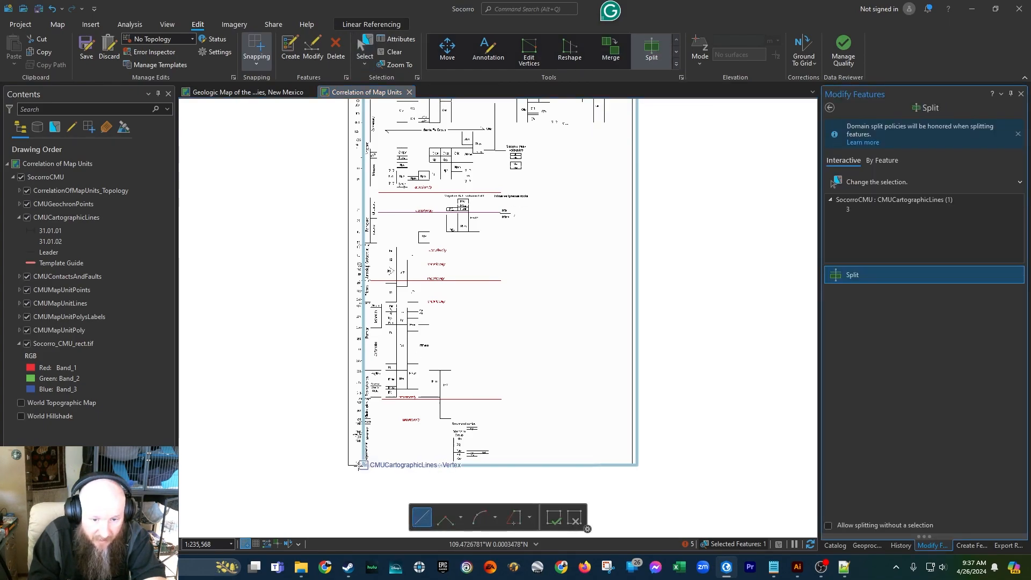
pyautogui.scroll(-2, 359, 465)
pyautogui.scroll(10, 376, 463)
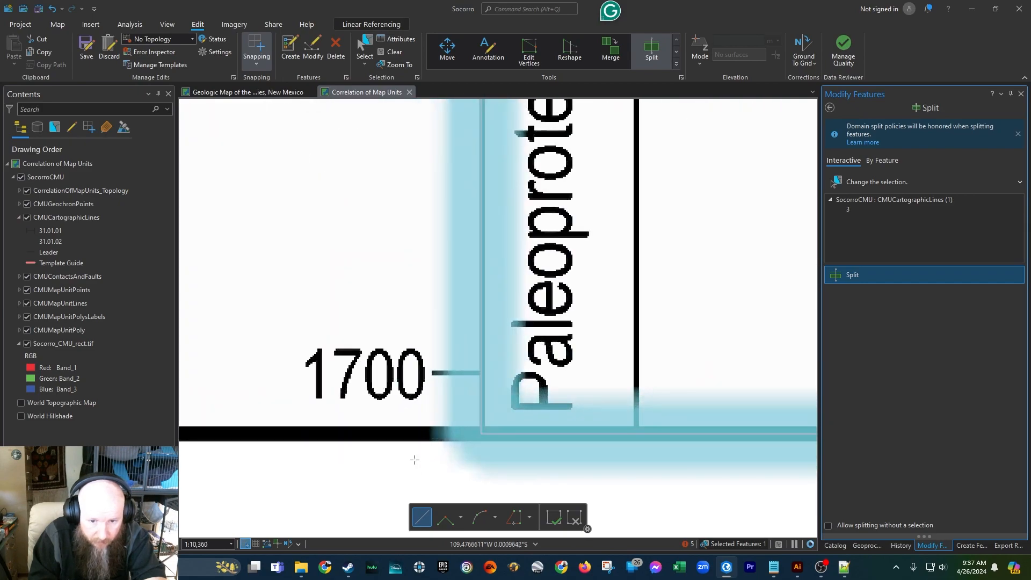
pyautogui.click(480, 434)
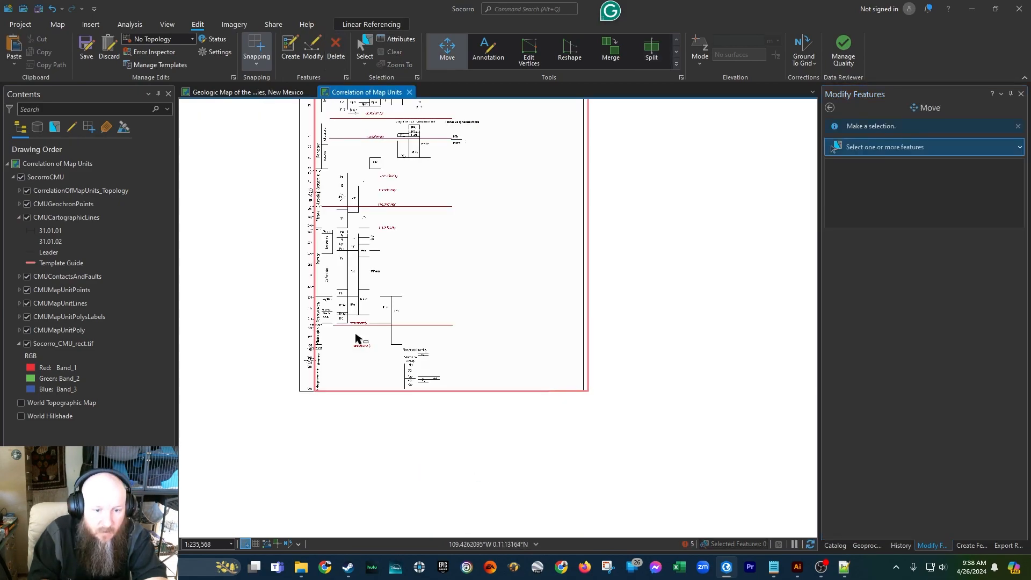
# - Split the remaining guide line at the chart's lower-right corner vertex and clear the selection
pyautogui.click(451, 158)
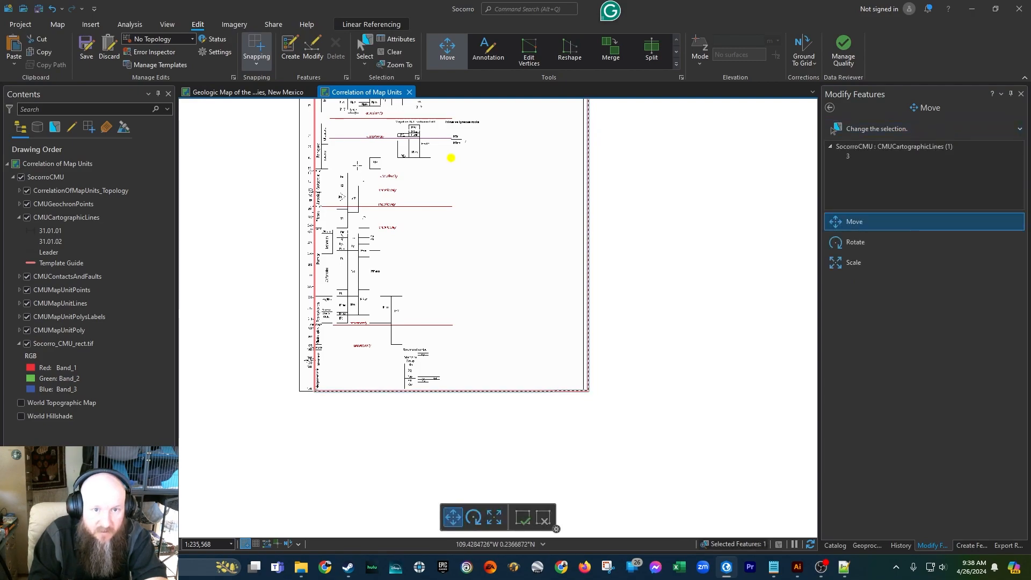
pyautogui.click(651, 51)
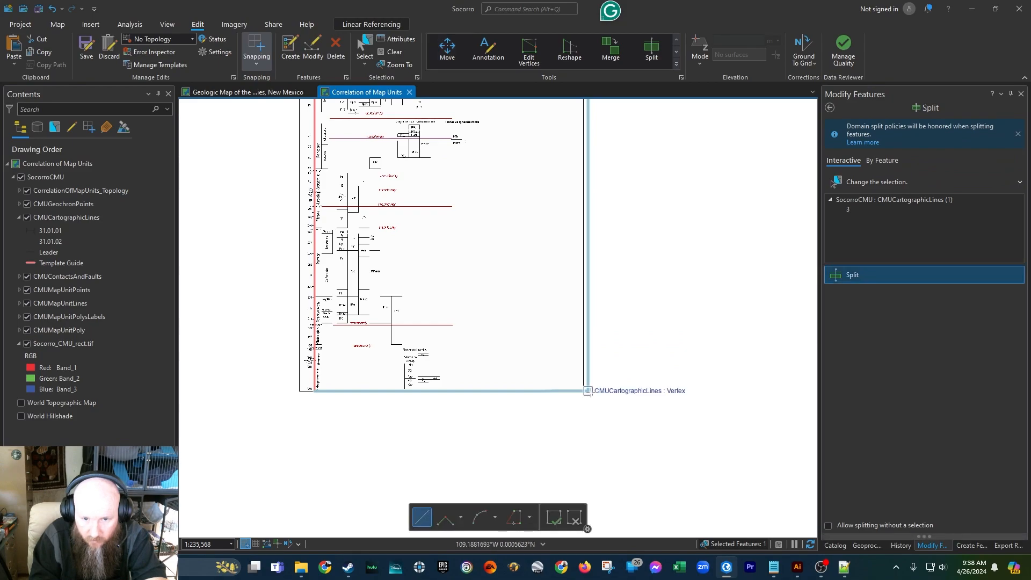
pyautogui.click(451, 392)
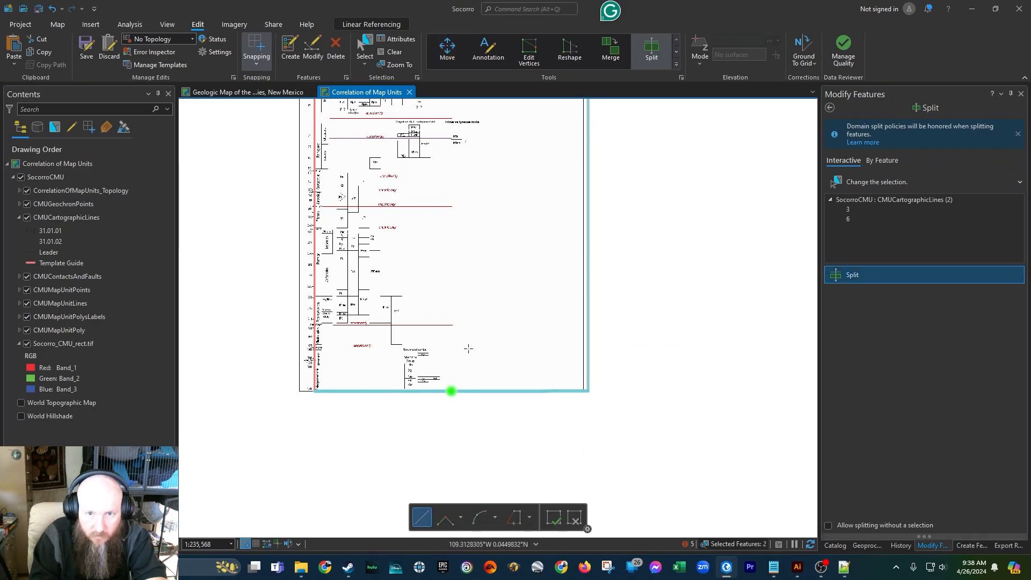
pyautogui.click(395, 52)
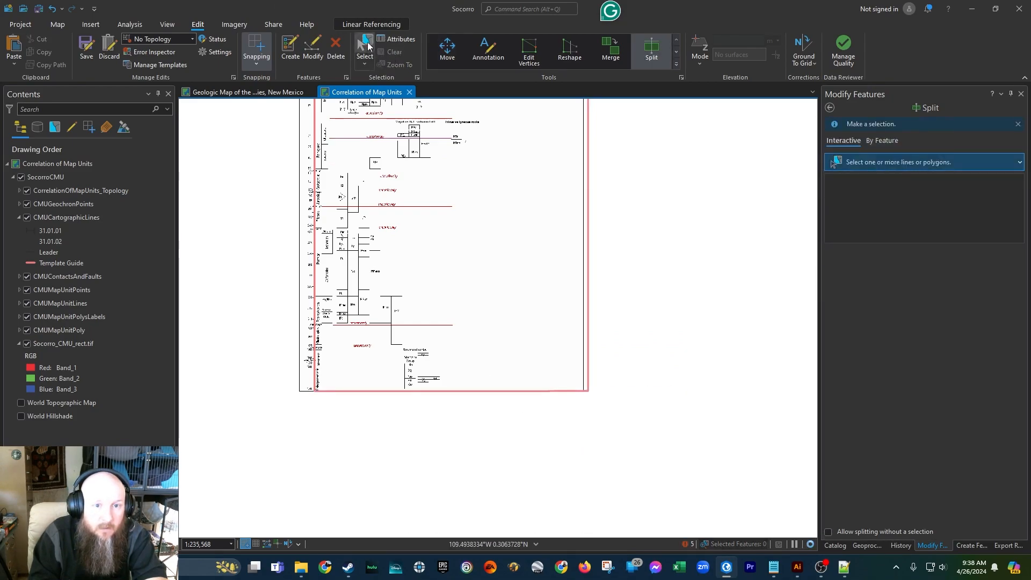
# - Copy the bottom horizontal guide and paste it into the CMUCartographicLines layer, keeping the source attribute values
pyautogui.click(376, 392)
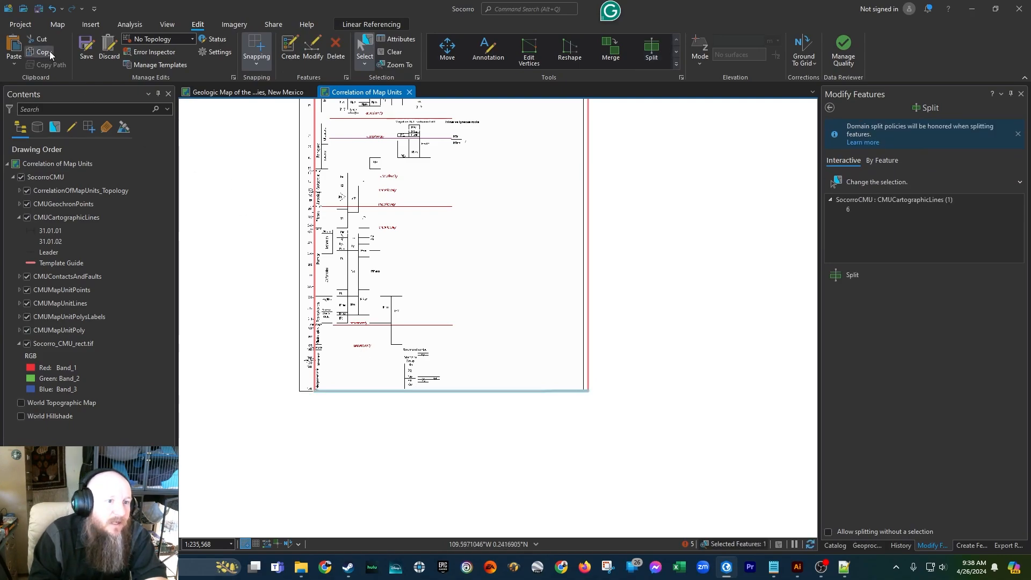
pyautogui.click(18, 61)
pyautogui.click(34, 78)
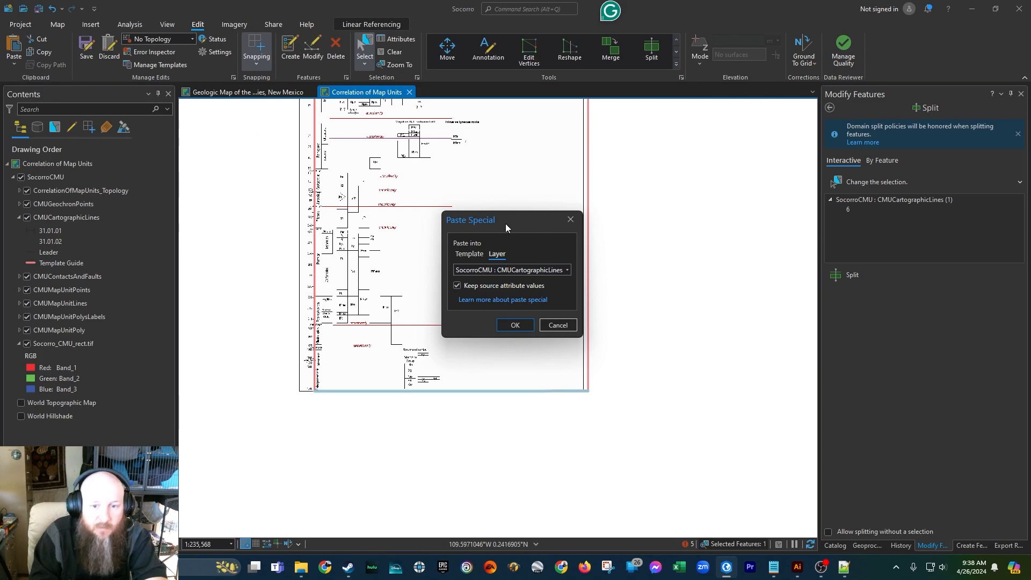
pyautogui.click(516, 326)
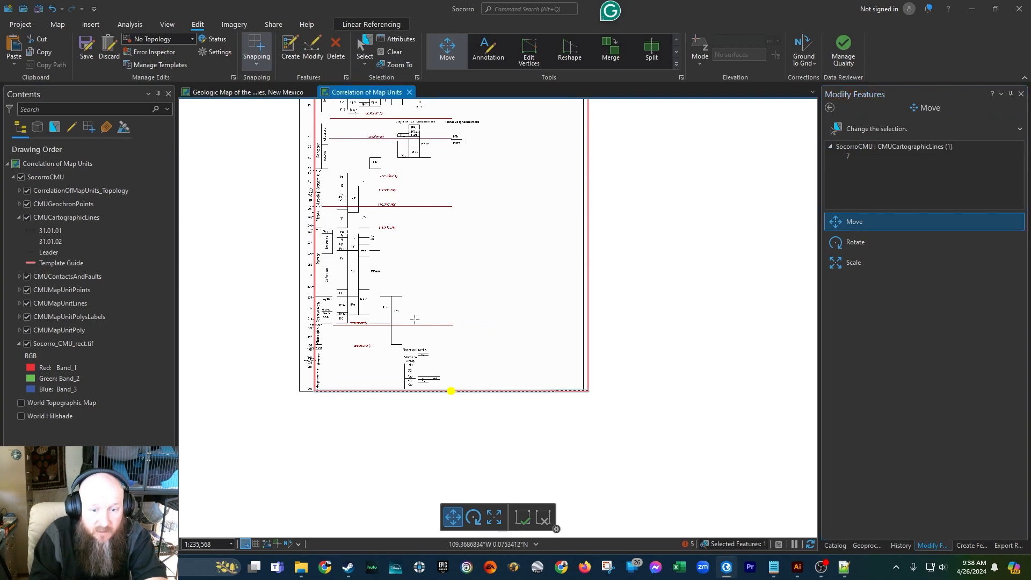
# - Move the pasted horizontal guide up to the 0 ka line along the tops of the chart's uppermost unit boxes
pyautogui.moveTo(400, 391); pyautogui.dragTo(398, 211)
pyautogui.scroll(3, 401, 219)
pyautogui.scroll(-5, 403, 219)
pyautogui.scroll(-4, 402, 153)
pyautogui.scroll(8, 402, 153)
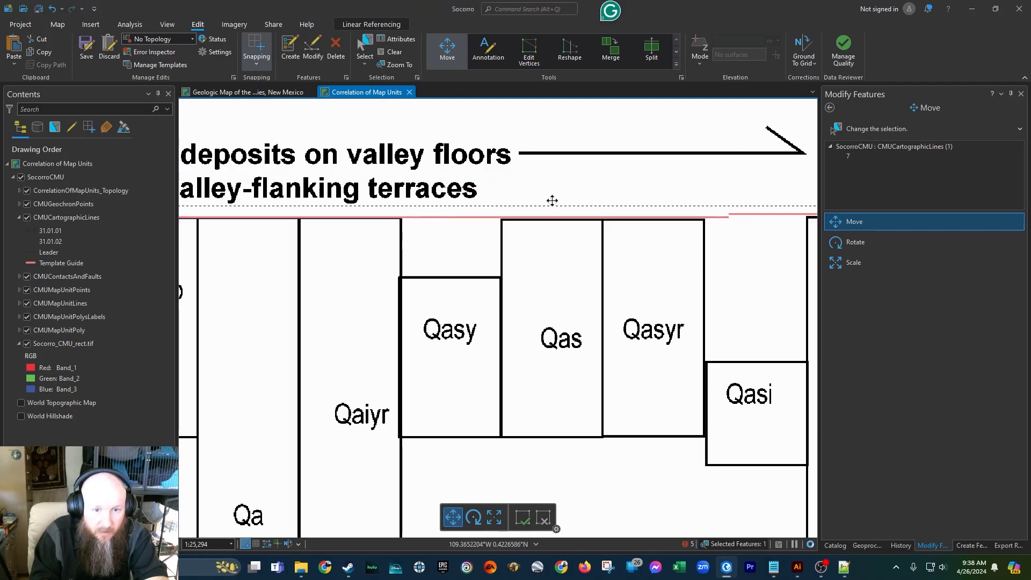
pyautogui.moveTo(551, 201); pyautogui.dragTo(449, 216)
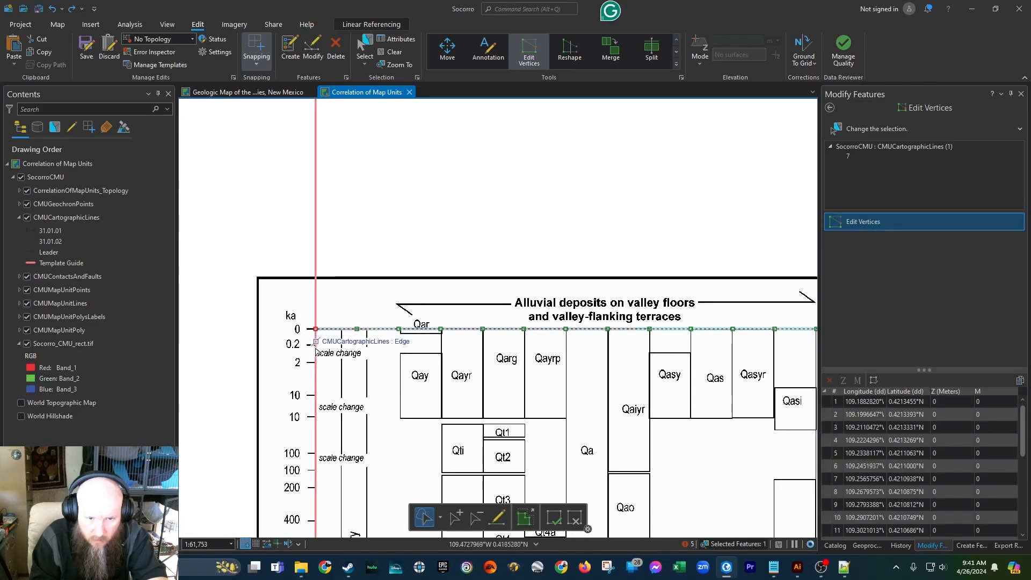
# - Shift all vertices of the upper horizontal guide together so its left end snaps onto the left vertical guide at 0 ka, then clear the selection
pyautogui.scroll(-2, 413, 326)
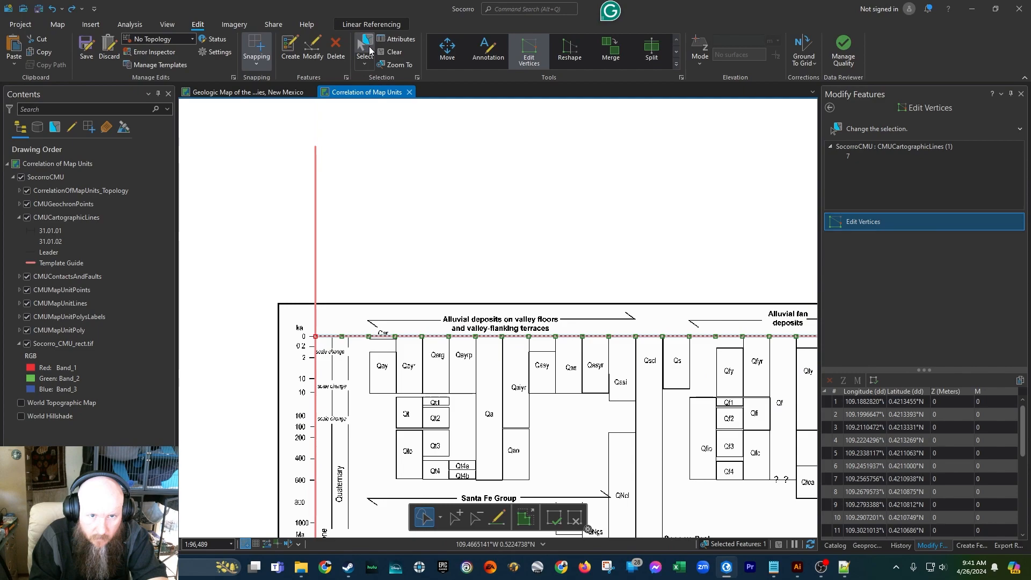
pyautogui.scroll(-2, 439, 290)
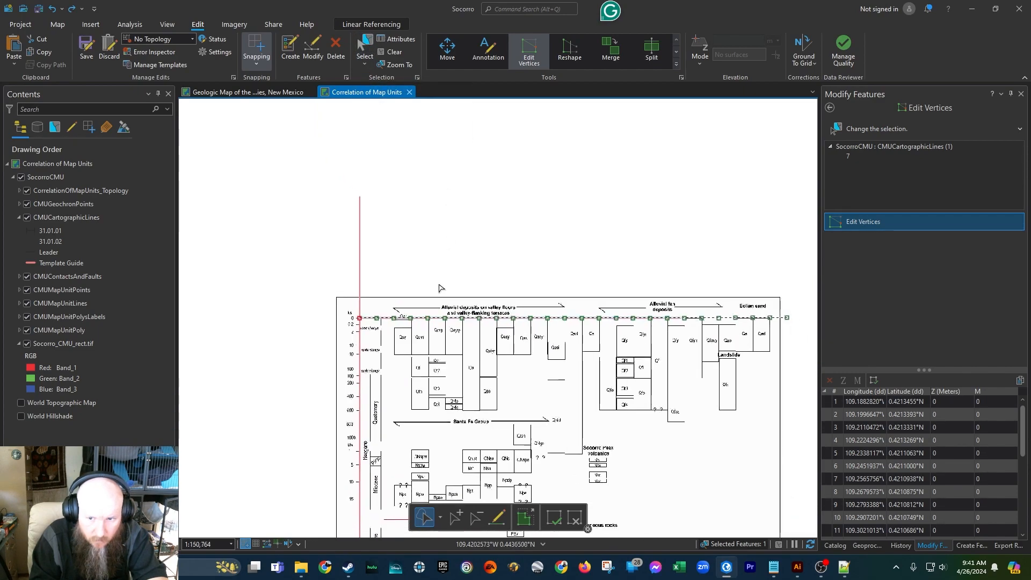
pyautogui.moveTo(606, 282); pyautogui.dragTo(330, 296)
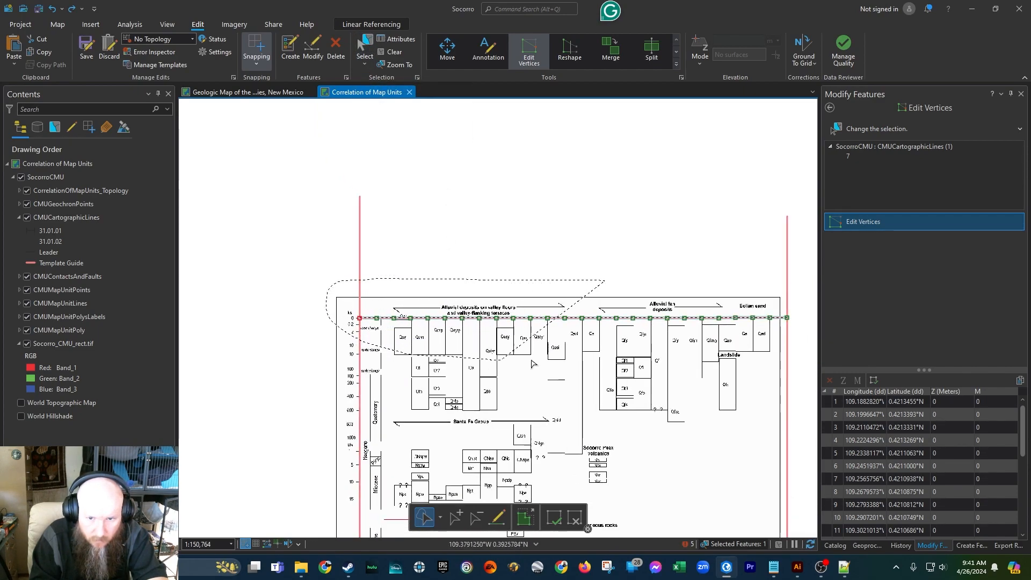
pyautogui.moveTo(741, 375); pyautogui.dragTo(815, 339)
pyautogui.moveTo(660, 286); pyautogui.dragTo(641, 286)
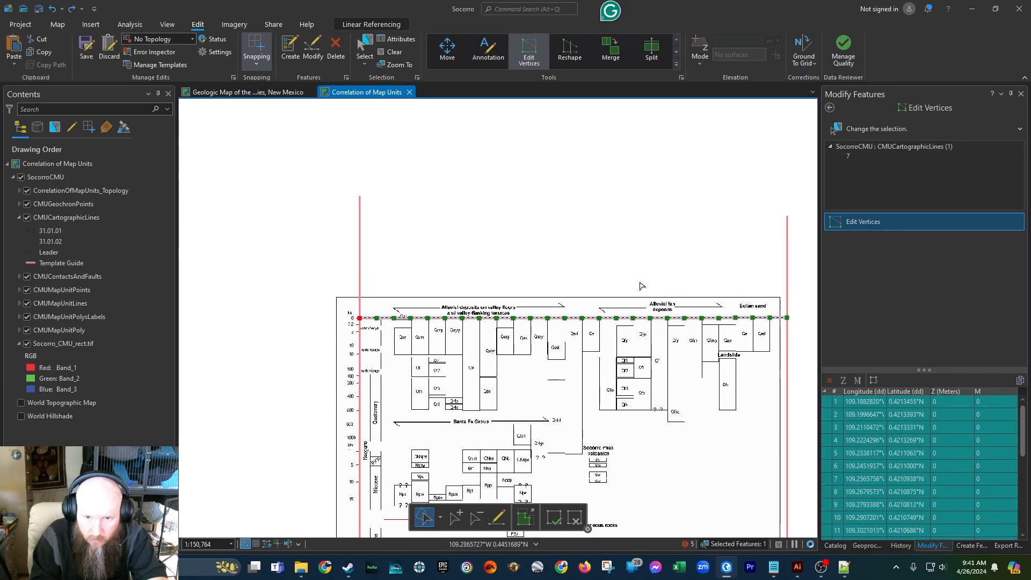
pyautogui.scroll(15, 357, 318)
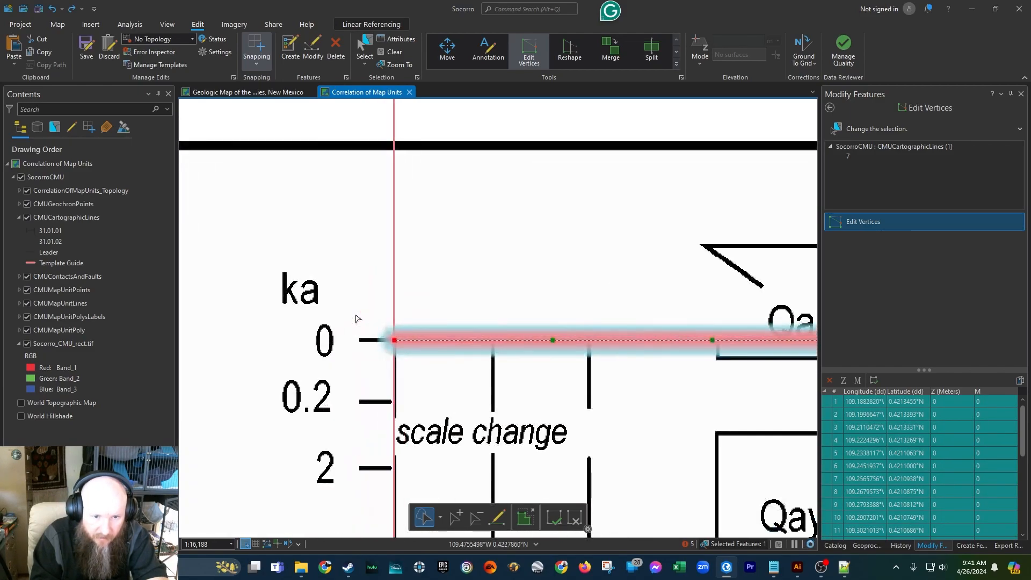
pyautogui.scroll(5, 511, 435)
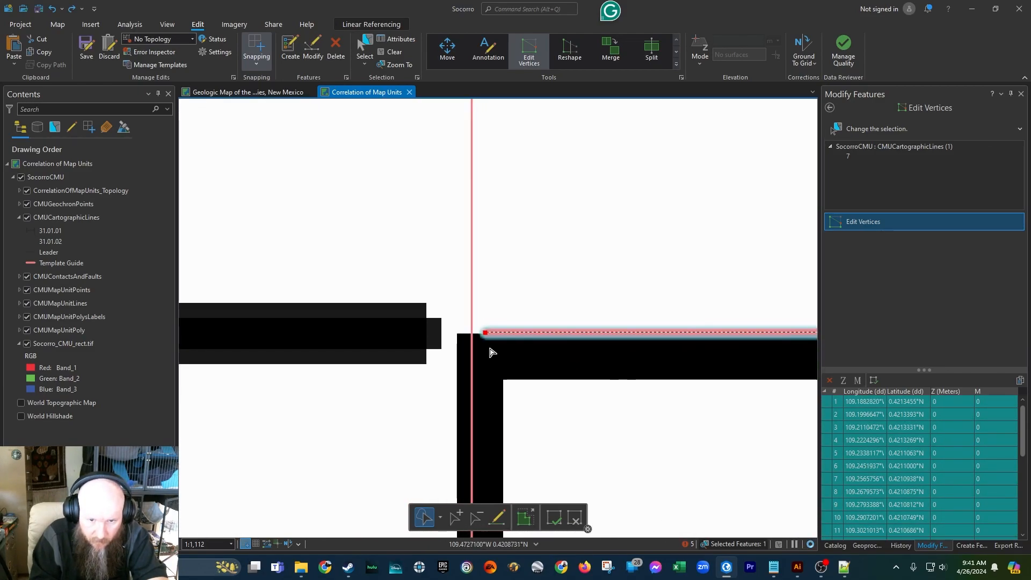
pyautogui.moveTo(486, 333); pyautogui.dragTo(478, 212)
pyautogui.scroll(-10, 427, 209)
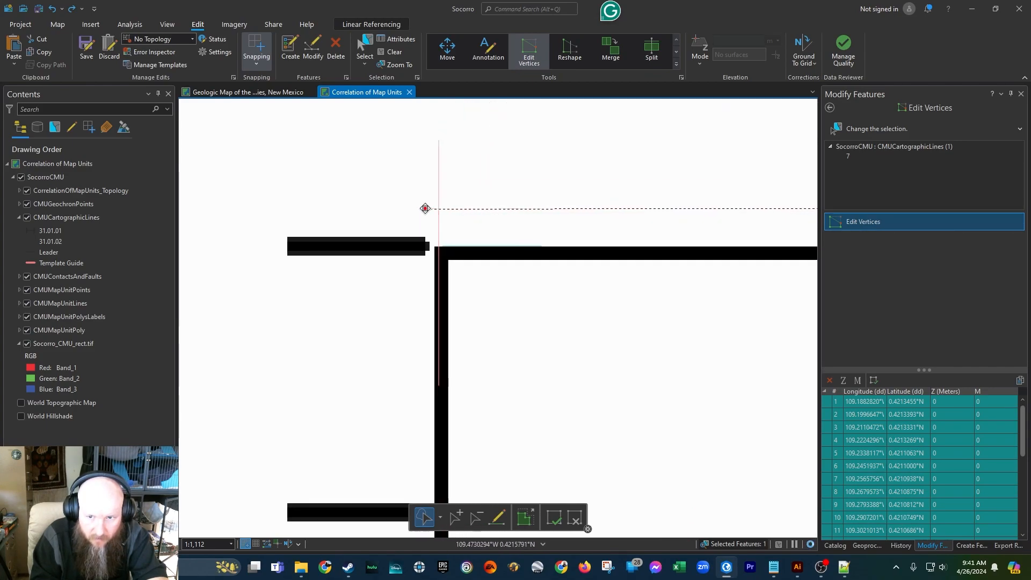
pyautogui.moveTo(466, 149); pyautogui.dragTo(408, 177)
pyautogui.scroll(6, 444, 221)
pyautogui.scroll(-3, 361, 219)
pyautogui.scroll(6, 305, 189)
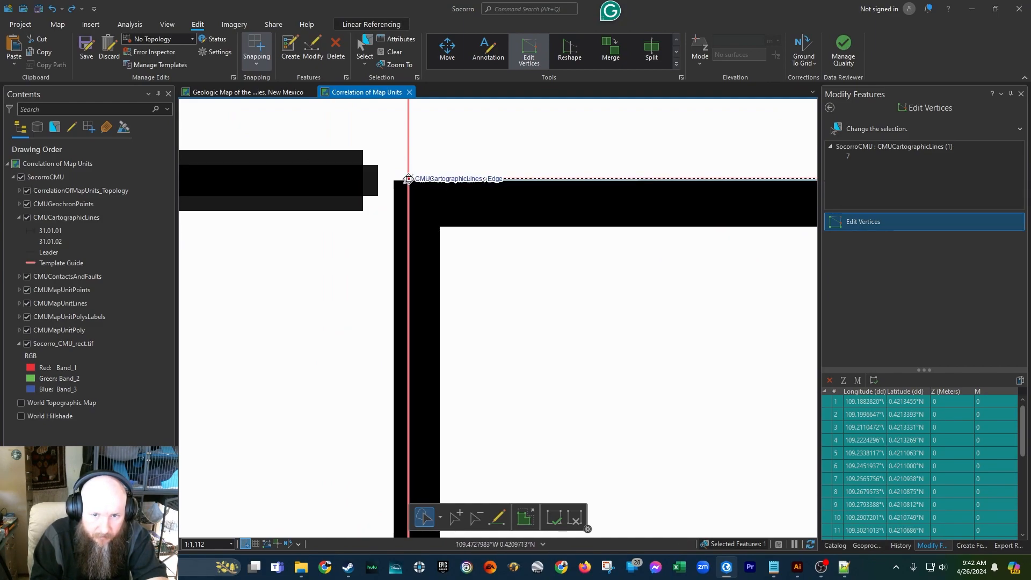
pyautogui.scroll(-8, 259, 214)
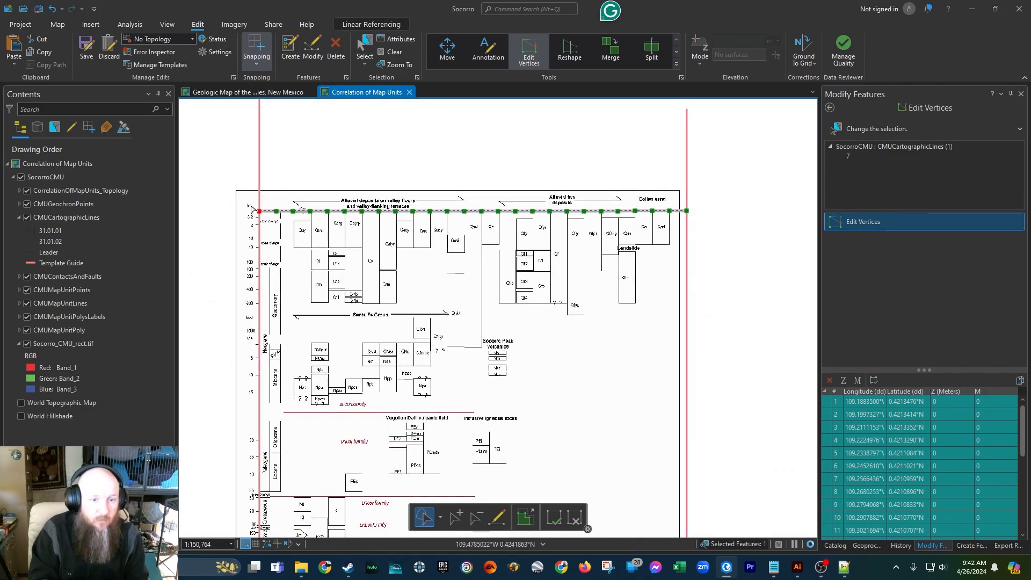
pyautogui.scroll(-2, 253, 209)
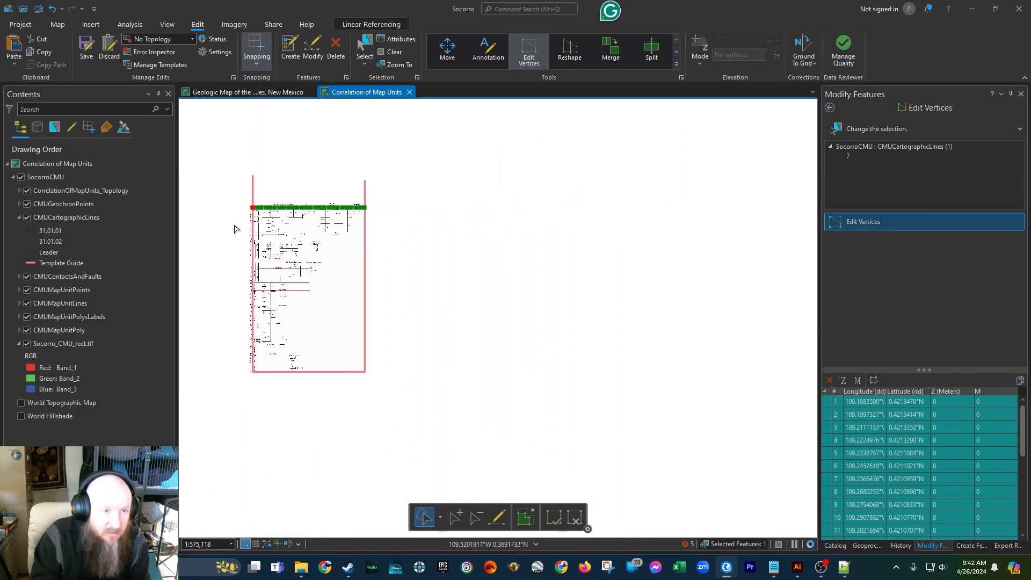
pyautogui.click(398, 54)
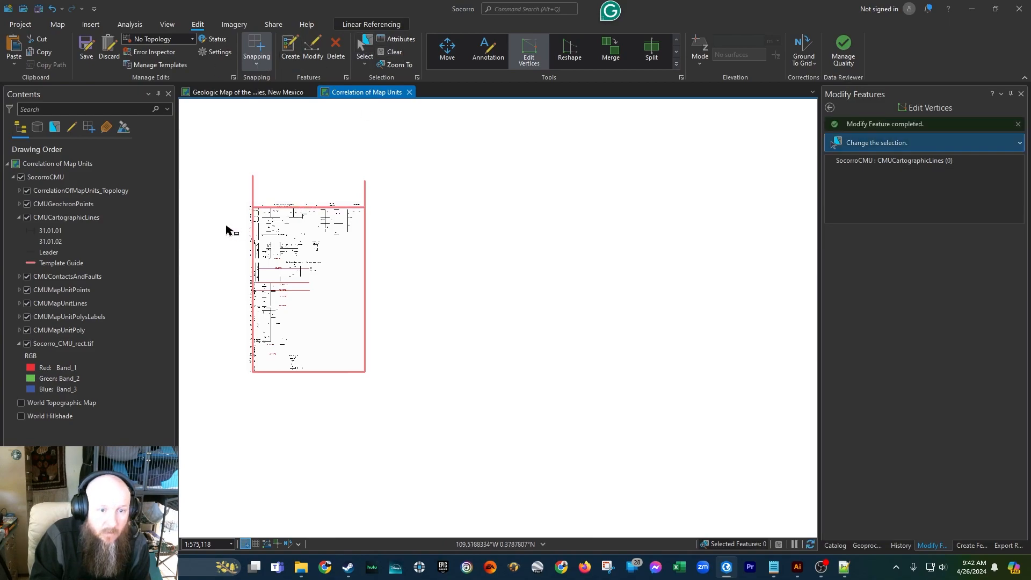
# - Draw the first inner vertical Template Guide line beside the chart's left guide, snapped to the matching vertices of the upper and lower horizontal guides
pyautogui.scroll(2, 217, 237)
pyautogui.scroll(1, 215, 232)
pyautogui.scroll(-1, 221, 233)
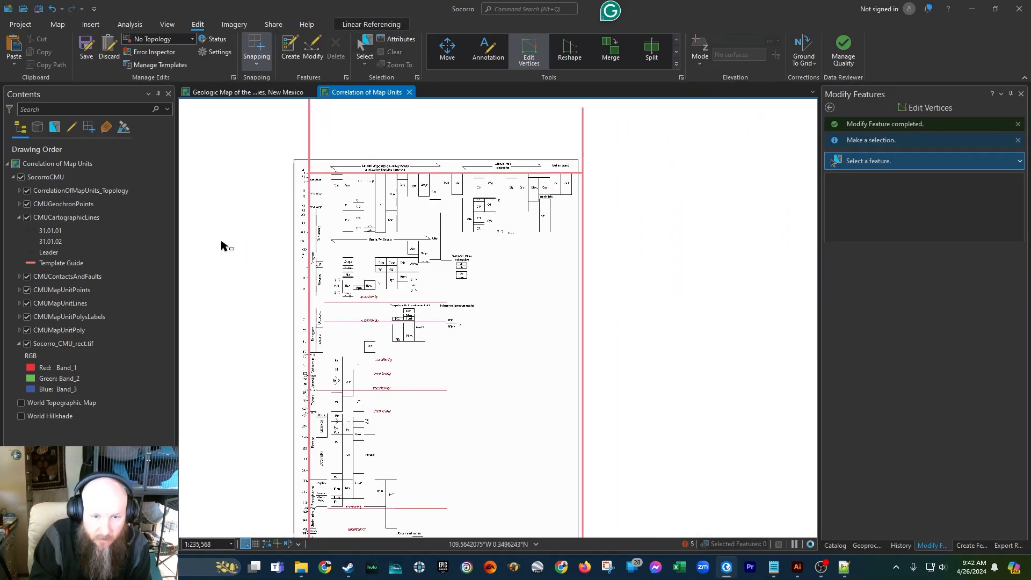
pyautogui.scroll(-1, 396, 127)
pyautogui.scroll(1, 369, 275)
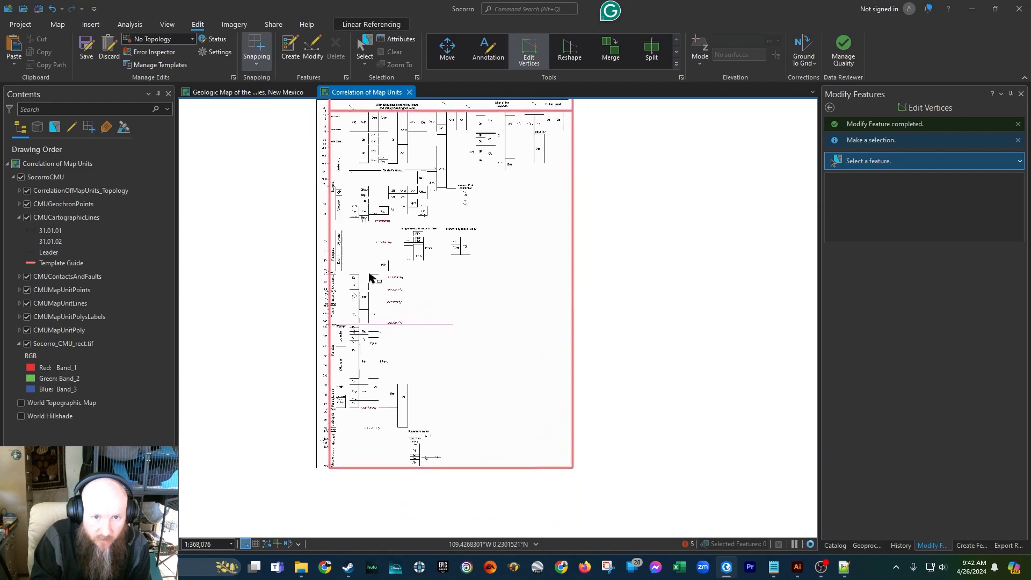
pyautogui.moveTo(403, 330); pyautogui.dragTo(425, 361)
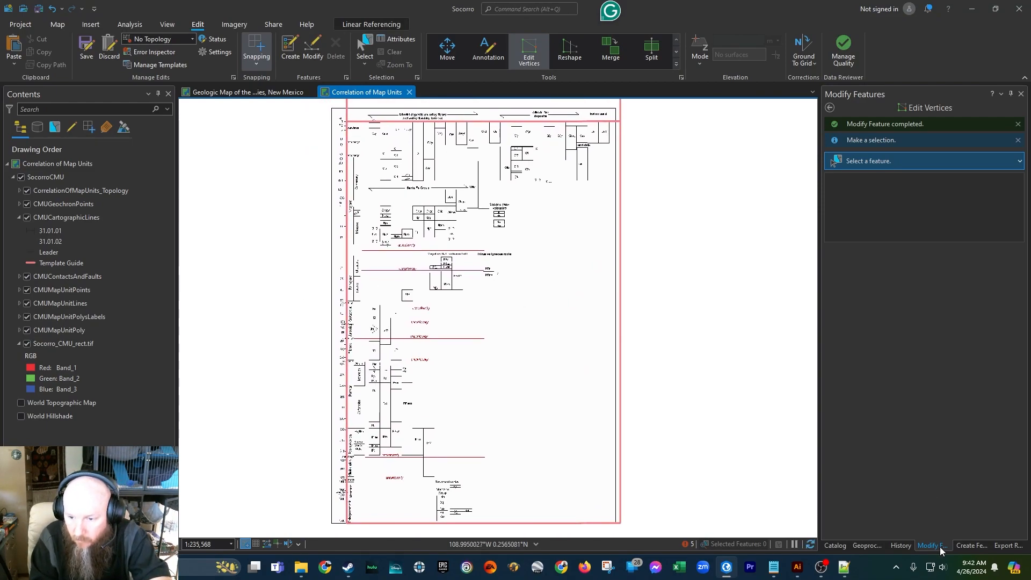
pyautogui.click(965, 546)
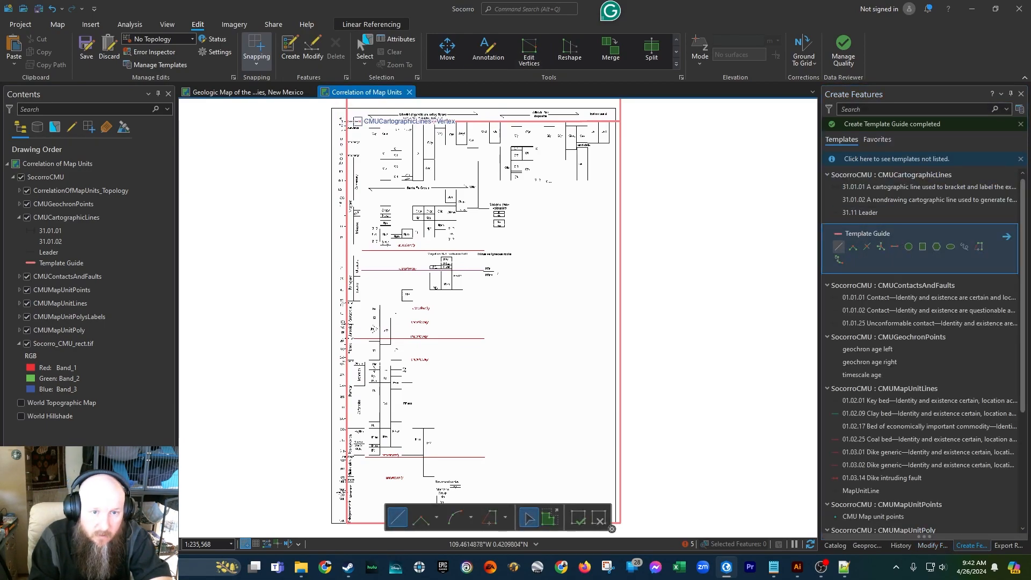
pyautogui.click(356, 121)
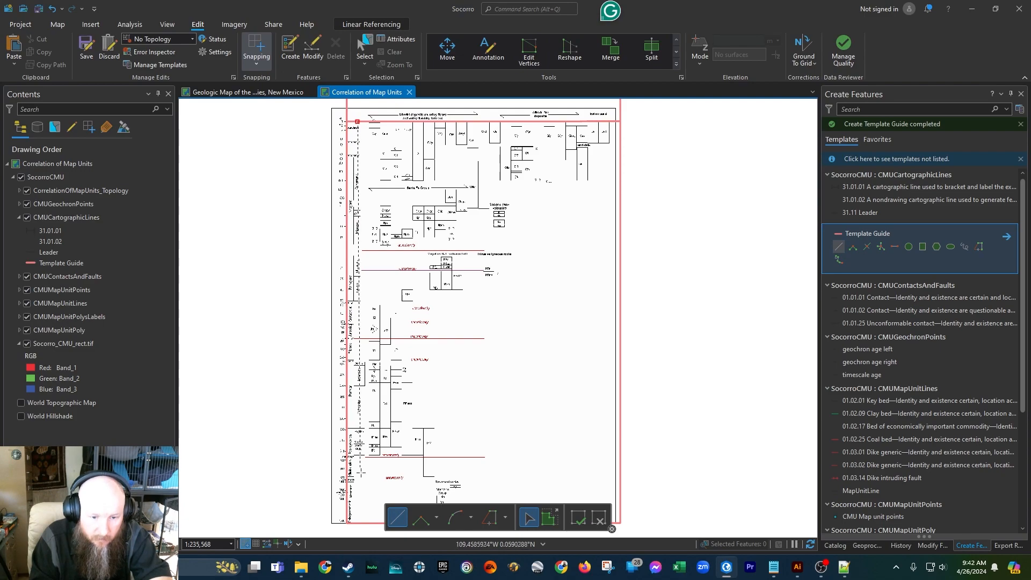
pyautogui.click(358, 522)
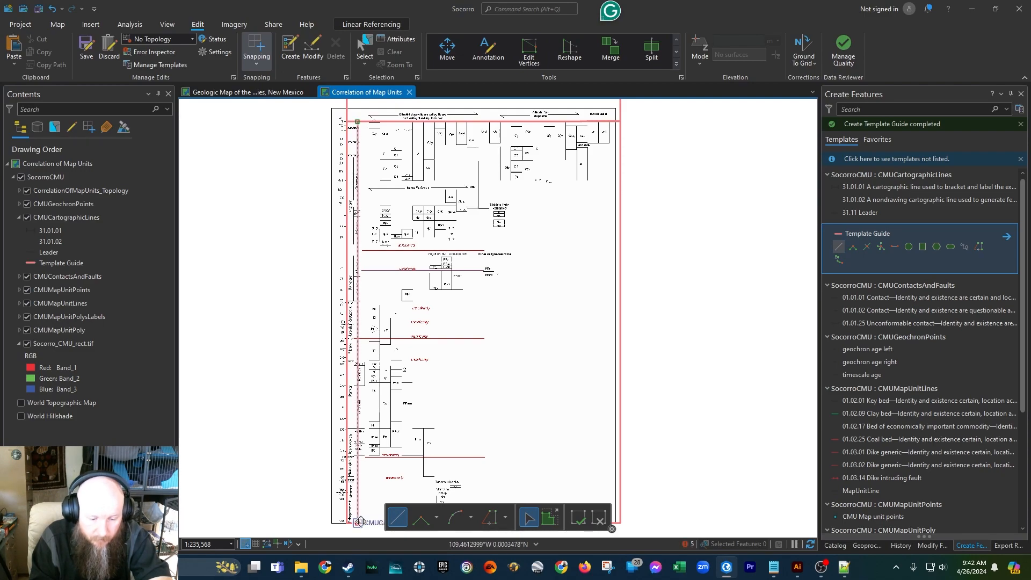
pyautogui.press('F2')
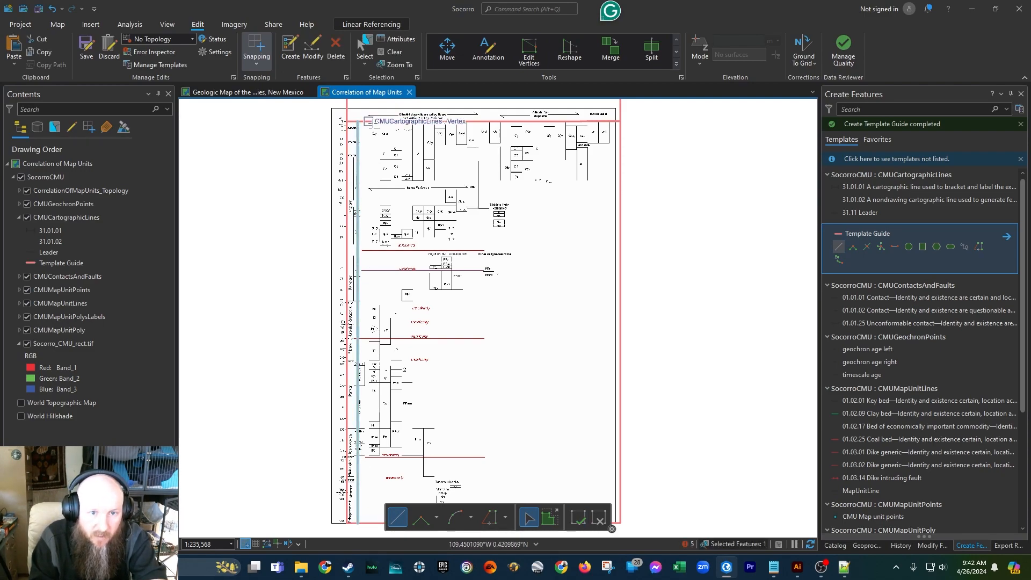
# - Add two more vertical guides at the following vertex pairs, each running from the upper to the lower horizontal guide
pyautogui.click(368, 121)
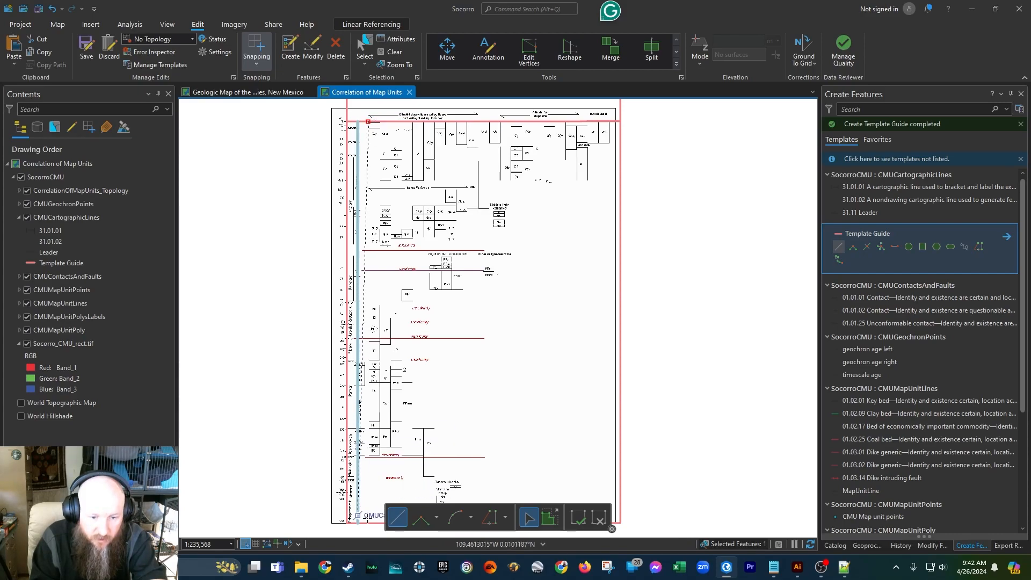
pyautogui.click(369, 522)
pyautogui.press('F2')
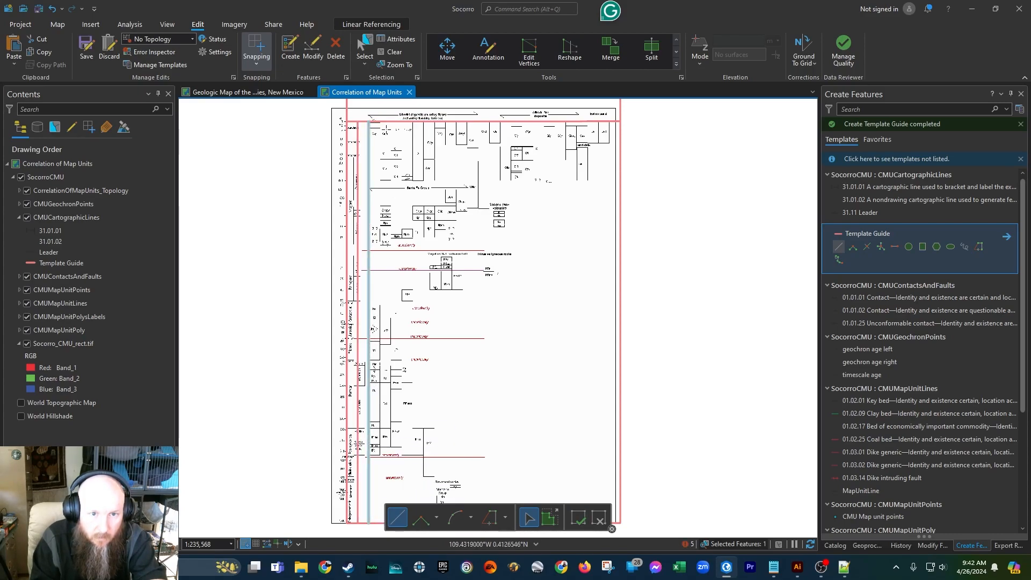
pyautogui.click(379, 121)
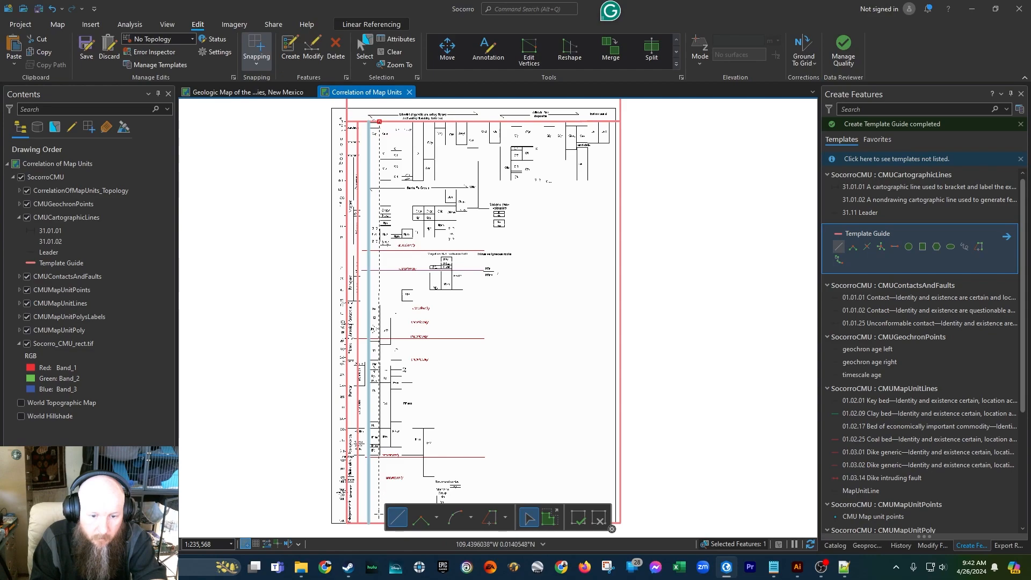
pyautogui.click(379, 522)
pyautogui.press('F2')
# - Continue the row of vertical guides, snapping the line's ends to vertices on the upper and lower horizontal guides
pyautogui.click(390, 122)
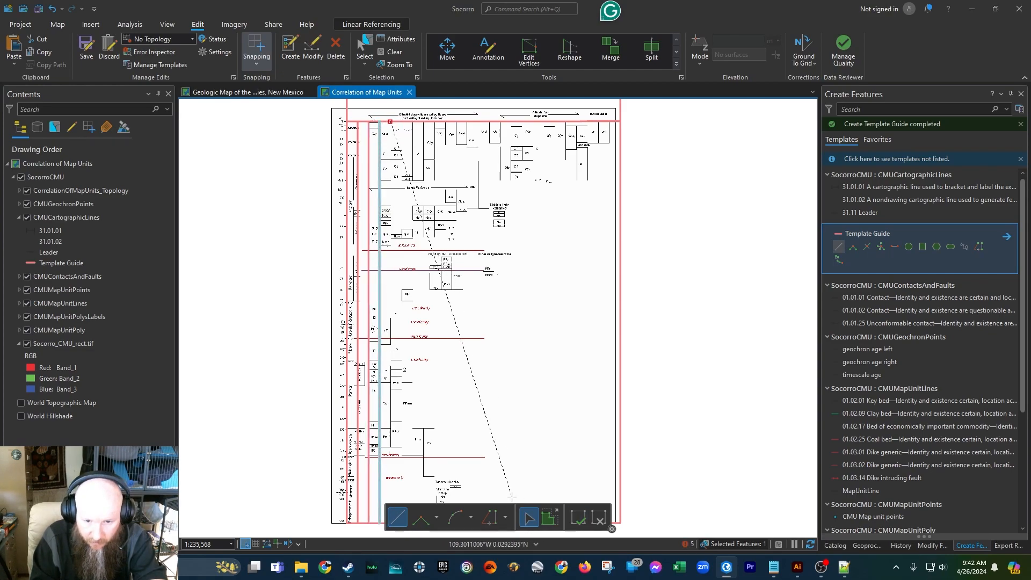
pyautogui.click(611, 529)
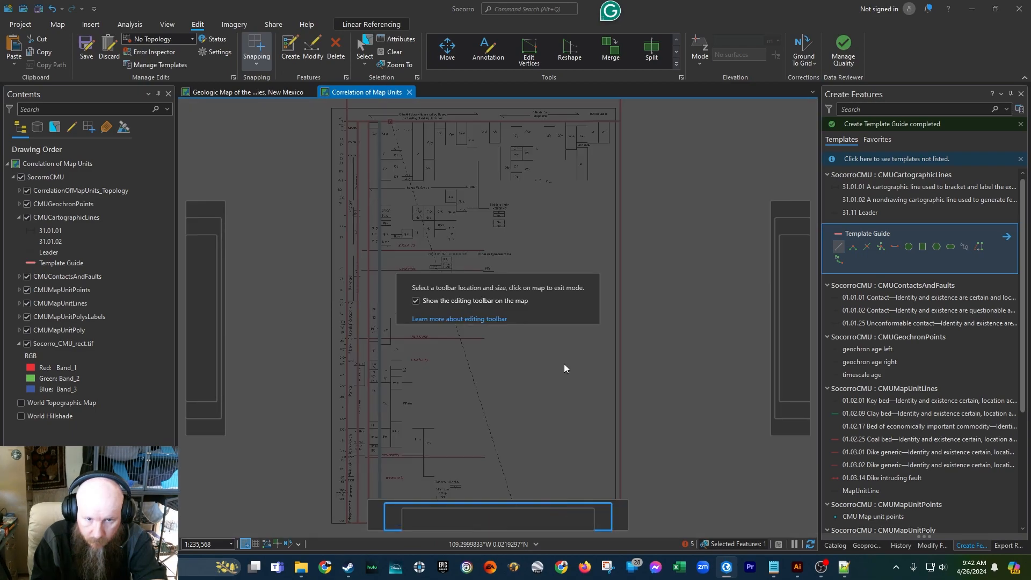
pyautogui.click(676, 335)
pyautogui.scroll(-4, 402, 474)
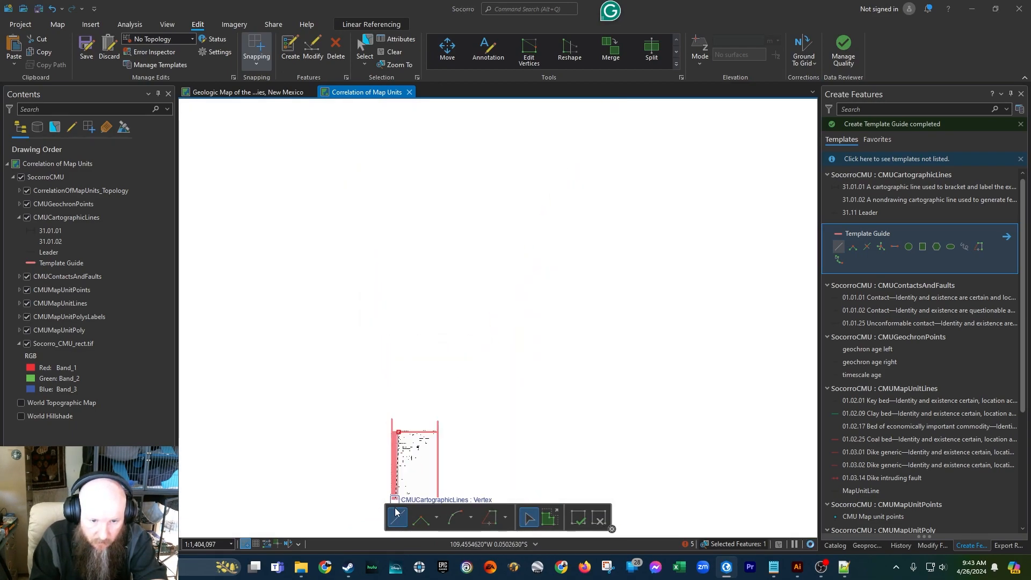
pyautogui.scroll(4, 361, 503)
pyautogui.click(615, 359)
pyautogui.scroll(-2, 550, 402)
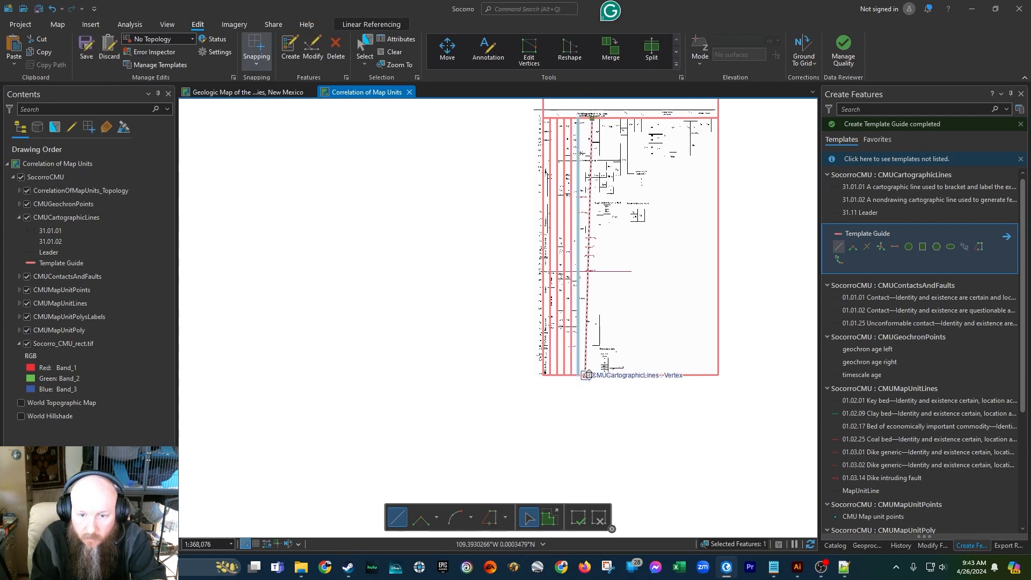
pyautogui.doubleClick(585, 375)
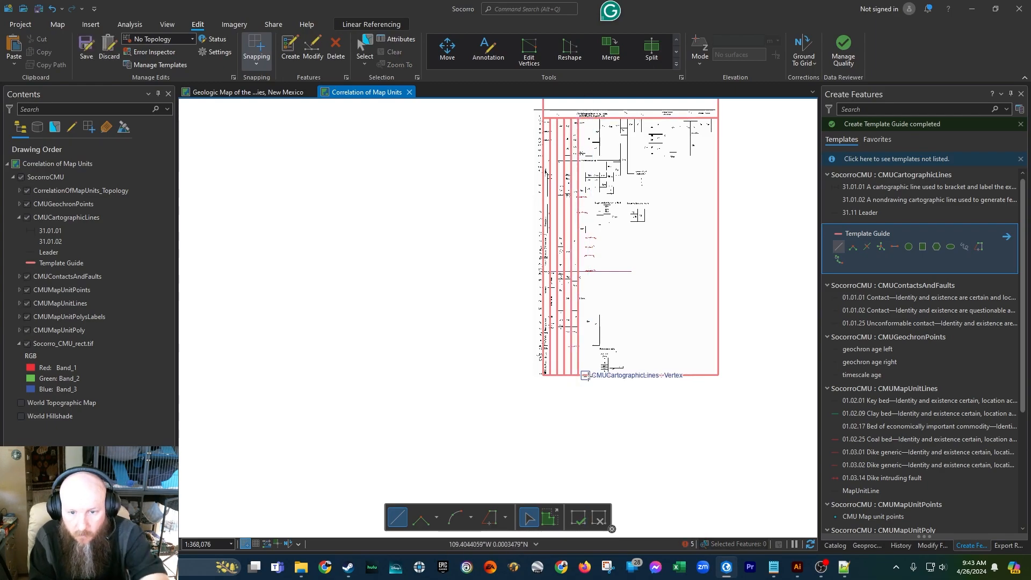
# - Draw vertical Template Guide lines at all remaining vertex pairs across the chart, up to the one just before the right guide
pyautogui.click(592, 117)
pyautogui.doubleClick(592, 375)
pyautogui.click(599, 118)
pyautogui.doubleClick(599, 375)
pyautogui.click(606, 118)
pyautogui.doubleClick(606, 375)
pyautogui.click(613, 117)
pyautogui.doubleClick(613, 375)
pyautogui.click(620, 118)
pyautogui.doubleClick(620, 375)
pyautogui.click(627, 375)
pyautogui.doubleClick(627, 118)
pyautogui.click(634, 375)
pyautogui.doubleClick(634, 117)
pyautogui.click(641, 375)
pyautogui.doubleClick(641, 117)
pyautogui.click(648, 118)
pyautogui.doubleClick(647, 375)
pyautogui.click(655, 375)
pyautogui.doubleClick(655, 118)
pyautogui.click(662, 118)
pyautogui.doubleClick(662, 375)
pyautogui.click(668, 374)
pyautogui.doubleClick(669, 117)
pyautogui.click(676, 117)
pyautogui.doubleClick(676, 375)
pyautogui.click(683, 375)
pyautogui.doubleClick(683, 117)
pyautogui.click(689, 118)
pyautogui.doubleClick(690, 375)
pyautogui.click(697, 375)
pyautogui.doubleClick(697, 117)
pyautogui.click(704, 118)
pyautogui.doubleClick(704, 375)
pyautogui.click(711, 375)
pyautogui.doubleClick(711, 117)
# - Examine how the vertical guides line up with the map unit boxes and the time-scale columns
pyautogui.scroll(5, 564, 120)
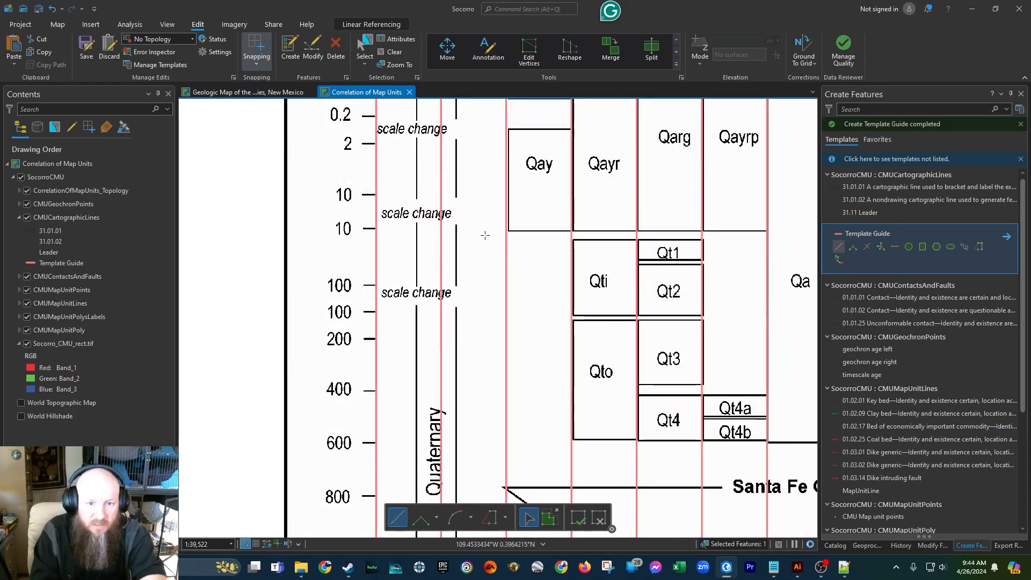
pyautogui.scroll(-2, 415, 264)
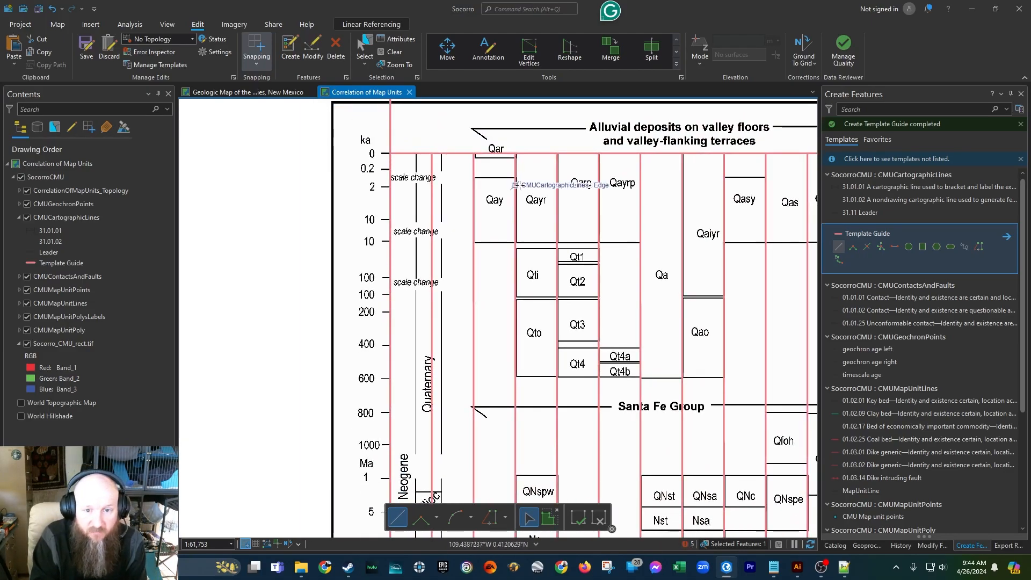
pyautogui.scroll(-4, 376, 210)
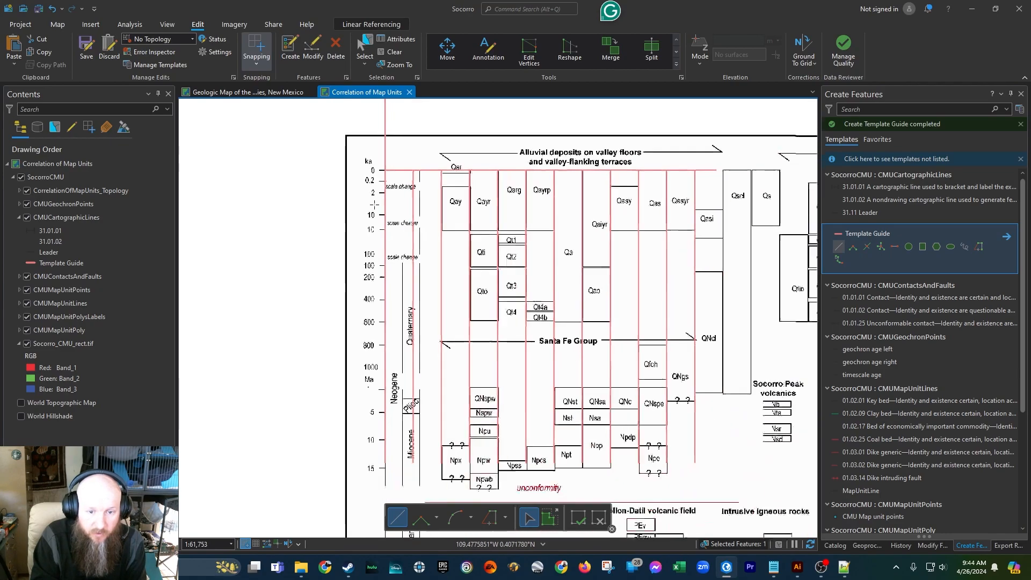
pyautogui.scroll(4, 381, 271)
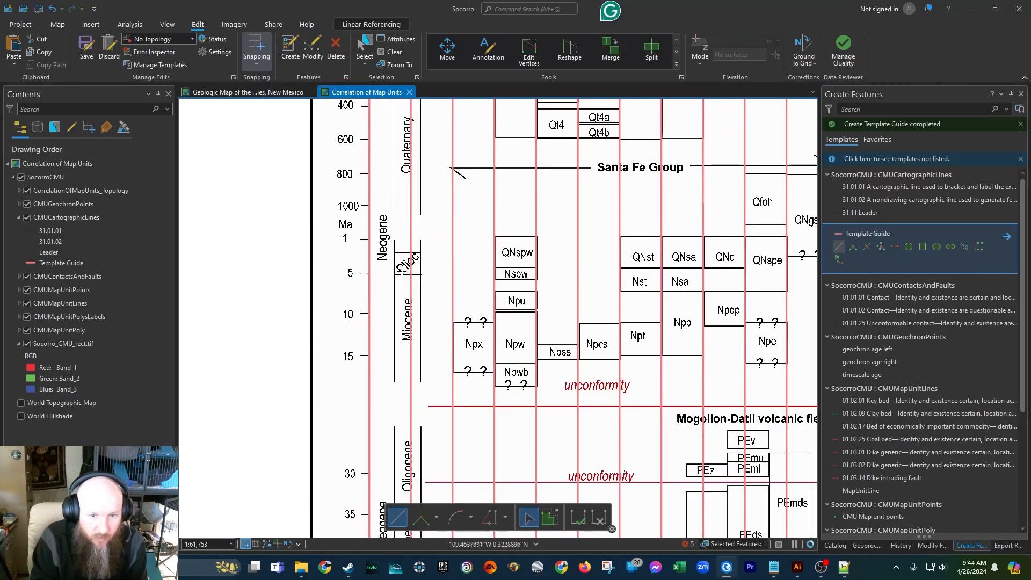
pyautogui.scroll(-2, 417, 306)
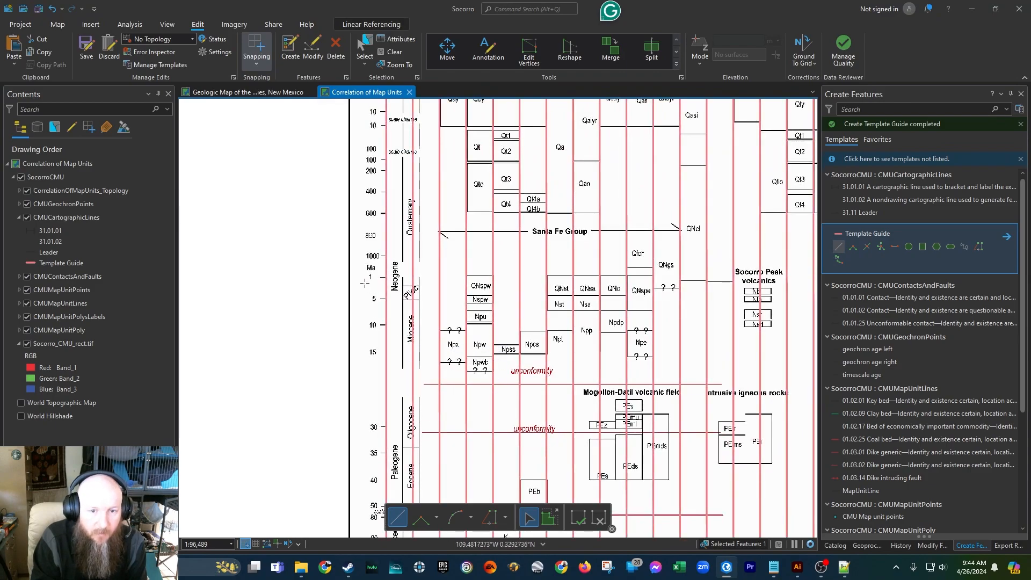
pyautogui.scroll(-4, 295, 265)
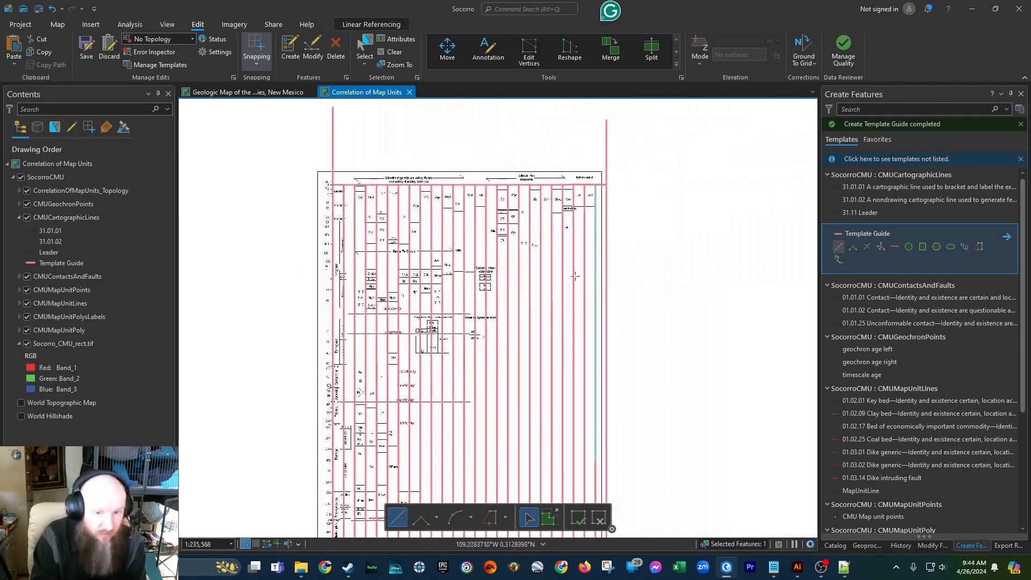
pyautogui.scroll(-2, 417, 232)
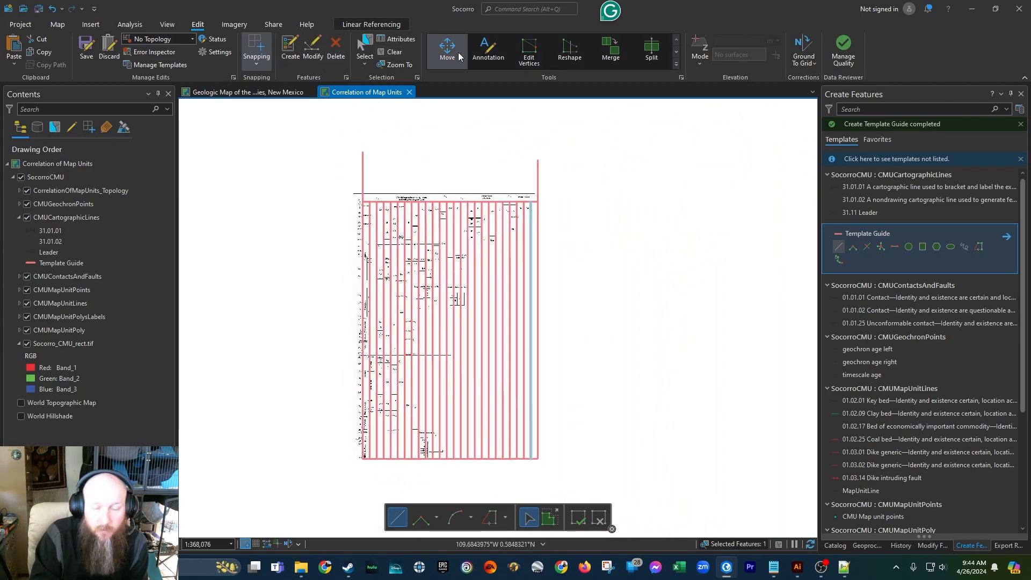
# - Shorten the chart's left vertical guide by moving its upper end vertex down onto the upper horizontal guide at 0 ka
pyautogui.click(366, 44)
pyautogui.click(363, 180)
pyautogui.rightClick(365, 178)
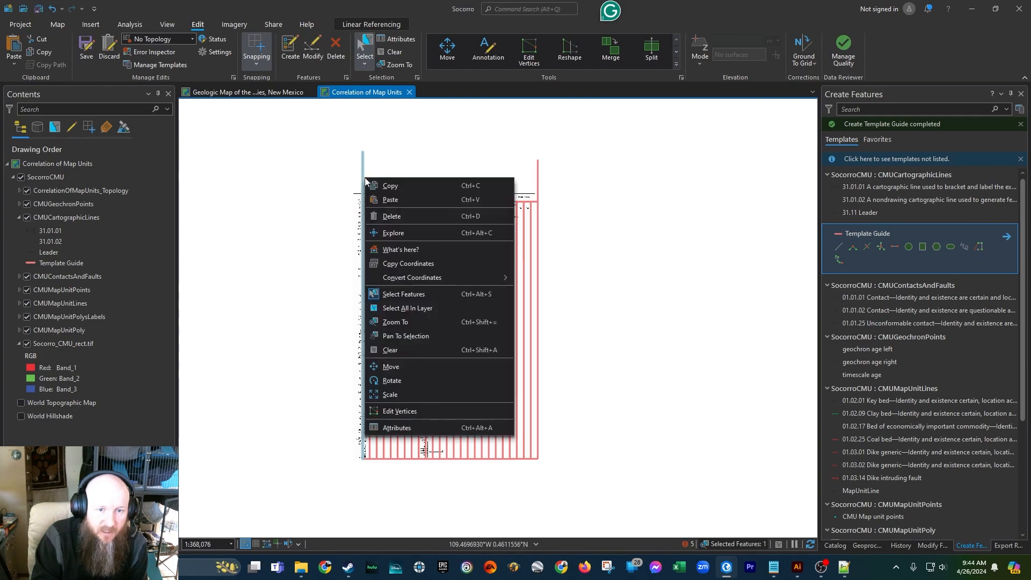
pyautogui.click(400, 411)
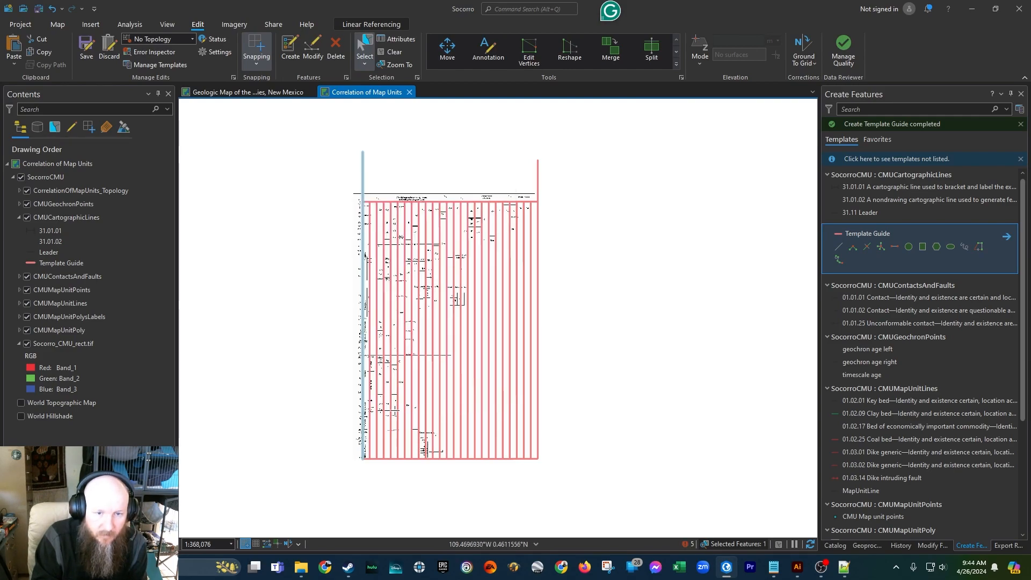
pyautogui.moveTo(362, 152); pyautogui.dragTo(362, 202)
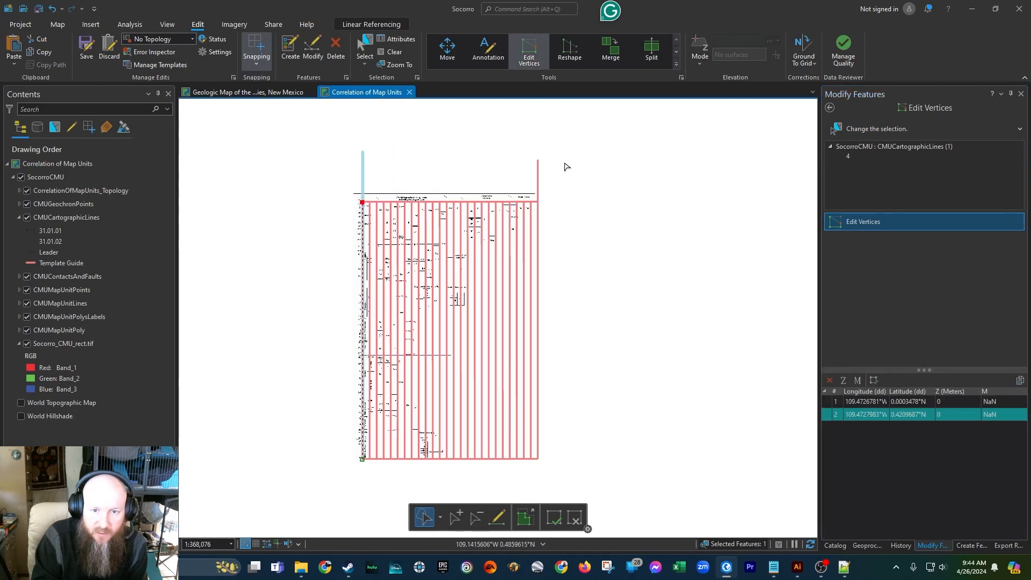
# - Shorten the right vertical guide by snapping its upper end vertex onto the upper horizontal guide's end, and clear the selection
pyautogui.click(539, 173)
pyautogui.click(537, 170)
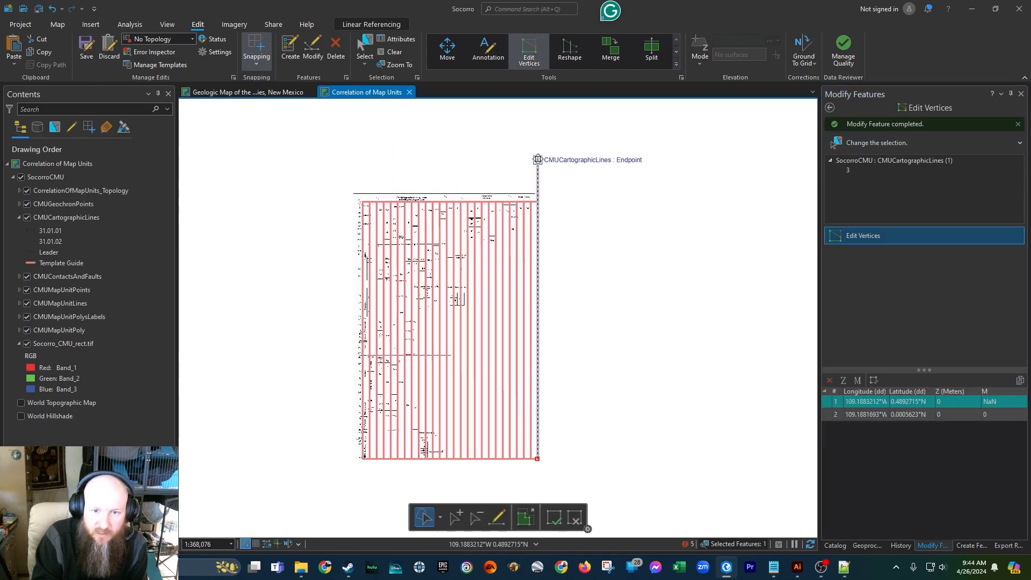
pyautogui.moveTo(537, 170); pyautogui.dragTo(537, 200)
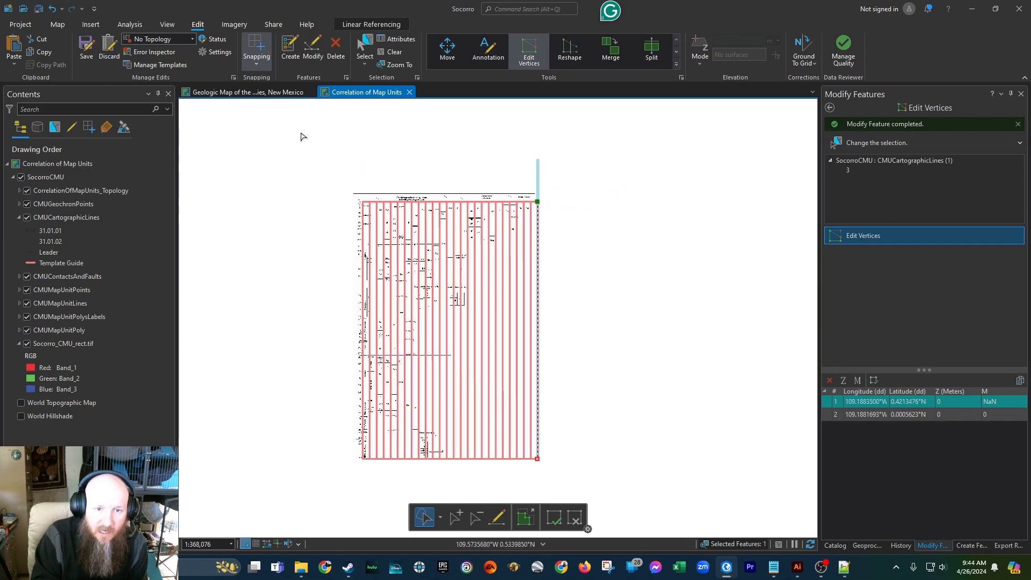
pyautogui.click(301, 136)
# - Inspect the age ticks and scale changes along the time scale against the unit box edges
pyautogui.scroll(10, 363, 180)
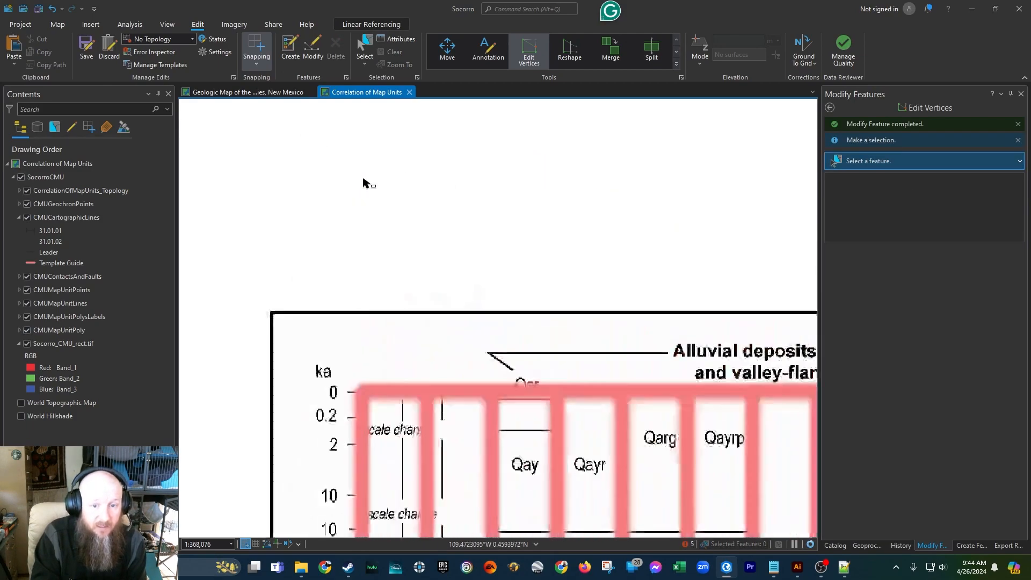
pyautogui.scroll(-2, 389, 251)
pyautogui.scroll(-2, 404, 323)
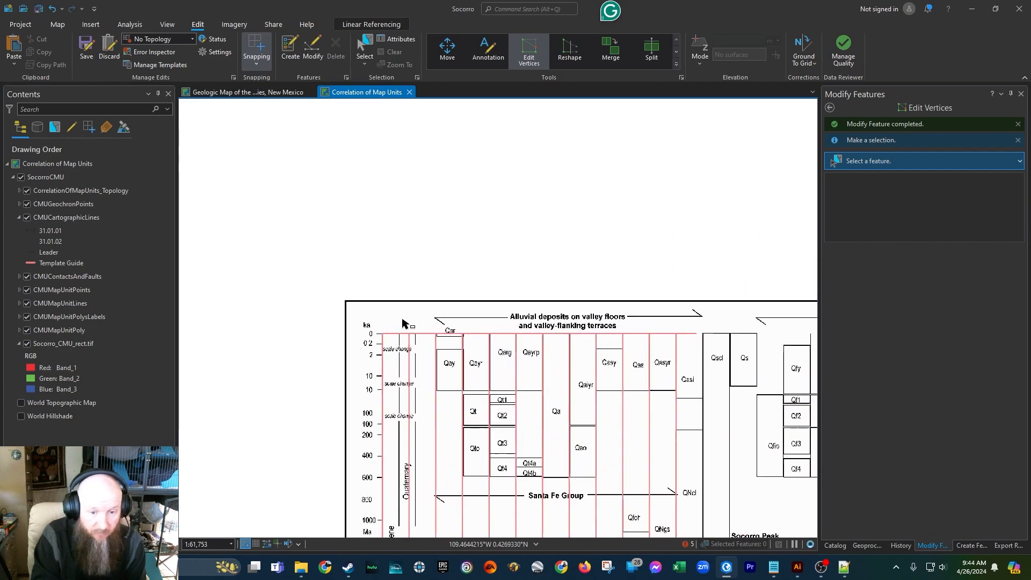
pyautogui.scroll(6, 366, 368)
pyautogui.scroll(-3, 419, 294)
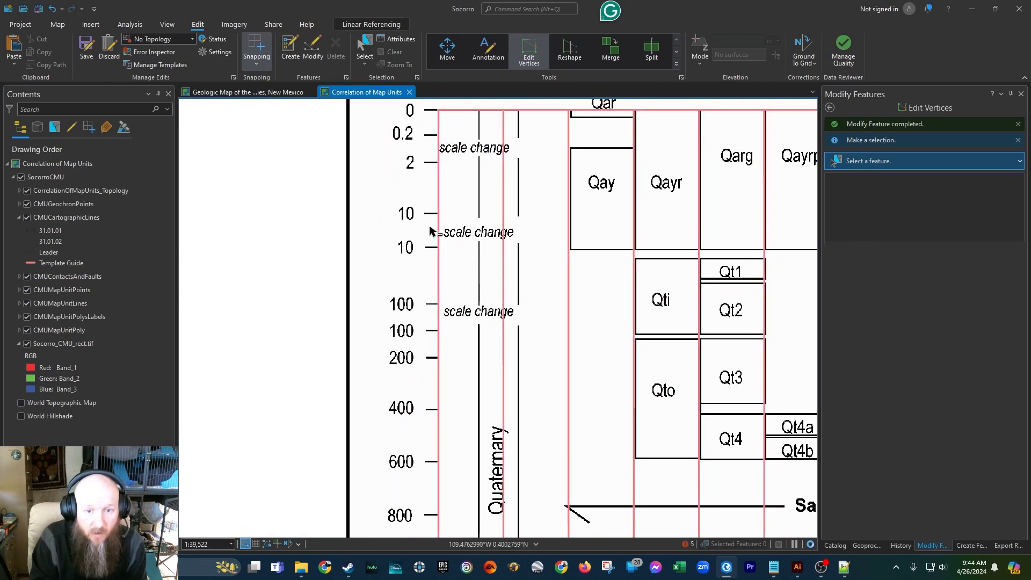
pyautogui.scroll(-4, 346, 256)
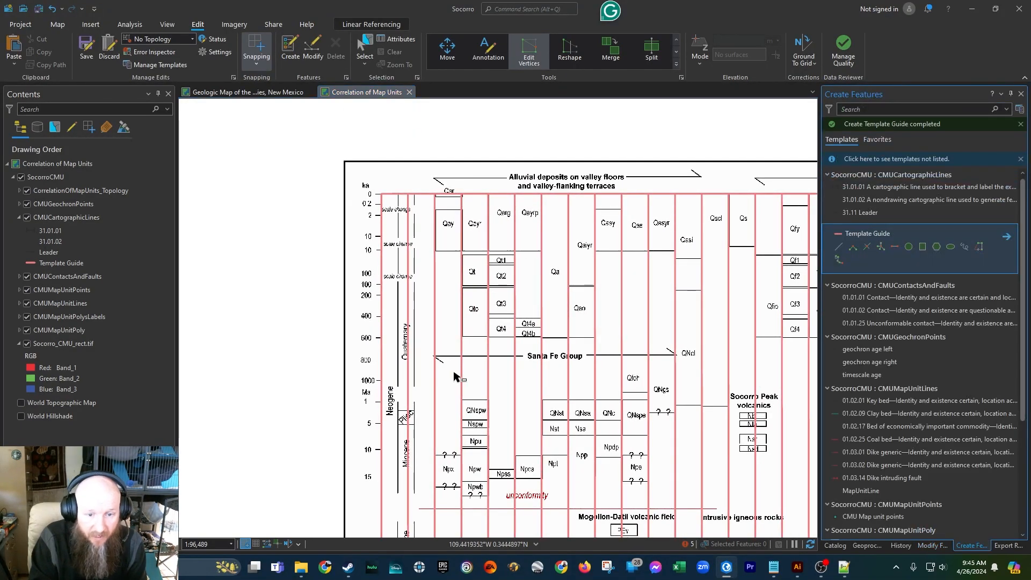
pyautogui.scroll(-2, 340, 327)
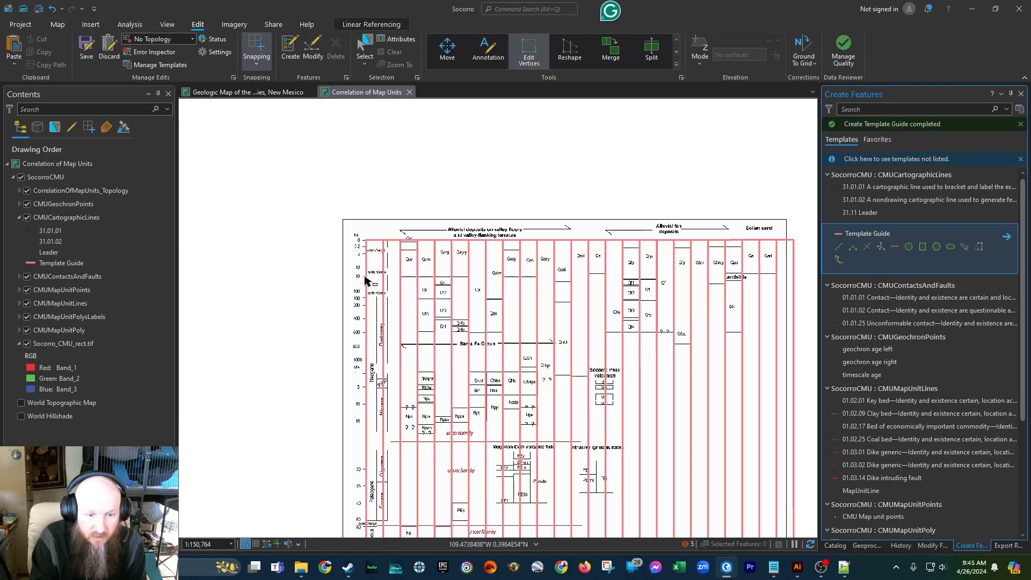
# - Draw a horizontal Template Guide line at the 10 ka level, from the Qay box's lower-left corner to the rightmost vertical guide
pyautogui.click(851, 235)
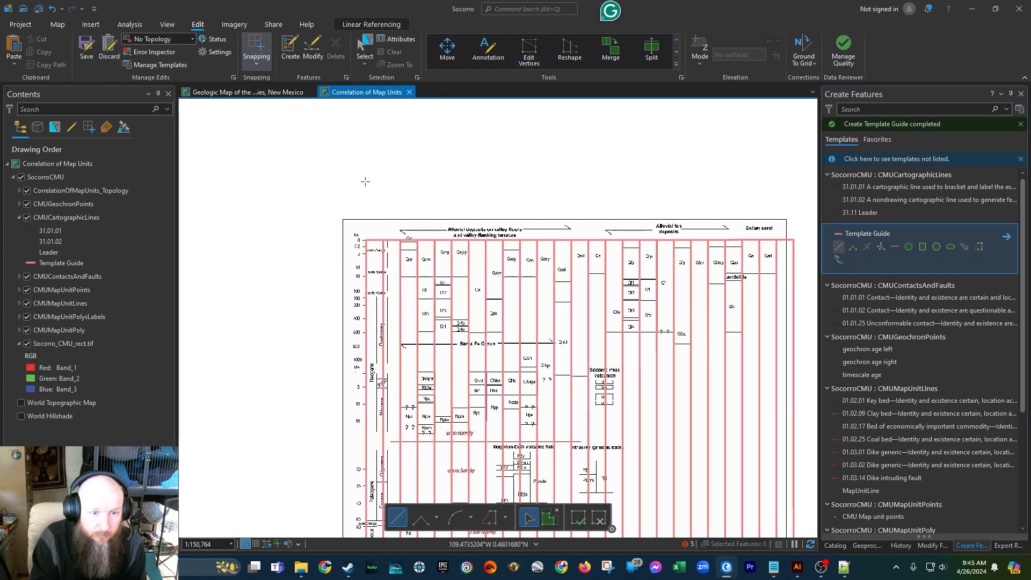
pyautogui.scroll(3, 384, 281)
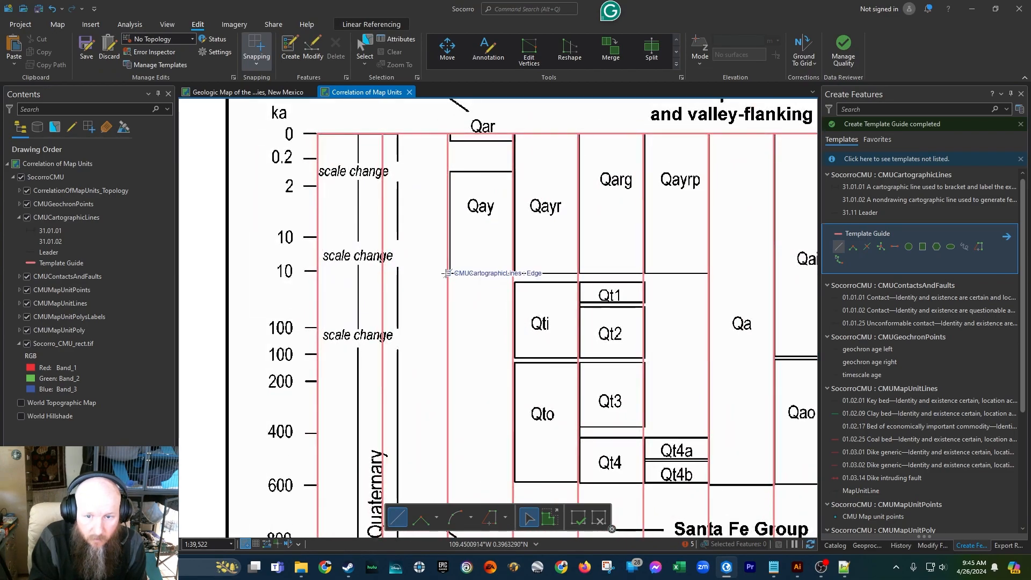
pyautogui.scroll(-3, 267, 306)
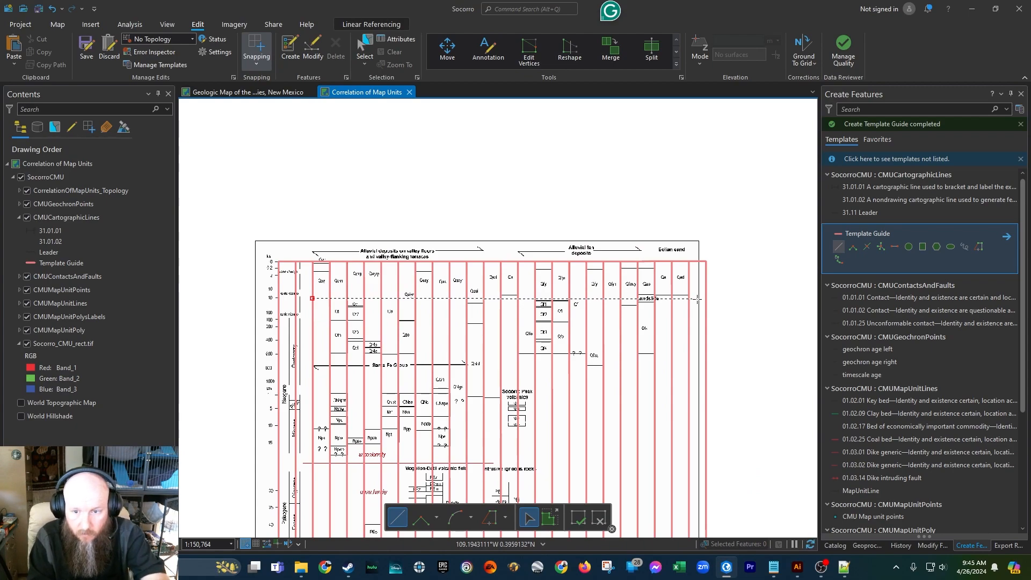
pyautogui.hotkey('ctrl', 'a')
pyautogui.press('Return')
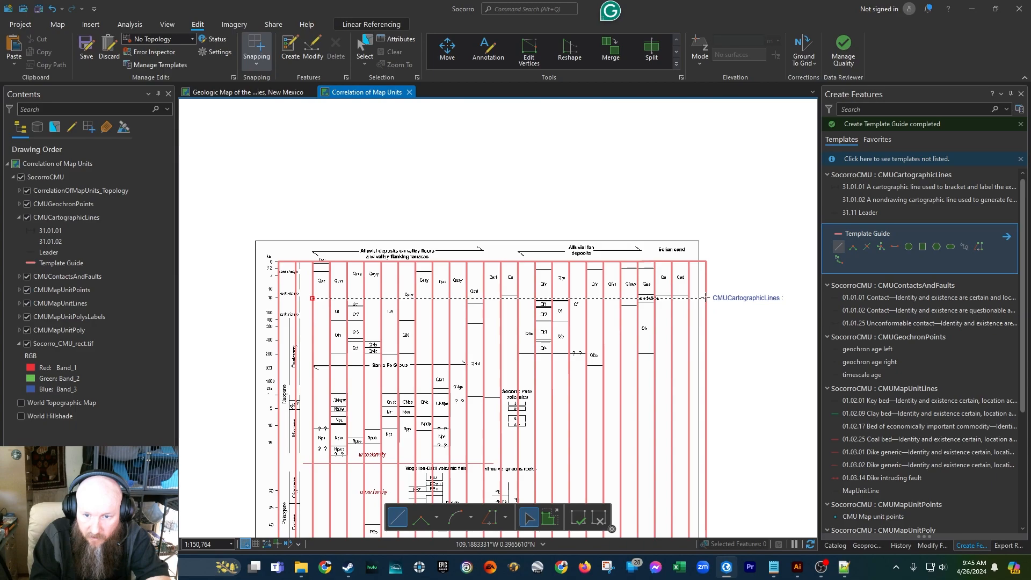
pyautogui.doubleClick(706, 299)
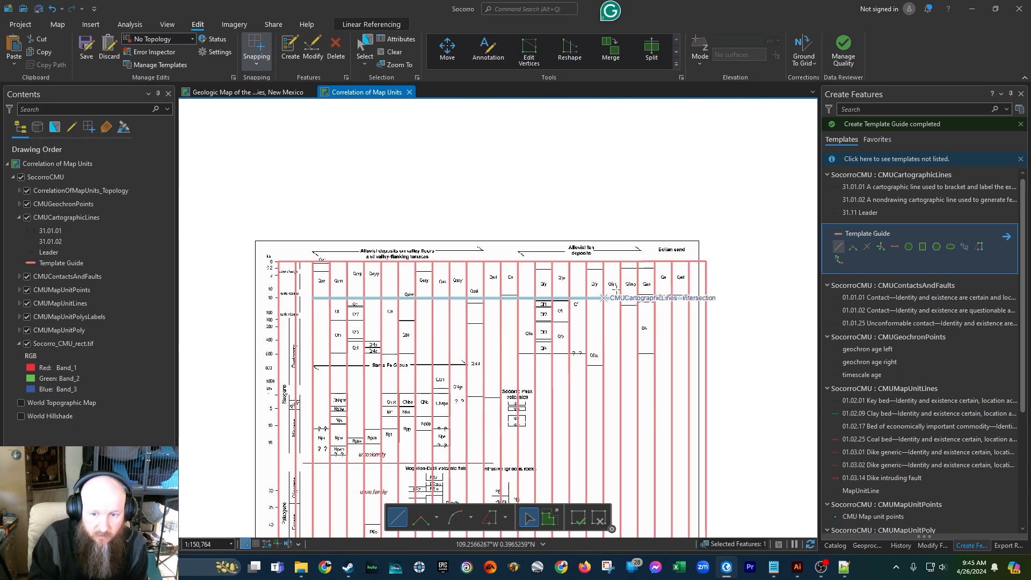
# - Draw a Template Guide line along the box bottoms near 600 ka, from Qao's lower-right corner at direction 270 to Qto's left edge
pyautogui.scroll(3, 666, 314)
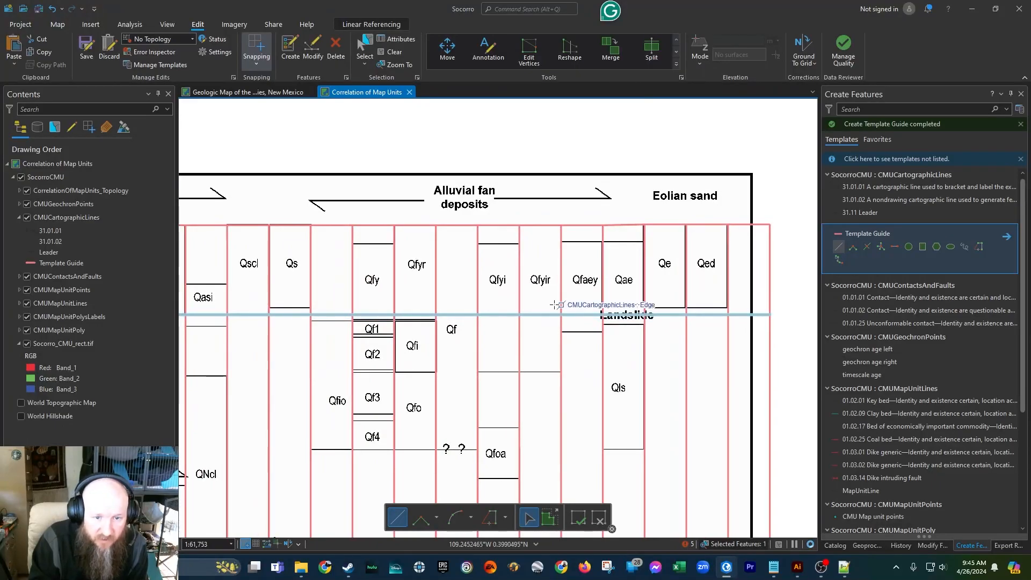
pyautogui.scroll(-3, 670, 304)
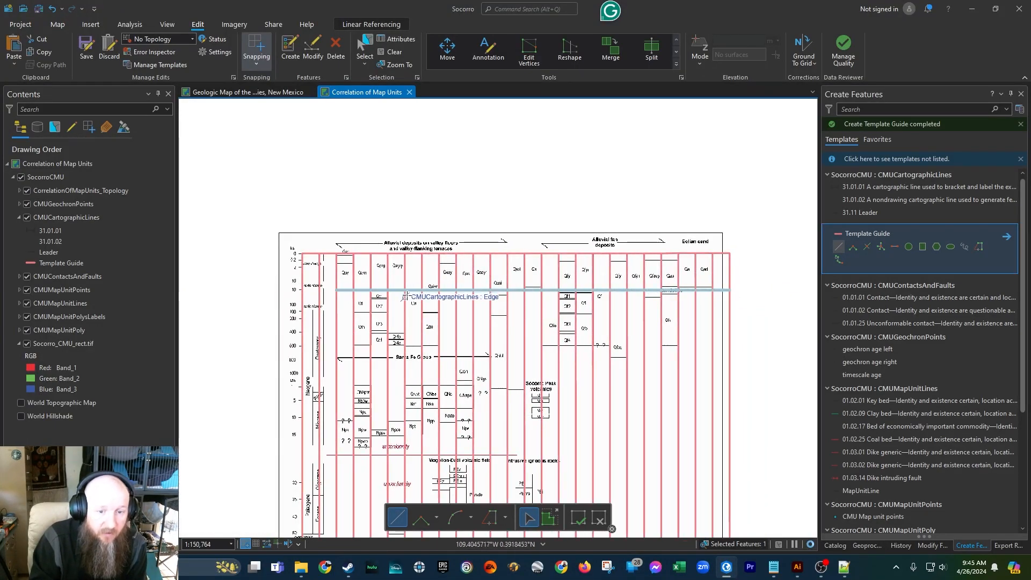
pyautogui.scroll(5, 412, 369)
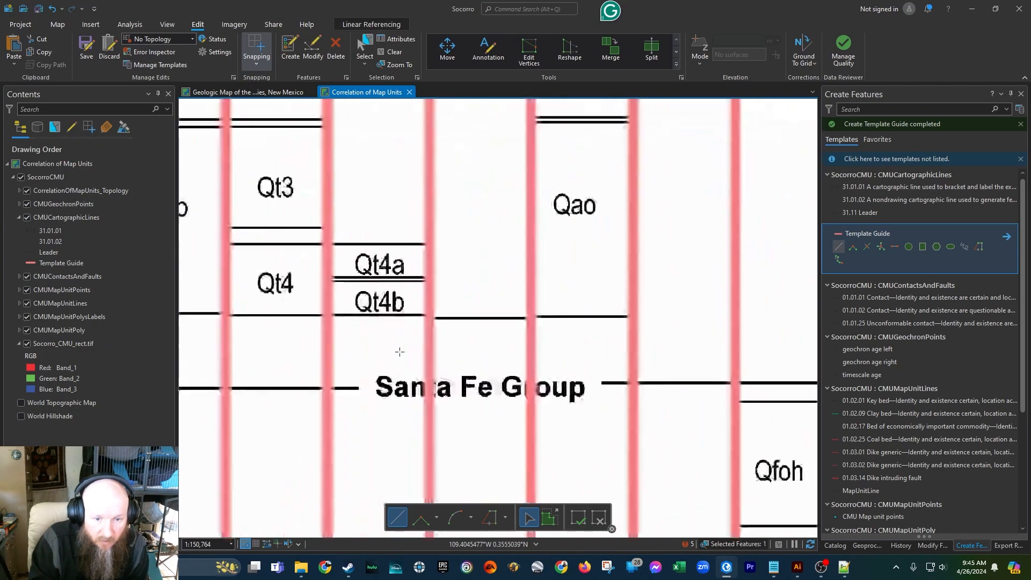
pyautogui.scroll(-2, 591, 370)
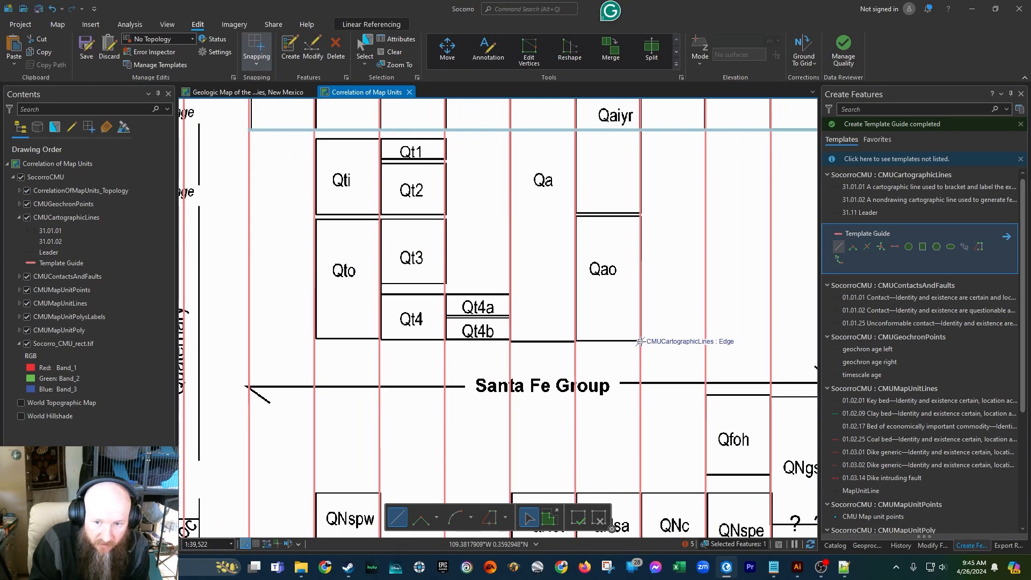
pyautogui.click(640, 340)
pyautogui.hotkey('ctrl', 'a')
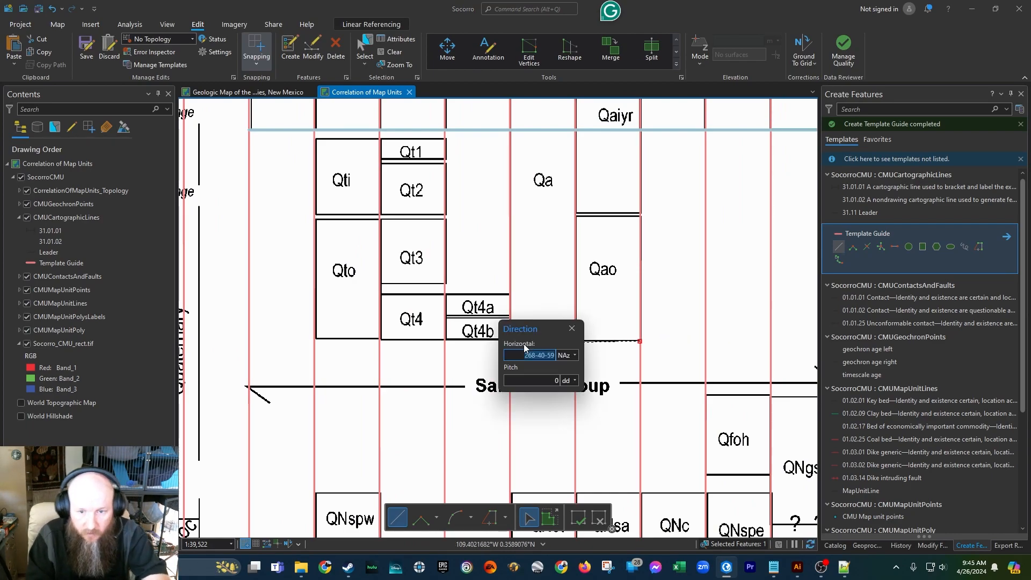
pyautogui.press('Return')
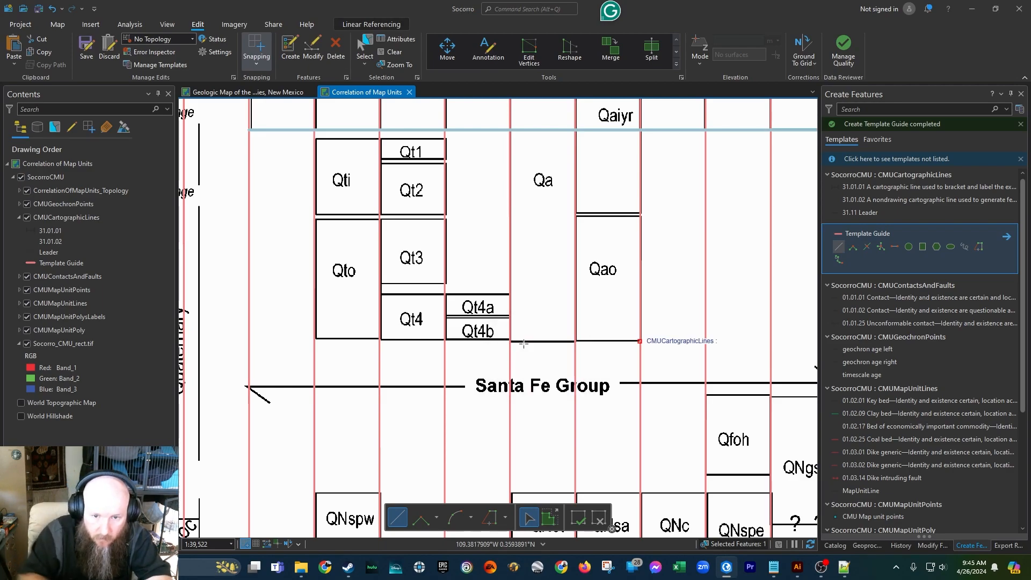
pyautogui.rightClick(511, 345)
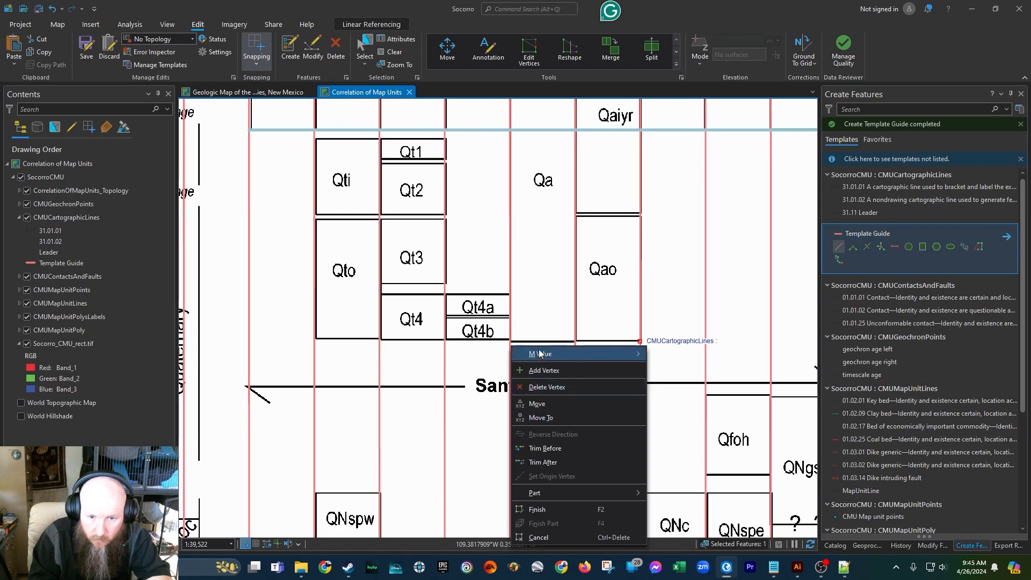
pyautogui.click(454, 26)
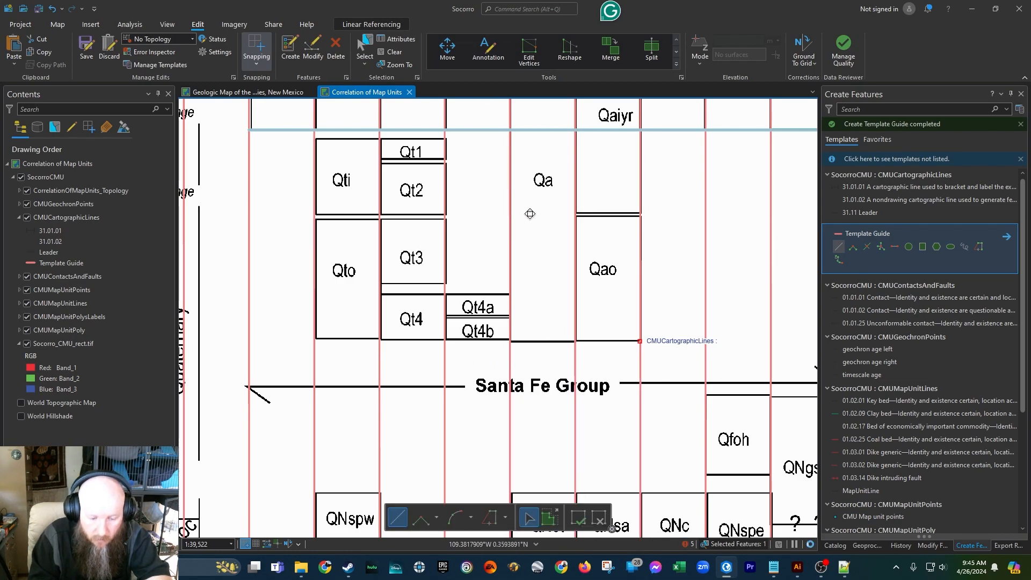
pyautogui.hotkey('ctrl', 'a')
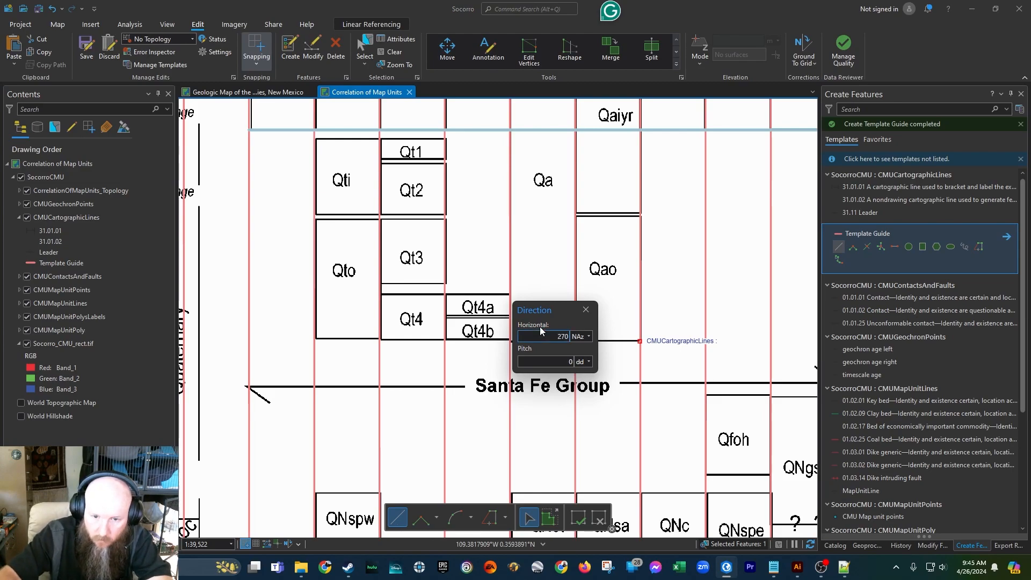
pyautogui.press('Return')
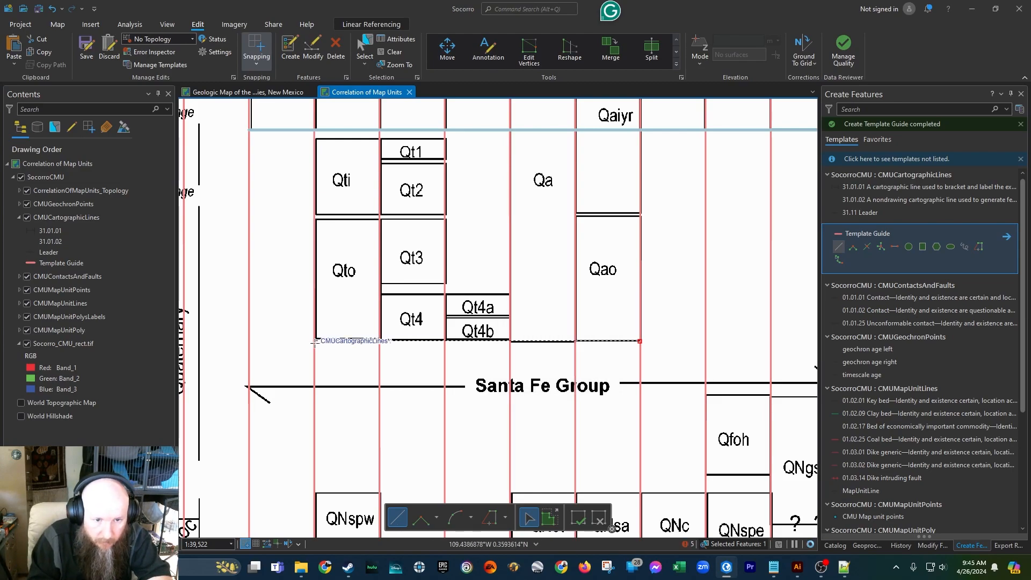
pyautogui.click(312, 340)
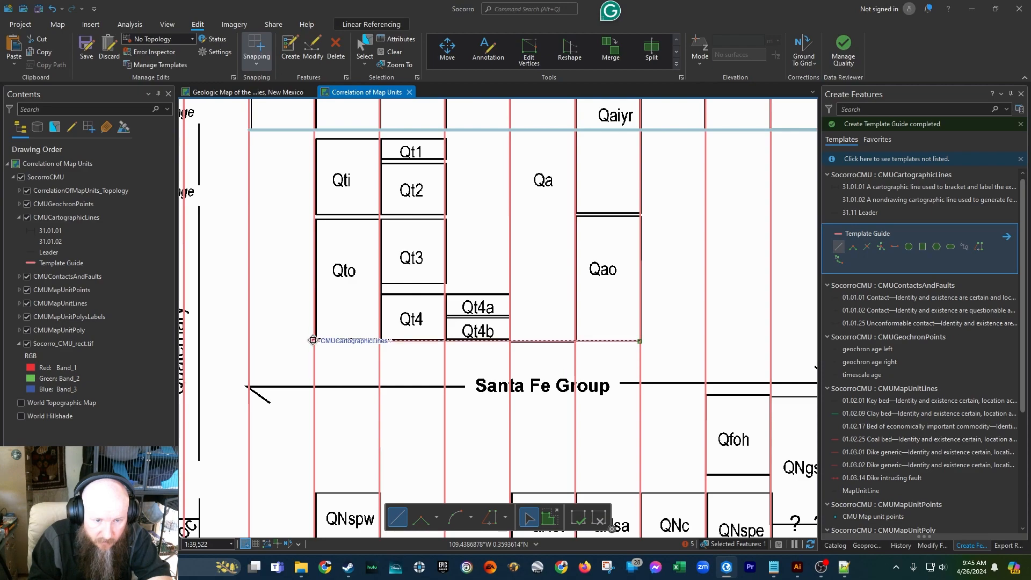
pyautogui.press('F2')
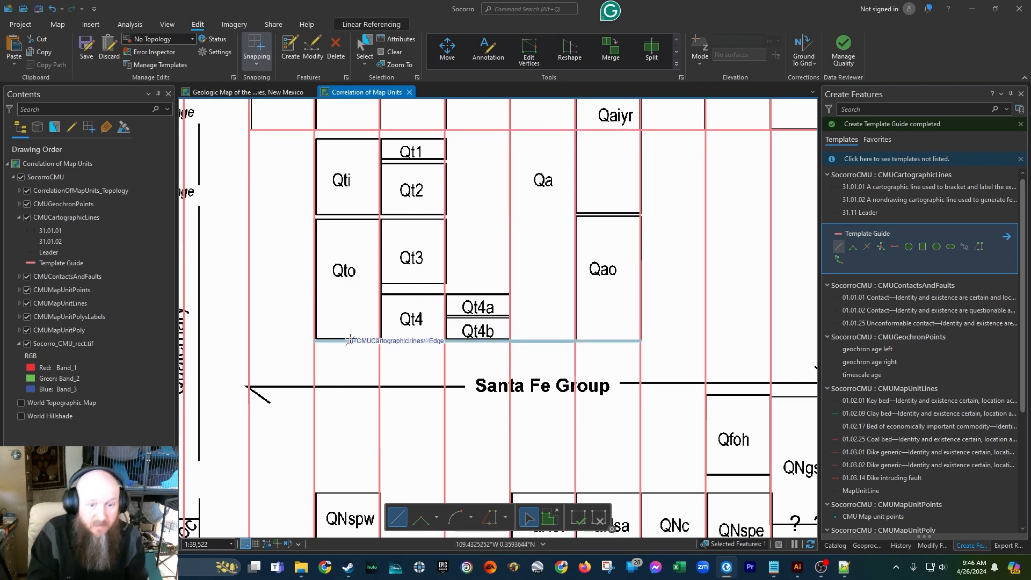
# - Check the guide under Qto, Qt4 and Qt4b against the box bottoms, and activate the 01.01.01 Contact template for line drawing
pyautogui.scroll(5, 355, 336)
pyautogui.scroll(-1, 356, 340)
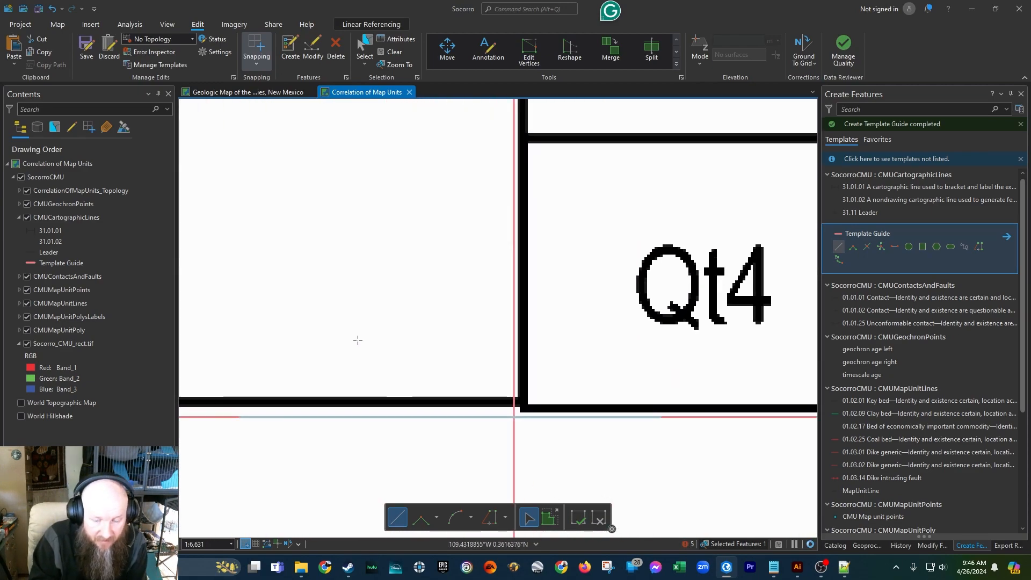
pyautogui.scroll(-1, 505, 356)
pyautogui.scroll(-3, 505, 356)
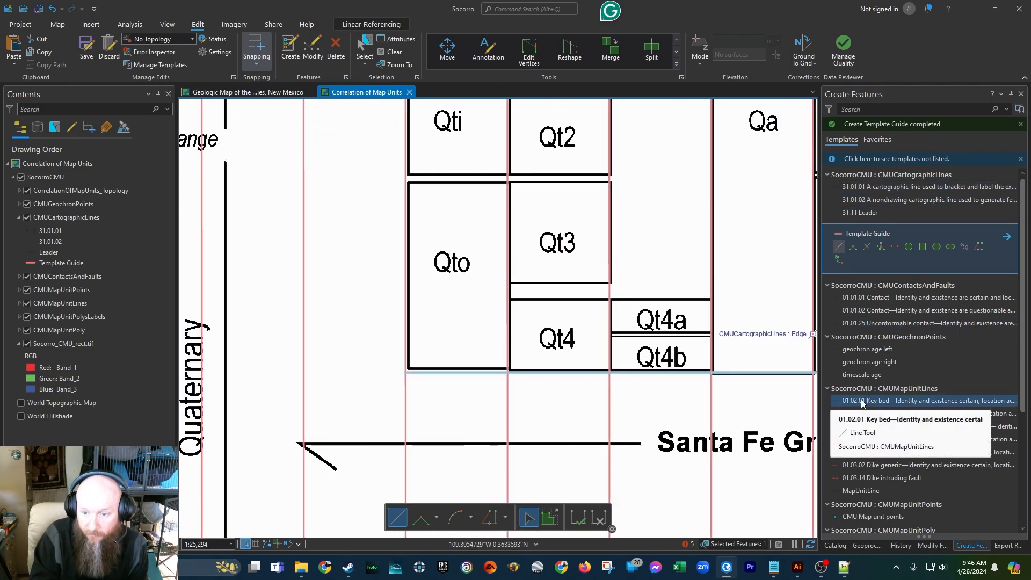
pyautogui.click(862, 298)
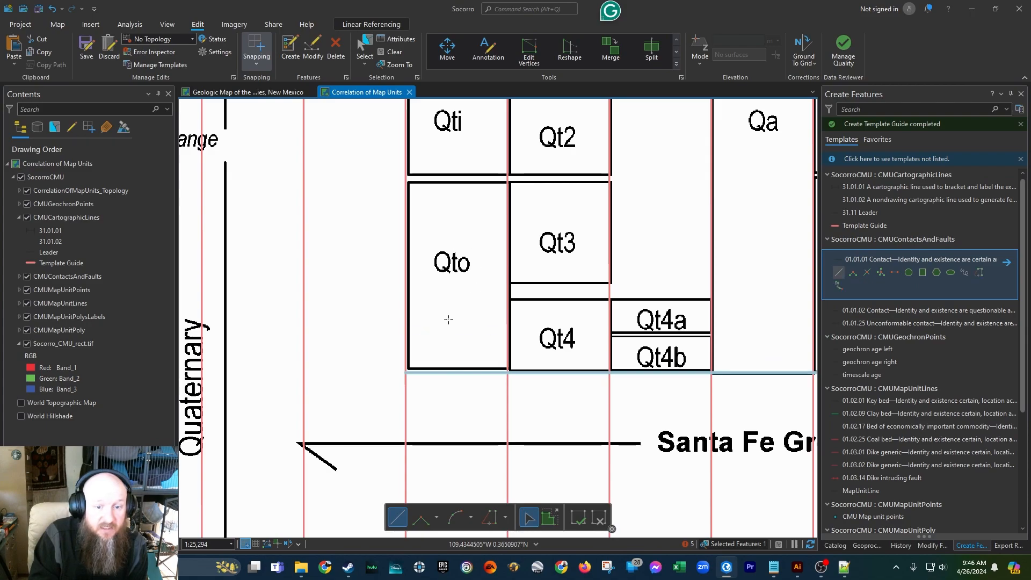
pyautogui.scroll(-3, 447, 322)
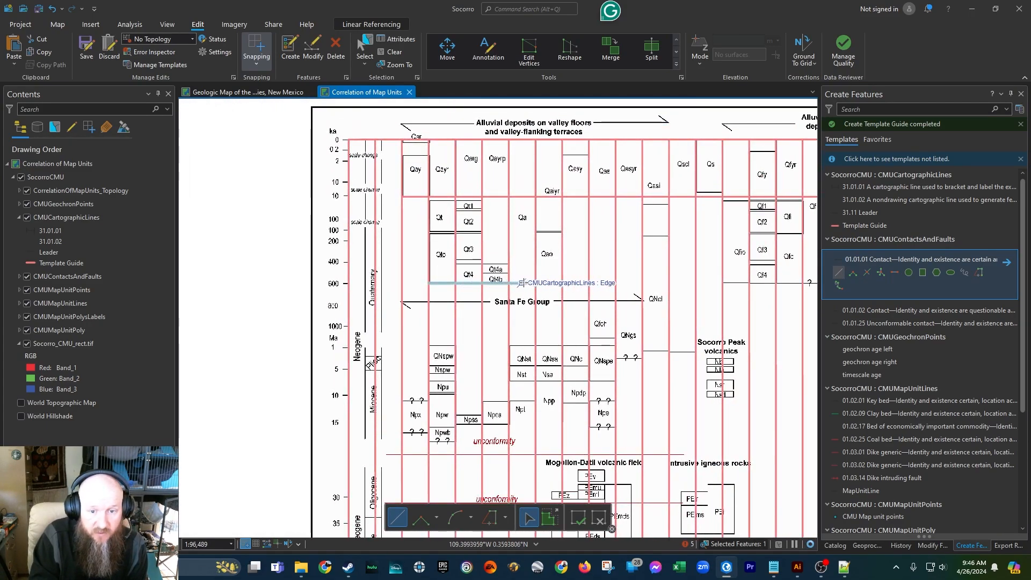
# - Move the CMUCartographicLines layer below CMUMapUnitPoly in the drawing order, just above the Socorro_CMU_rect.tif raster
pyautogui.click(19, 217)
pyautogui.click(63, 220)
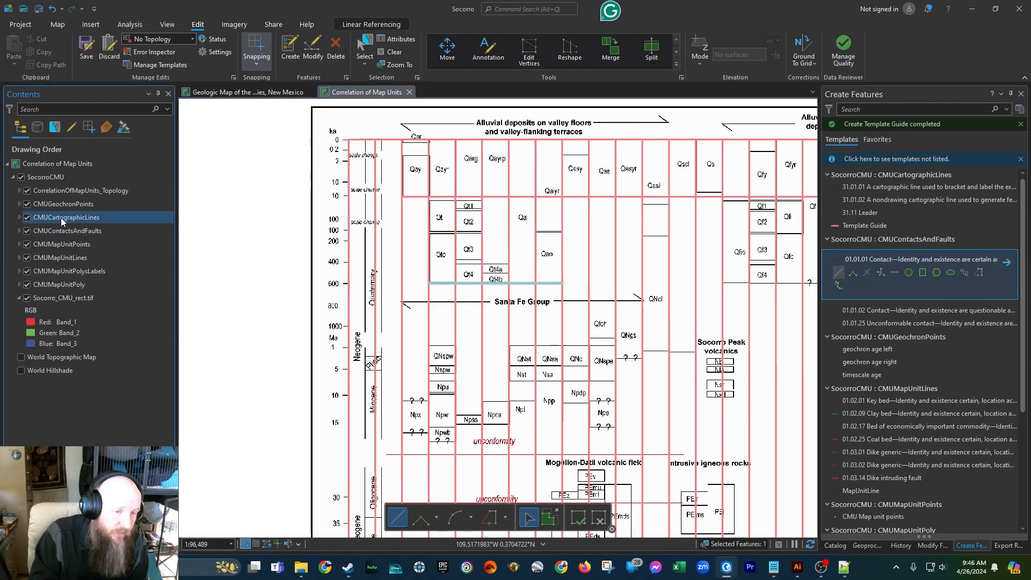
pyautogui.moveTo(61, 229); pyautogui.dragTo(60, 219)
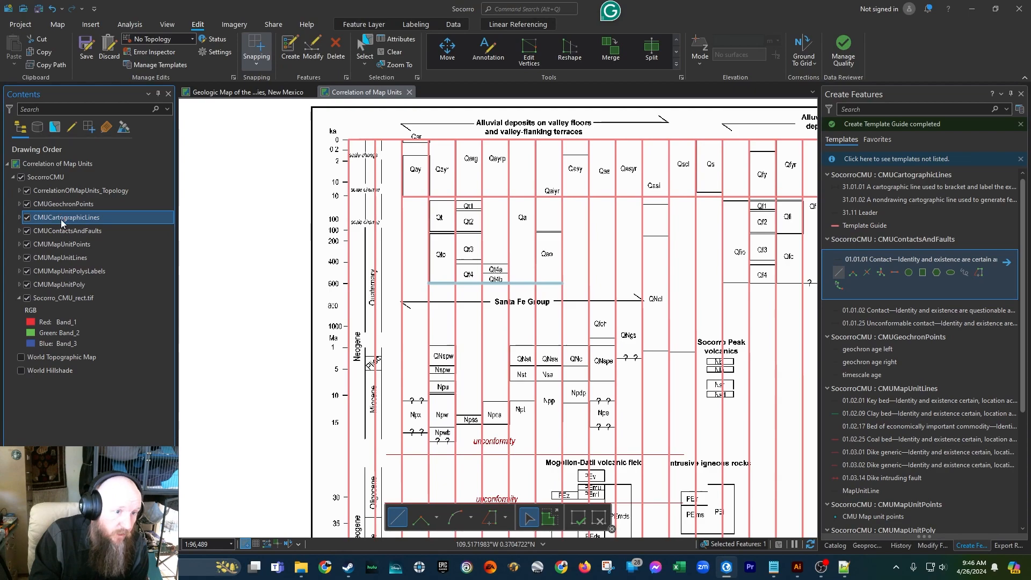
pyautogui.moveTo(58, 263); pyautogui.dragTo(57, 295)
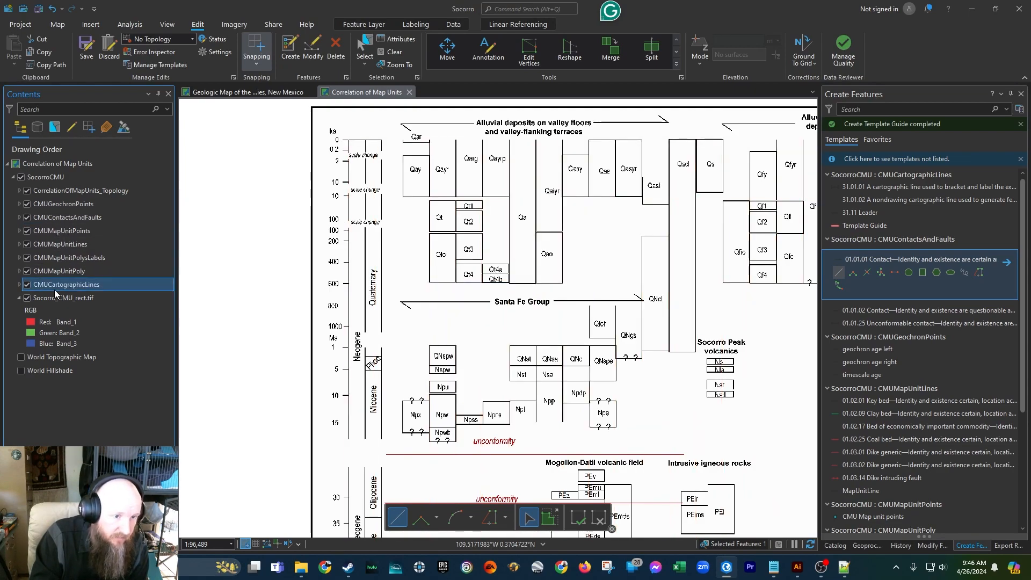
# - Draw a closed rectangular 01.01.01 Contact around the Qti to Qao block, snapped to the guide intersections between 10 ka and 600 ka
pyautogui.click(884, 311)
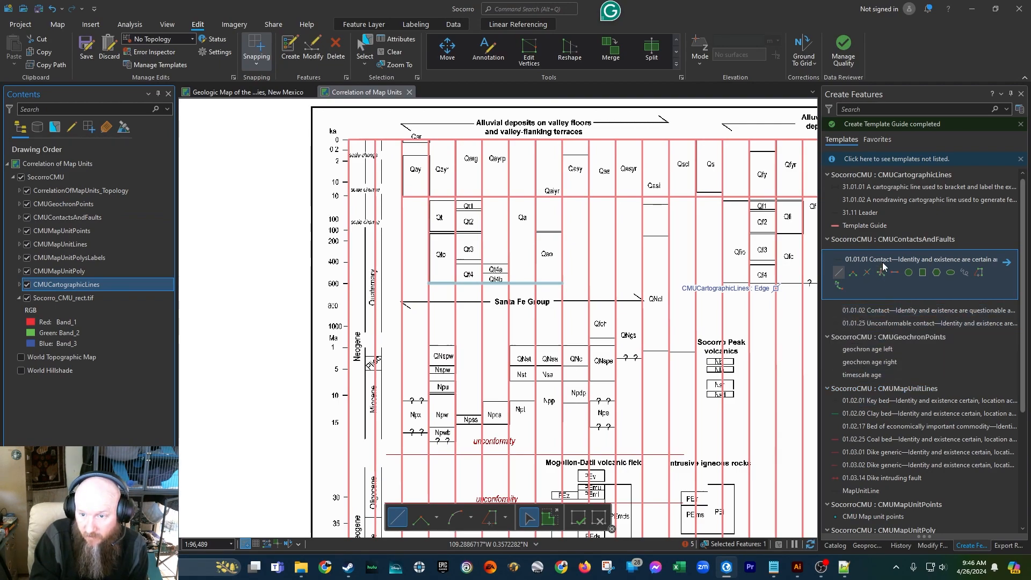
pyautogui.click(428, 283)
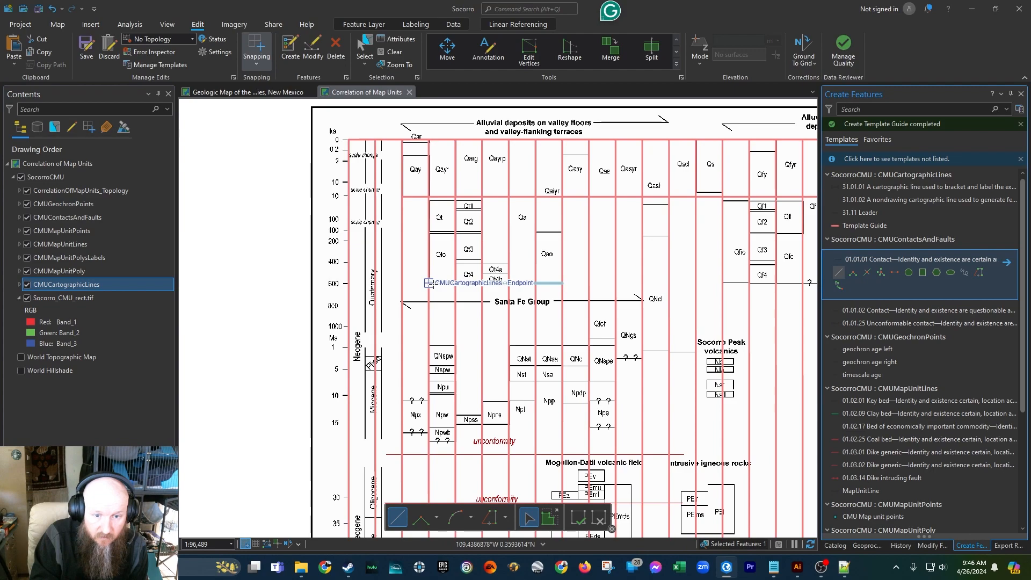
pyautogui.click(561, 283)
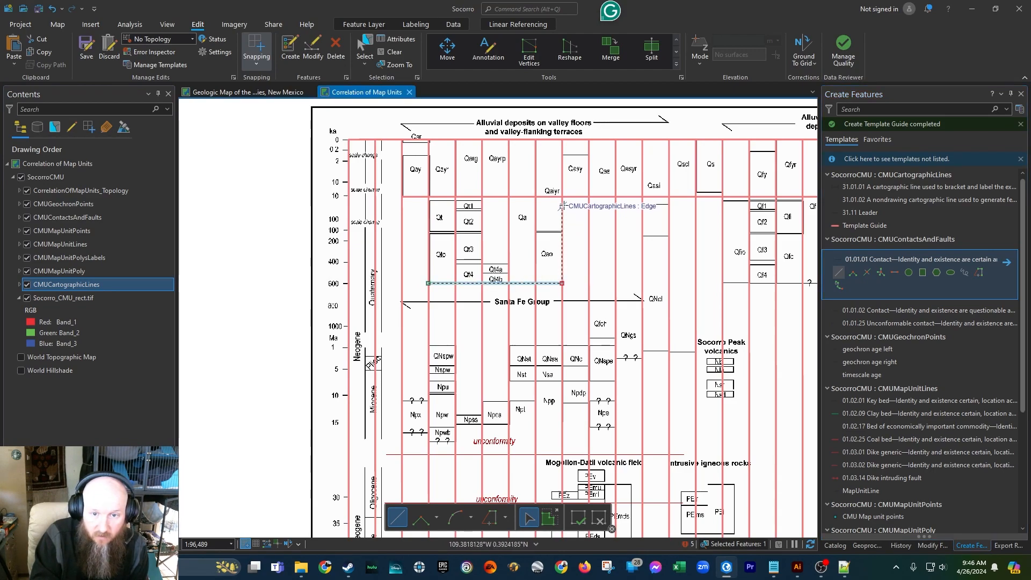
pyautogui.click(562, 197)
pyautogui.click(429, 197)
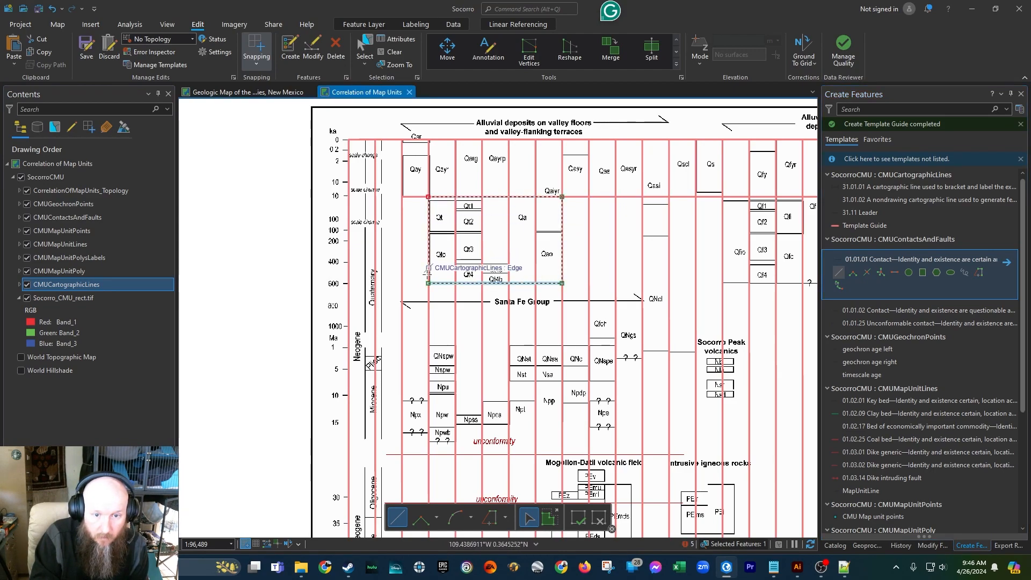
pyautogui.doubleClick(429, 283)
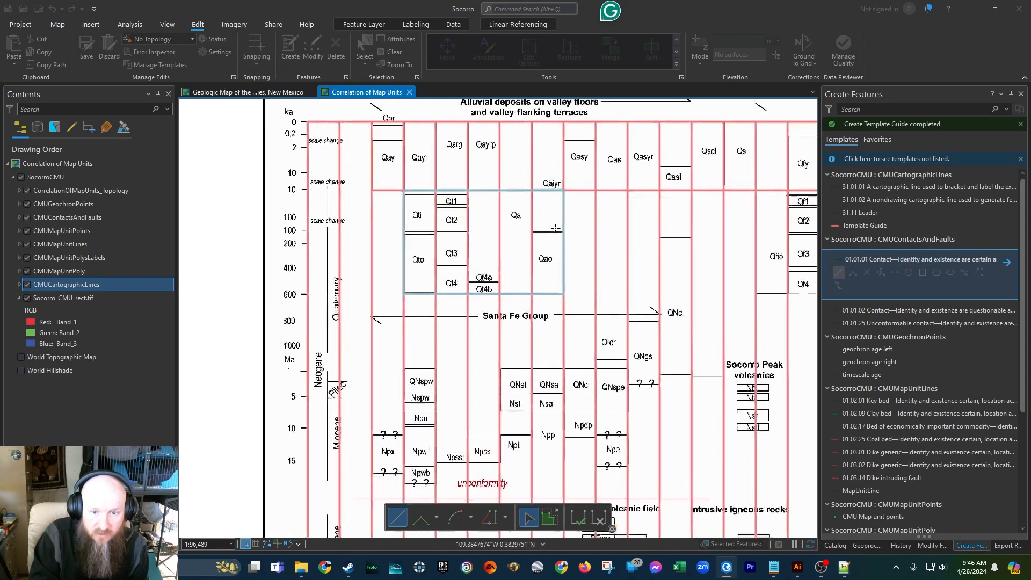
# - Check the new contact's lower edge against the guides under Qa and Qao, and set the Socorro_CMU_rect.tif raster's transparency to 50%
pyautogui.scroll(4, 556, 228)
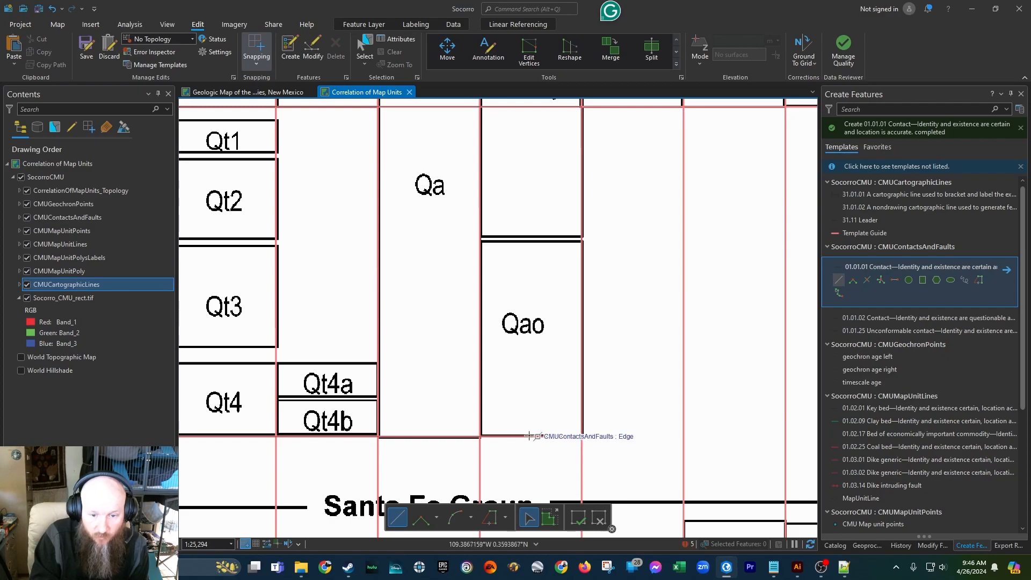
pyautogui.scroll(5, 485, 449)
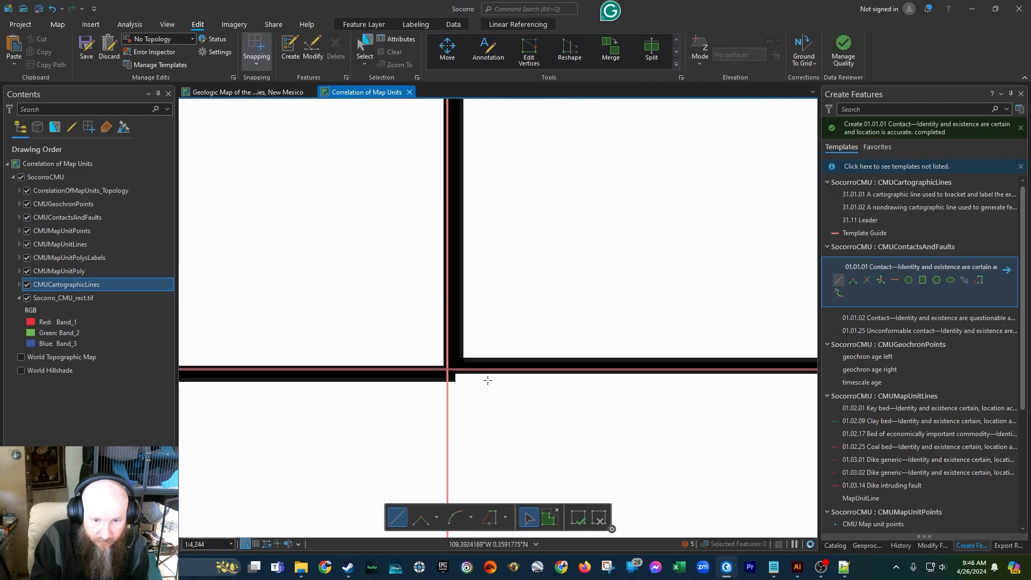
pyautogui.scroll(-4, 483, 378)
pyautogui.scroll(-2, 523, 400)
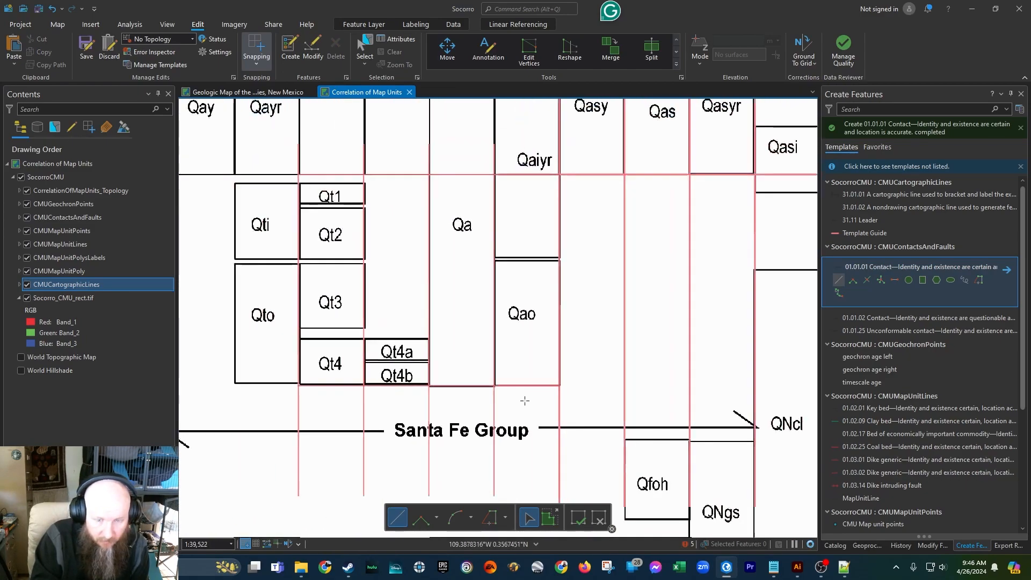
pyautogui.scroll(9, 524, 401)
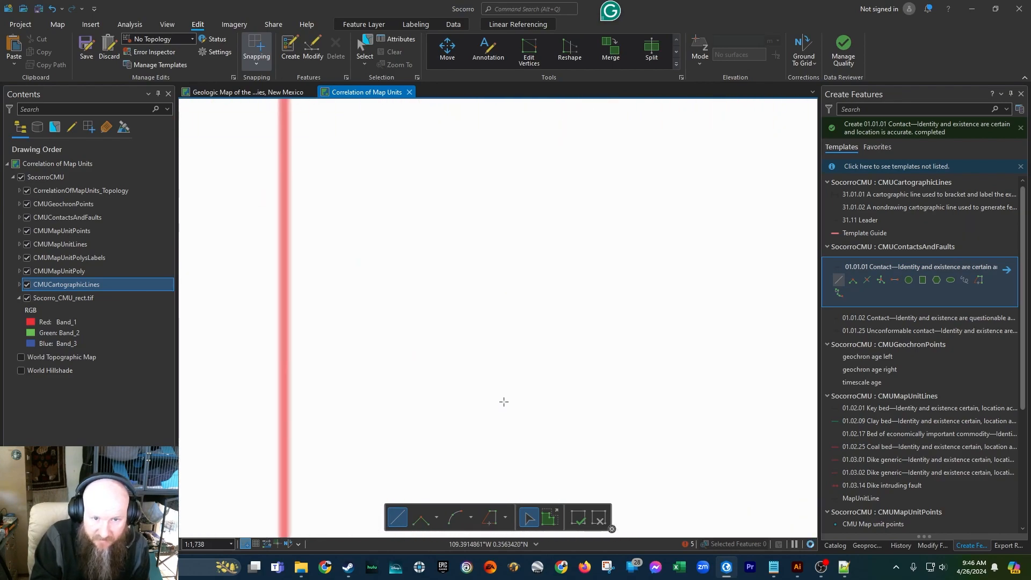
pyautogui.scroll(-2, 489, 327)
pyautogui.click(47, 299)
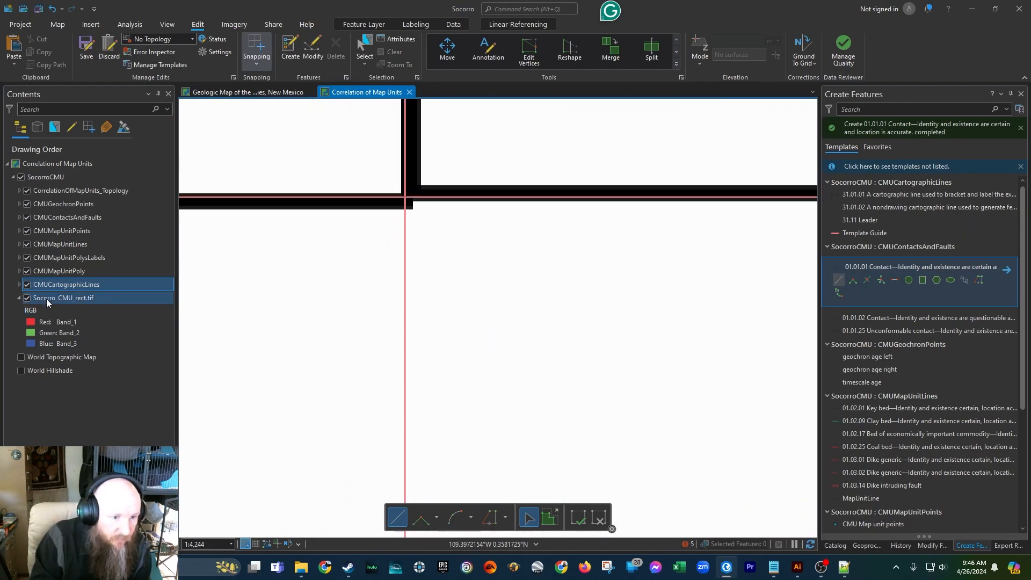
pyautogui.click(362, 24)
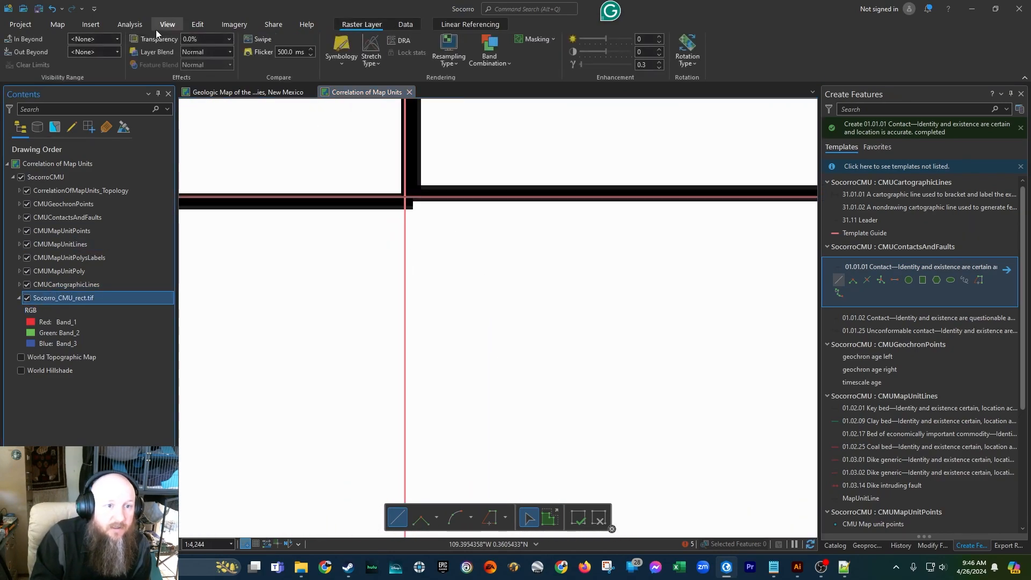
pyautogui.click(201, 39)
pyautogui.write('50')
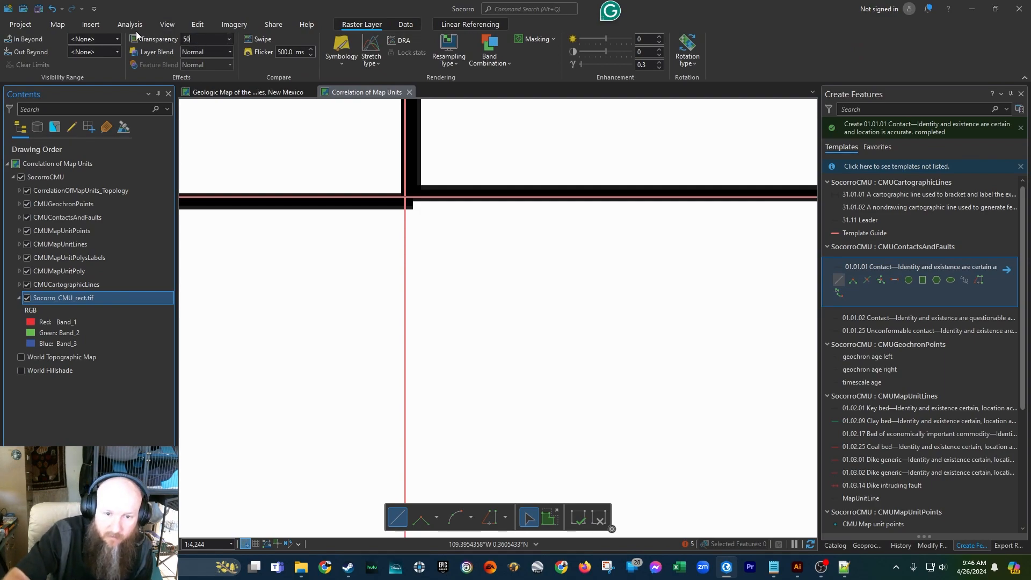
pyautogui.press('Return')
# - Set the line width of the Template Guide symbol in CMUCartographicLines to 6 pt
pyautogui.scroll(-3, 543, 334)
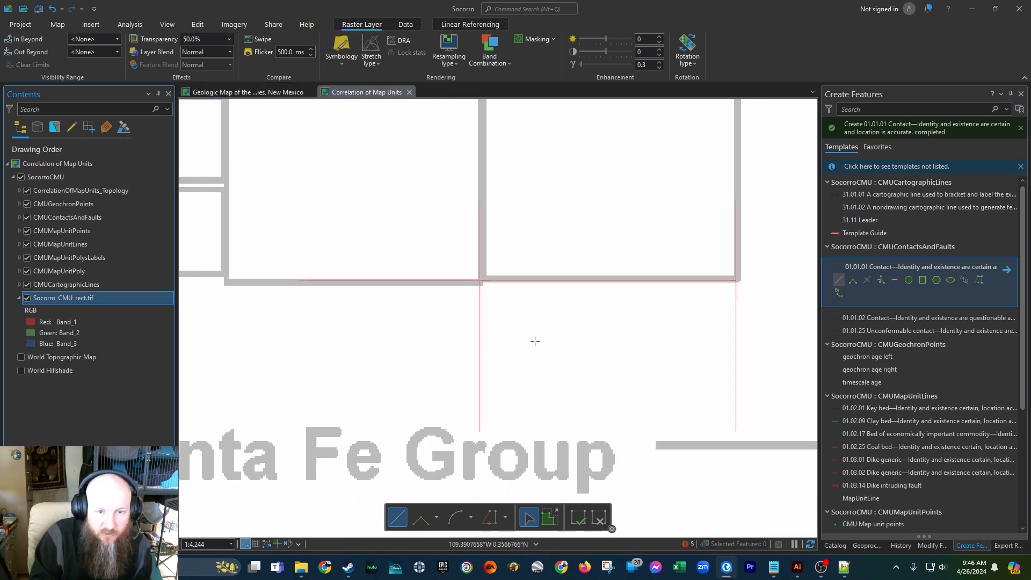
pyautogui.scroll(-2, 596, 376)
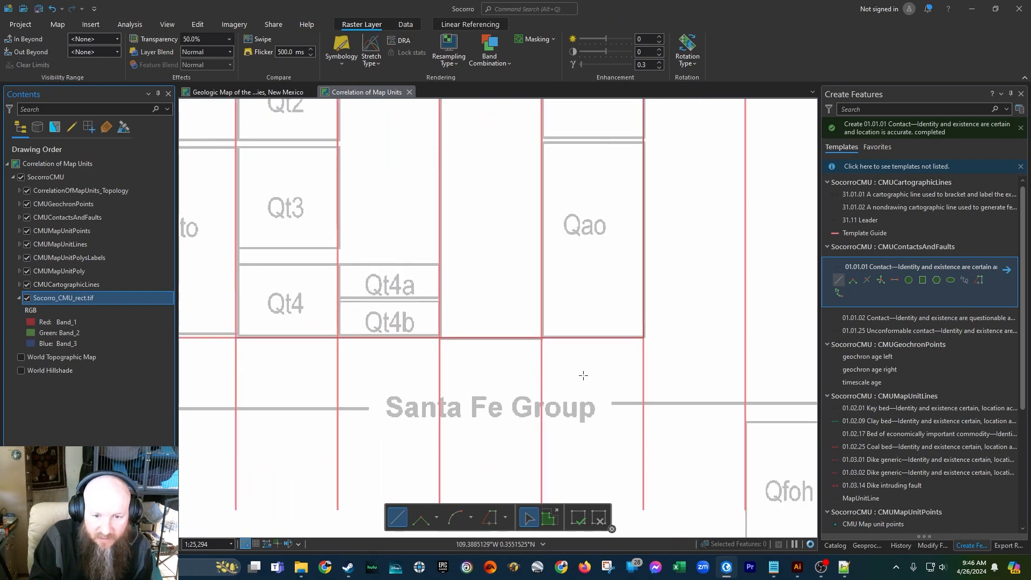
pyautogui.scroll(-2, 614, 356)
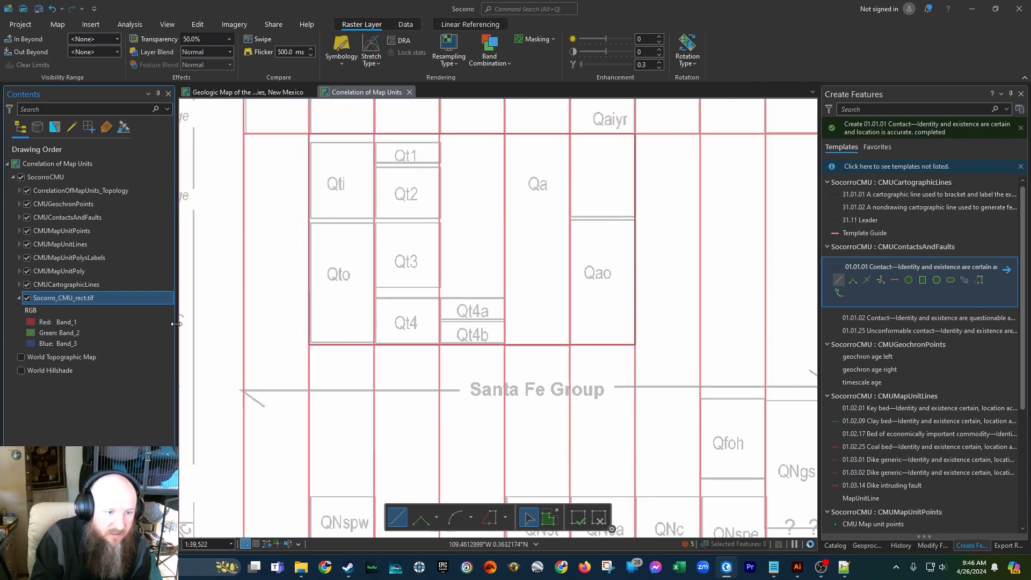
pyautogui.click(19, 286)
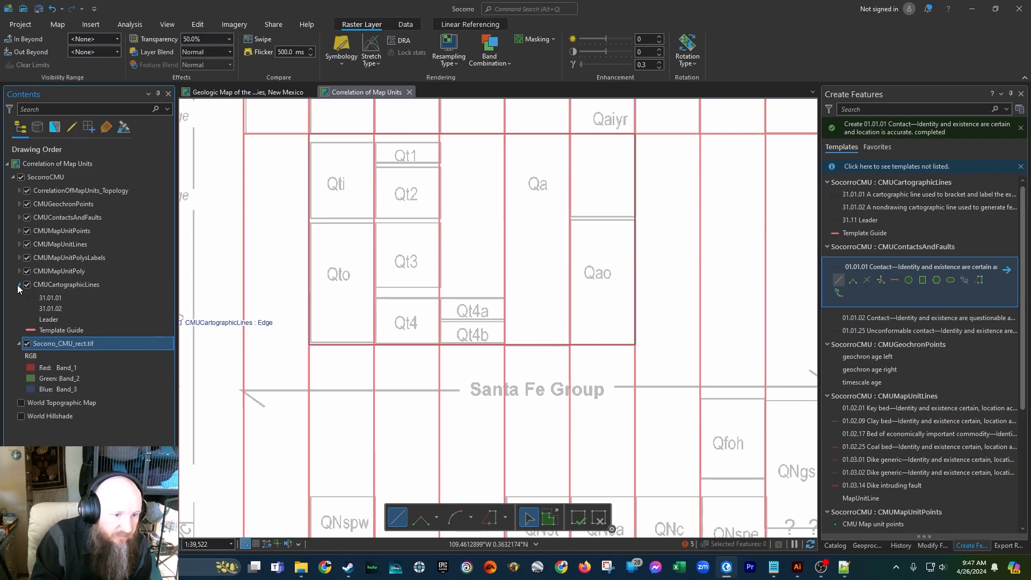
pyautogui.click(31, 330)
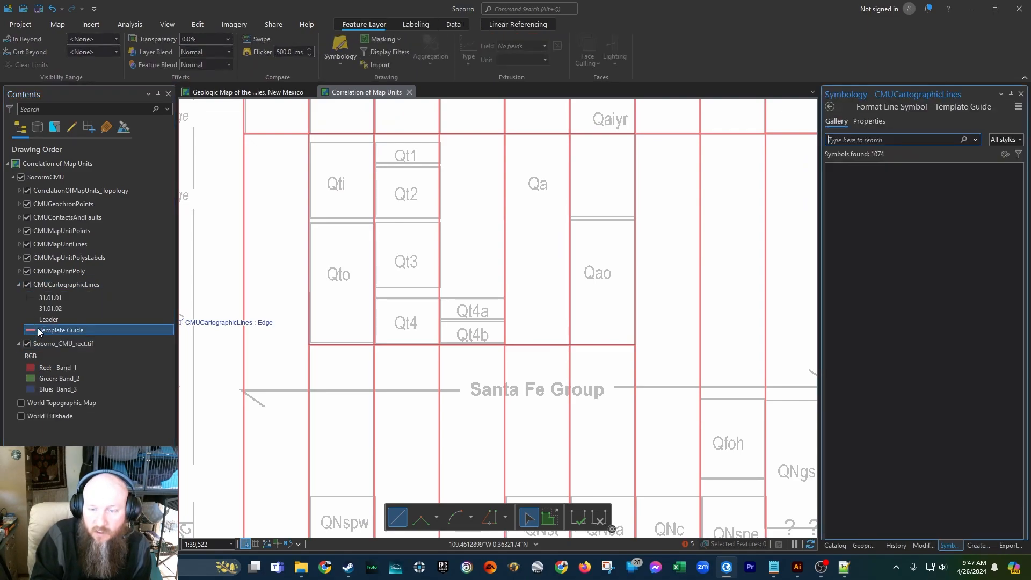
pyautogui.click(869, 121)
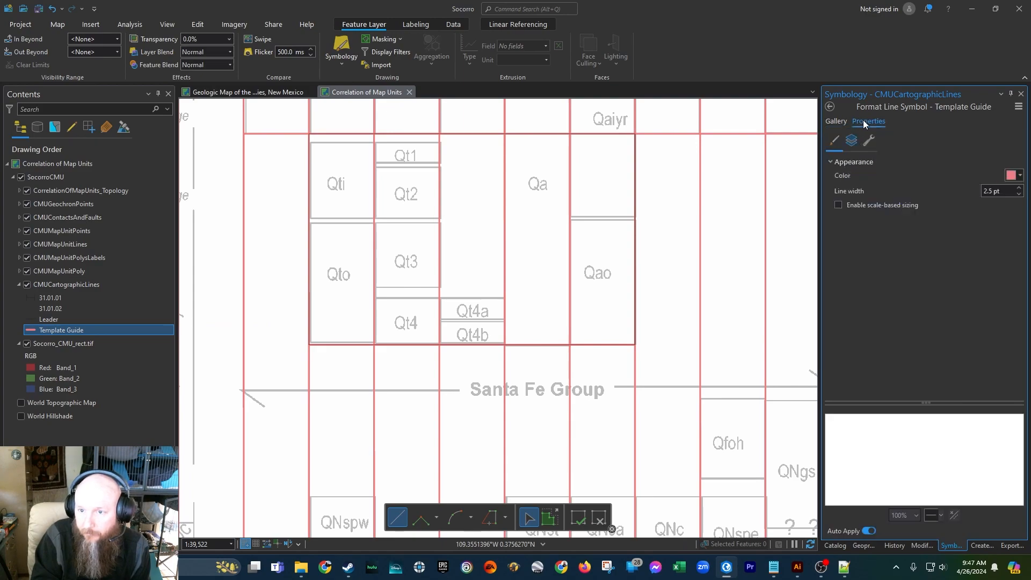
pyautogui.click(1019, 189)
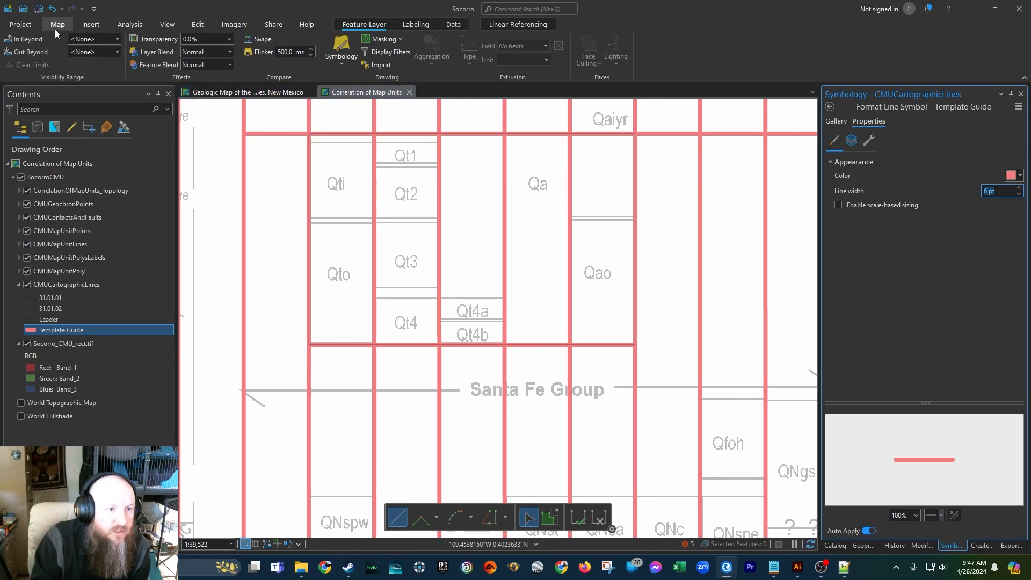
# - Move the Socorro_CMU_rect.tif raster to the top of the drawing order, above the SocorroCMU group, and view the whole chart
pyautogui.scroll(-5, 336, 310)
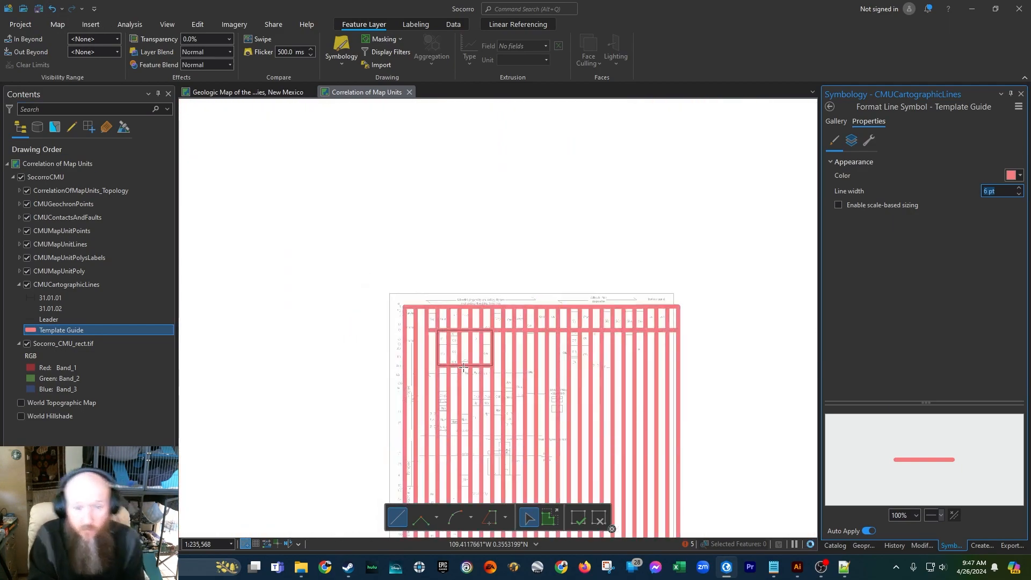
pyautogui.scroll(-1, 520, 269)
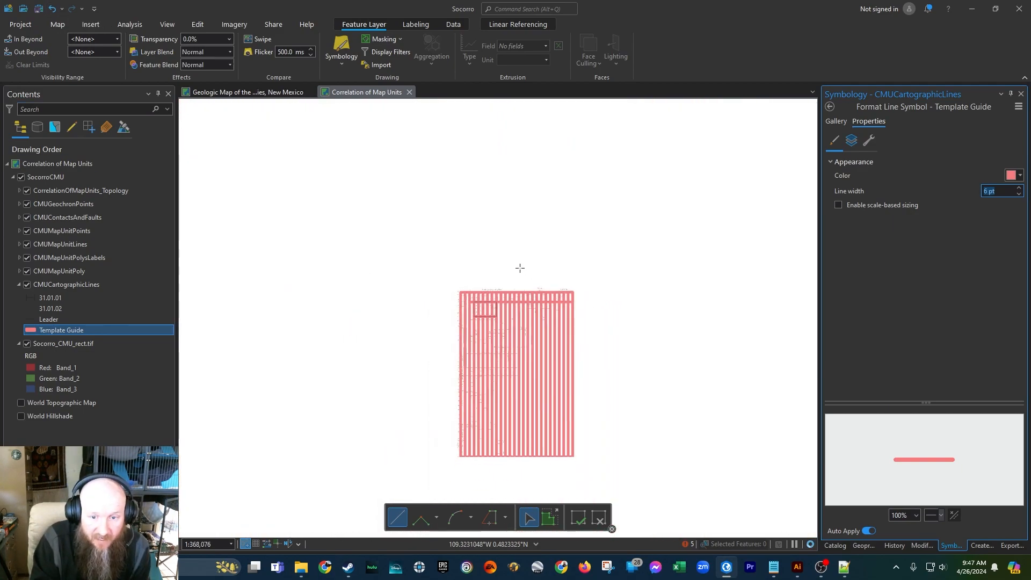
pyautogui.scroll(1, 559, 469)
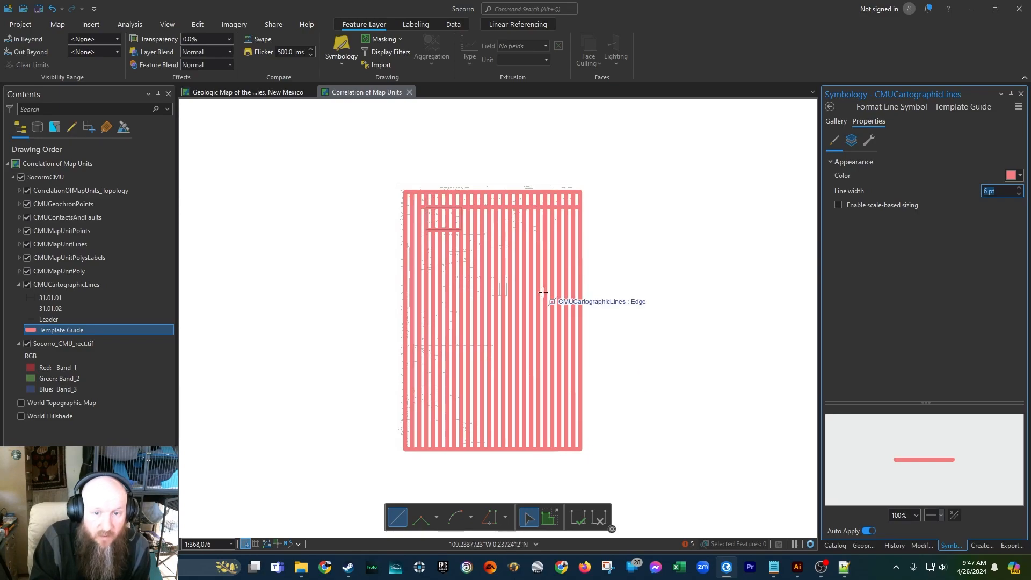
pyautogui.scroll(4, 451, 259)
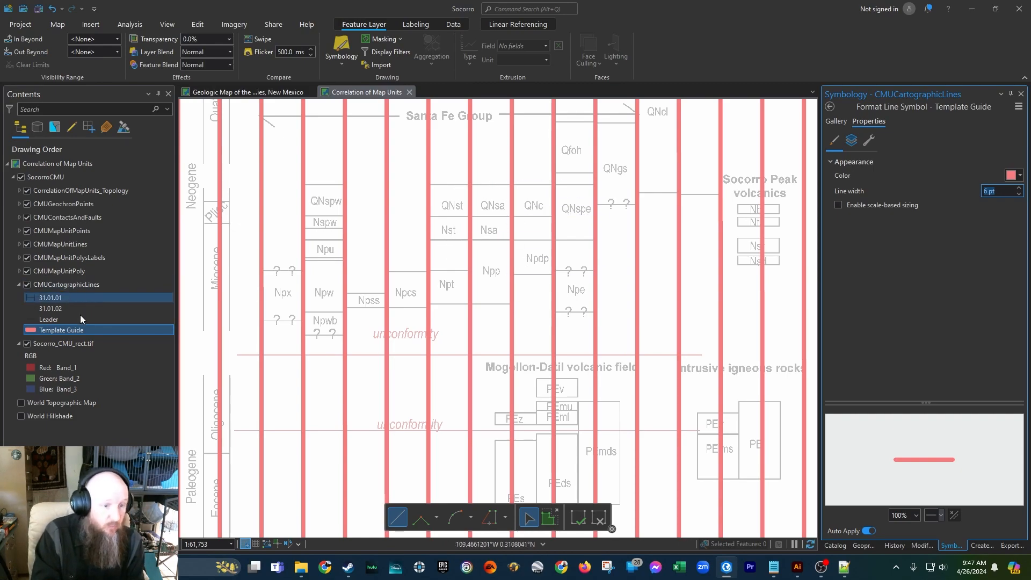
pyautogui.click(69, 343)
pyautogui.moveTo(68, 344); pyautogui.dragTo(59, 171)
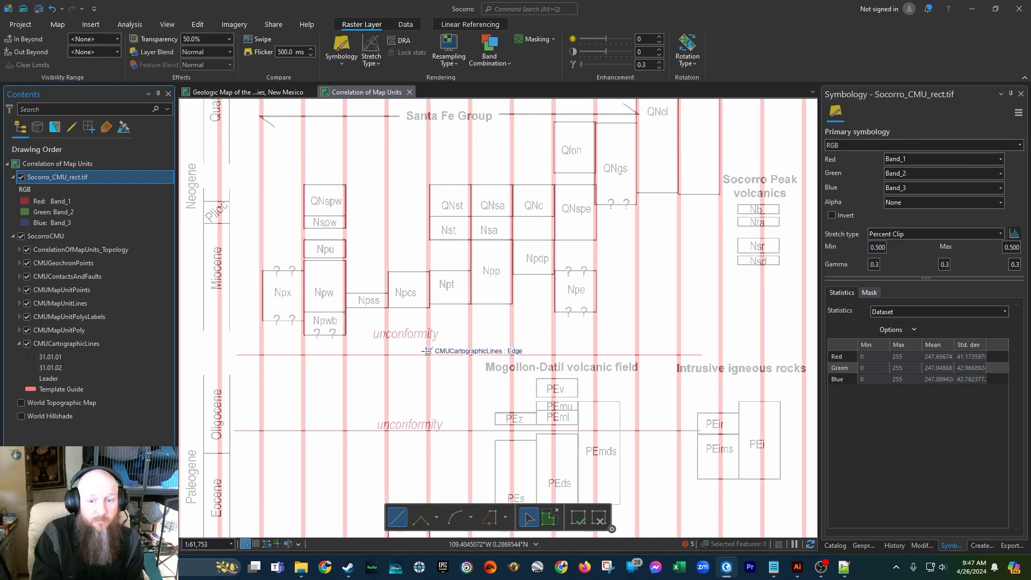
pyautogui.scroll(-3, 421, 319)
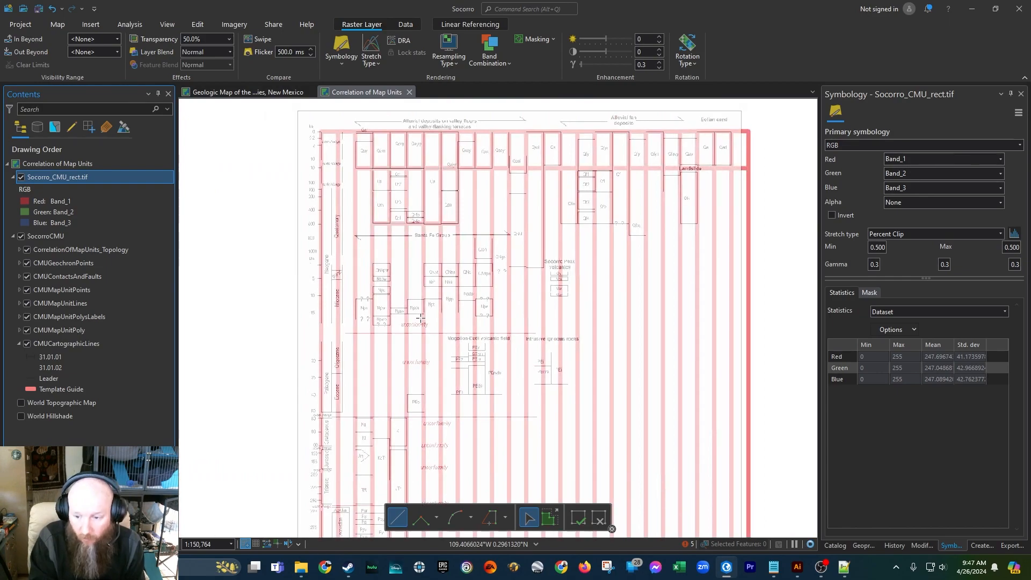
pyautogui.scroll(-2, 421, 319)
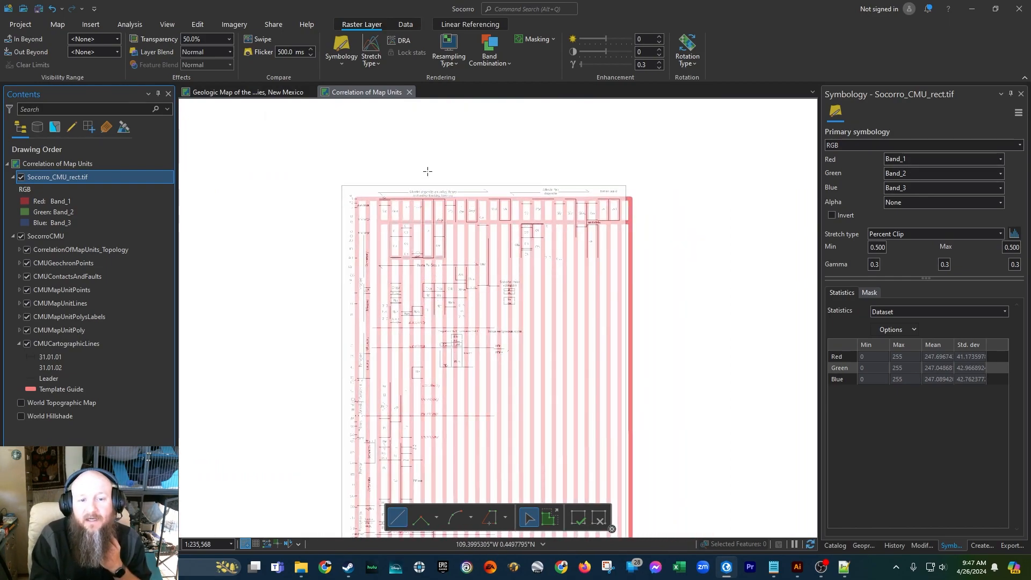
pyautogui.scroll(-2, 427, 171)
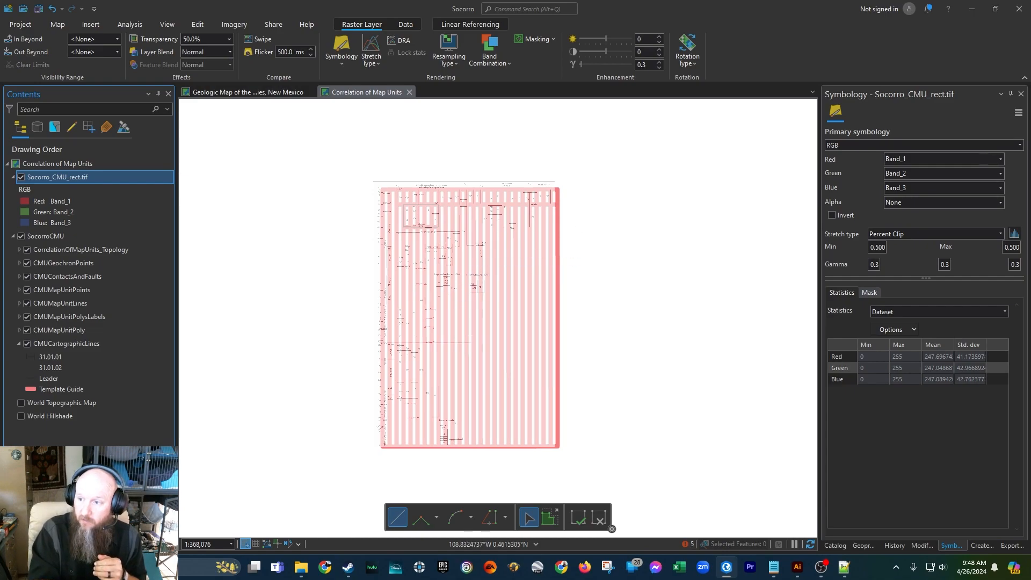
# - Switch to the Notepad++ notes to review the horizontal size calculation for 13 in at 1/100,000, and return to the map
pyautogui.moveTo(1030, 98); pyautogui.dragTo(343, 112)
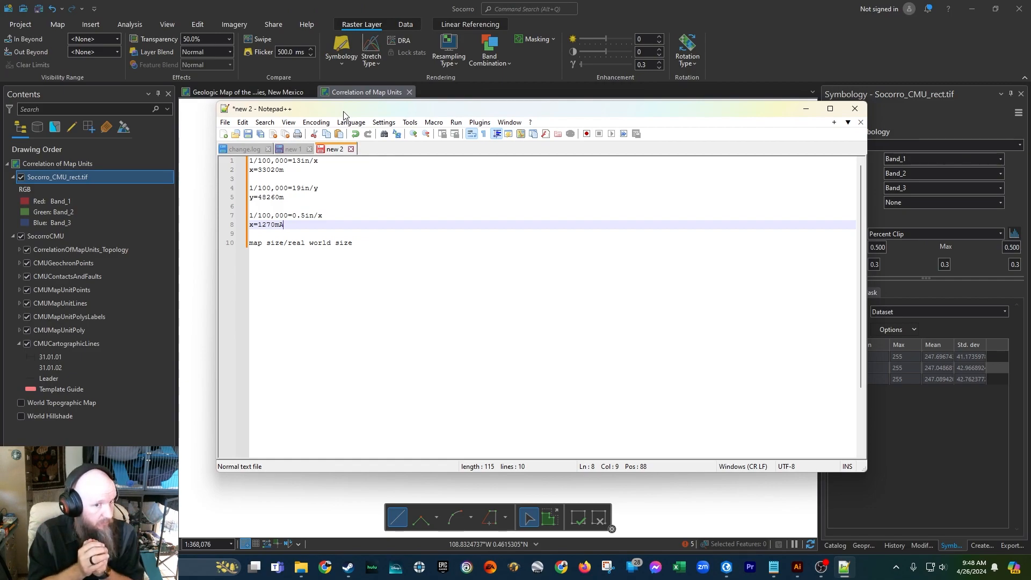
pyautogui.moveTo(284, 170); pyautogui.dragTo(245, 170)
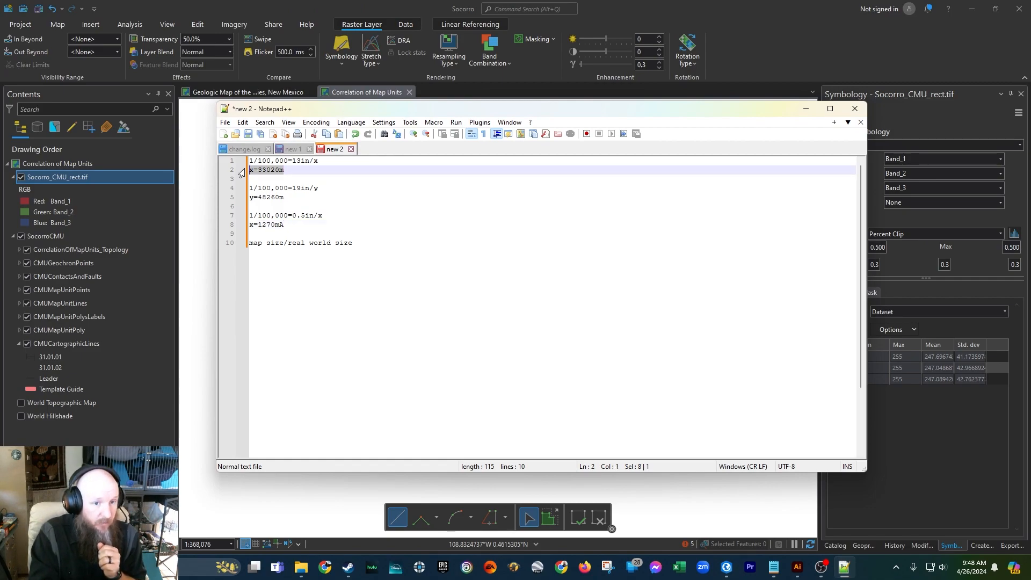
pyautogui.moveTo(347, 115); pyautogui.dragTo(1030, 114)
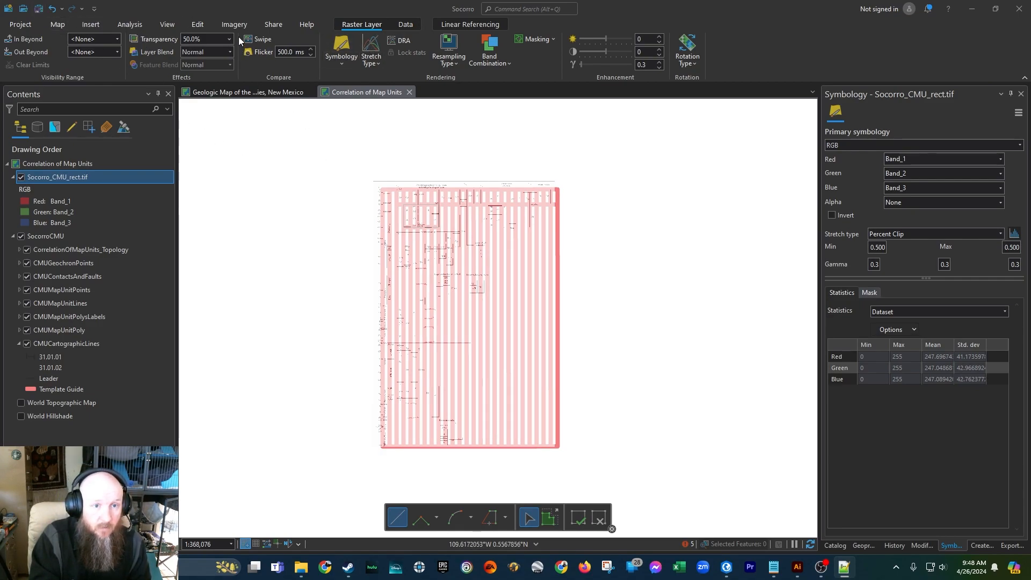
# - Select the four outer Template Guide lines that frame the chart
pyautogui.click(197, 25)
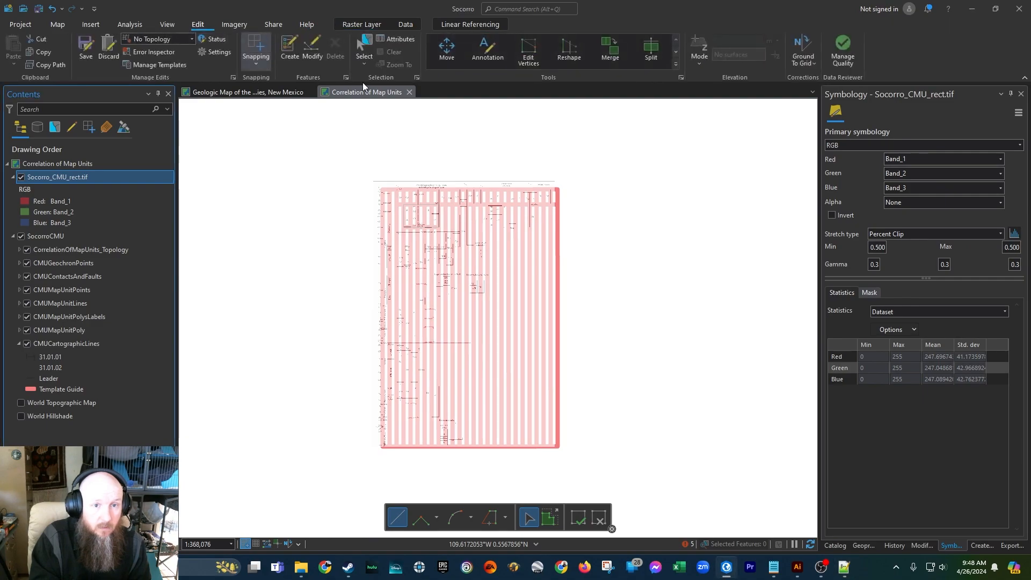
pyautogui.click(366, 45)
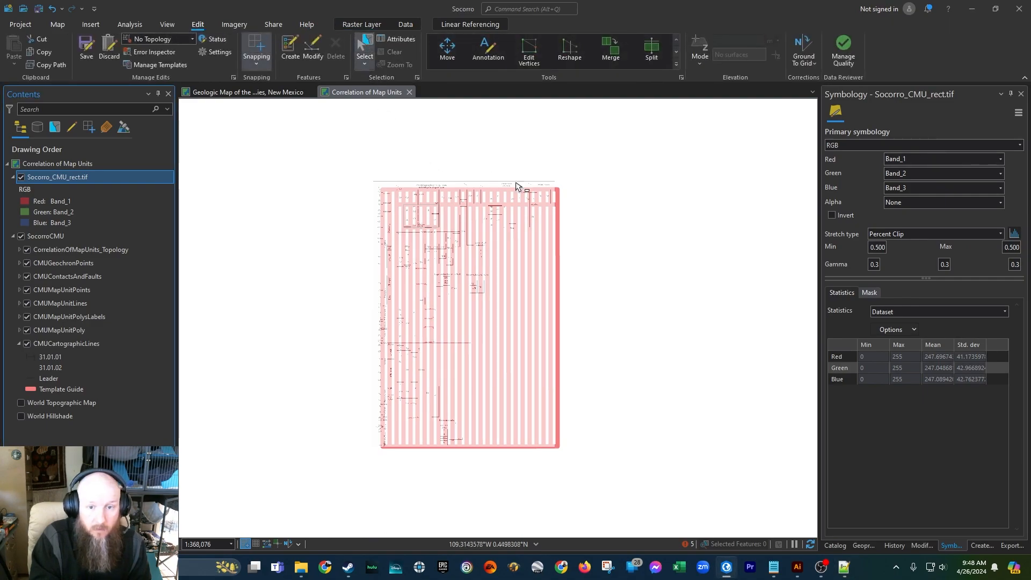
pyautogui.click(558, 241)
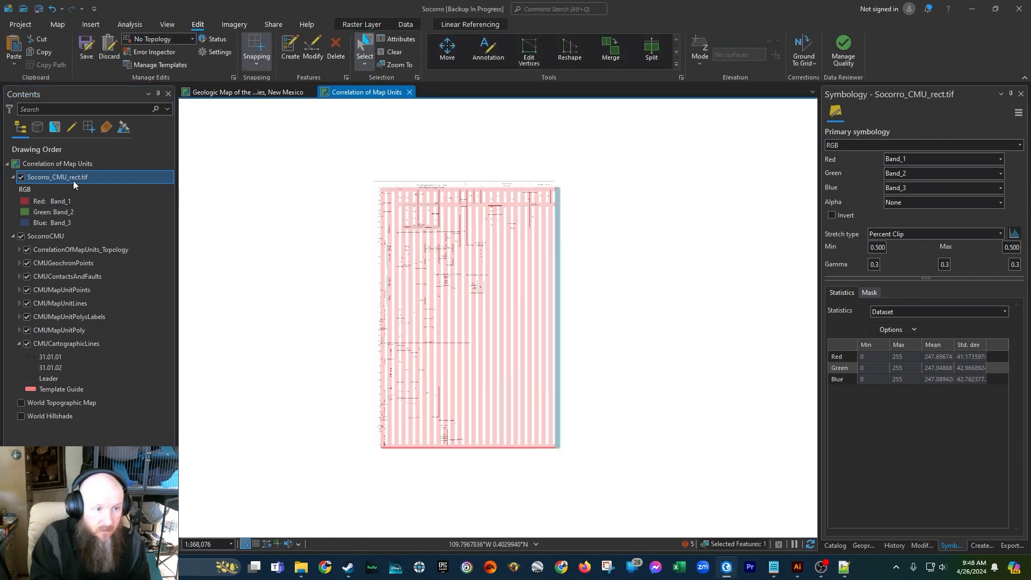
pyautogui.keyDown('shift'); pyautogui.click(382, 289); pyautogui.keyUp('shift')
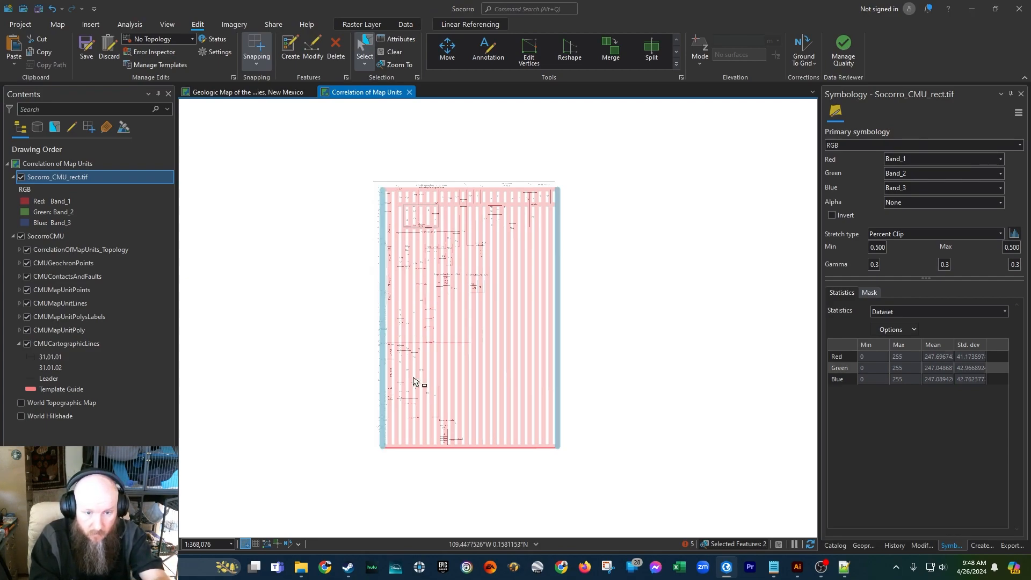
pyautogui.keyDown('shift'); pyautogui.click(478, 448); pyautogui.keyUp('shift')
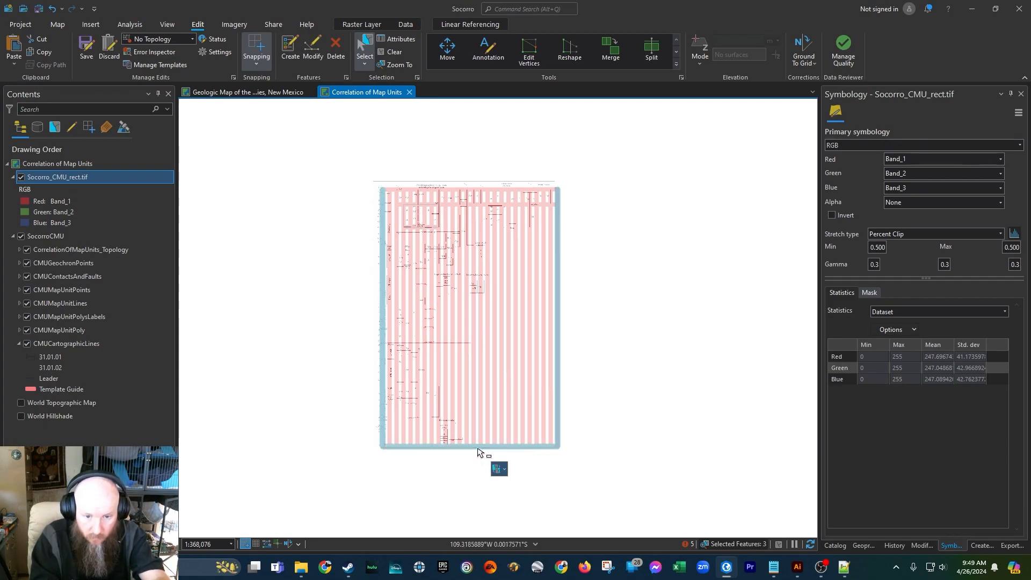
pyautogui.keyDown('shift'); pyautogui.click(470, 192); pyautogui.keyUp('shift')
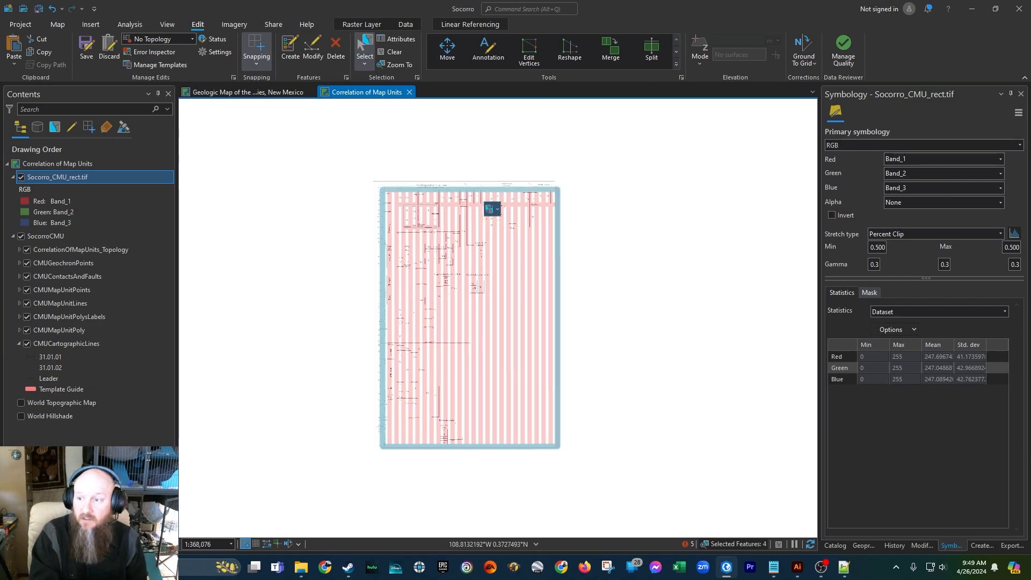
# - Review the 1/100,000 scale ratio for the 19 in dimension in the Notepad++ notes, and clear the guide selection in the map
pyautogui.hotkey('alt', 'Tab')
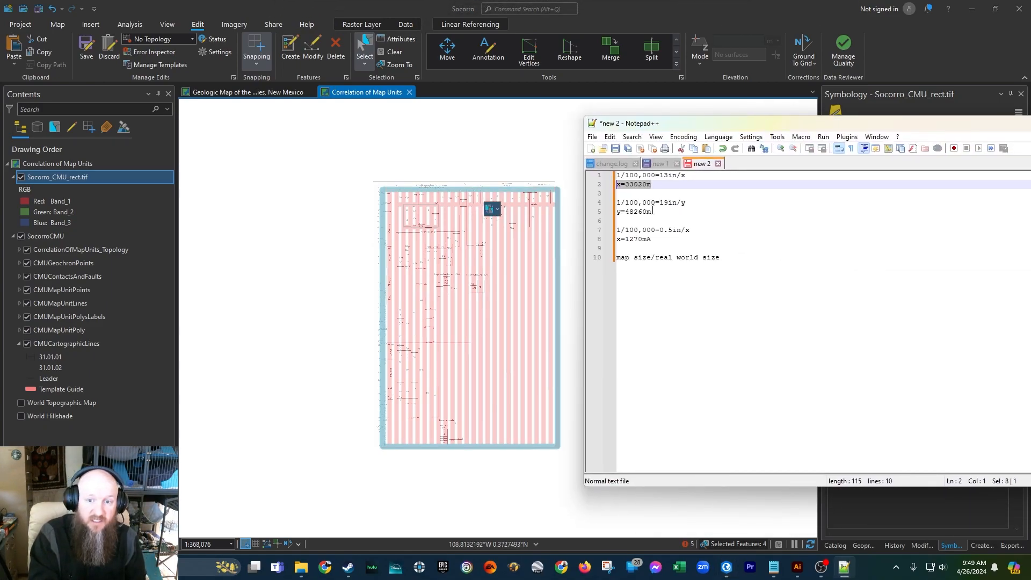
pyautogui.moveTo(658, 176); pyautogui.dragTo(610, 216)
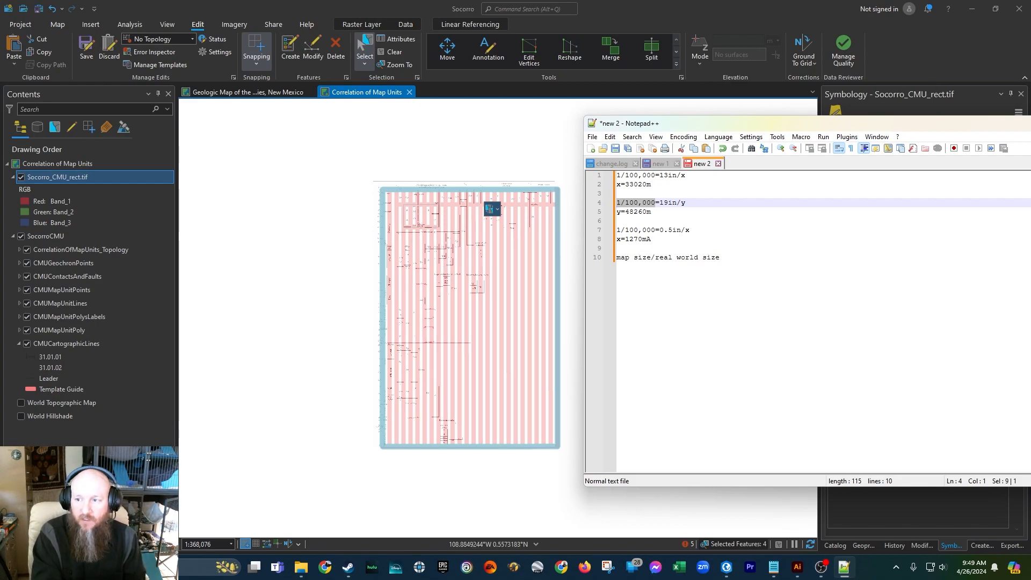
pyautogui.hotkey('alt', 'F4')
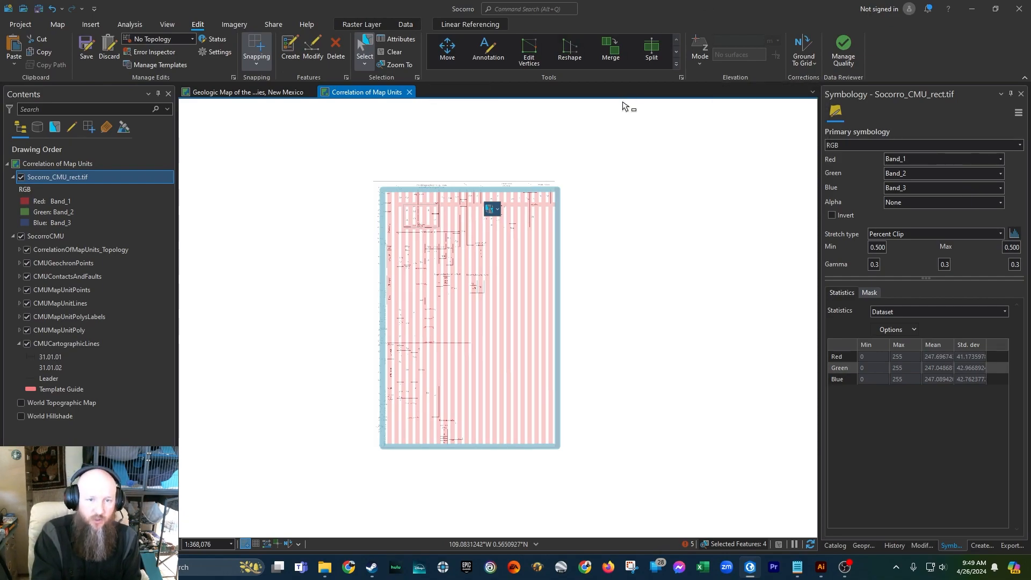
pyautogui.click(385, 52)
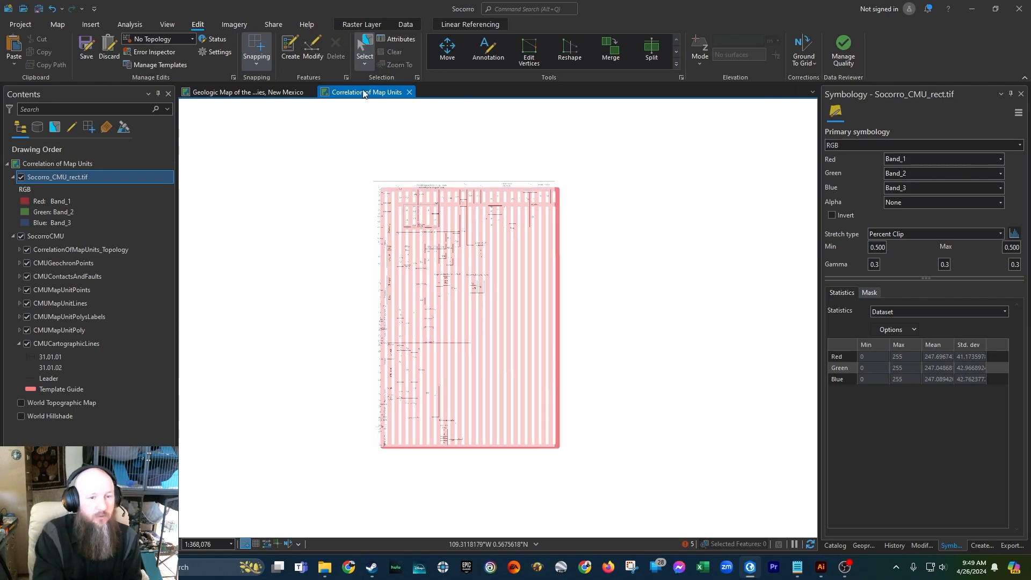
# - Toggle the Socorro_CMU_rect.tif raster's visibility to compare the guides and contact with the scanned chart, leaving the raster hidden
pyautogui.click(22, 177)
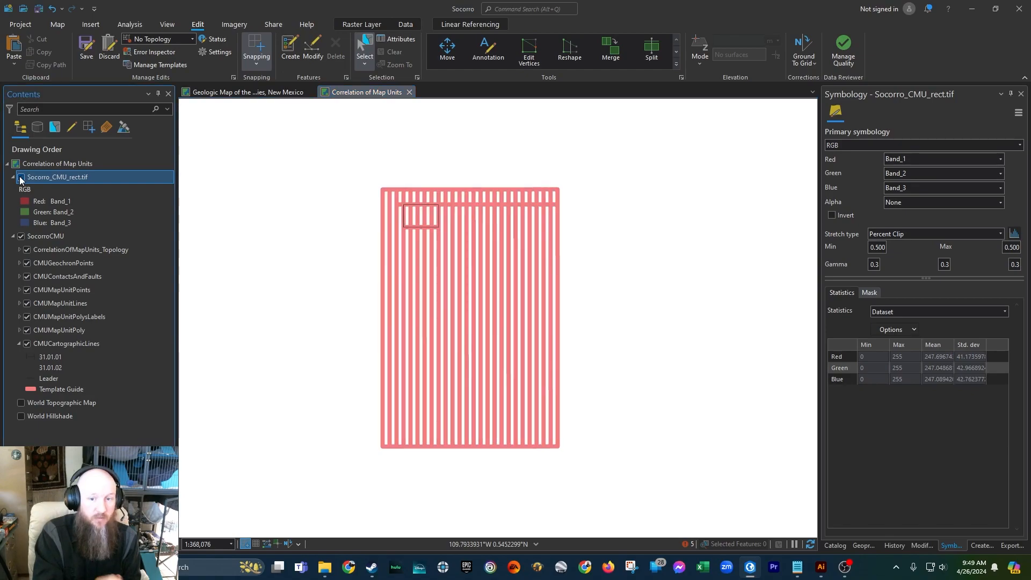
pyautogui.scroll(5, 404, 246)
pyautogui.scroll(-2, 409, 231)
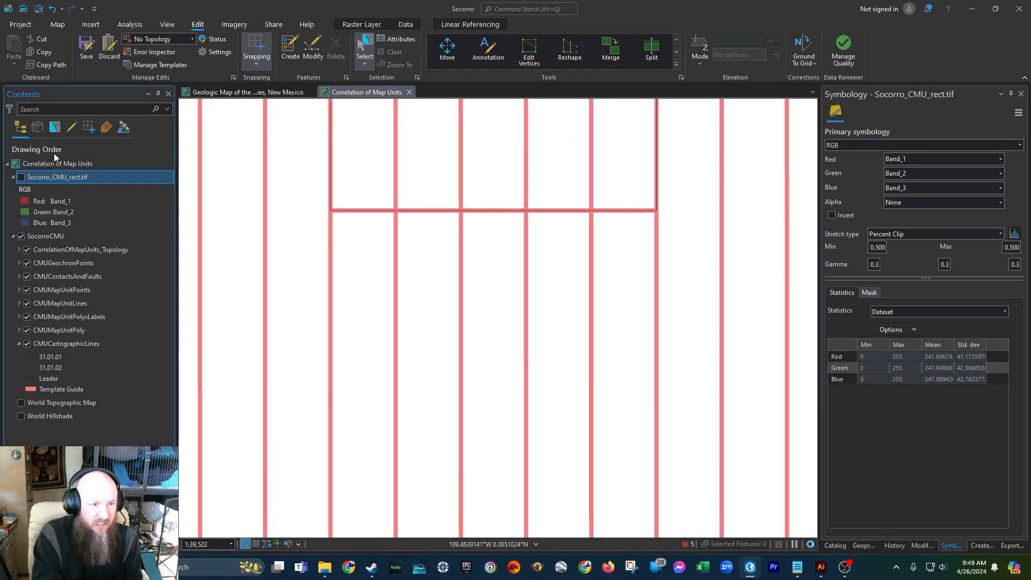
pyautogui.click(21, 177)
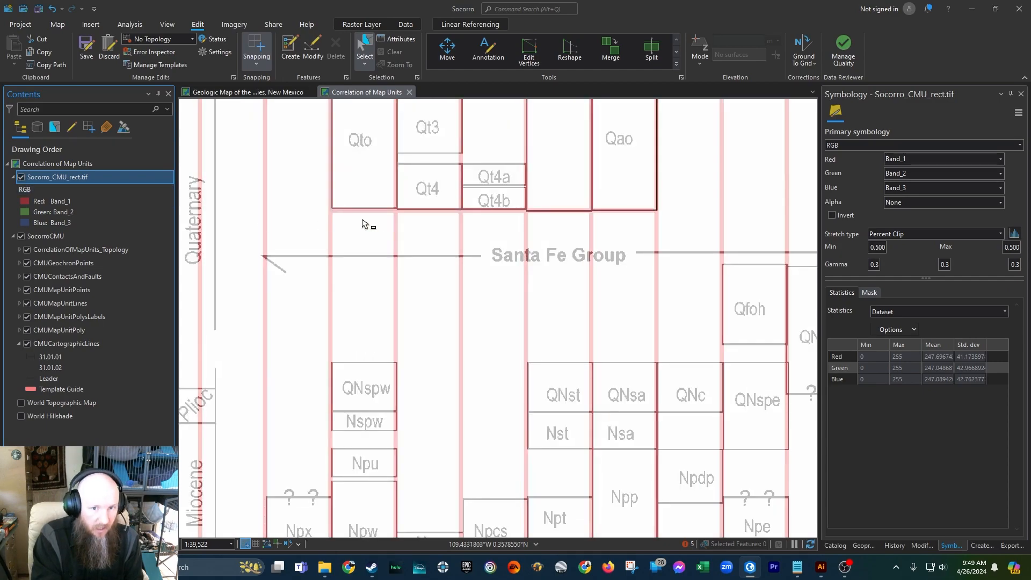
pyautogui.click(21, 177)
pyautogui.scroll(-3, 375, 258)
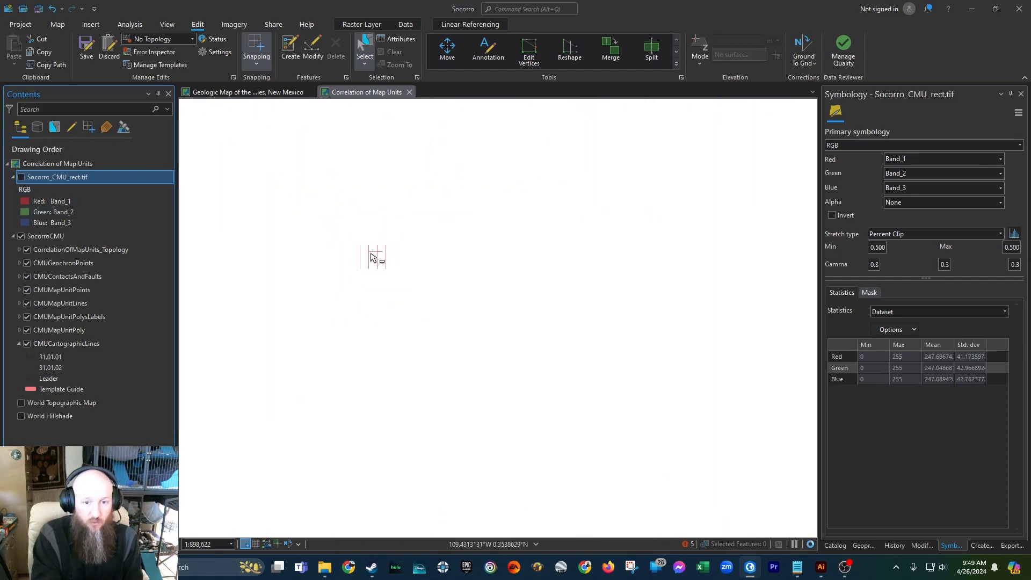